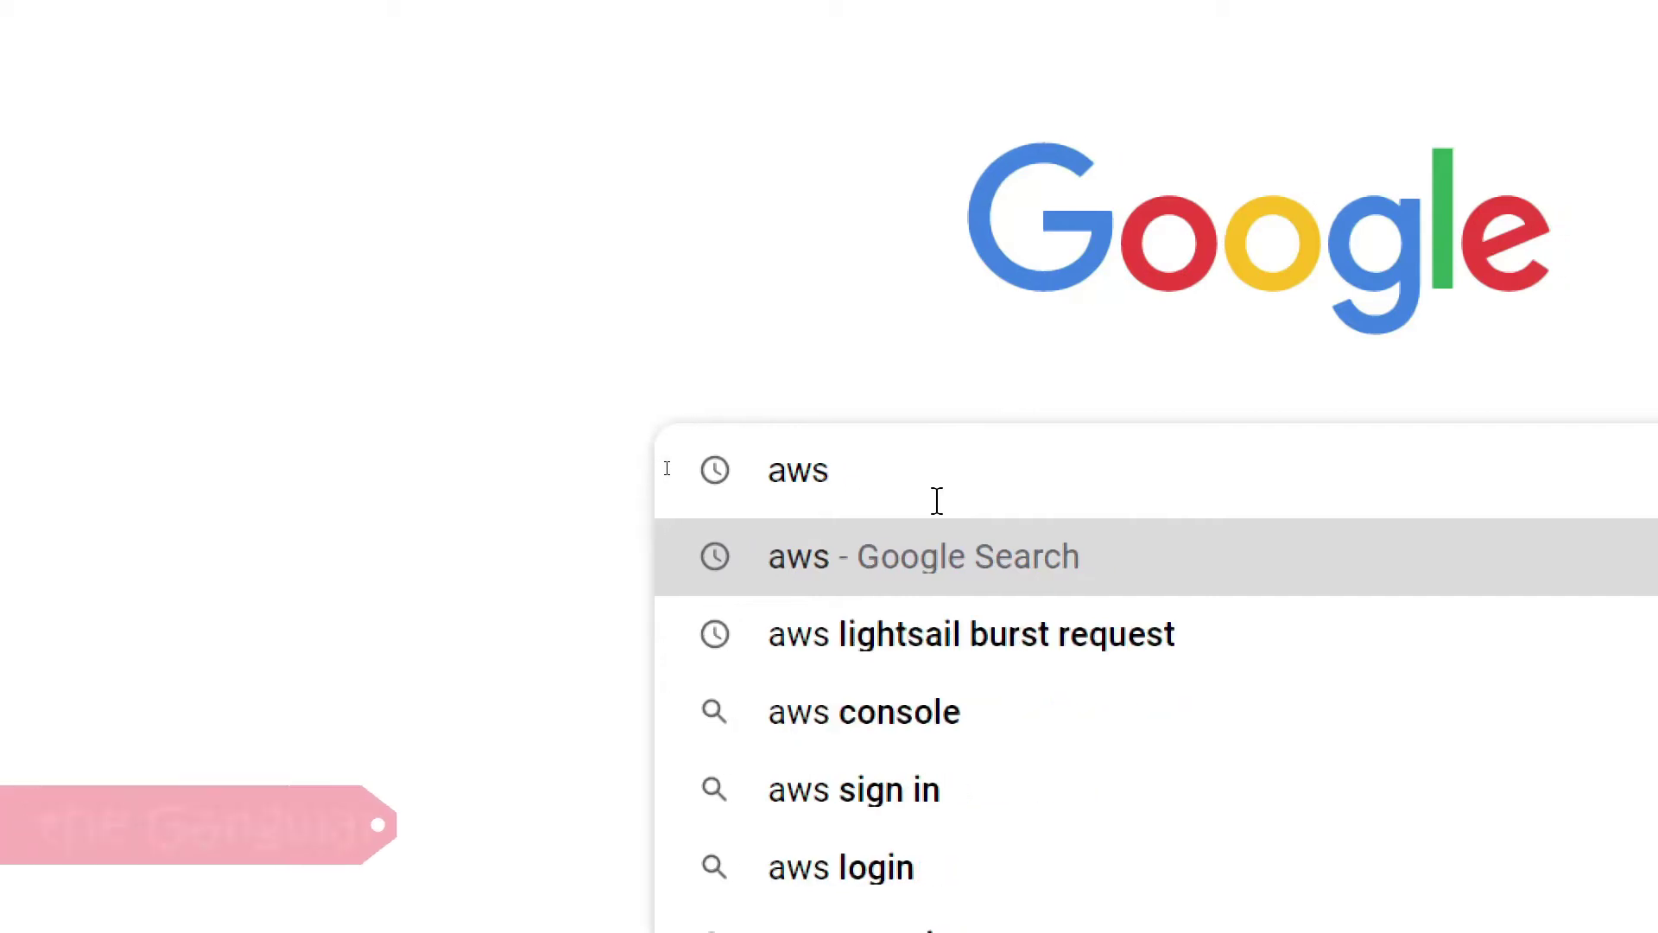
Step: Run a Google search for 'aws'
key("Return")
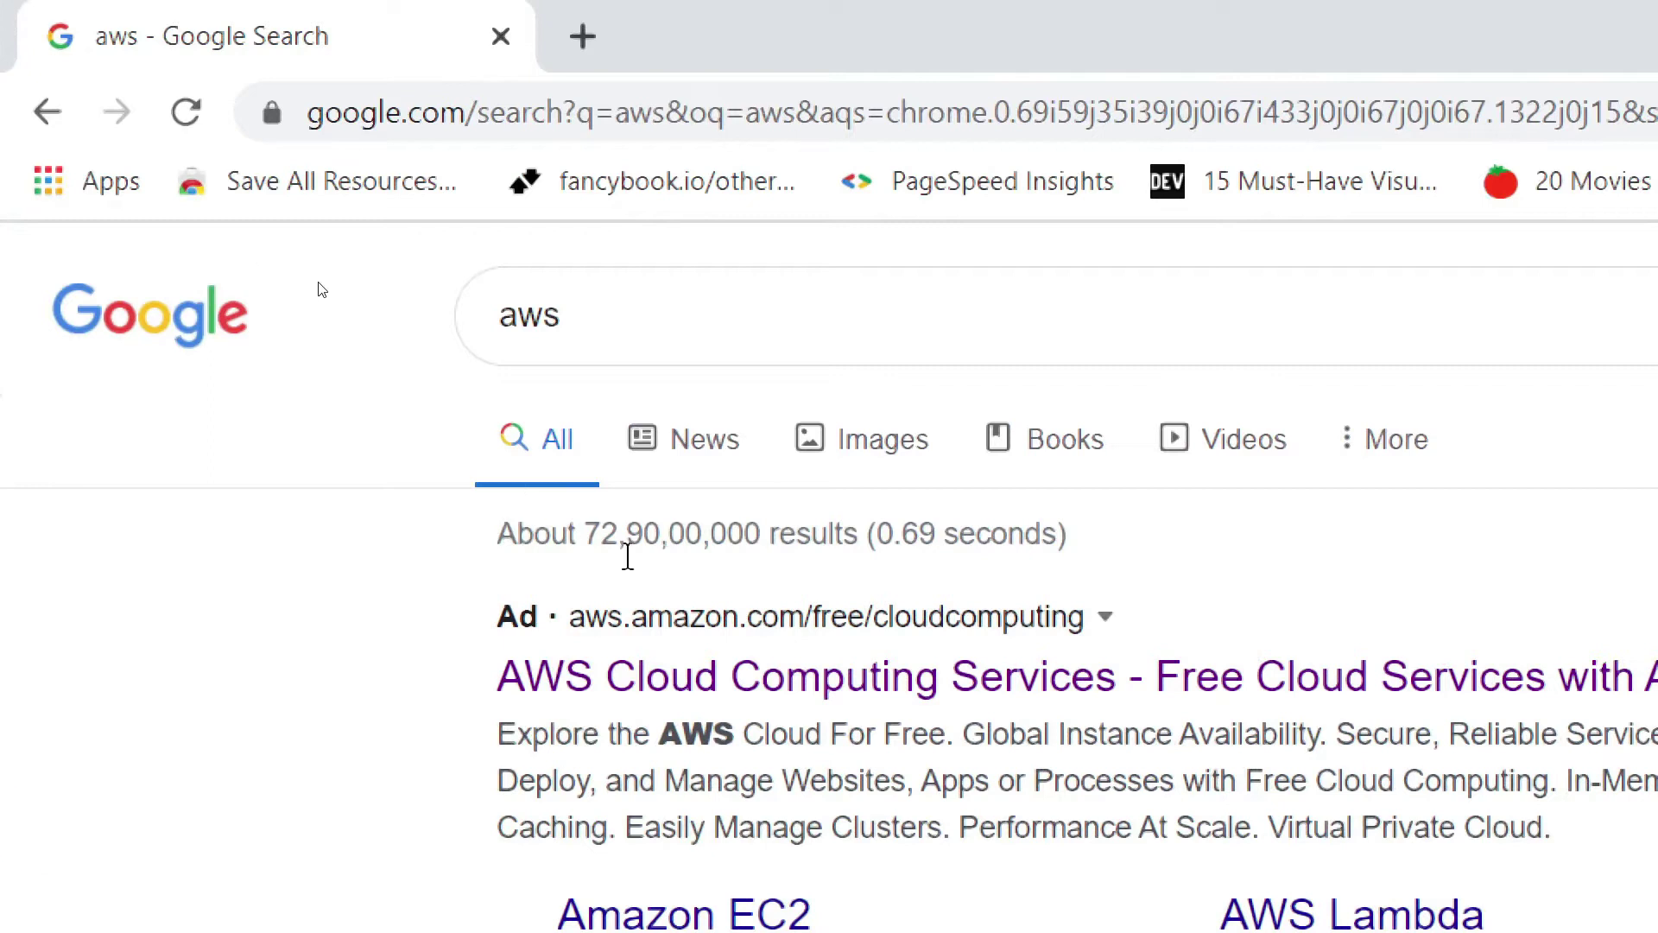
Step: Open the AWS Cloud Computing result and start a free account from the Free Tier page
left_click(793, 678)
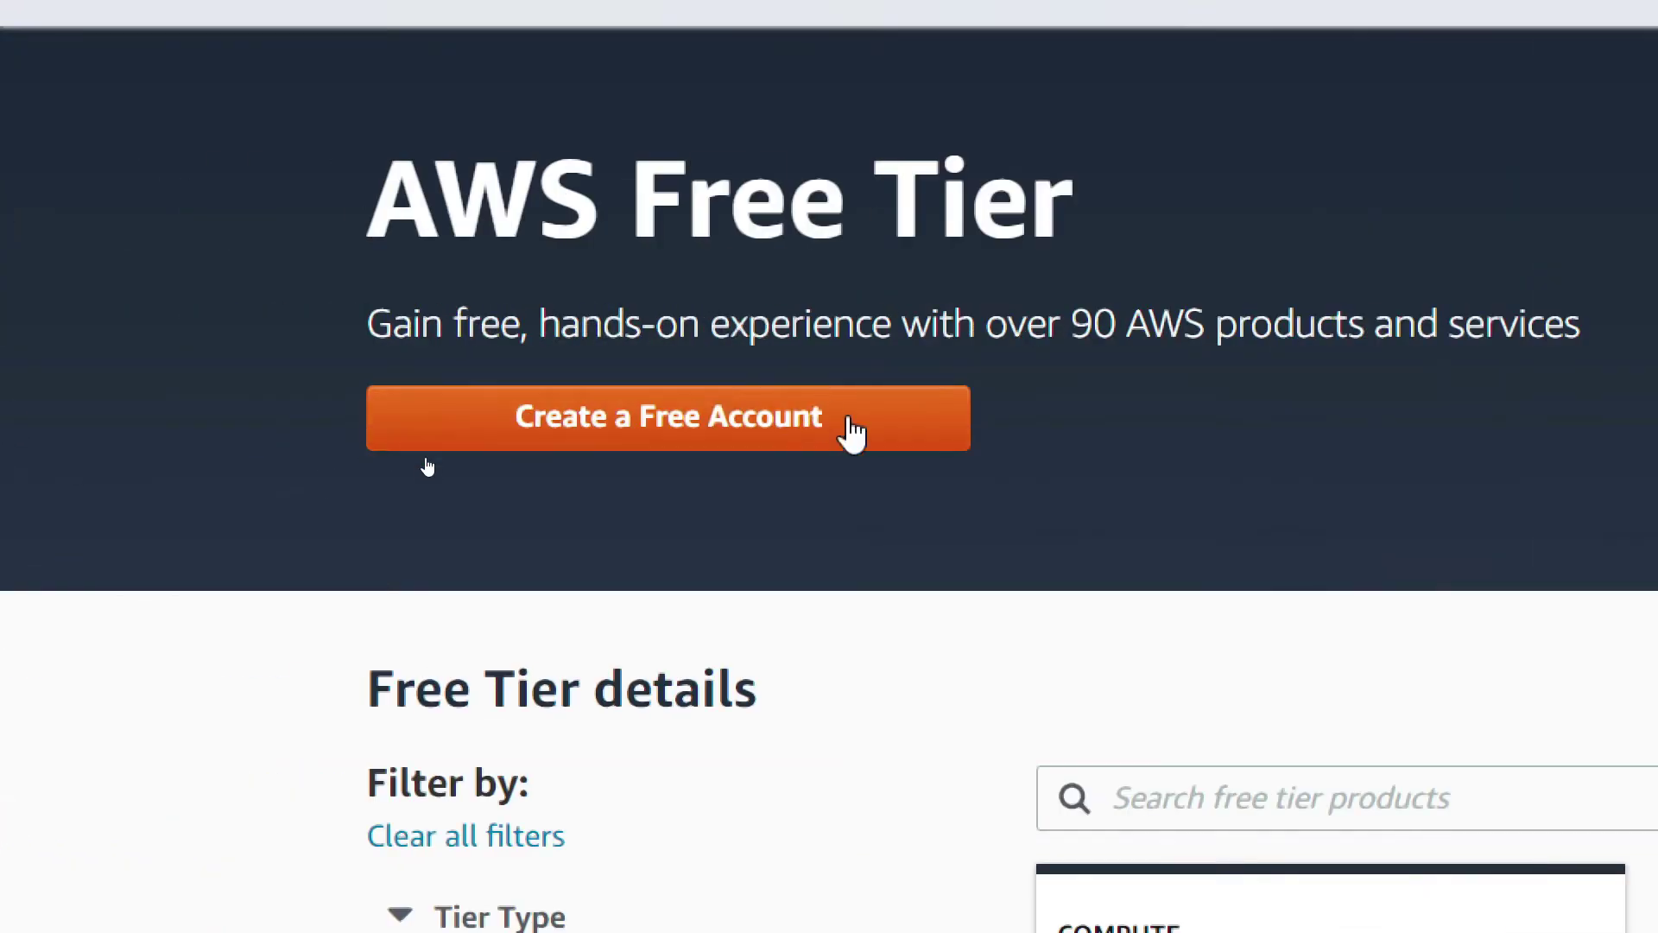
left_click(863, 439)
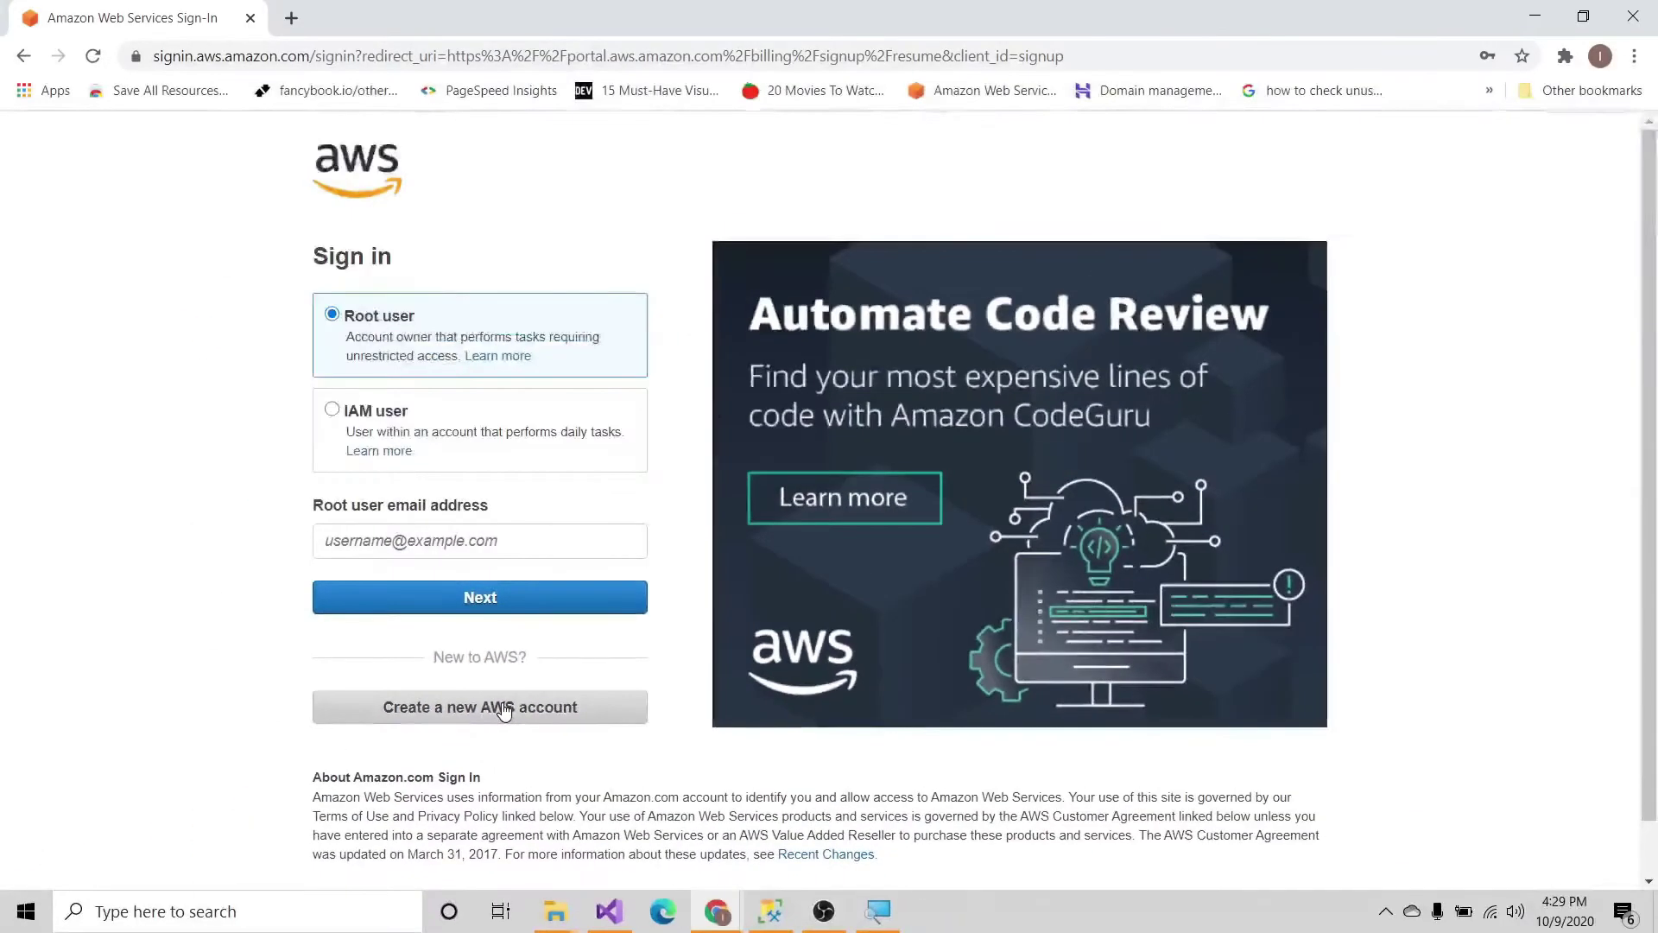
Step: Enter the new account's email, password and account name, then pass the security check on the retry
left_click(504, 708)
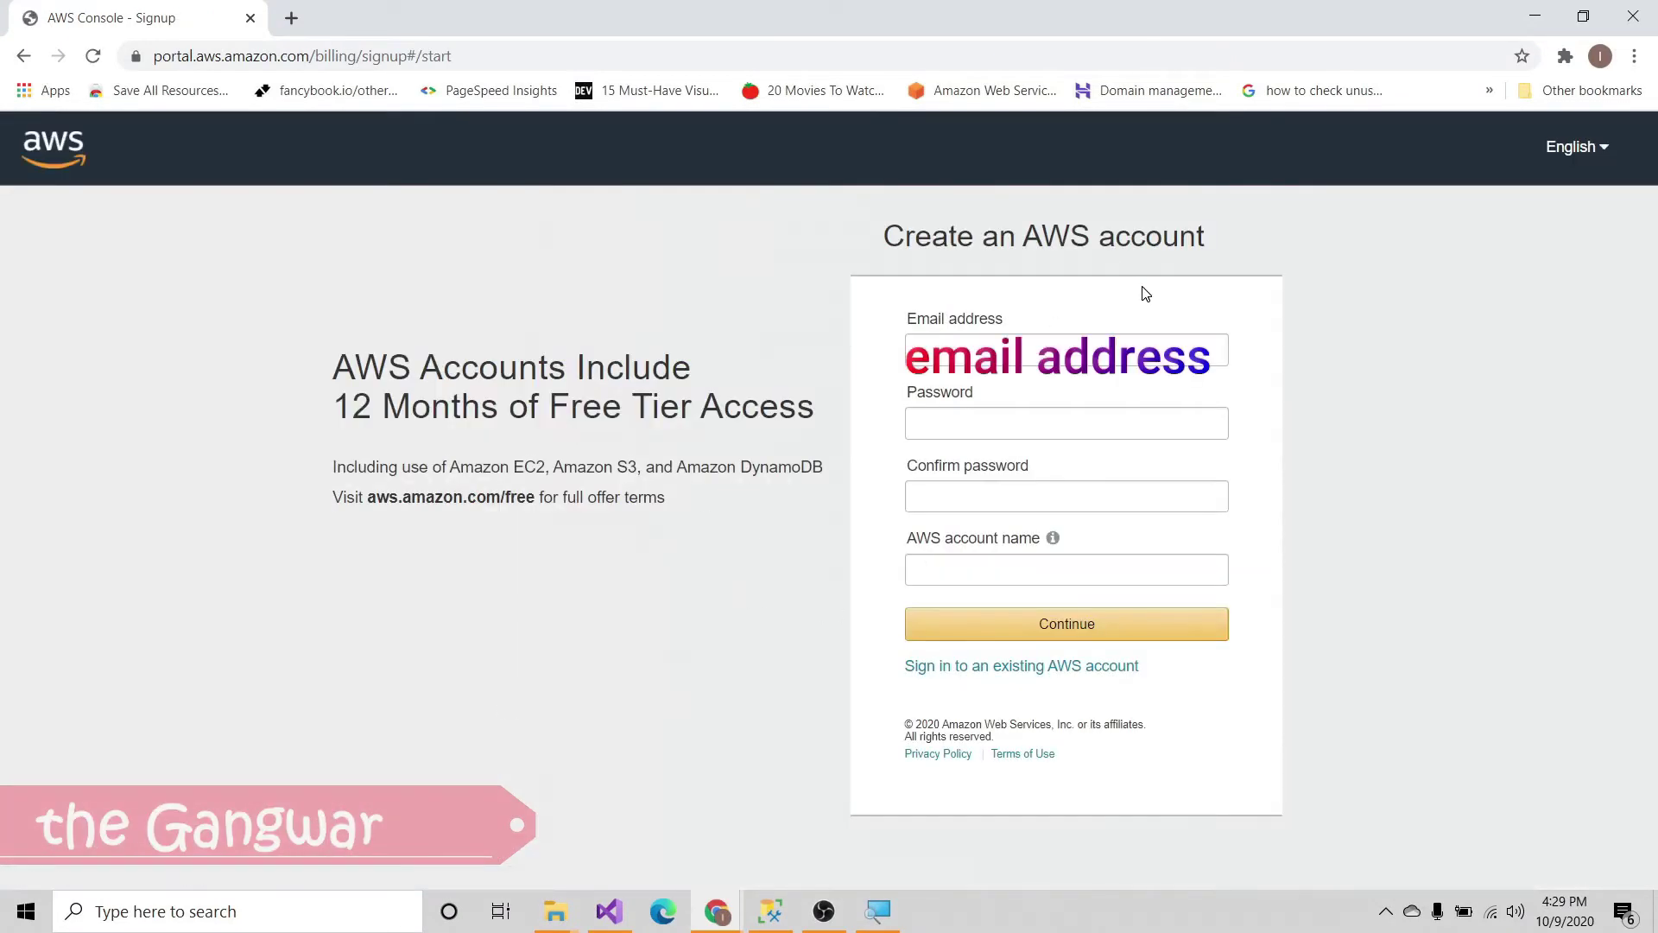
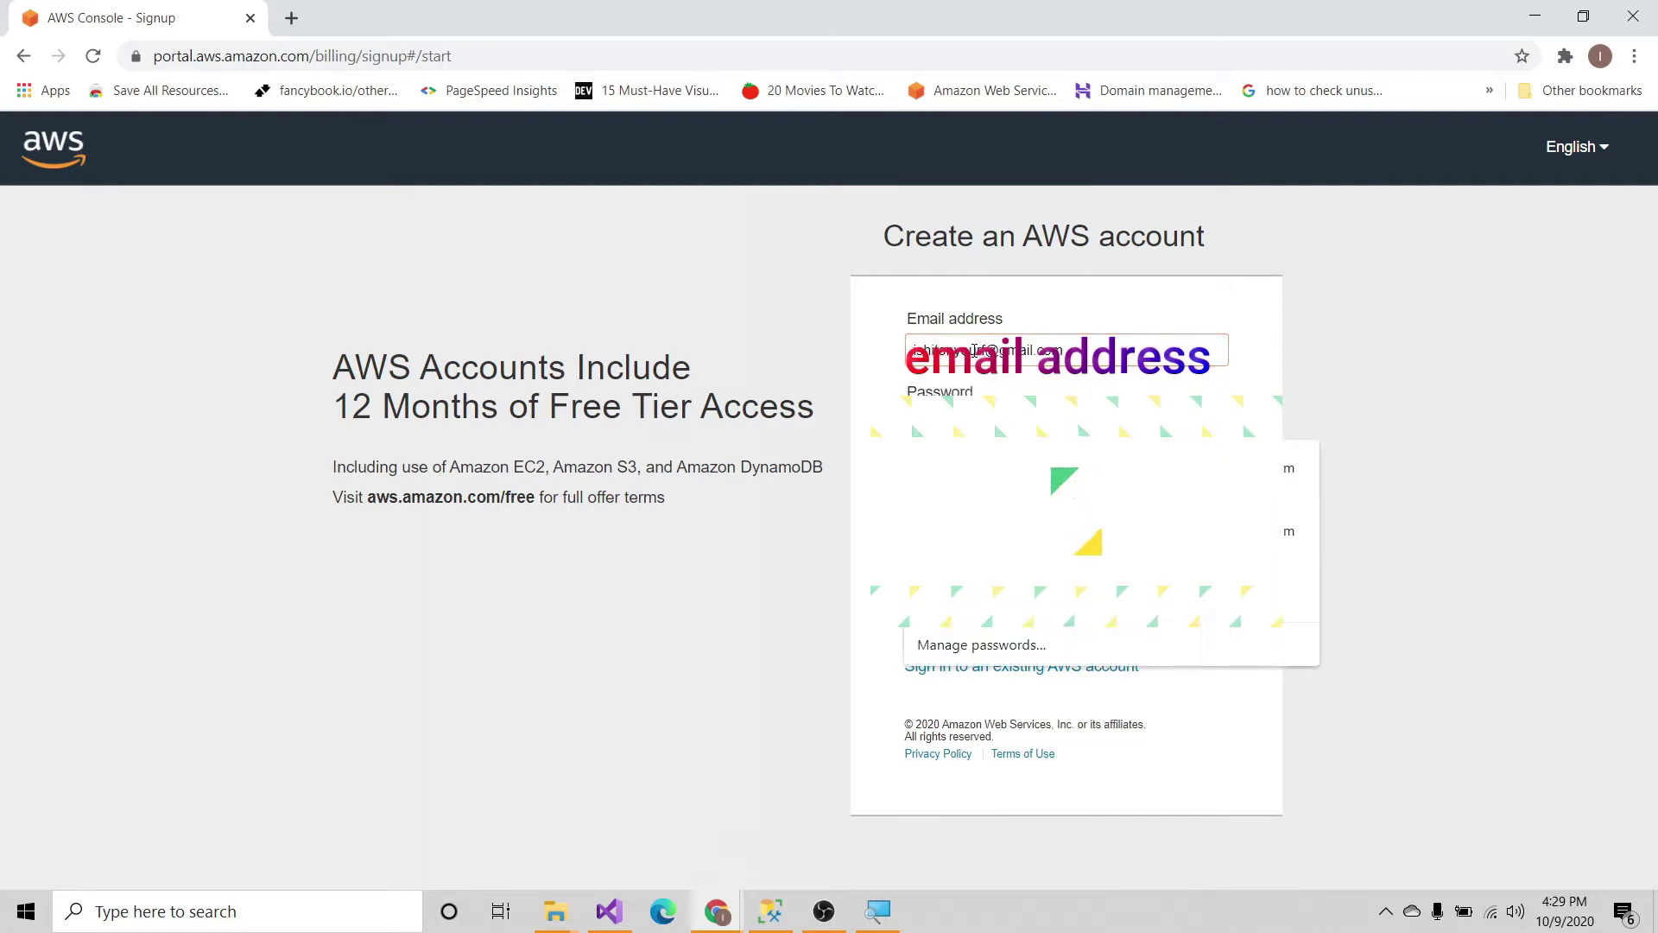
left_click(726, 633)
key("Tab")
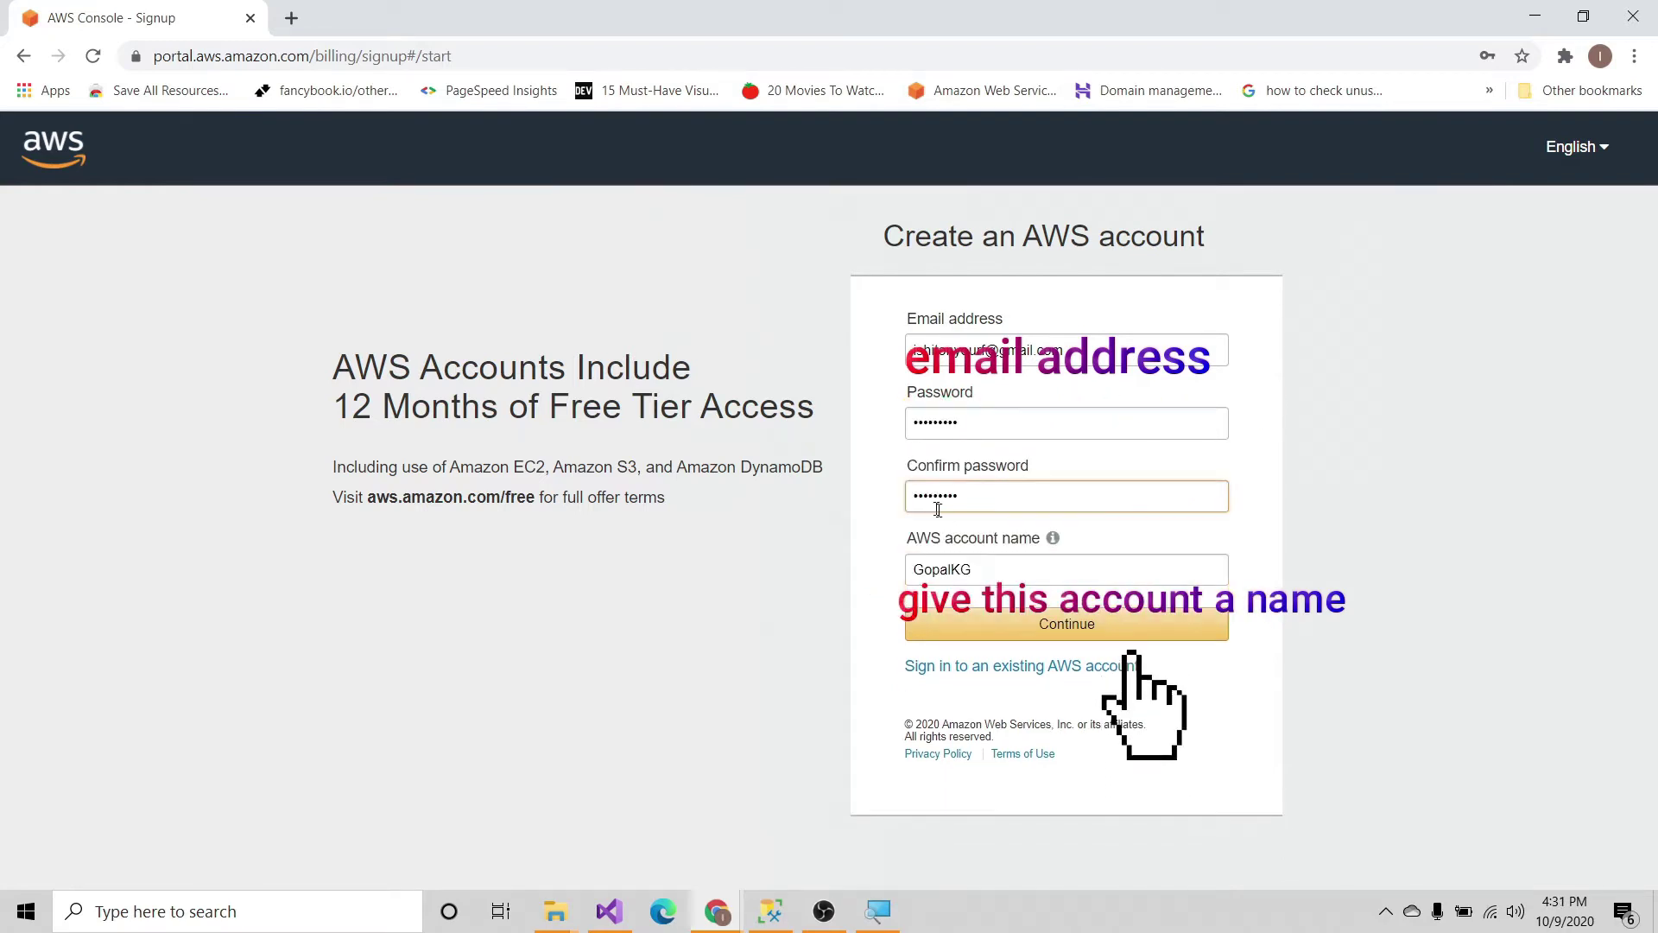
left_click(1056, 622)
type("mabaaq")
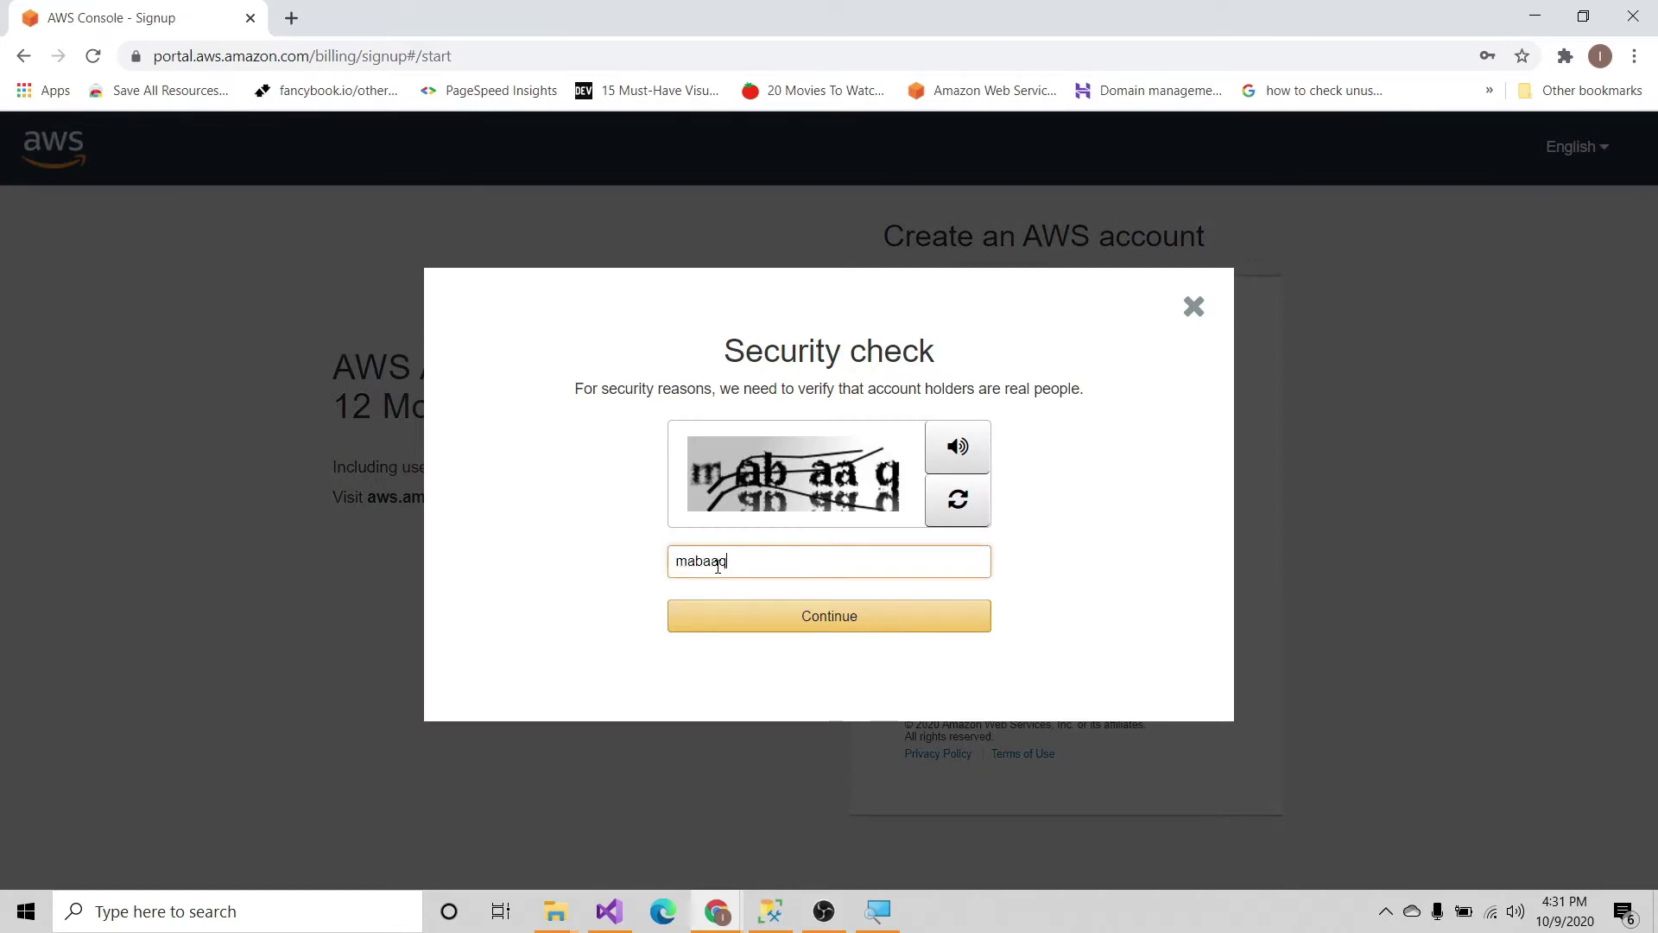
key("Return")
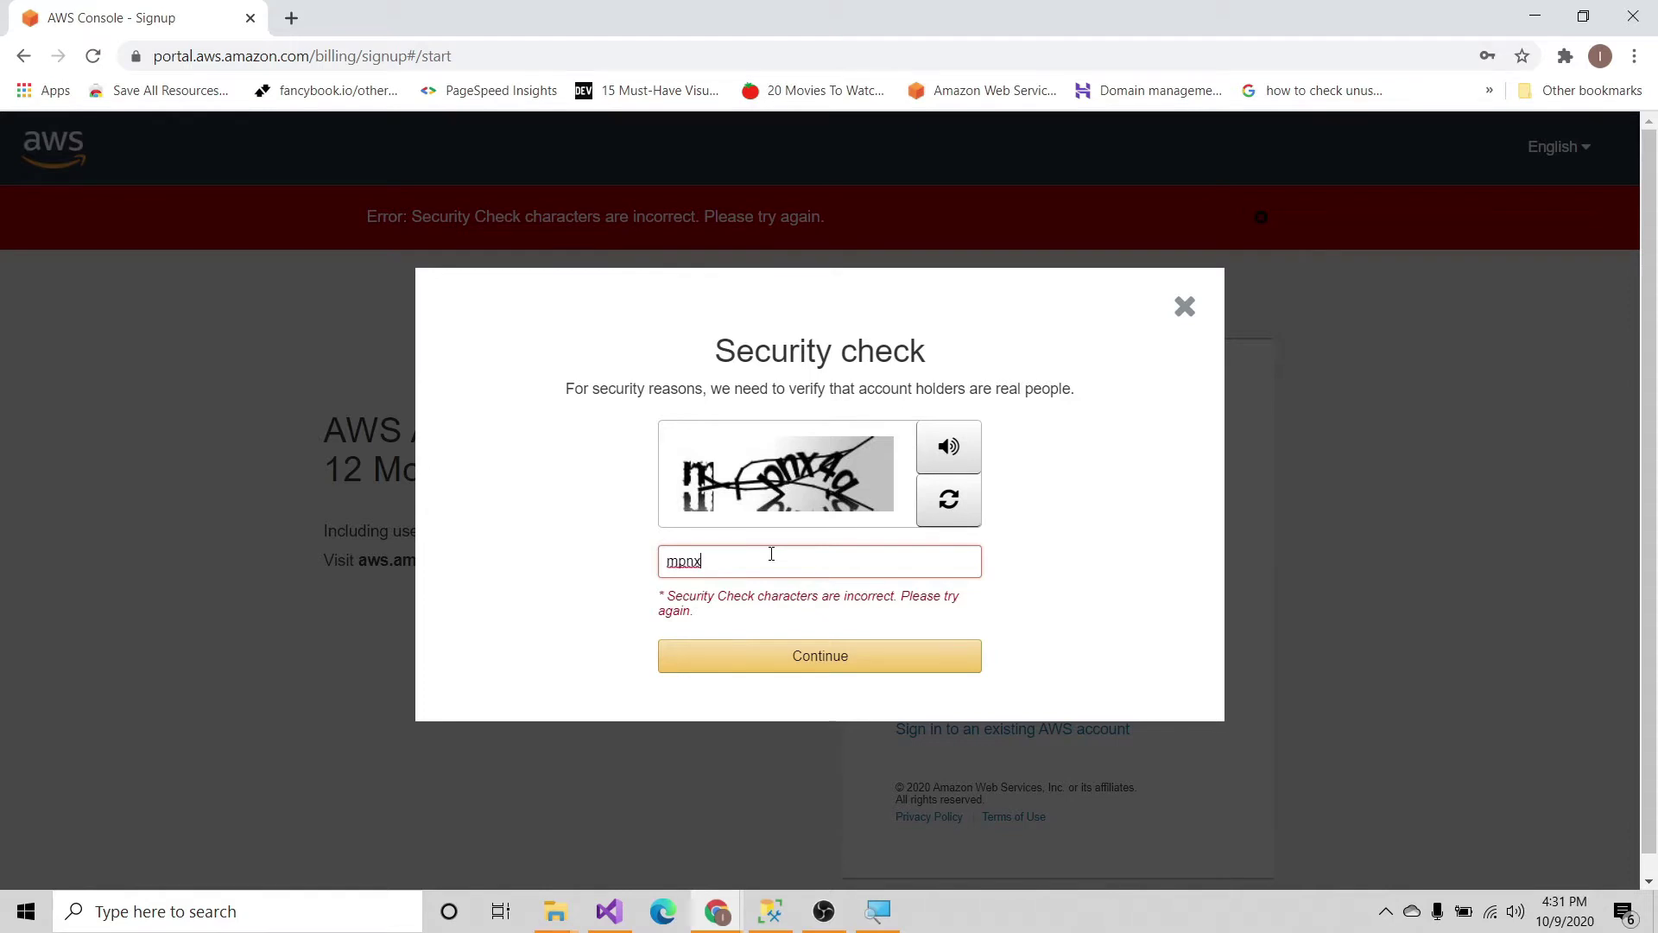
left_click(800, 659)
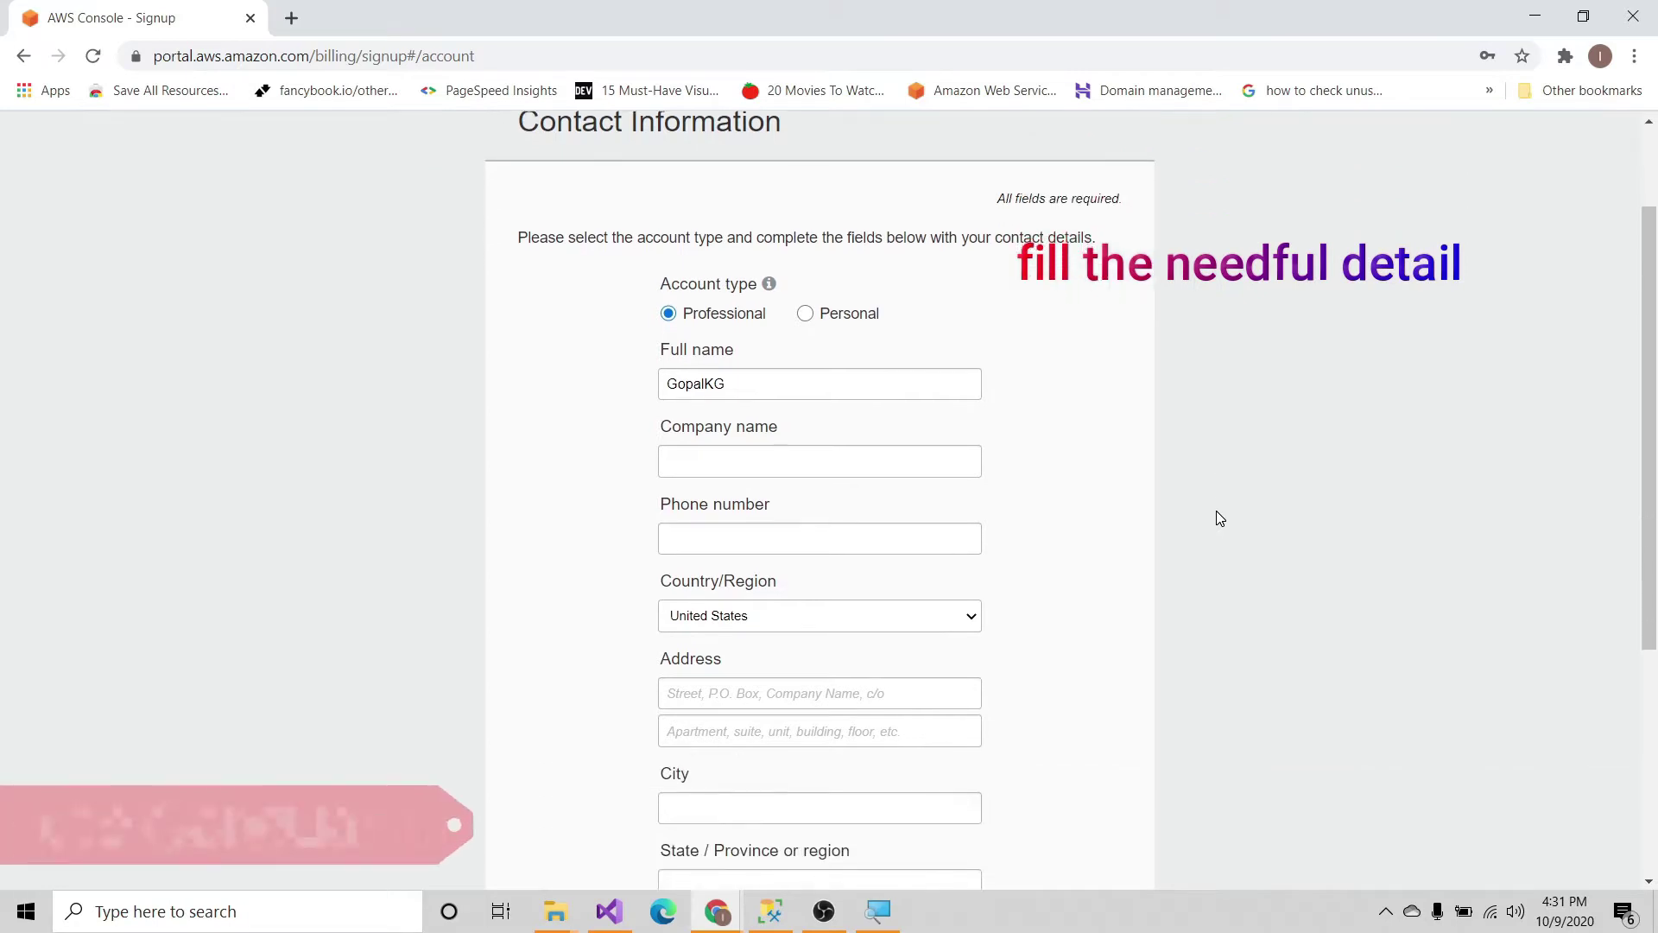
Step: Submit contact details, add the payment card, and confirm it with the bank's one-time password
left_click(869, 715)
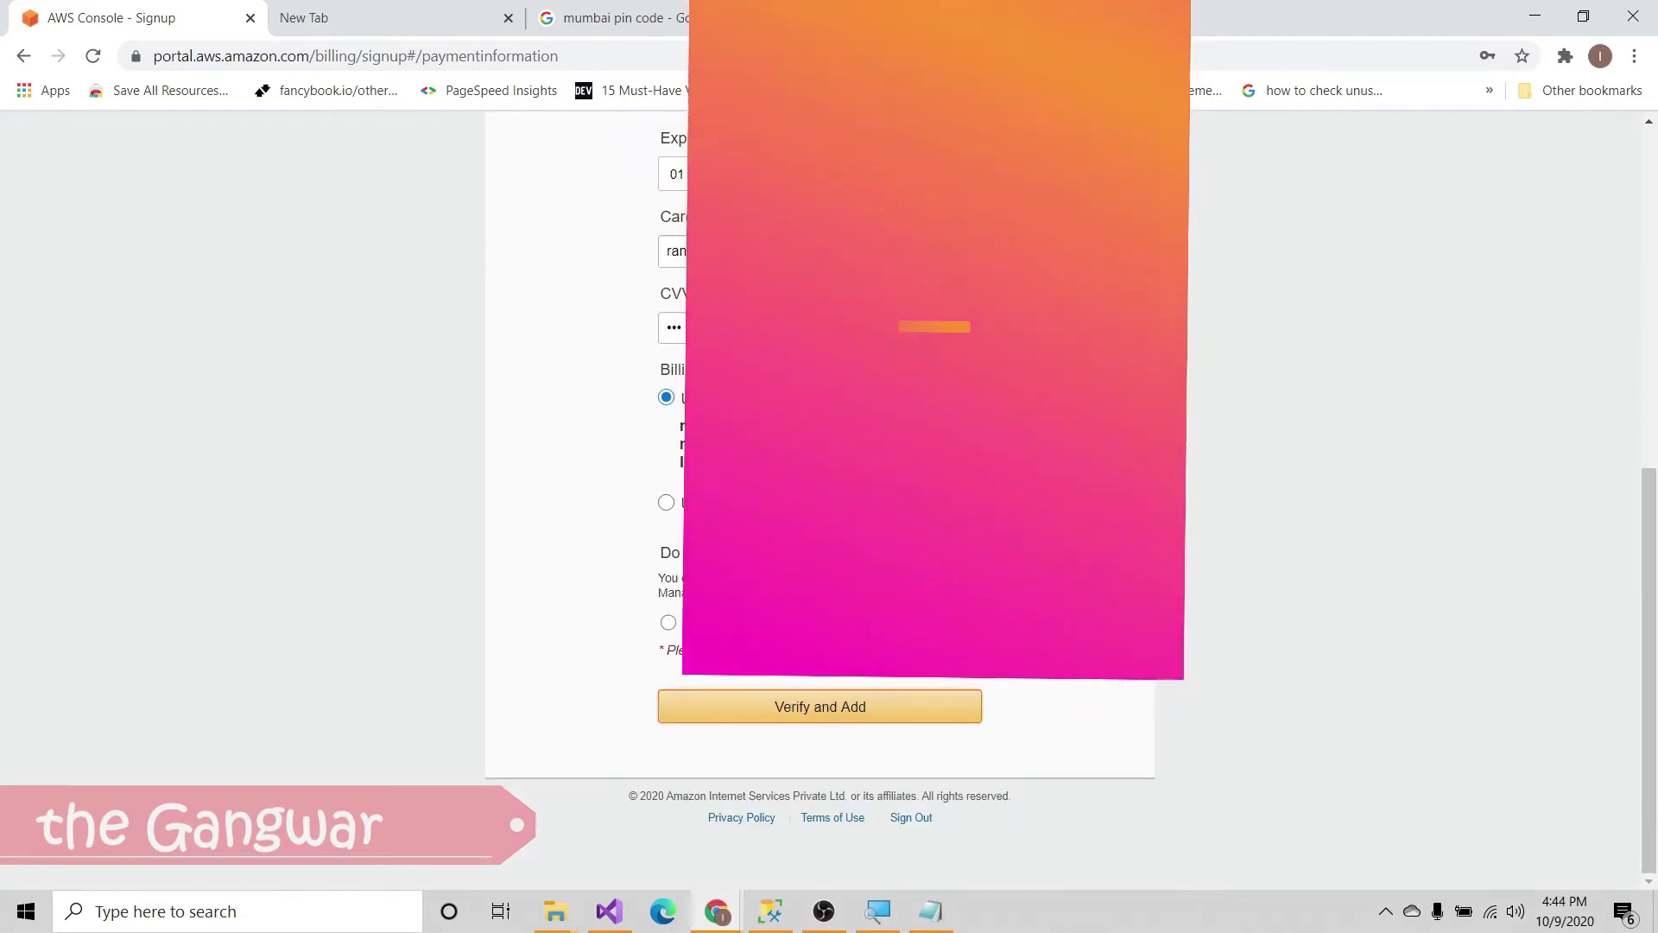
left_click(816, 706)
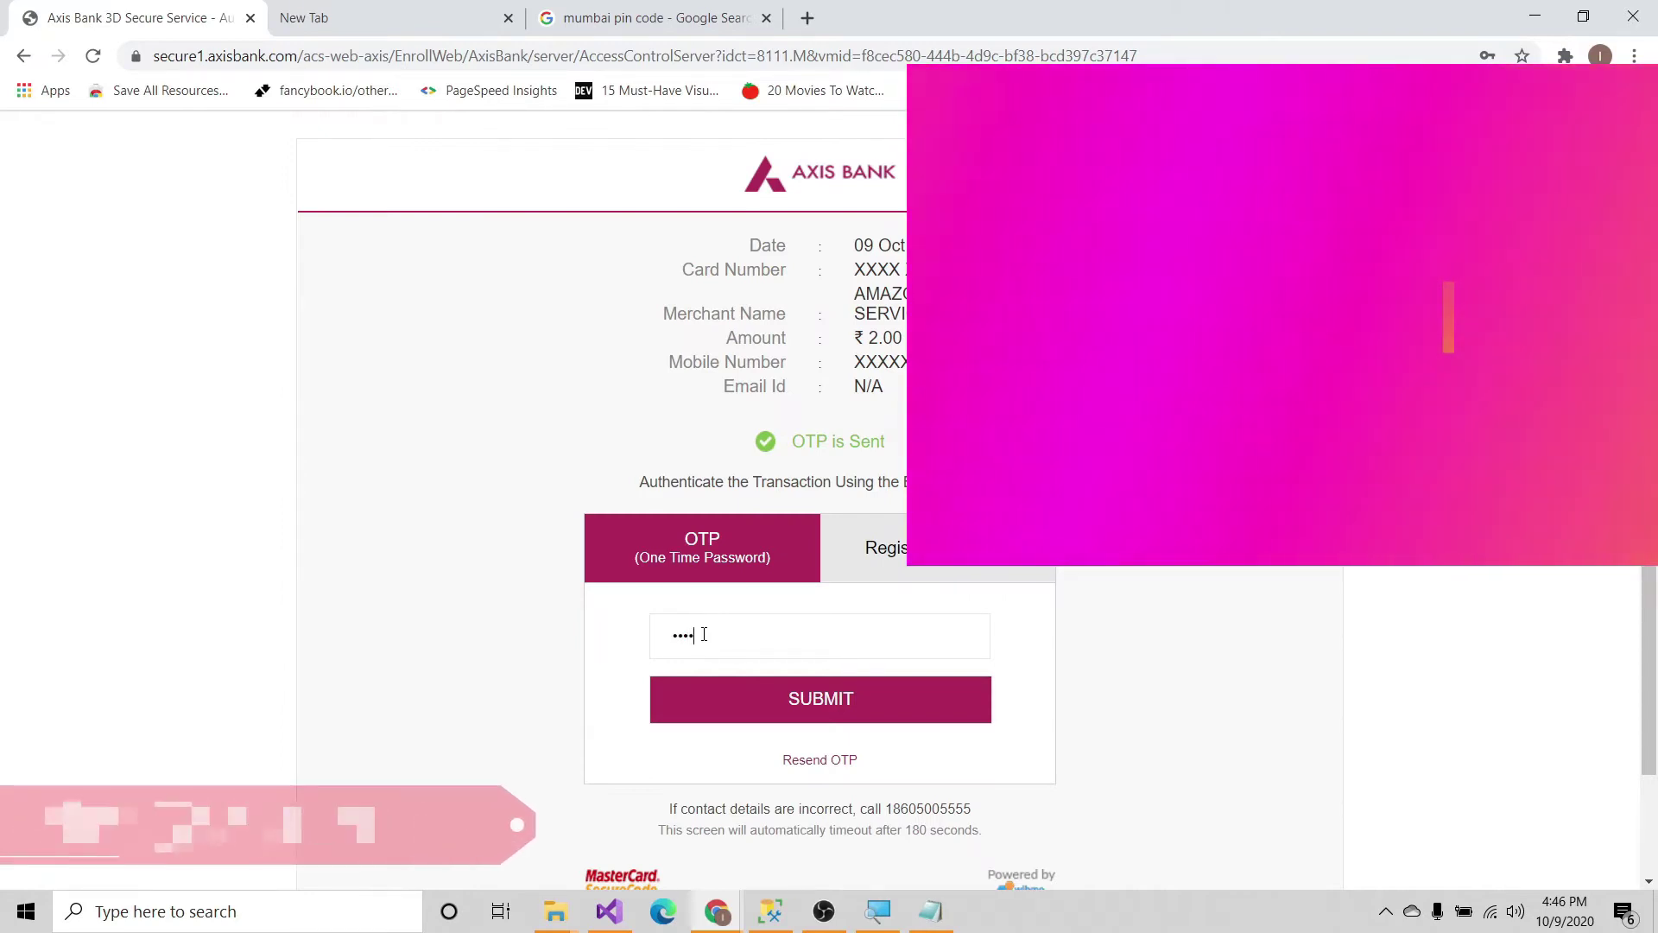
key("Return")
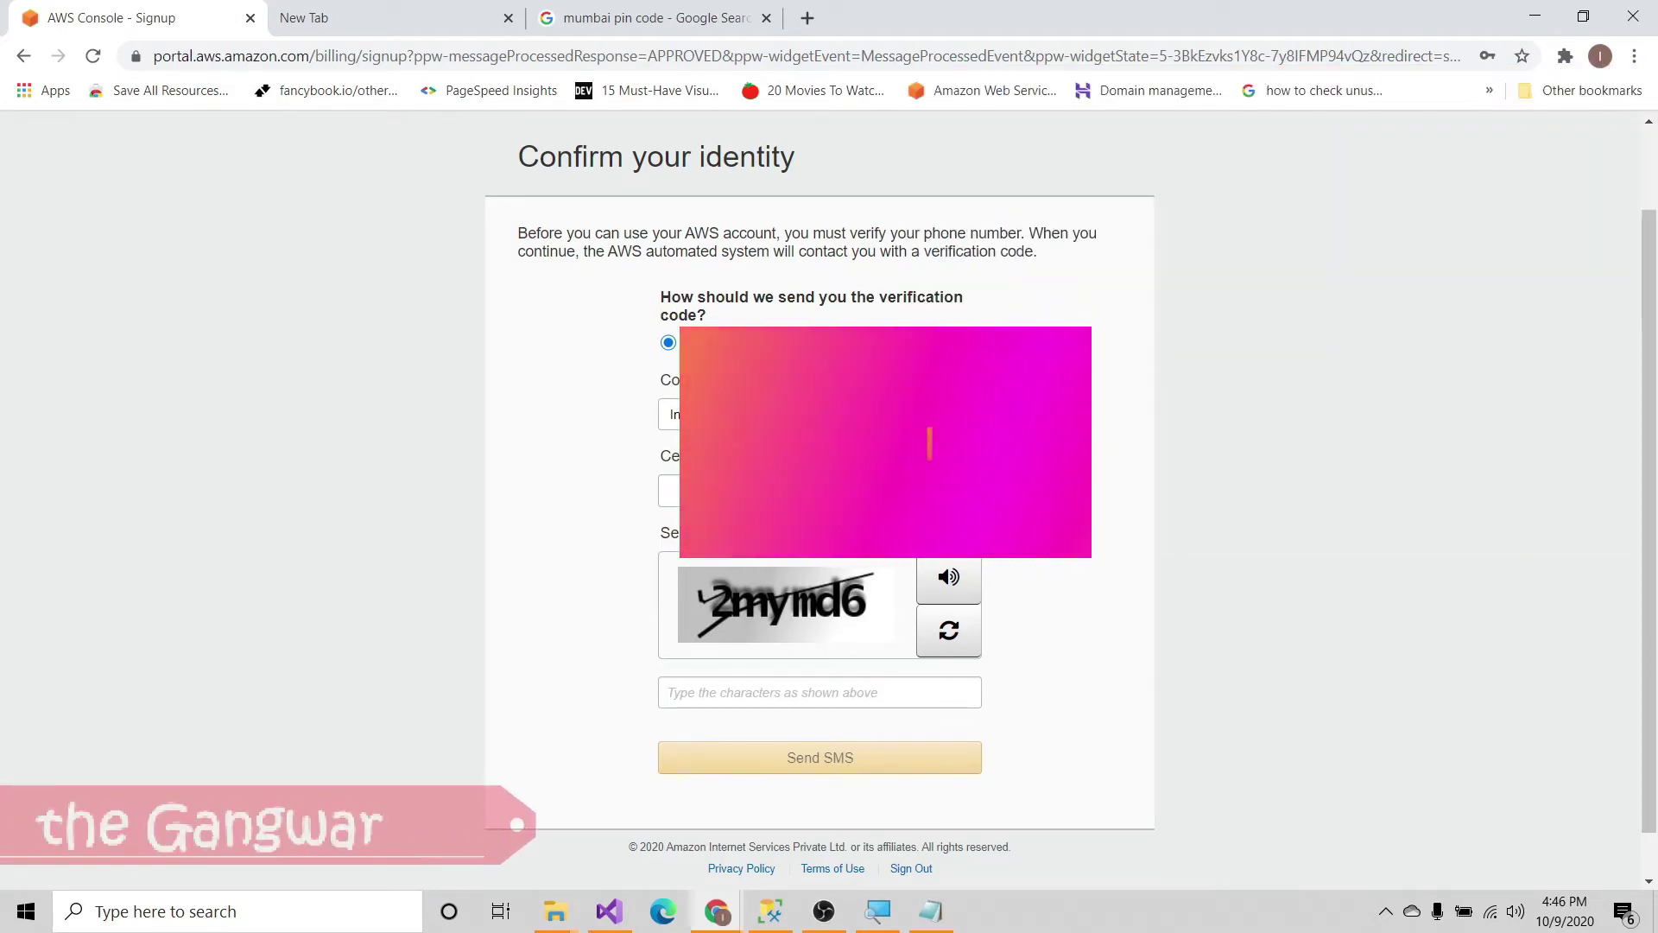
Step: Verify the phone with the captcha and texted code, then choose the free Basic support plan
left_click(738, 685)
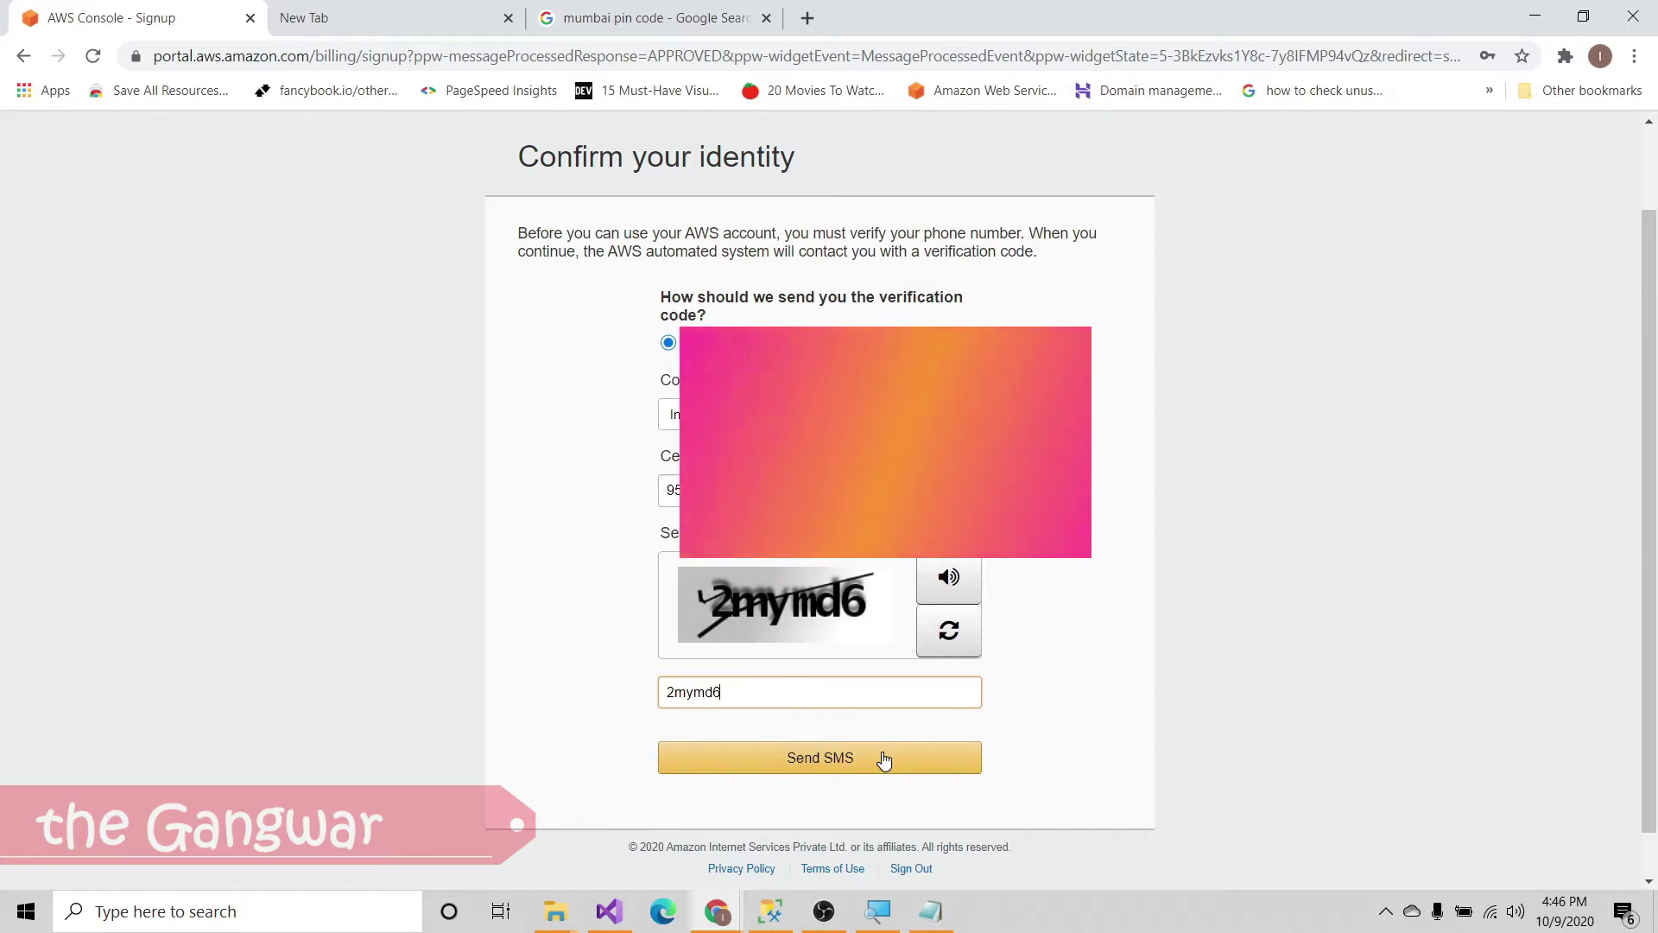
left_click(919, 766)
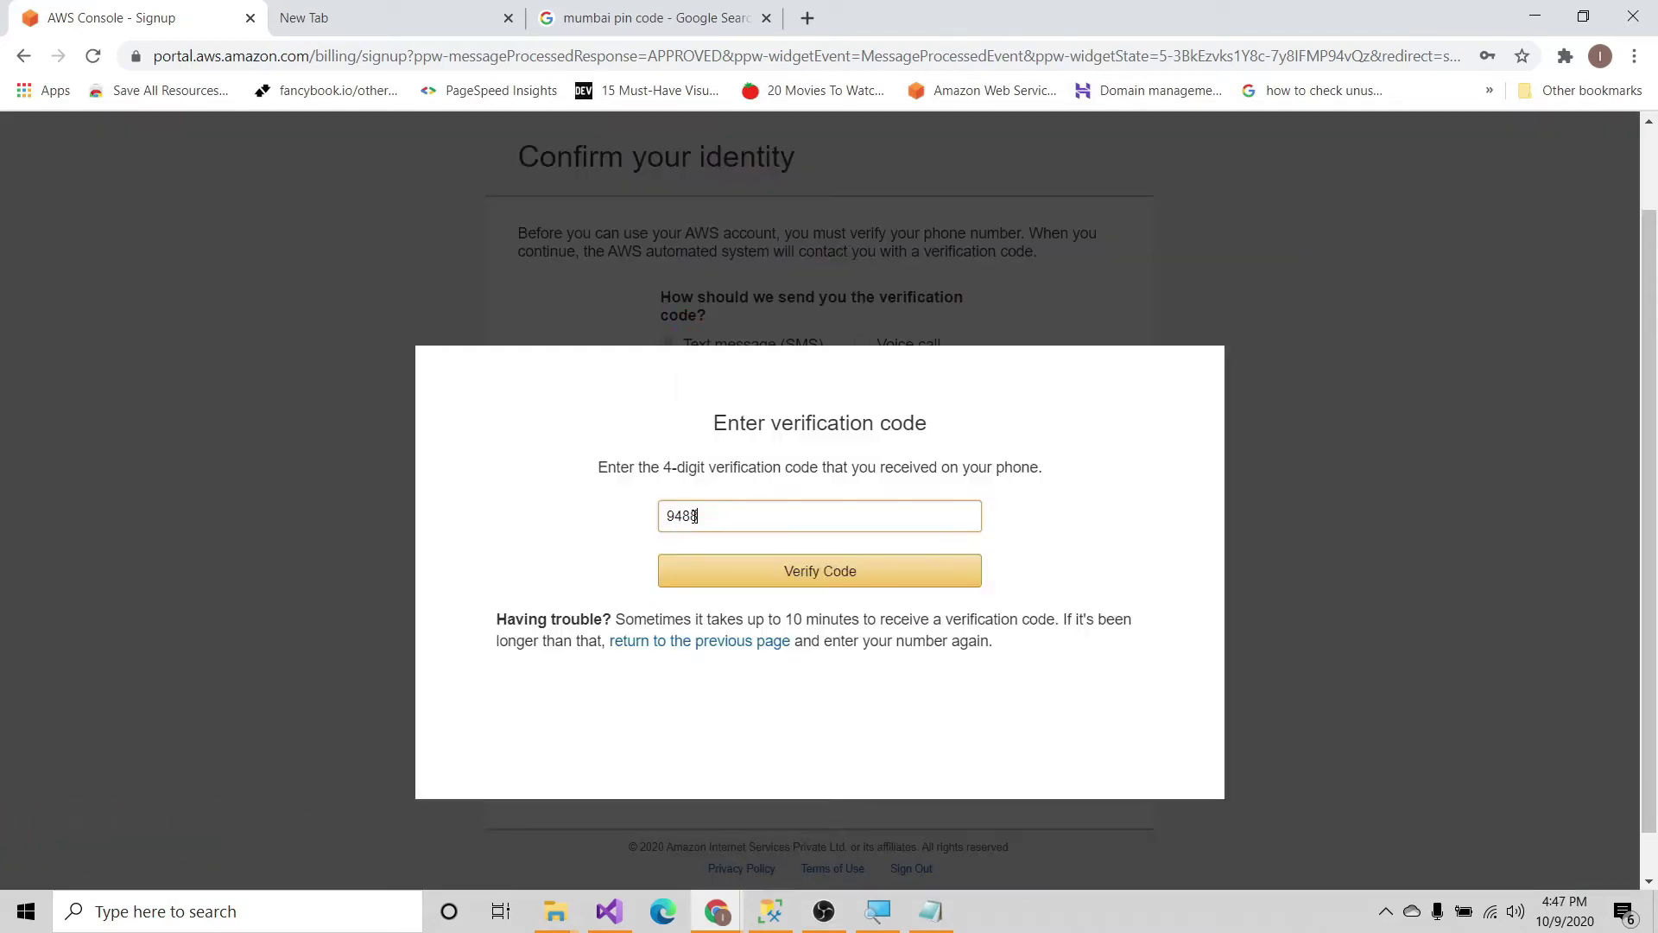
left_click(776, 557)
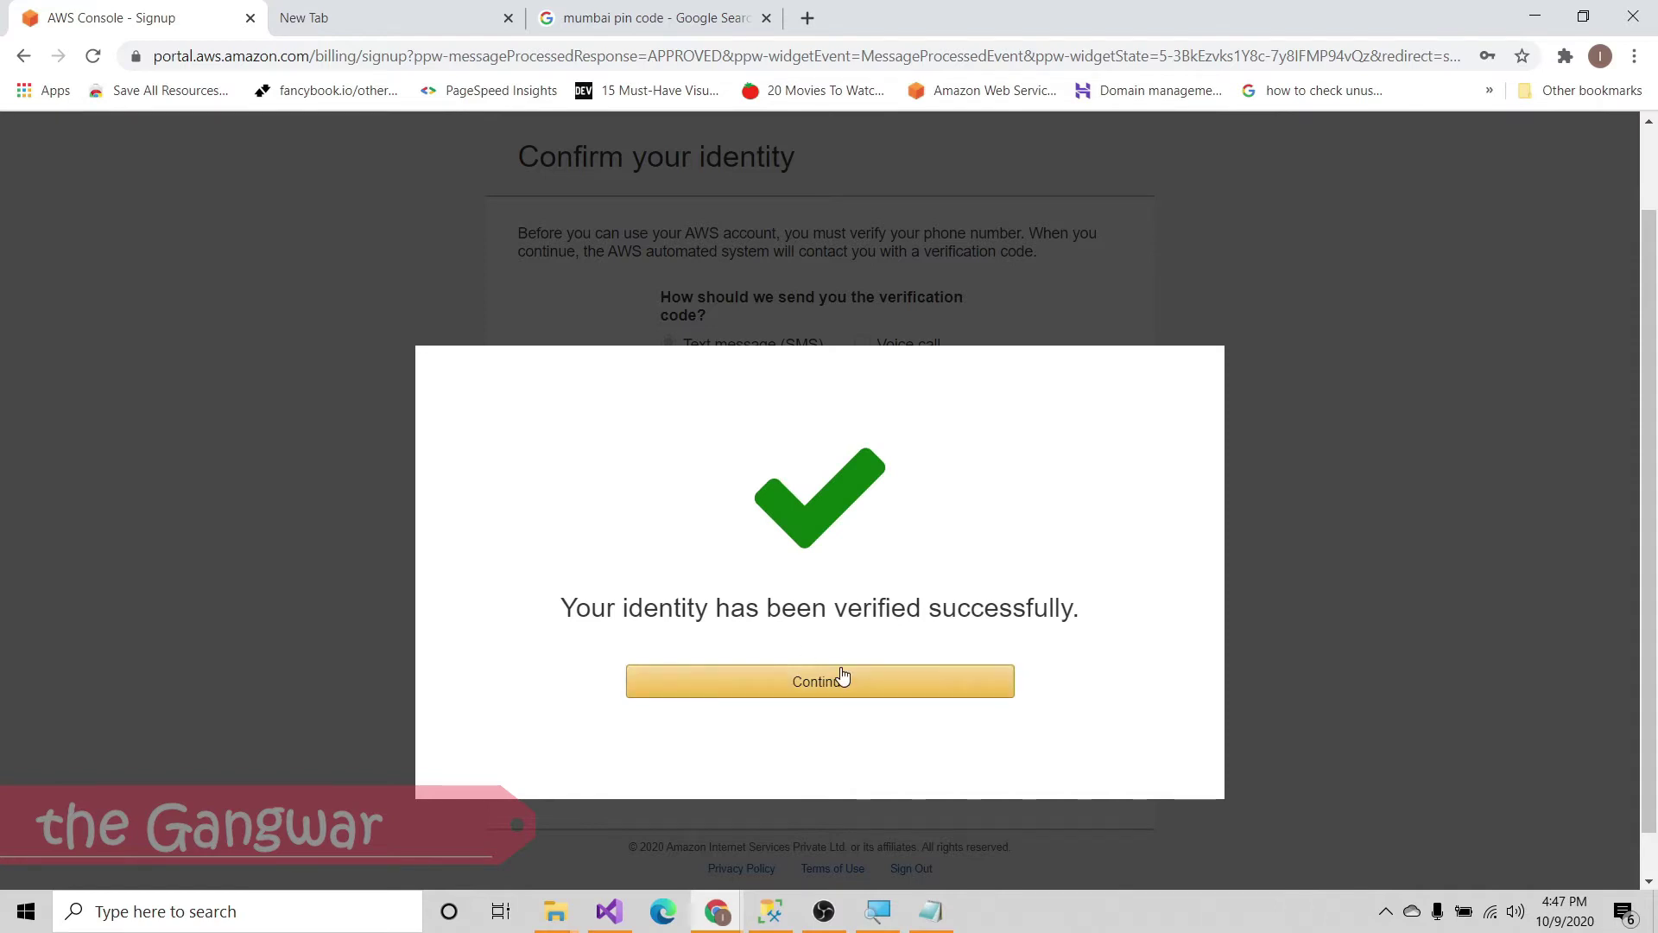
left_click(844, 678)
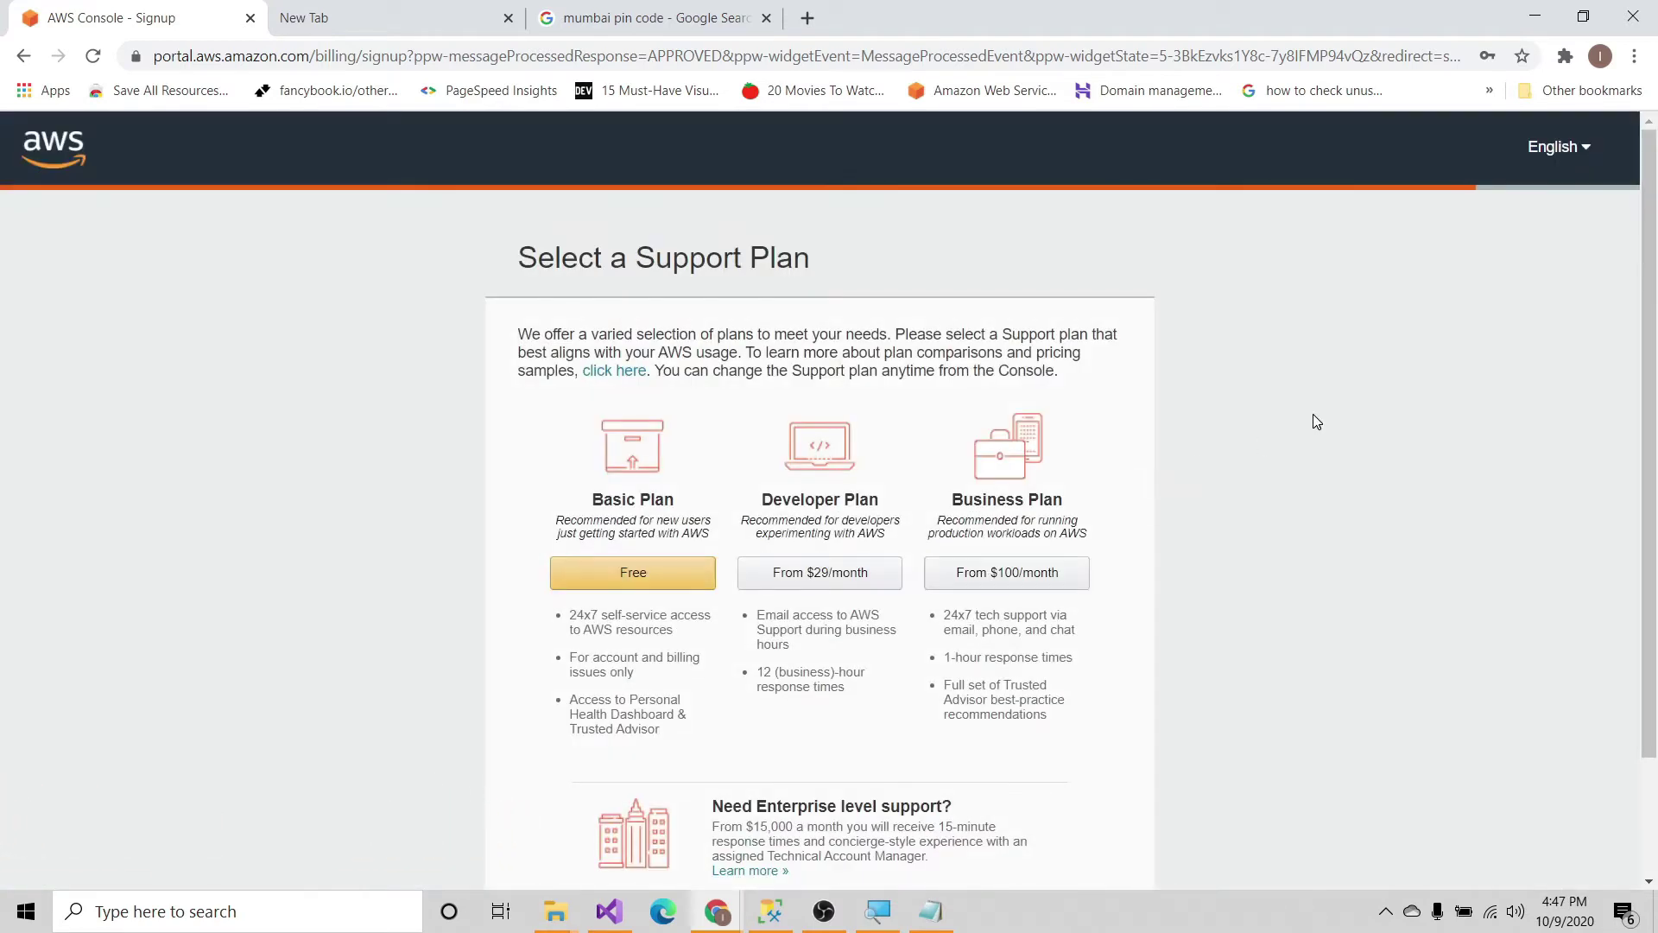
left_click(667, 581)
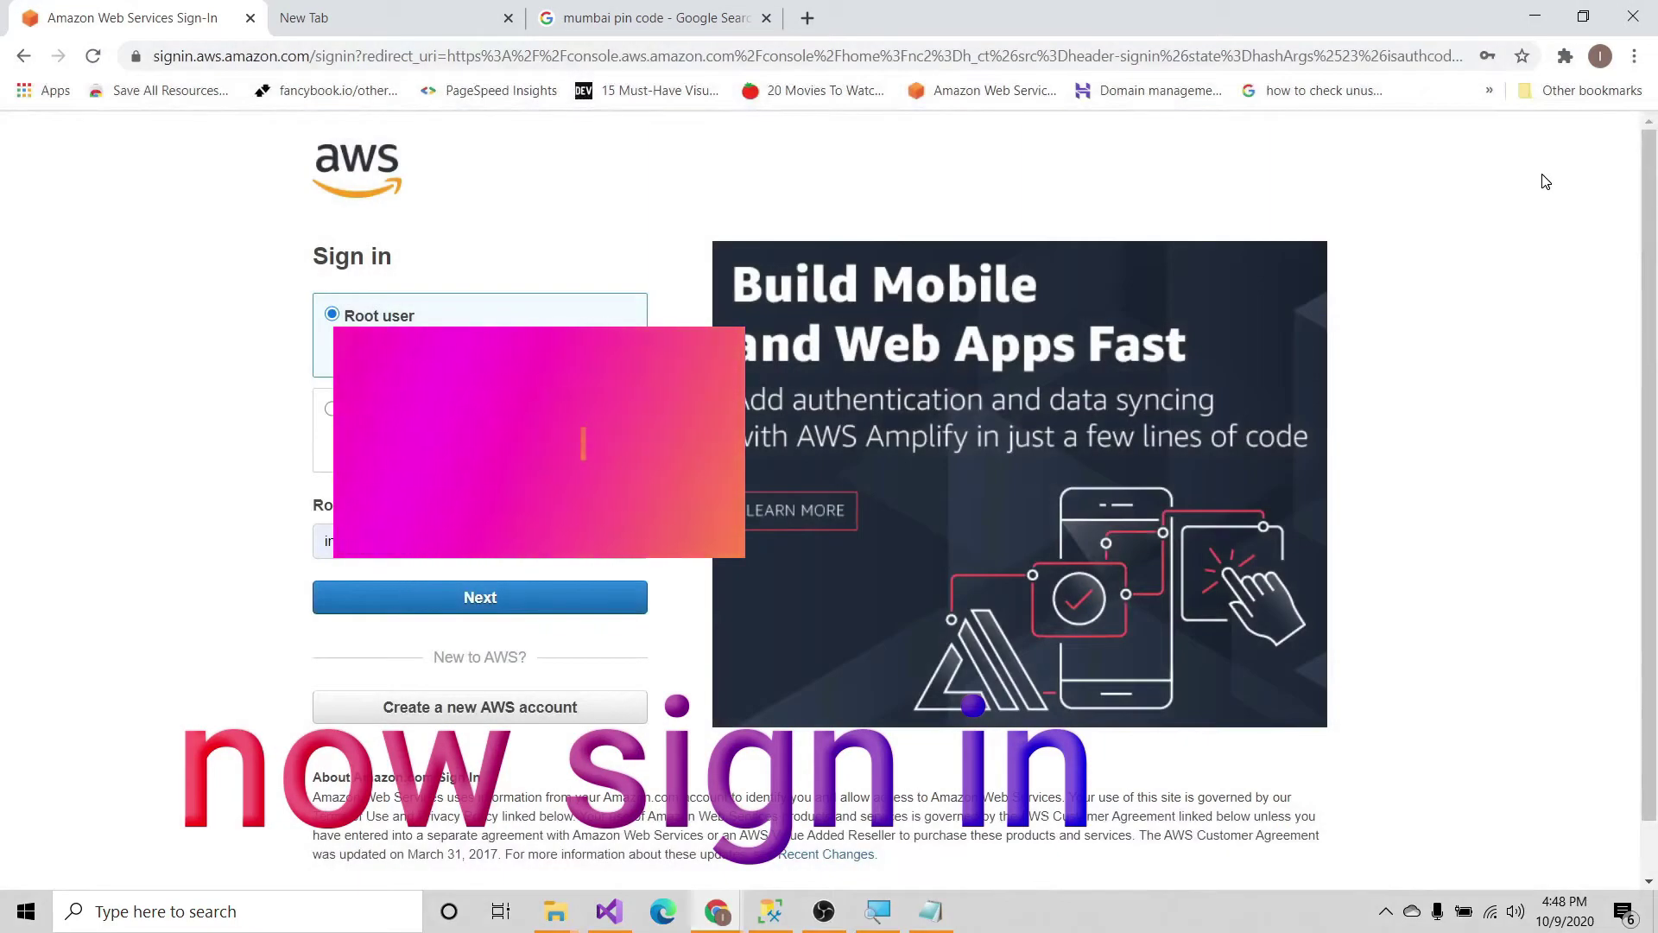
Step: Sign in as root user with the account email and password
left_click(480, 540)
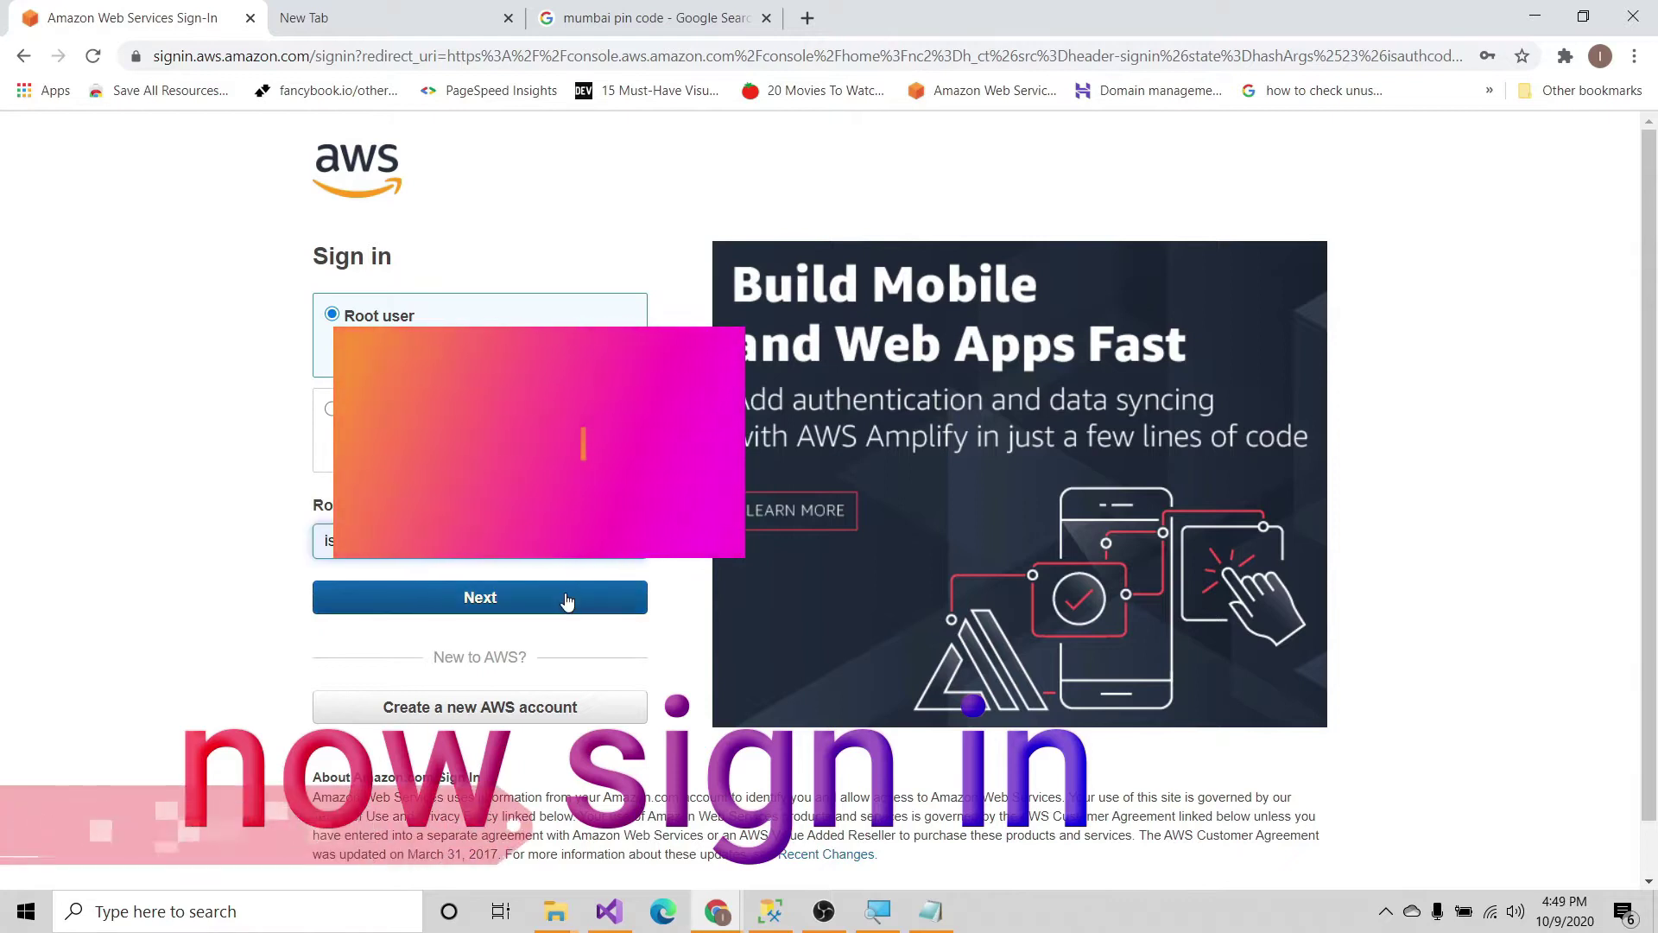
left_click(568, 602)
type("******")
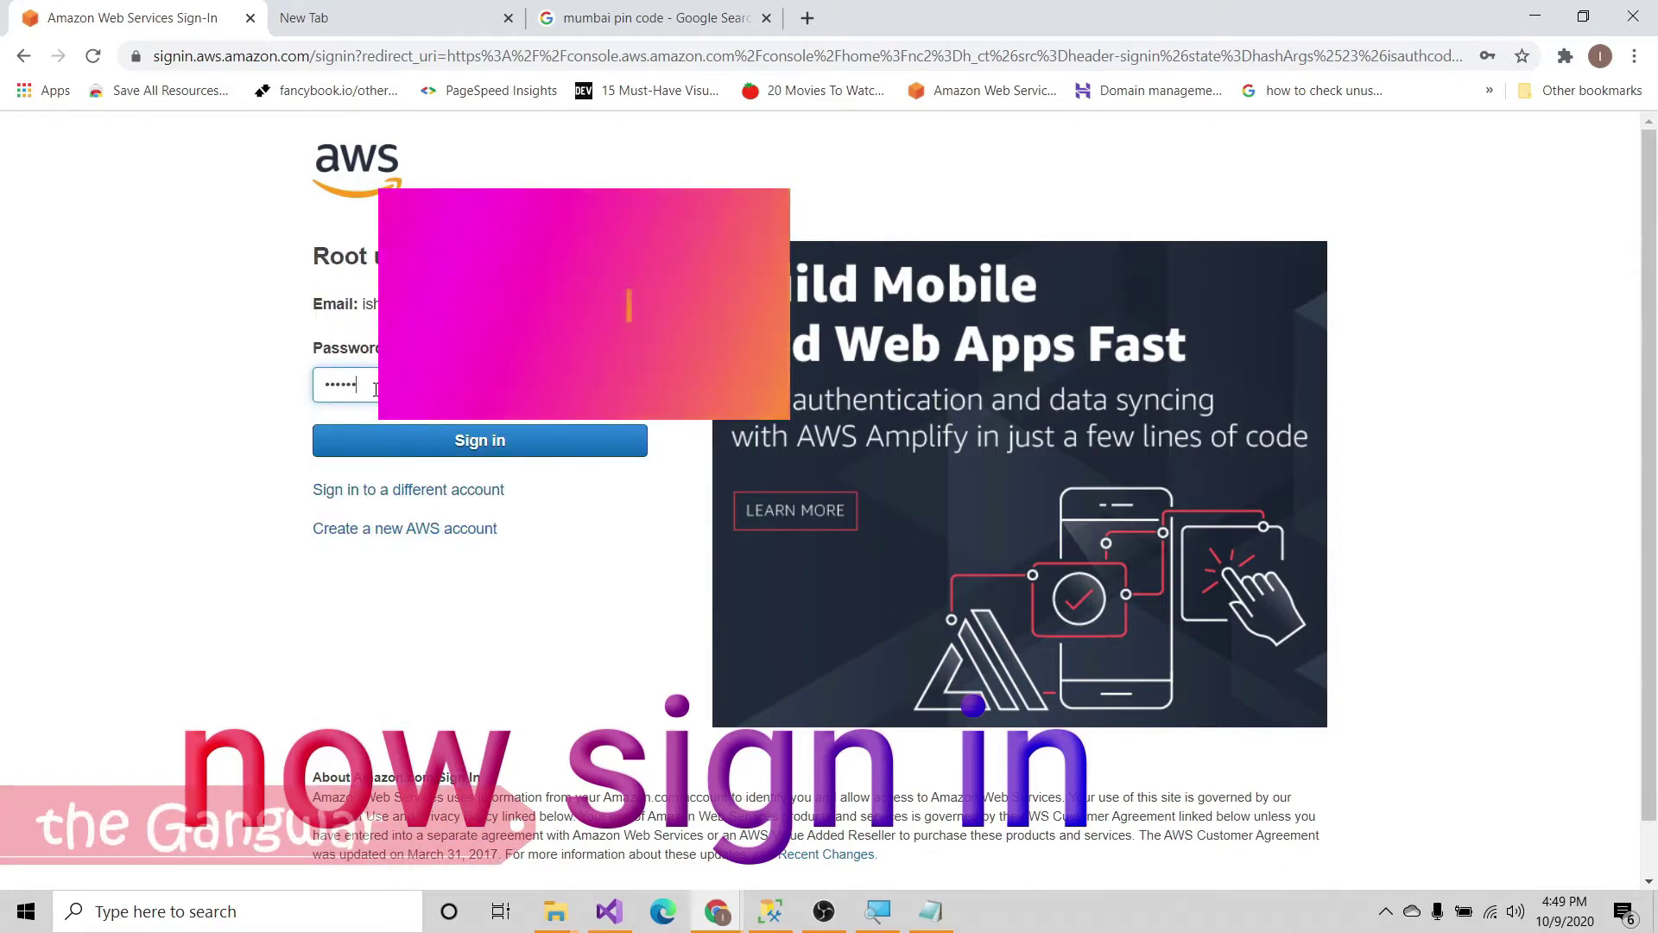
type("***")
key("Return")
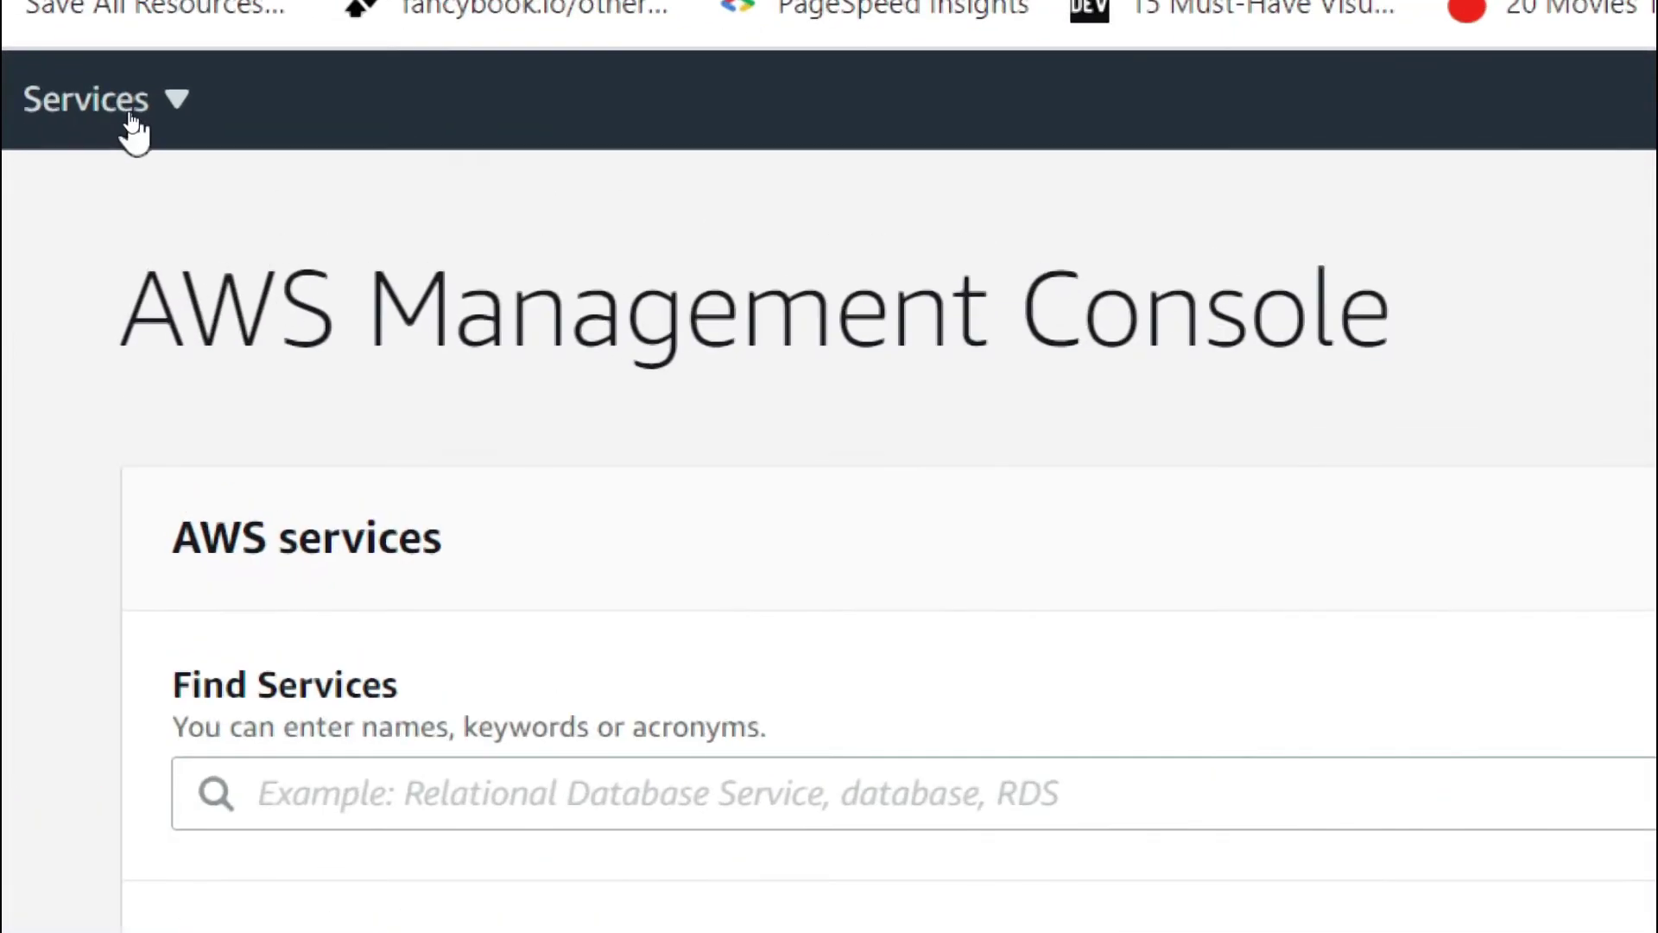
Step: Open the Services list from the console header
left_click(134, 125)
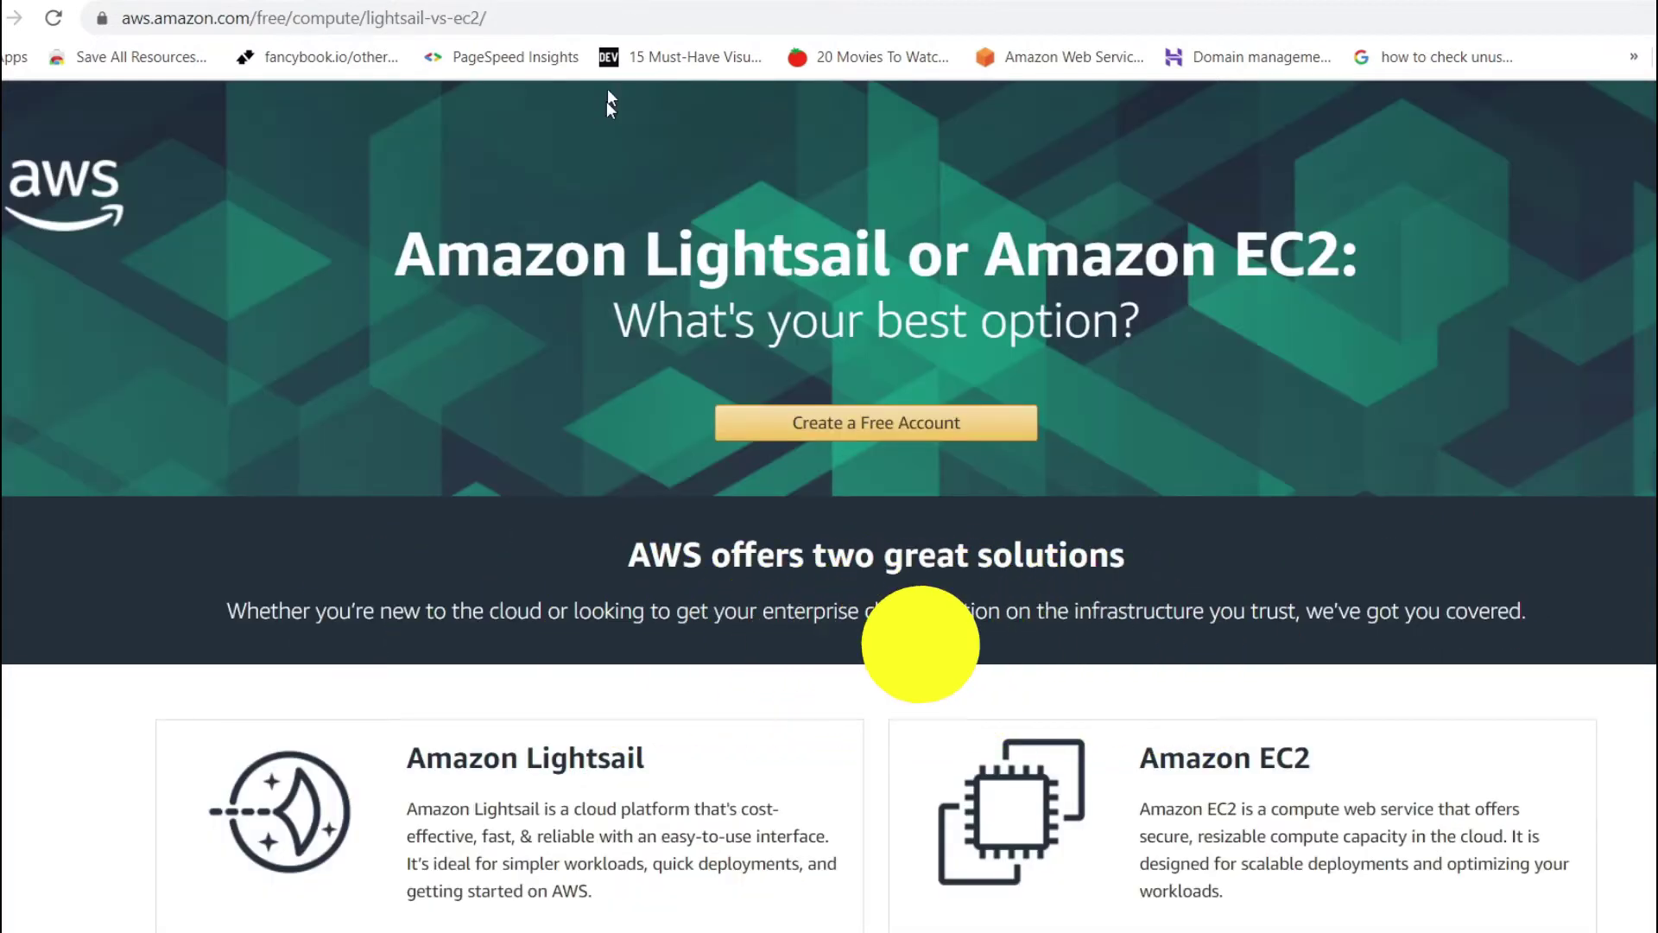
Step: Scroll through the Lightsail vs EC2 comparison cards, then return to the AWS console
scroll(829, 228, "down", 5)
scroll(907, 307, "down", 1)
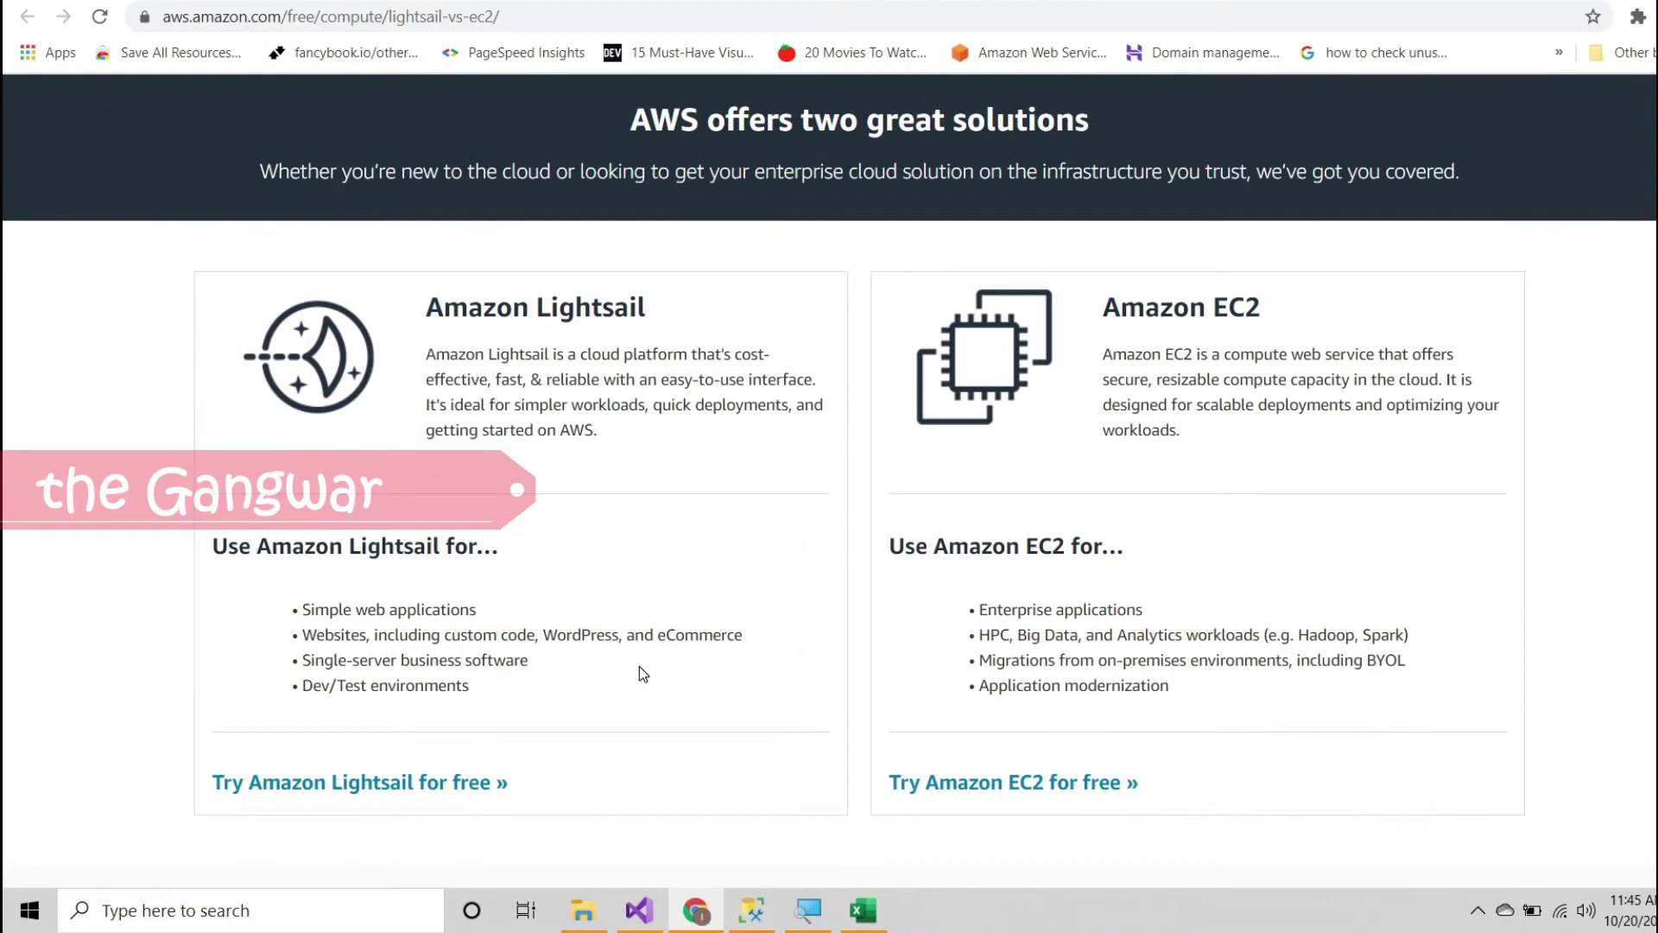
left_click(160, 10)
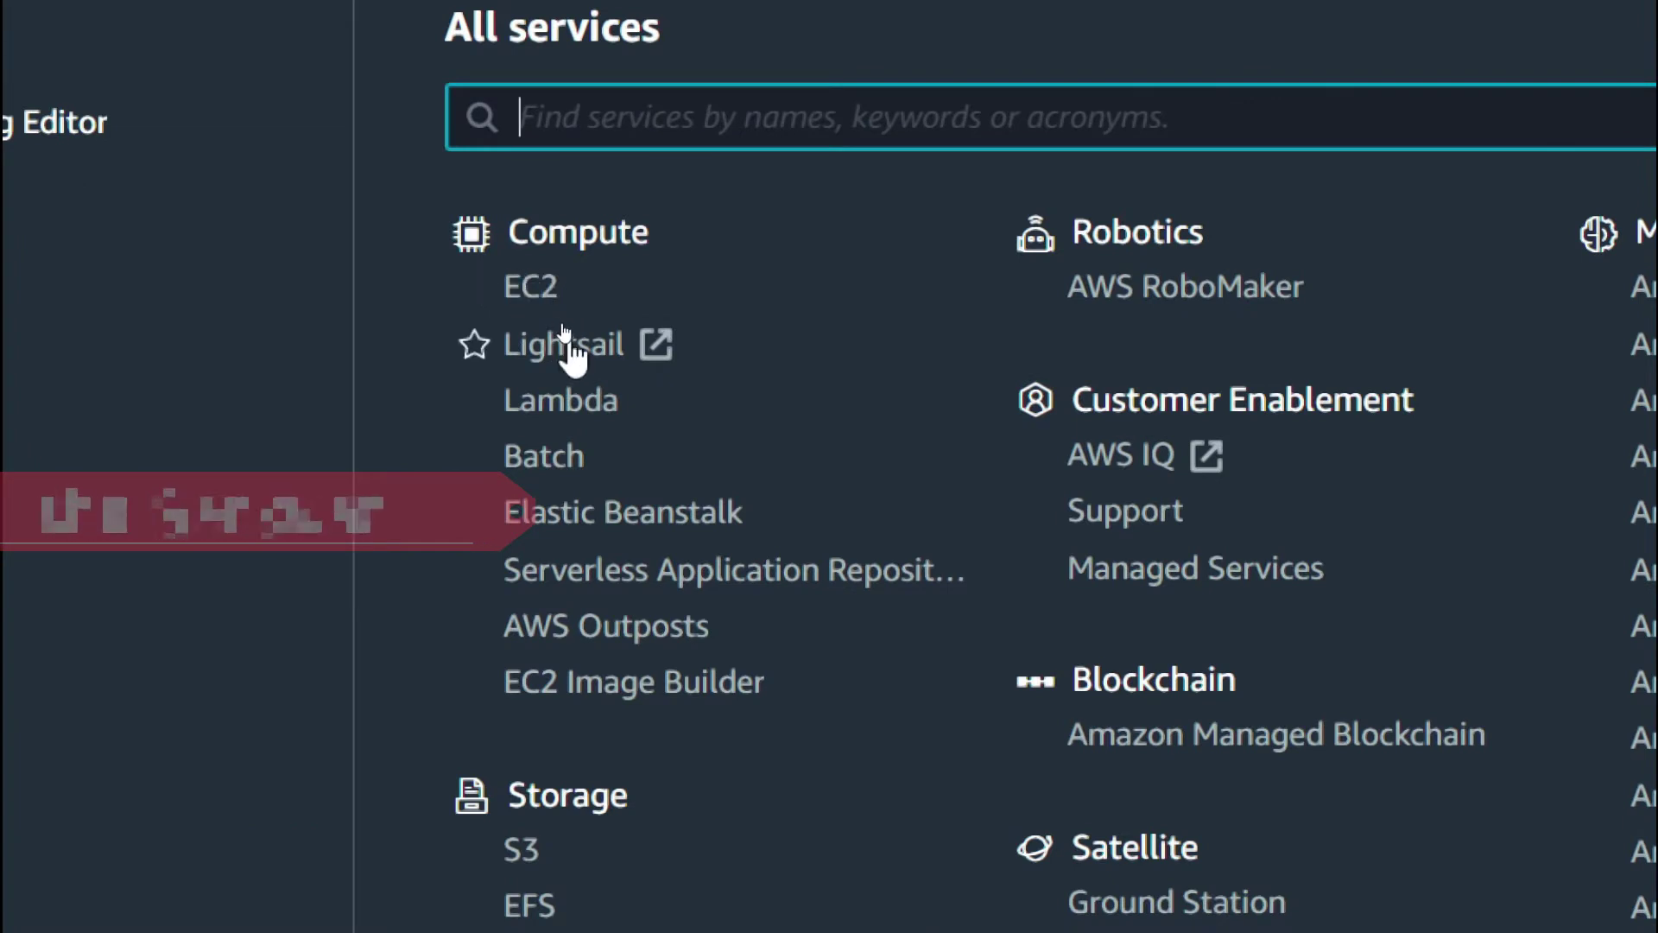
Step: Open EC2 under Compute and view its running instances
left_click(524, 292)
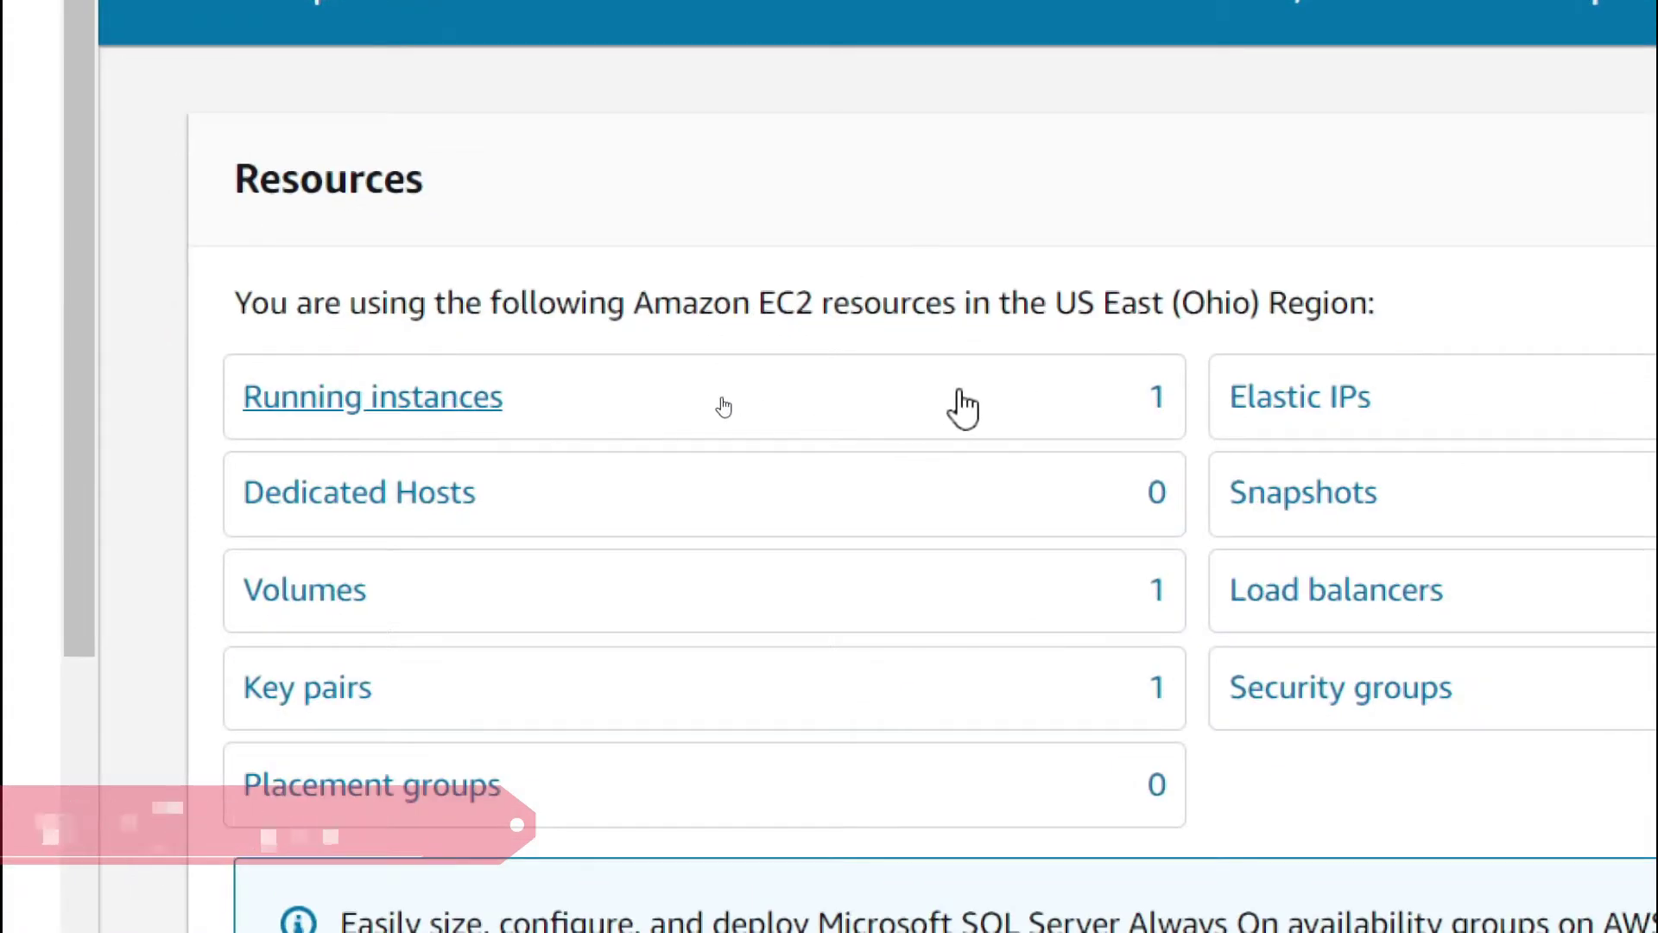
left_click(346, 399)
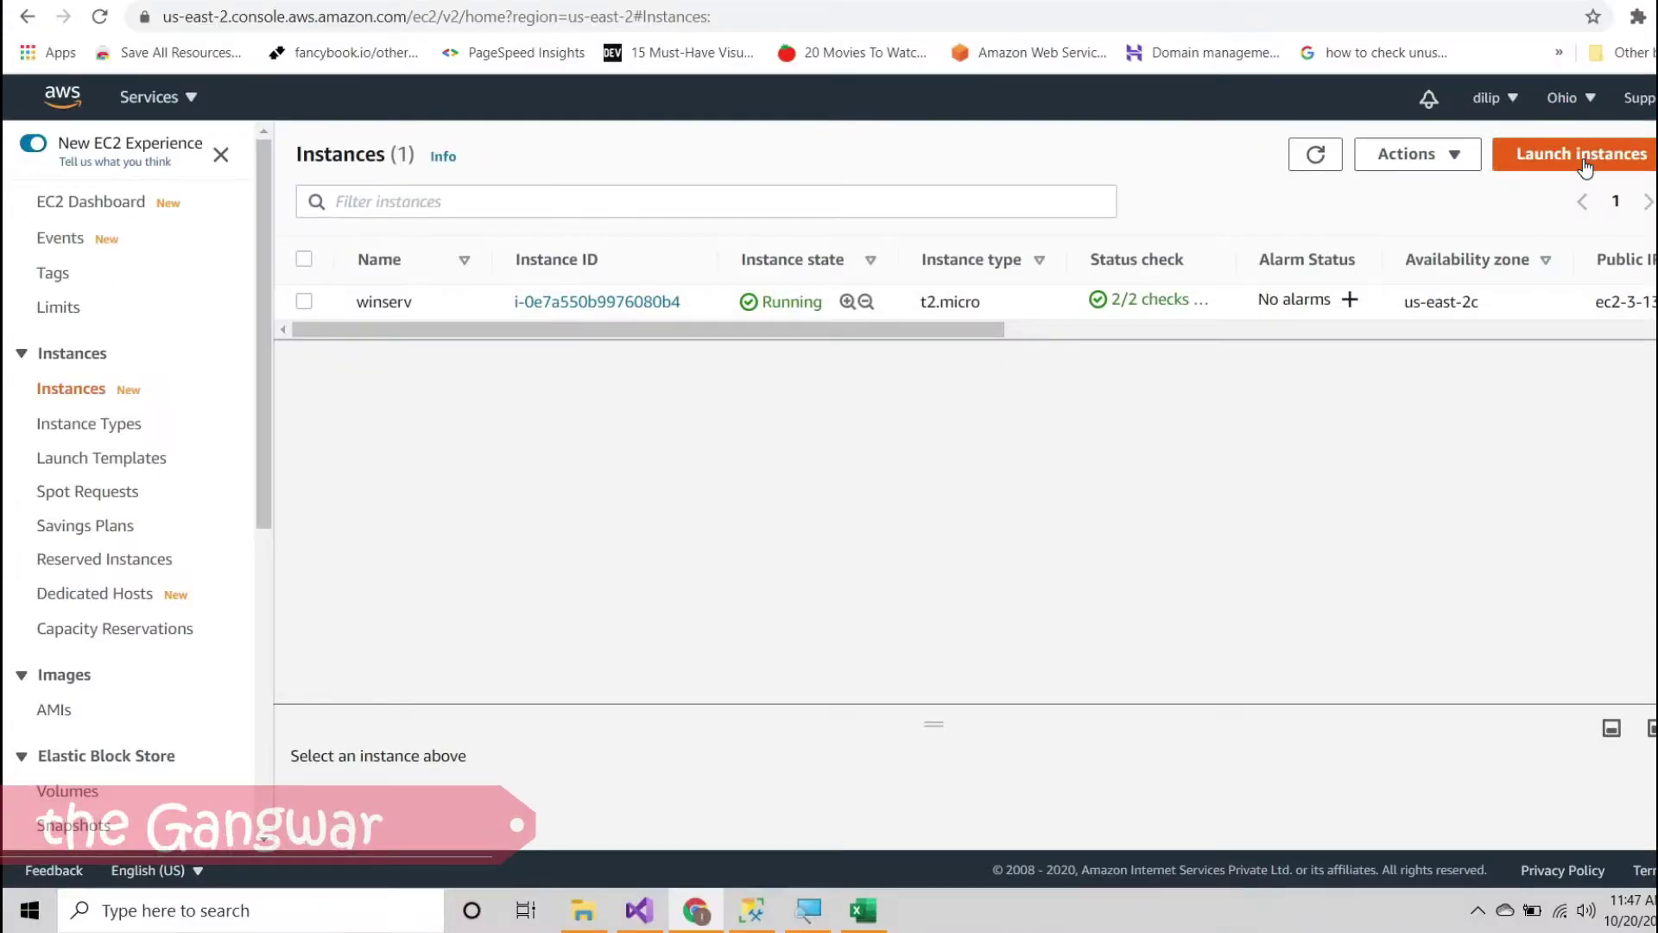
left_click(1585, 164)
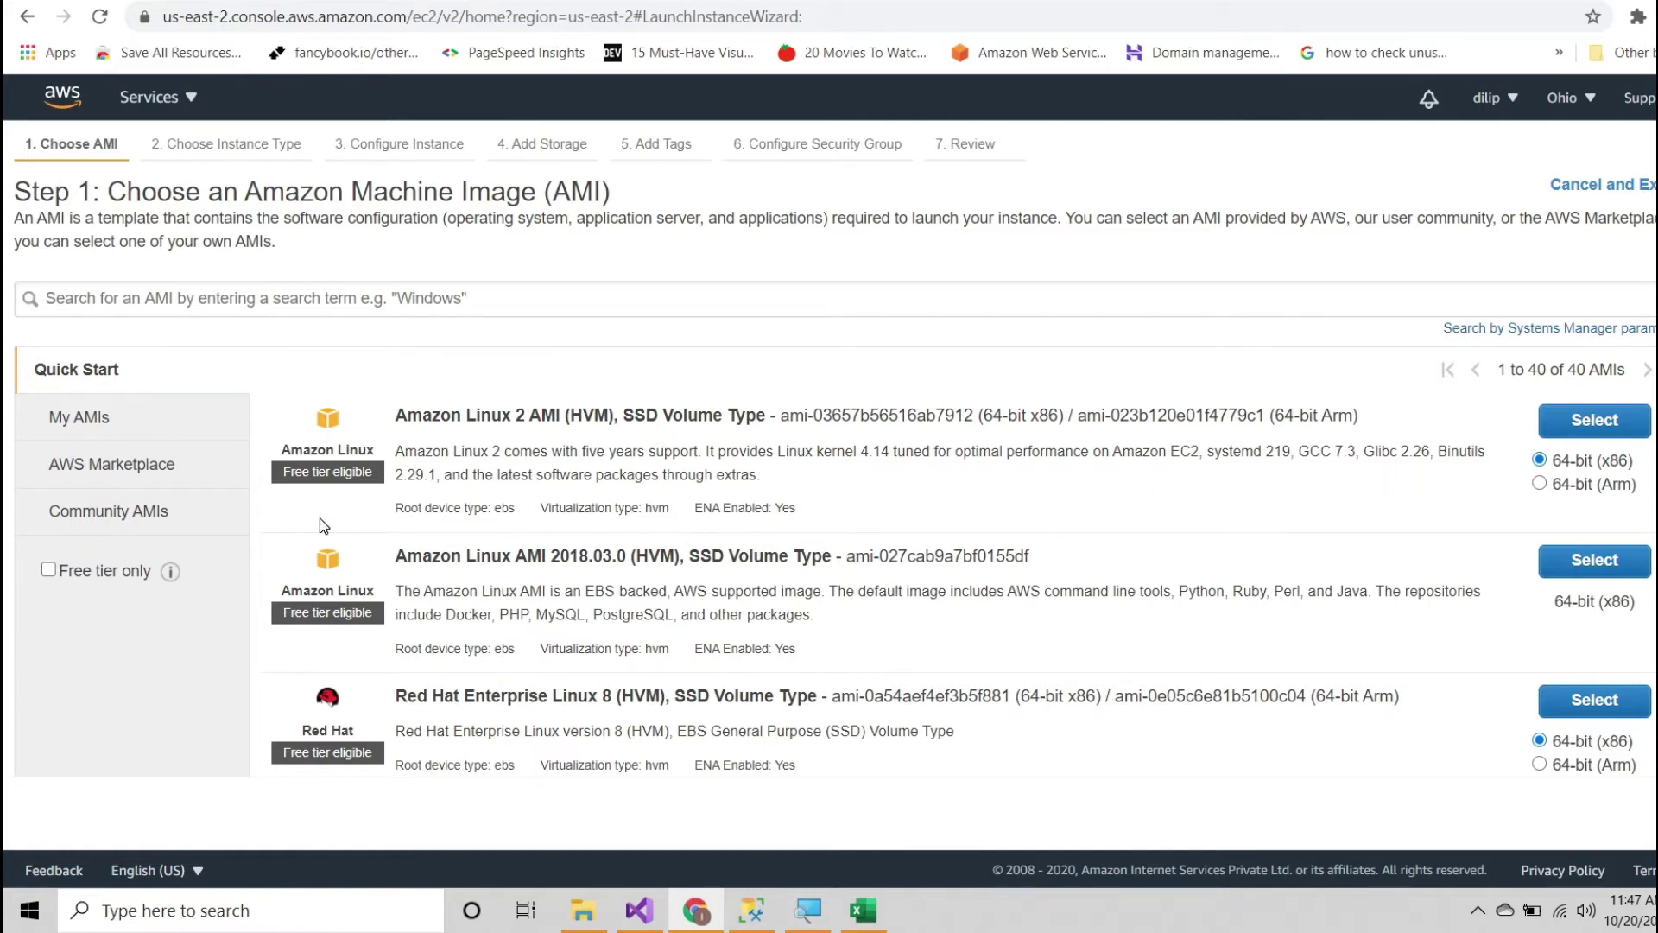
scroll(597, 477, "down", 1)
scroll(598, 471, "down", 2)
scroll(600, 462, "down", 2)
scroll(601, 449, "down", 1)
scroll(601, 449, "down", 1)
scroll(602, 449, "down", 1)
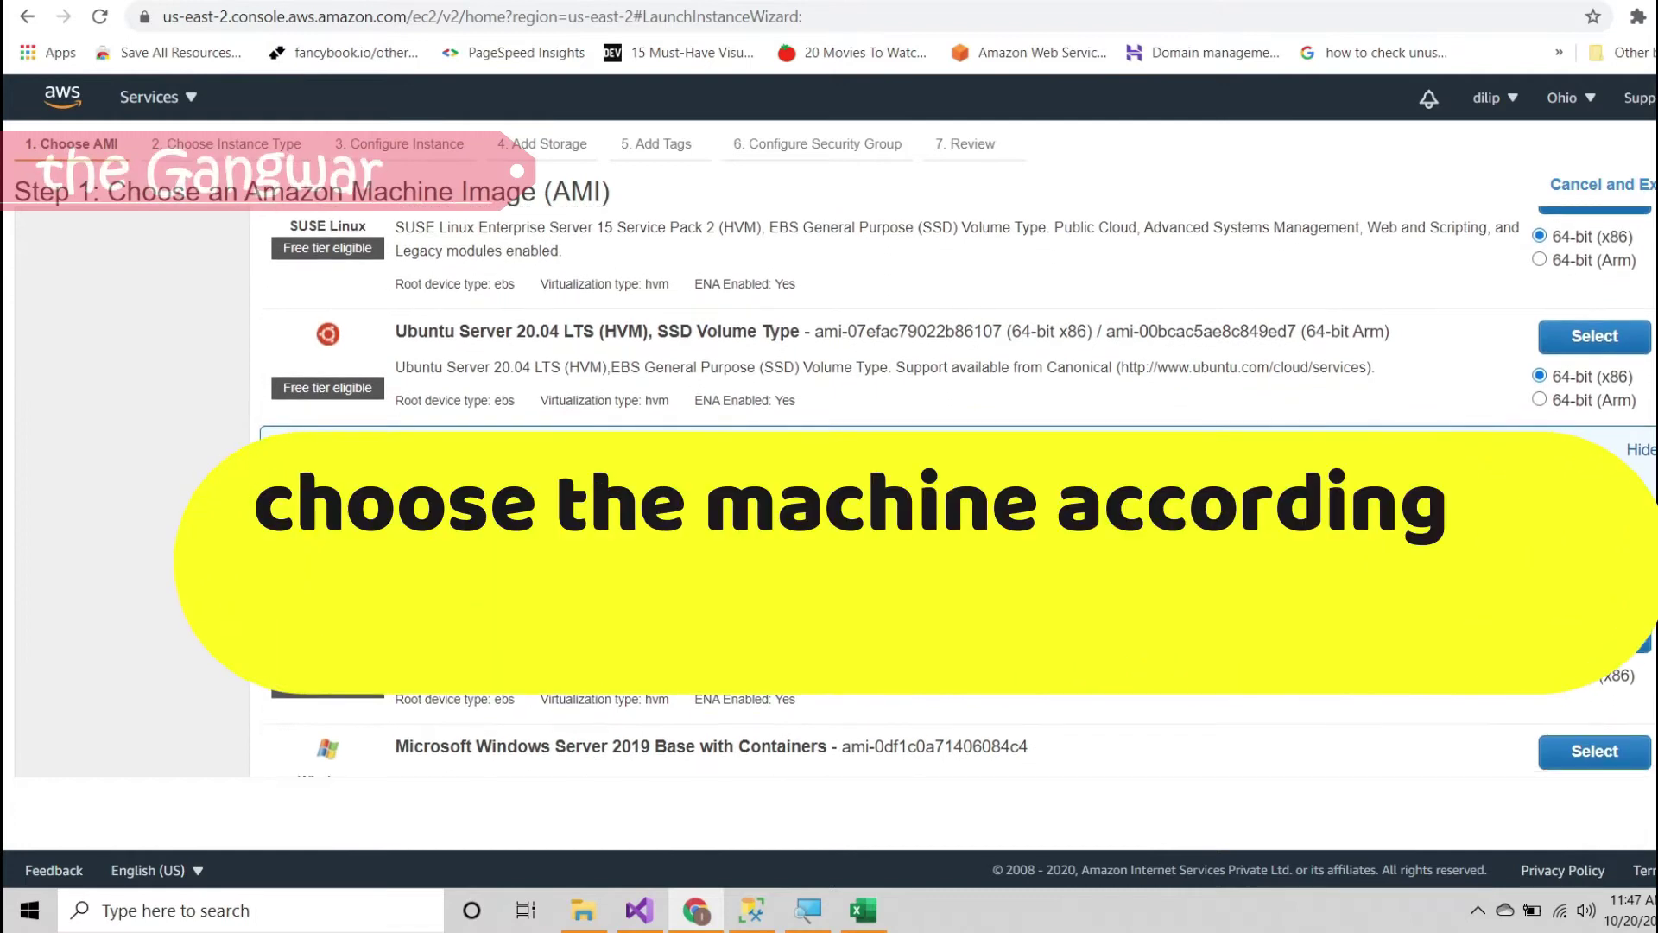
scroll(601, 449, "down", 2)
scroll(601, 450, "down", 1)
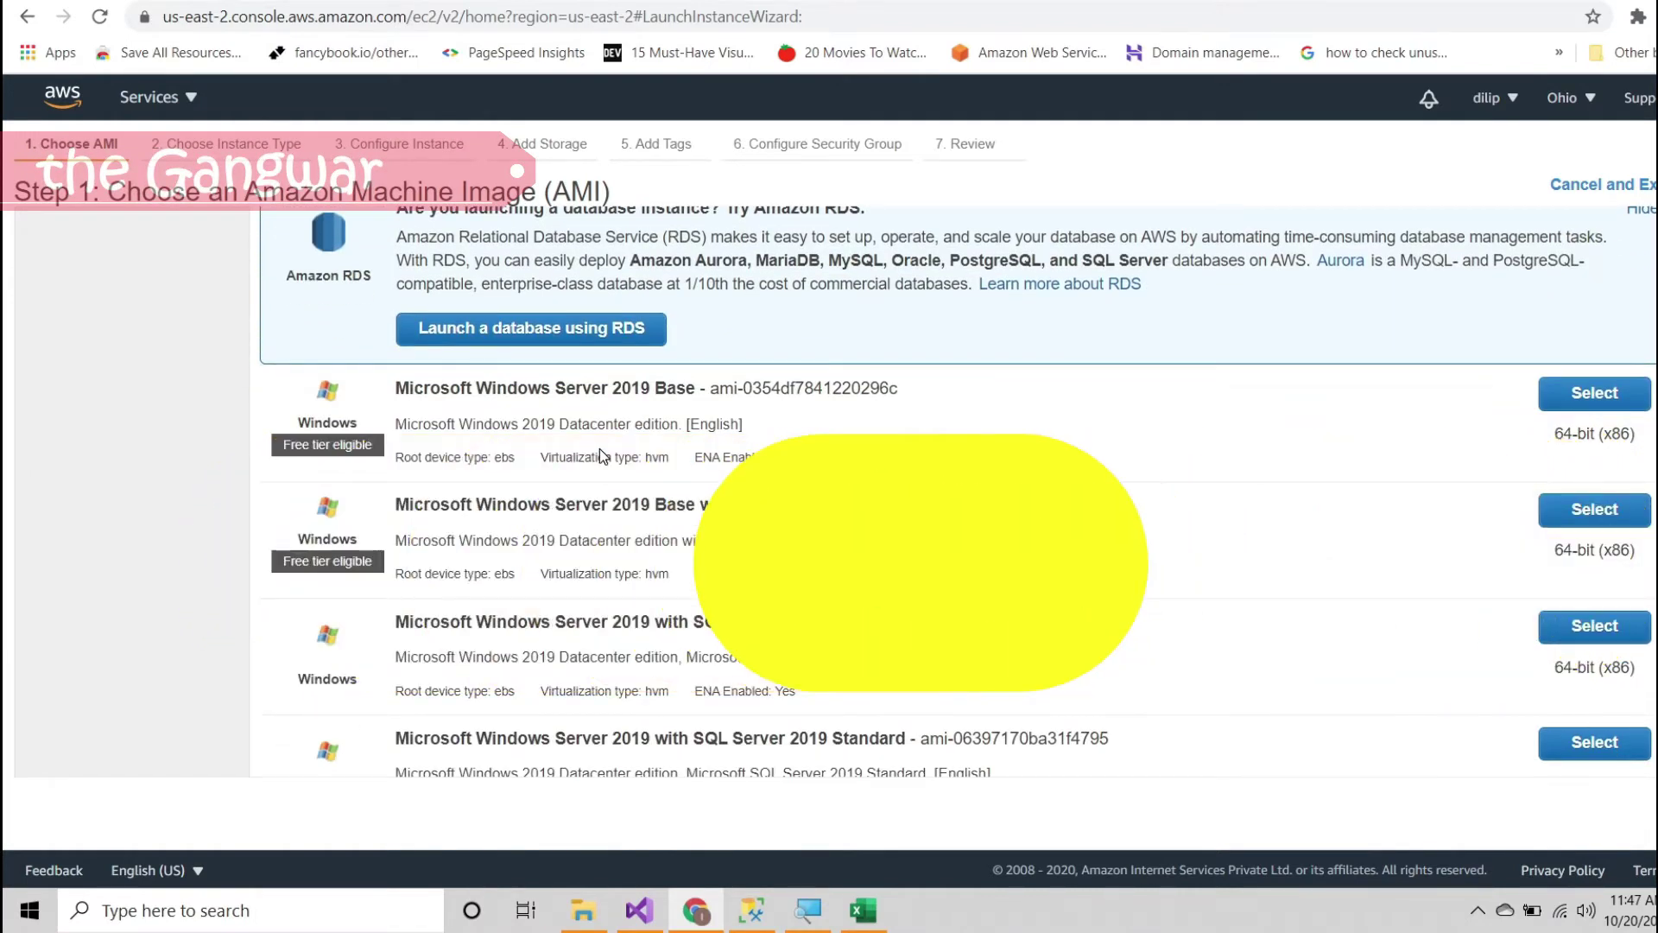
scroll(602, 455, "down", 4)
scroll(599, 448, "down", 3)
scroll(599, 449, "down", 1)
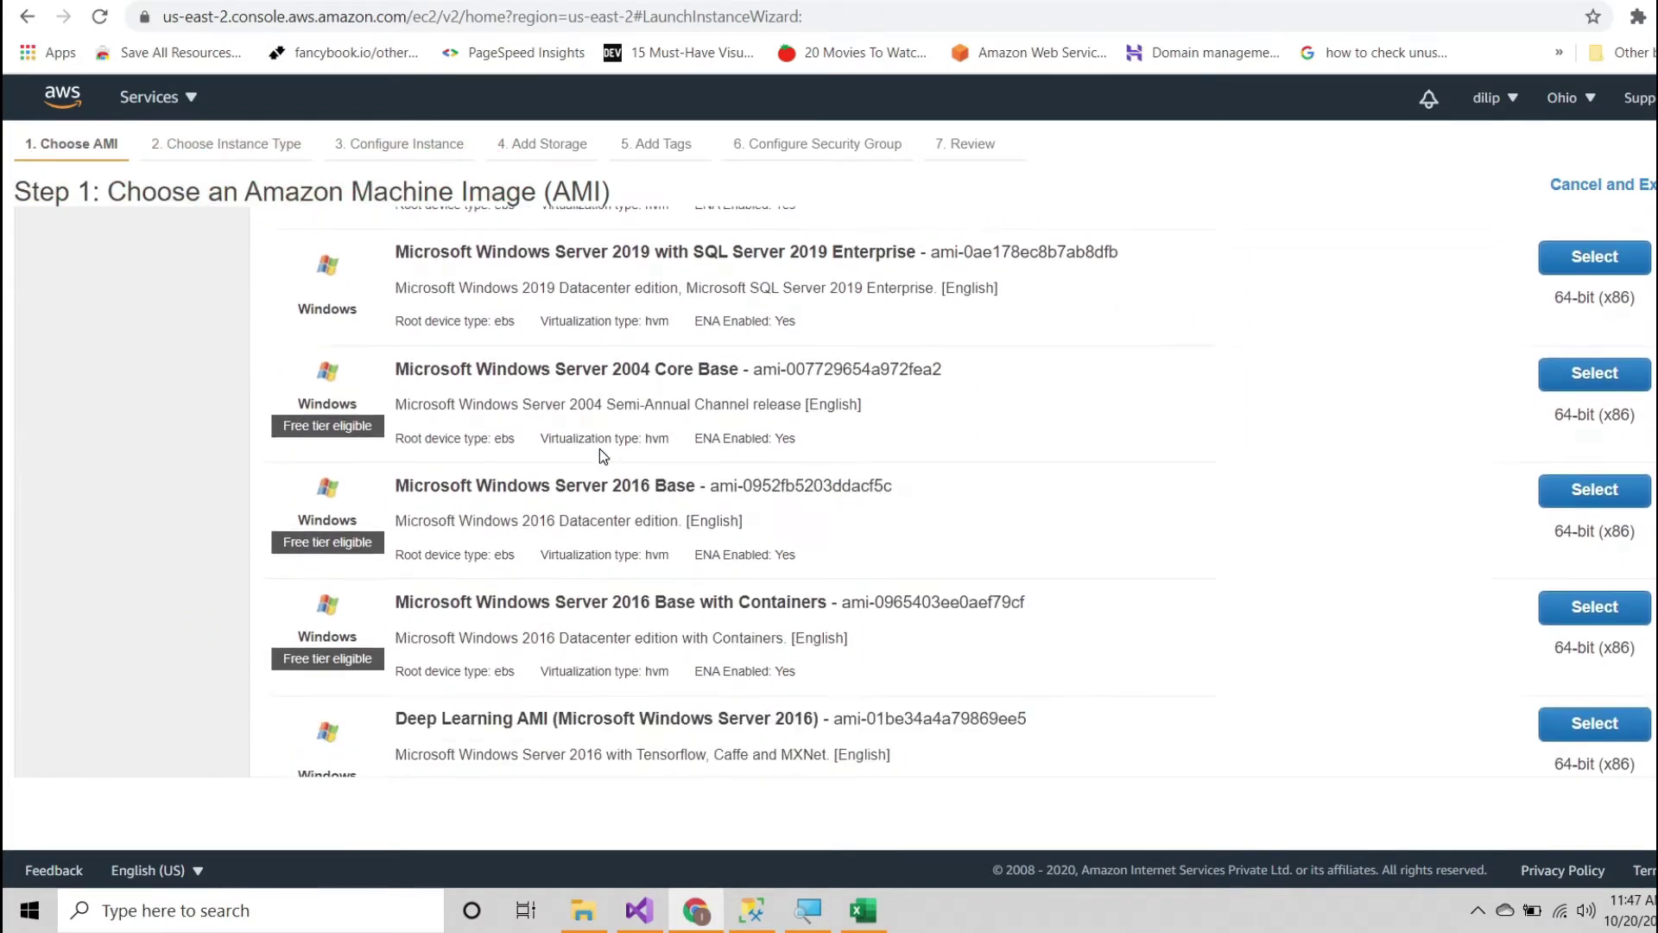
scroll(600, 448, "down", 1)
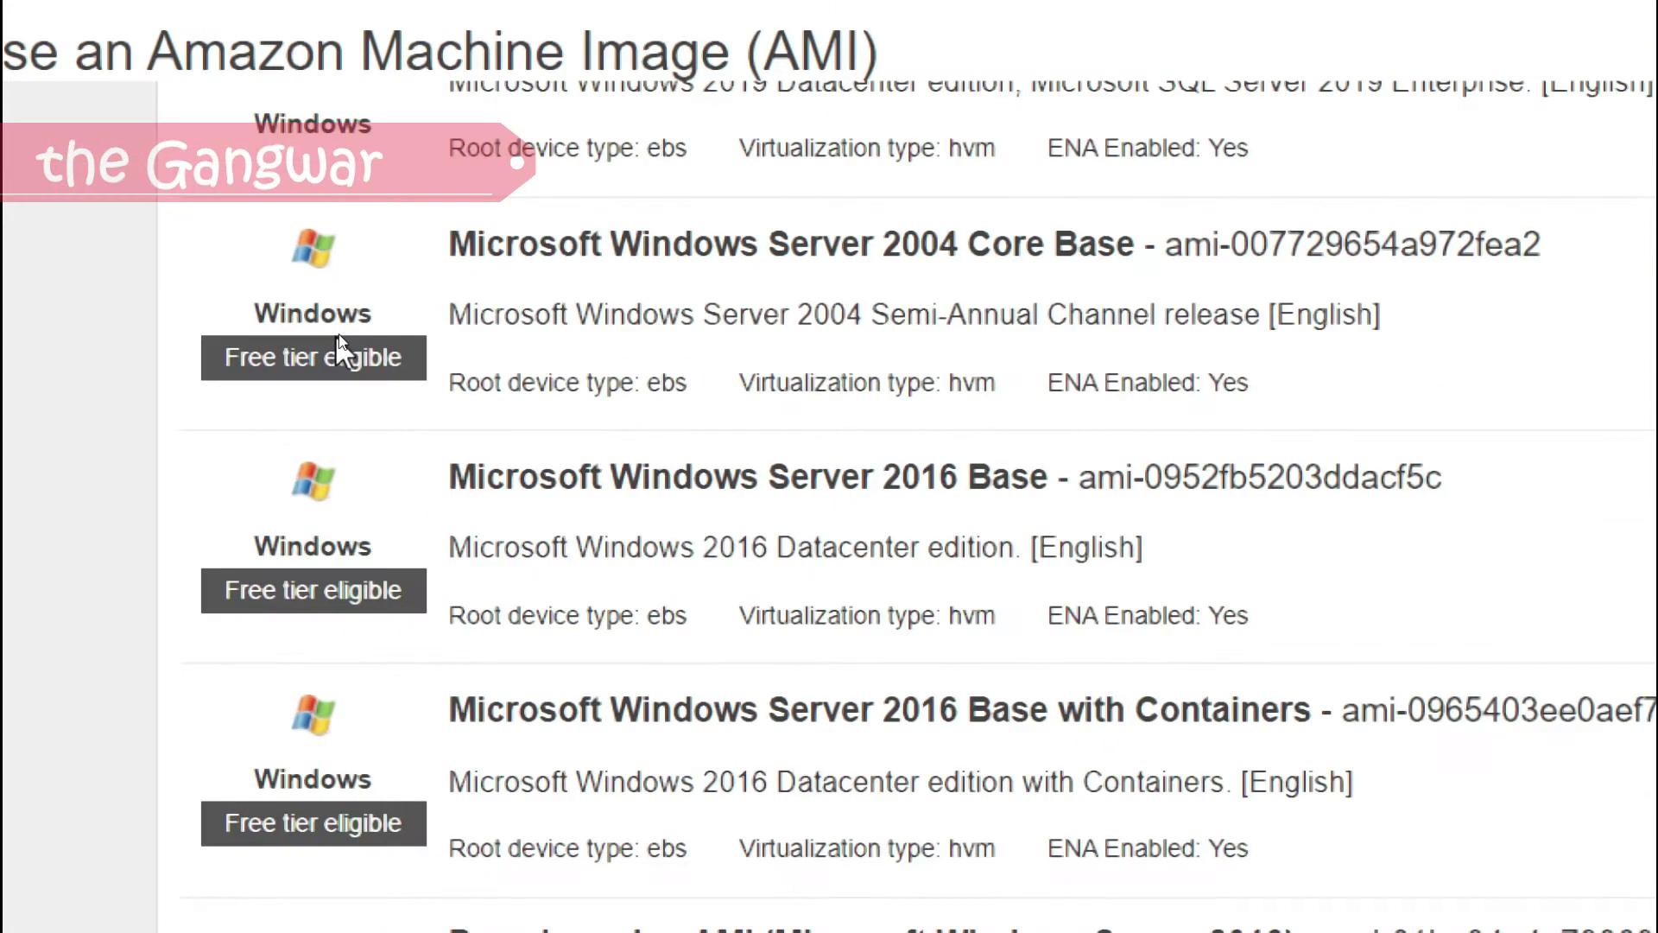
scroll(345, 709, "up", 3)
scroll(345, 701, "up", 2)
scroll(346, 704, "up", 3)
scroll(345, 712, "up", 4)
scroll(346, 715, "up", 2)
scroll(350, 713, "up", 5)
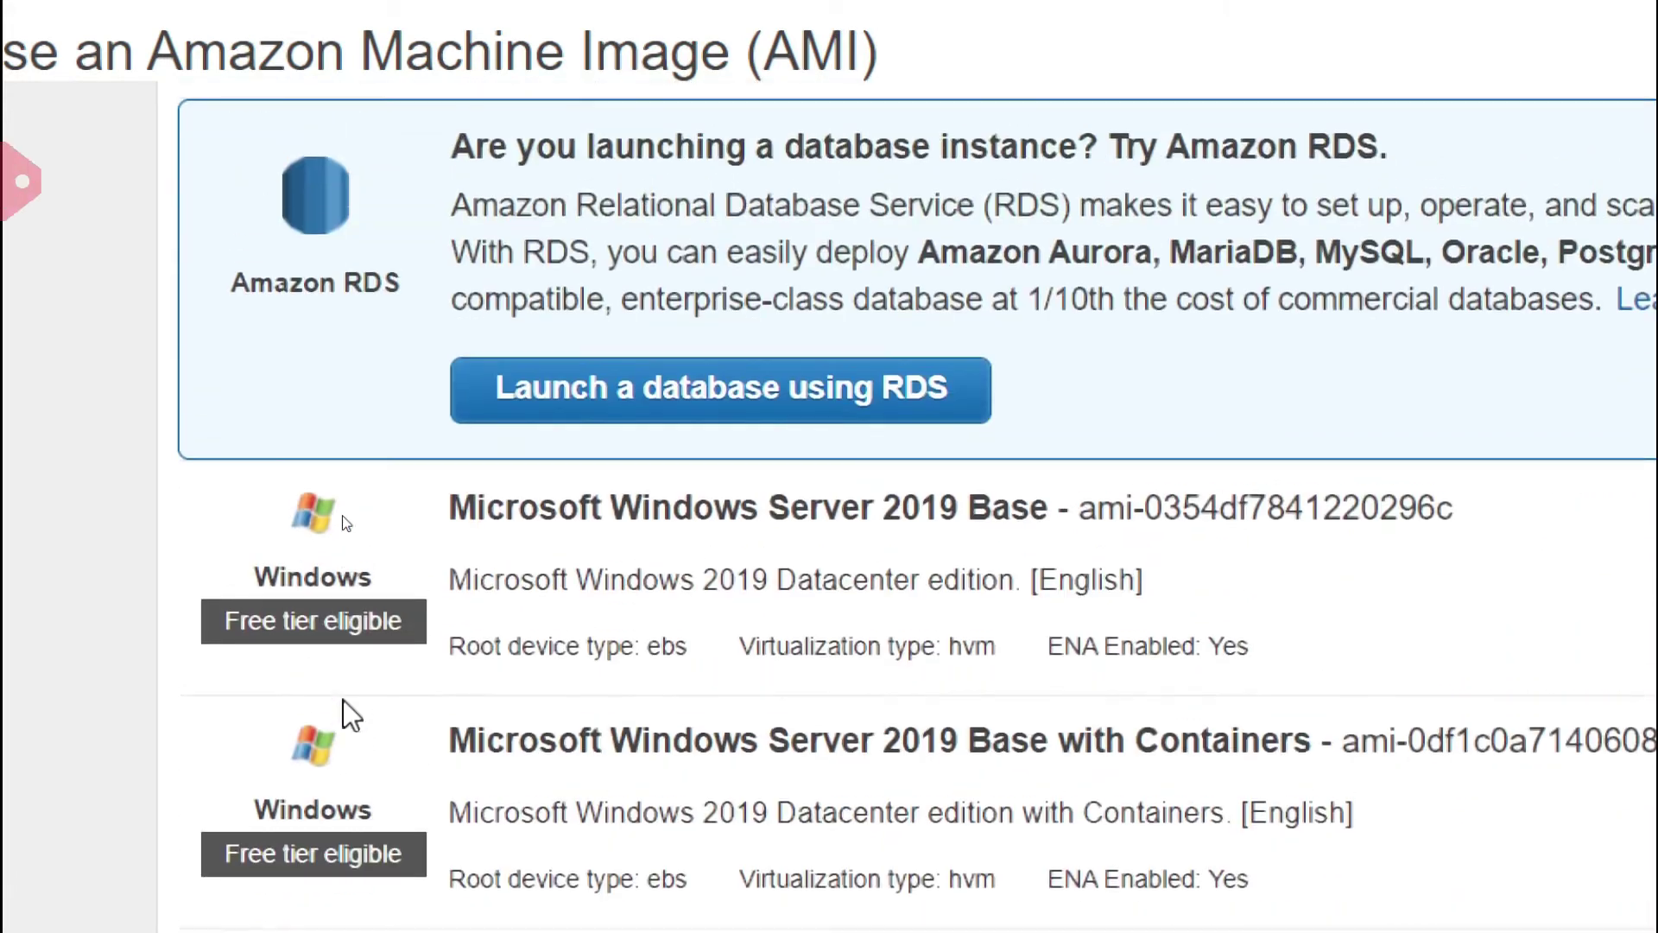
scroll(350, 714, "up", 3)
scroll(350, 714, "up", 2)
scroll(350, 713, "up", 4)
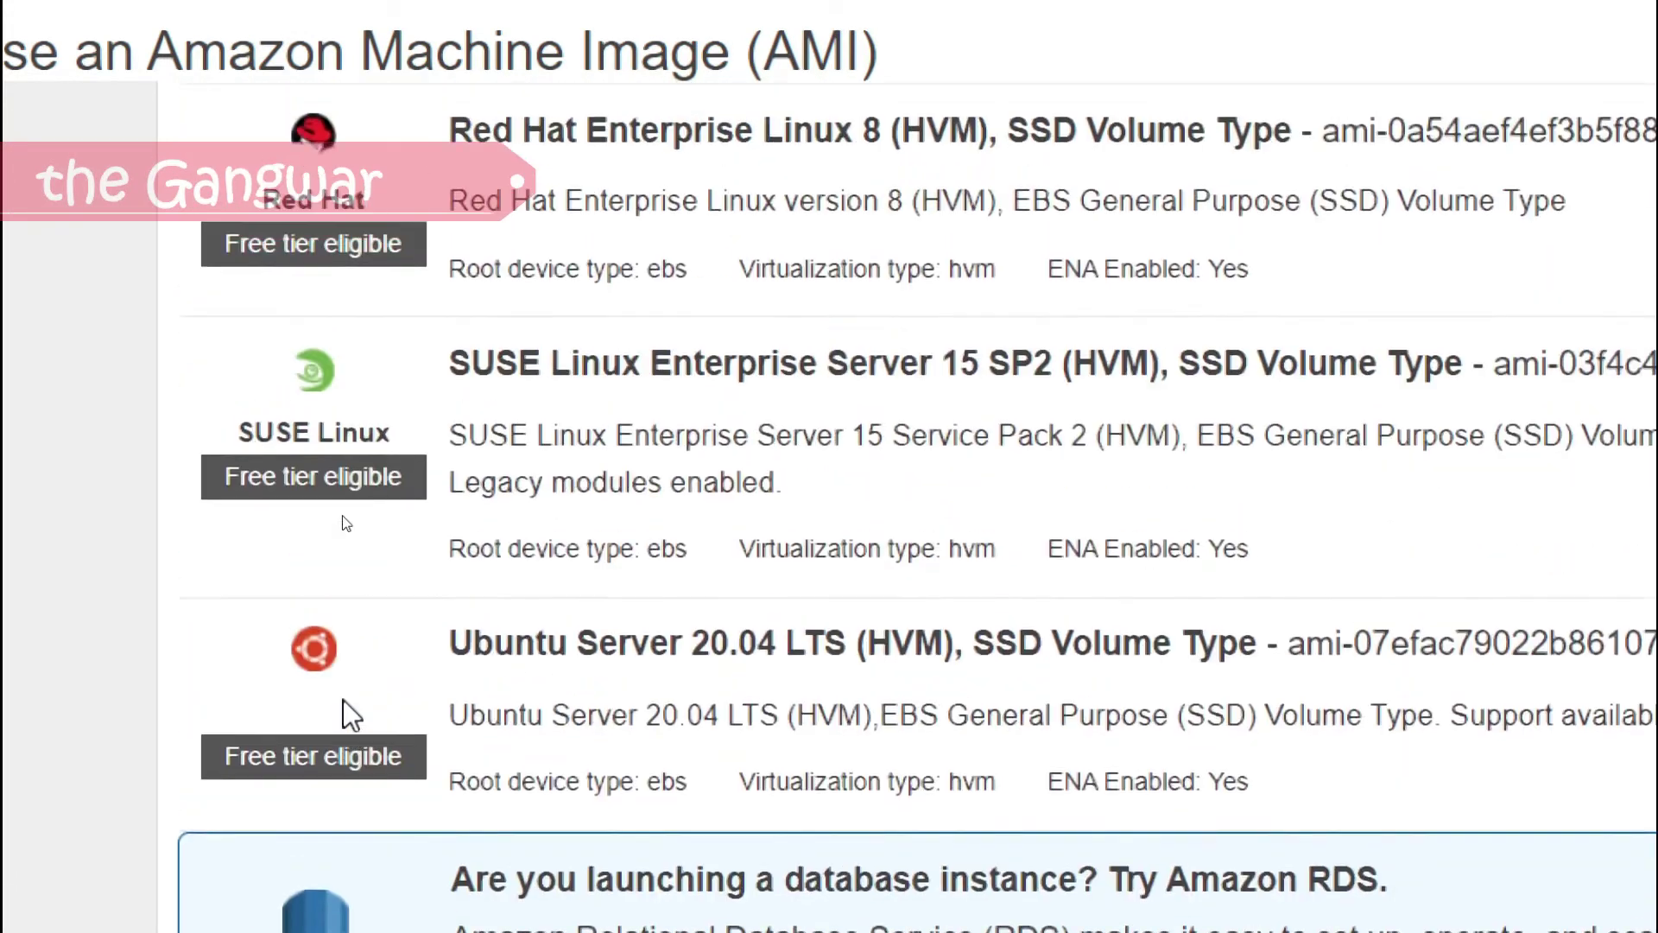
scroll(350, 713, "down", 4)
scroll(350, 713, "down", 3)
scroll(349, 713, "down", 2)
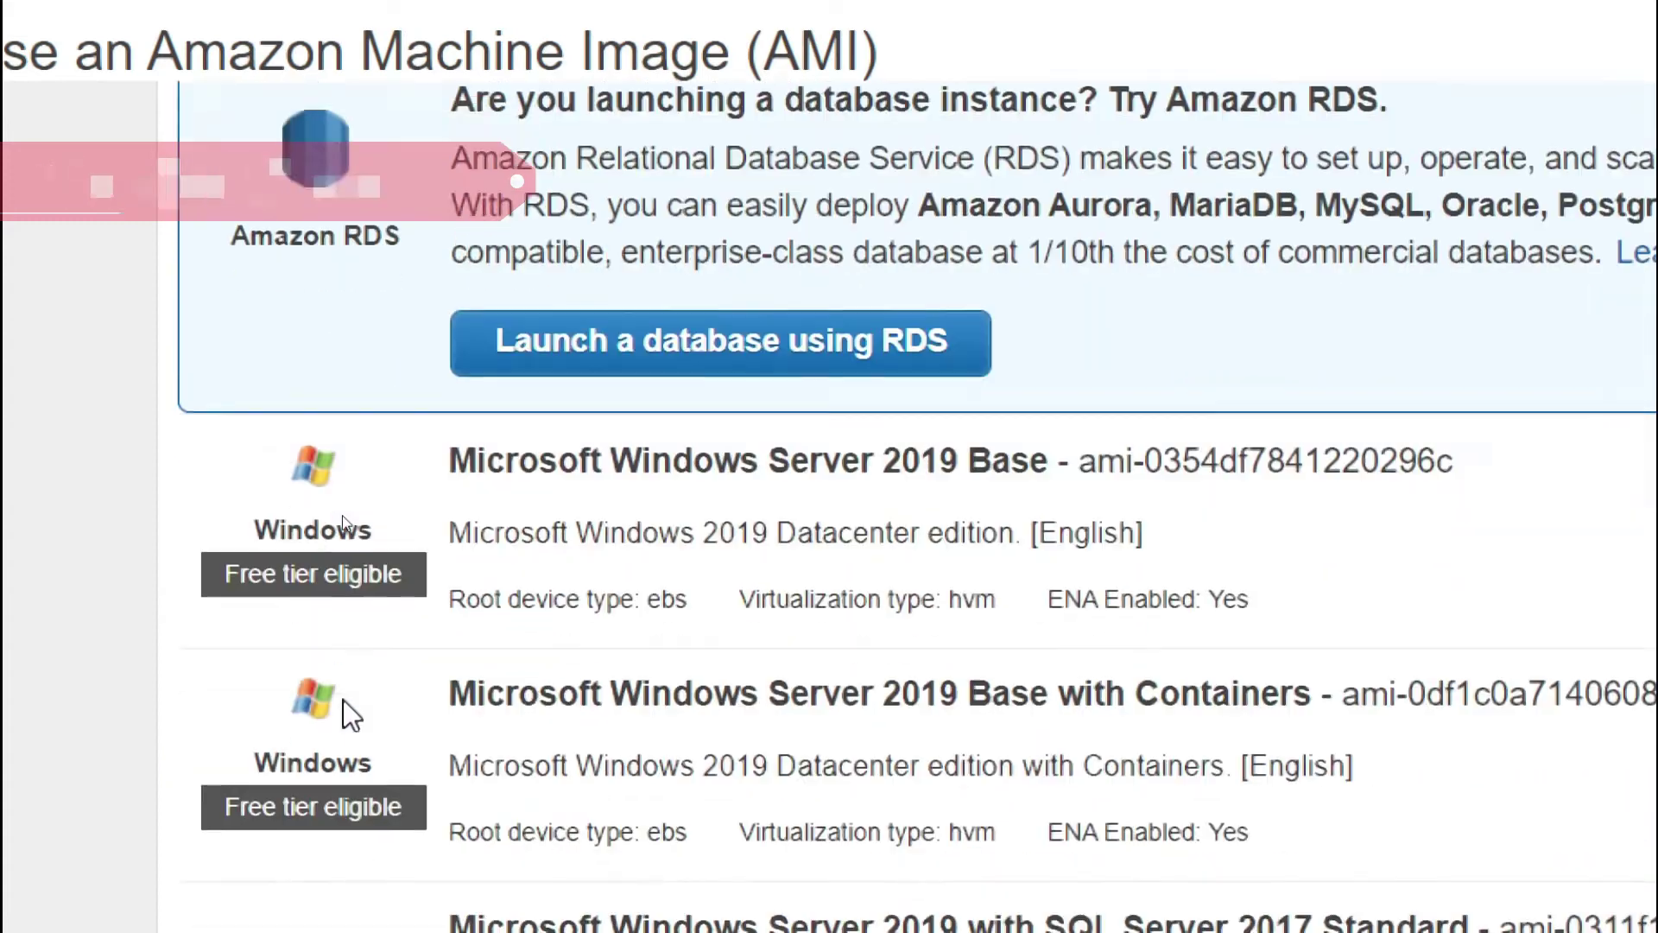
scroll(350, 713, "down", 5)
scroll(350, 714, "up", 3)
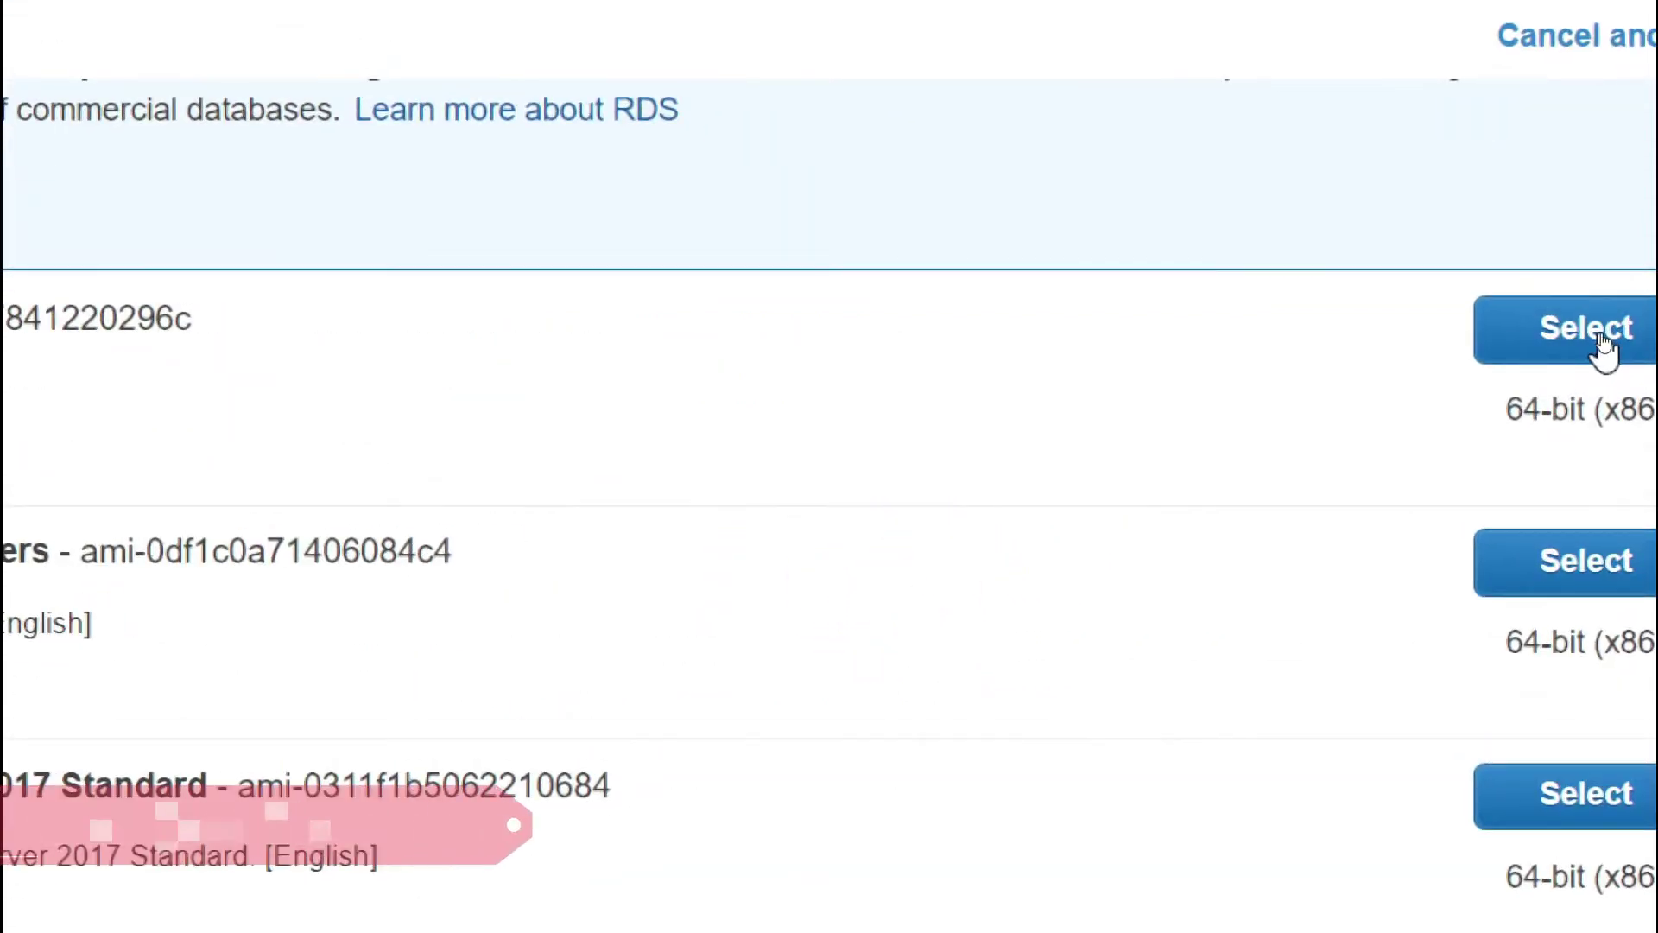
Step: Select the Windows Server 2019 Base image on t2.micro and skip to the launch review
left_click(1604, 344)
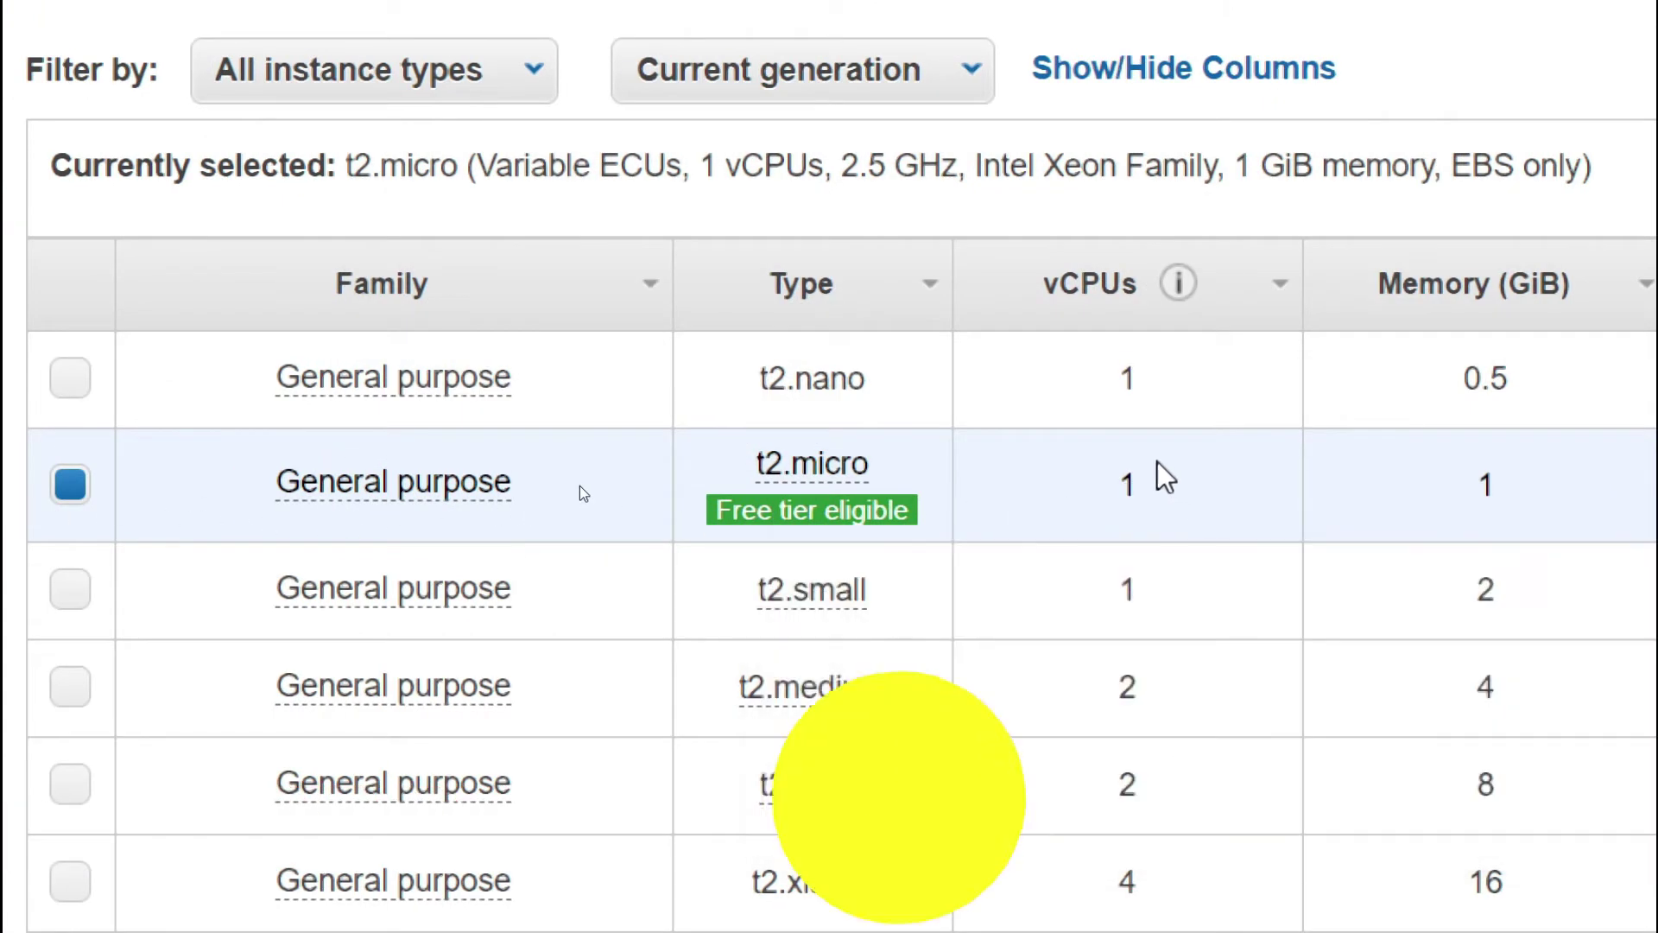
double_click(1488, 481)
left_click(1579, 500)
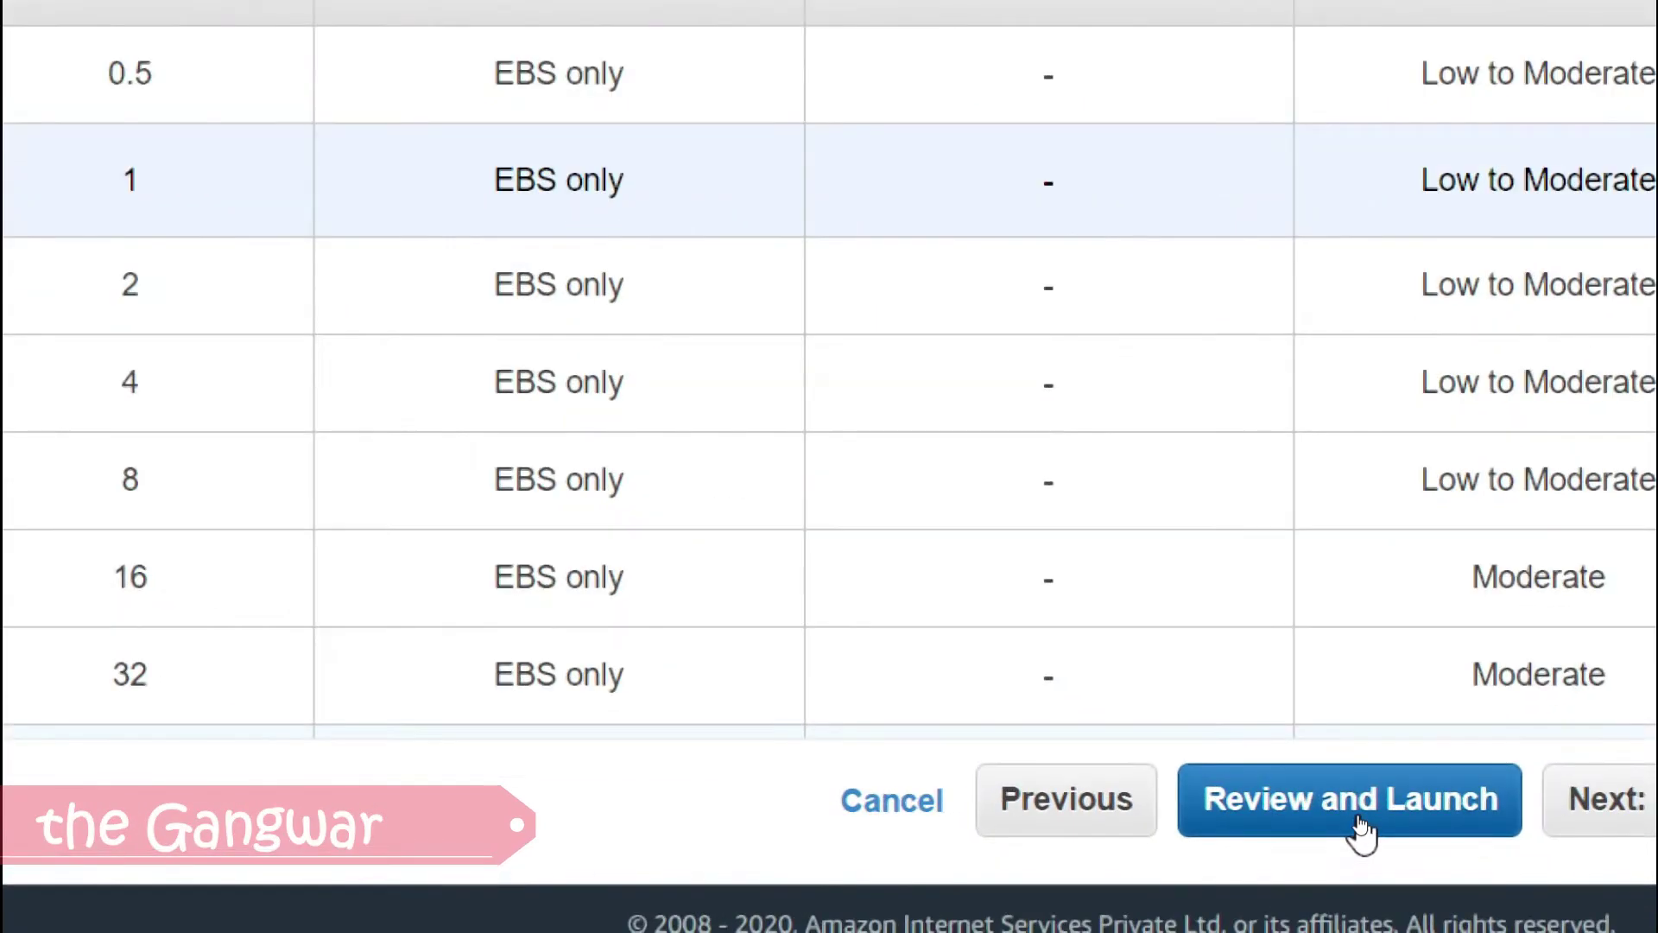
left_click(1360, 825)
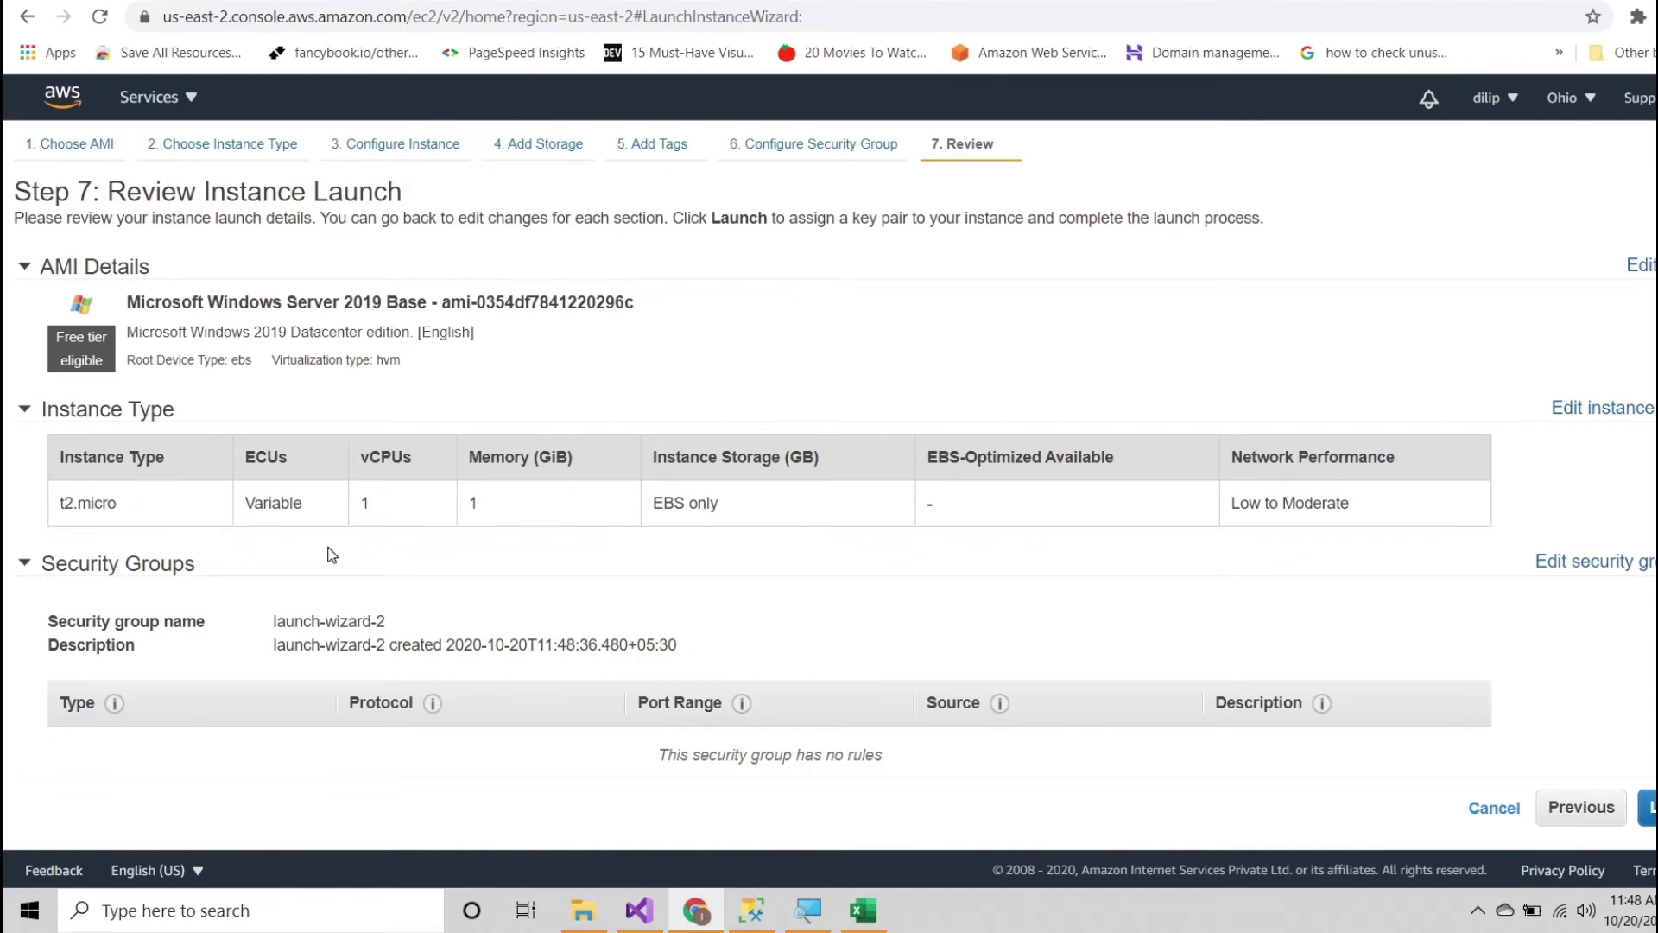
Step: Look over the Step 3 instance details, then go back to the review and launch to reach the key pair prompt
scroll(332, 555, "down", 2)
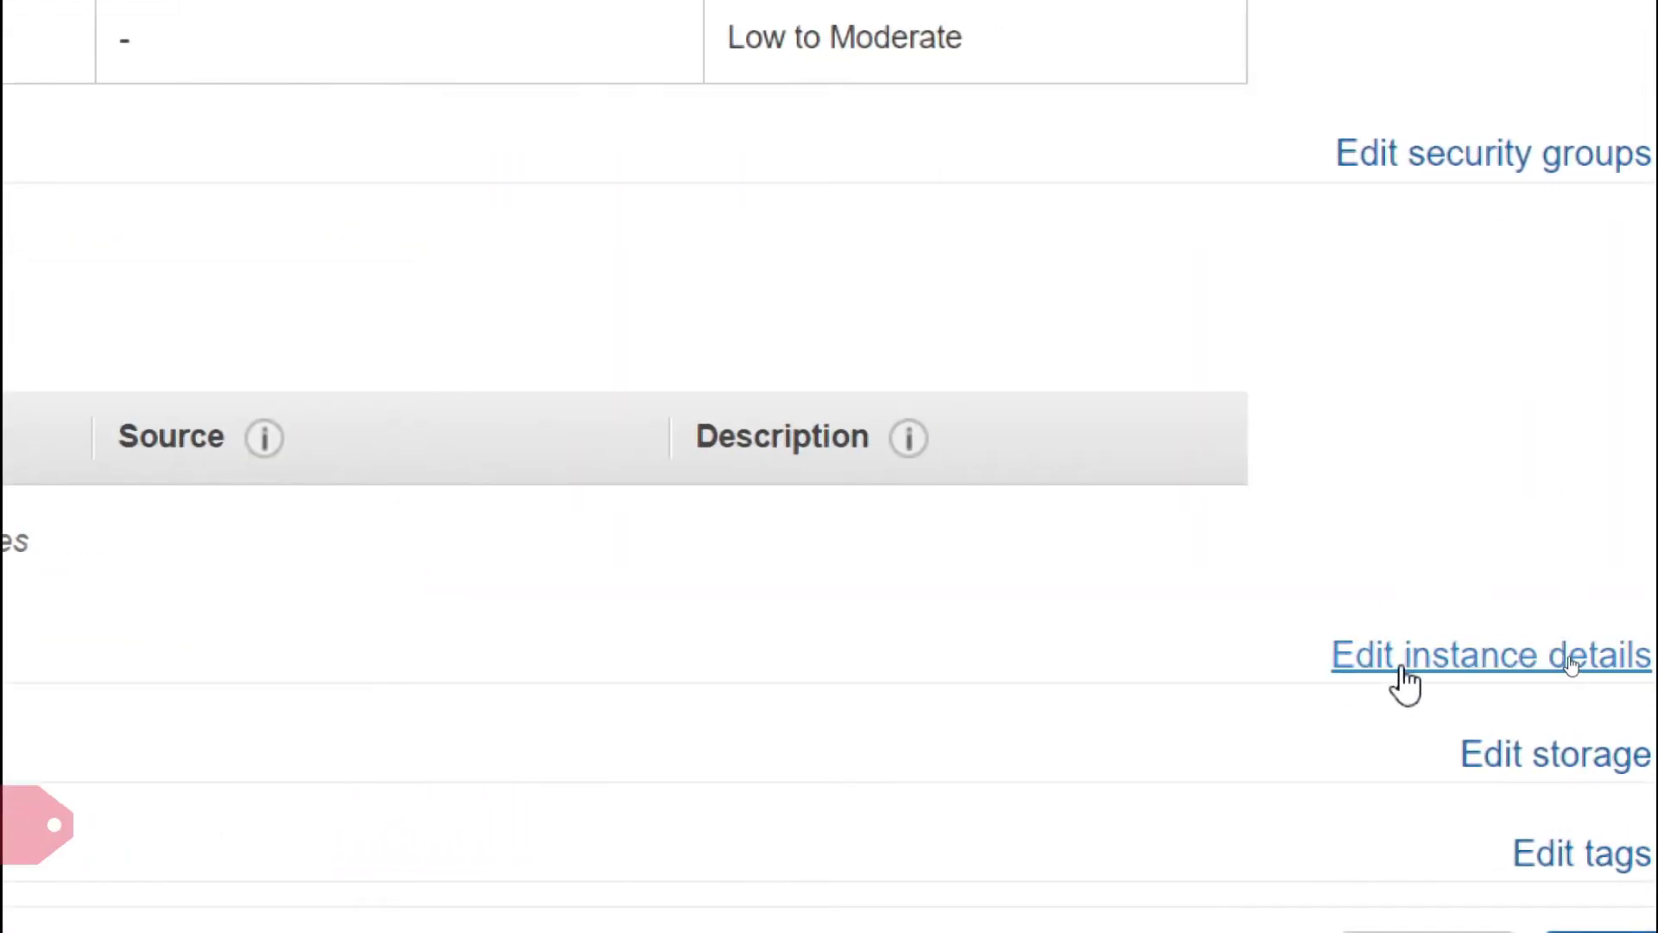
left_click(1454, 661)
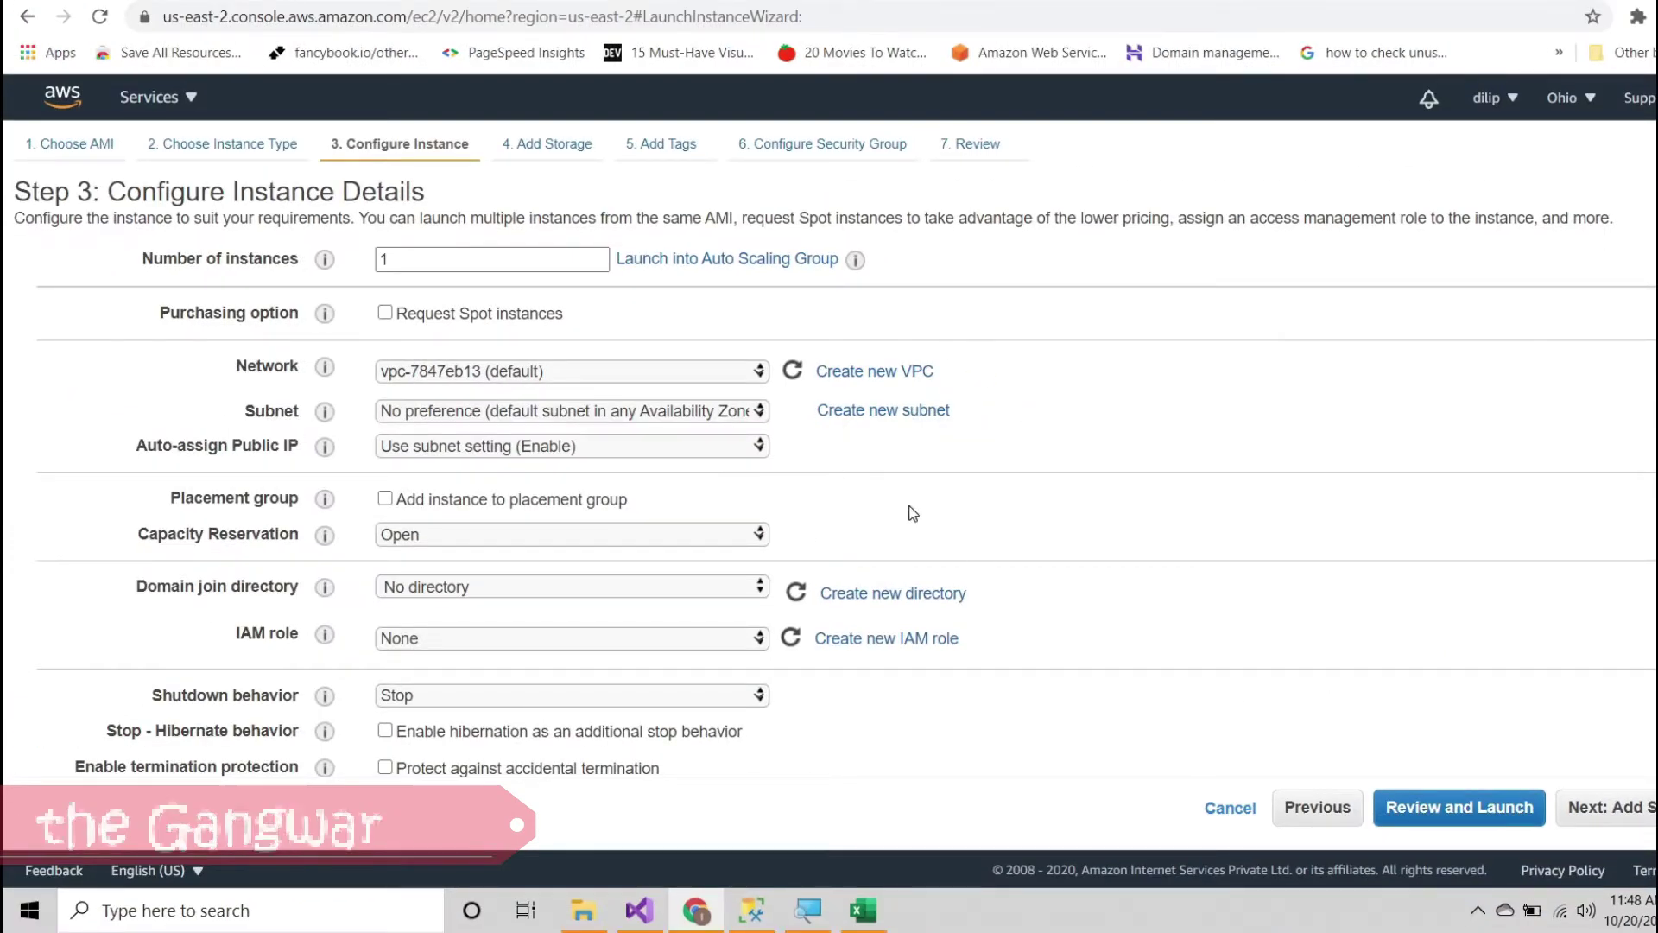
scroll(913, 514, "down", 1)
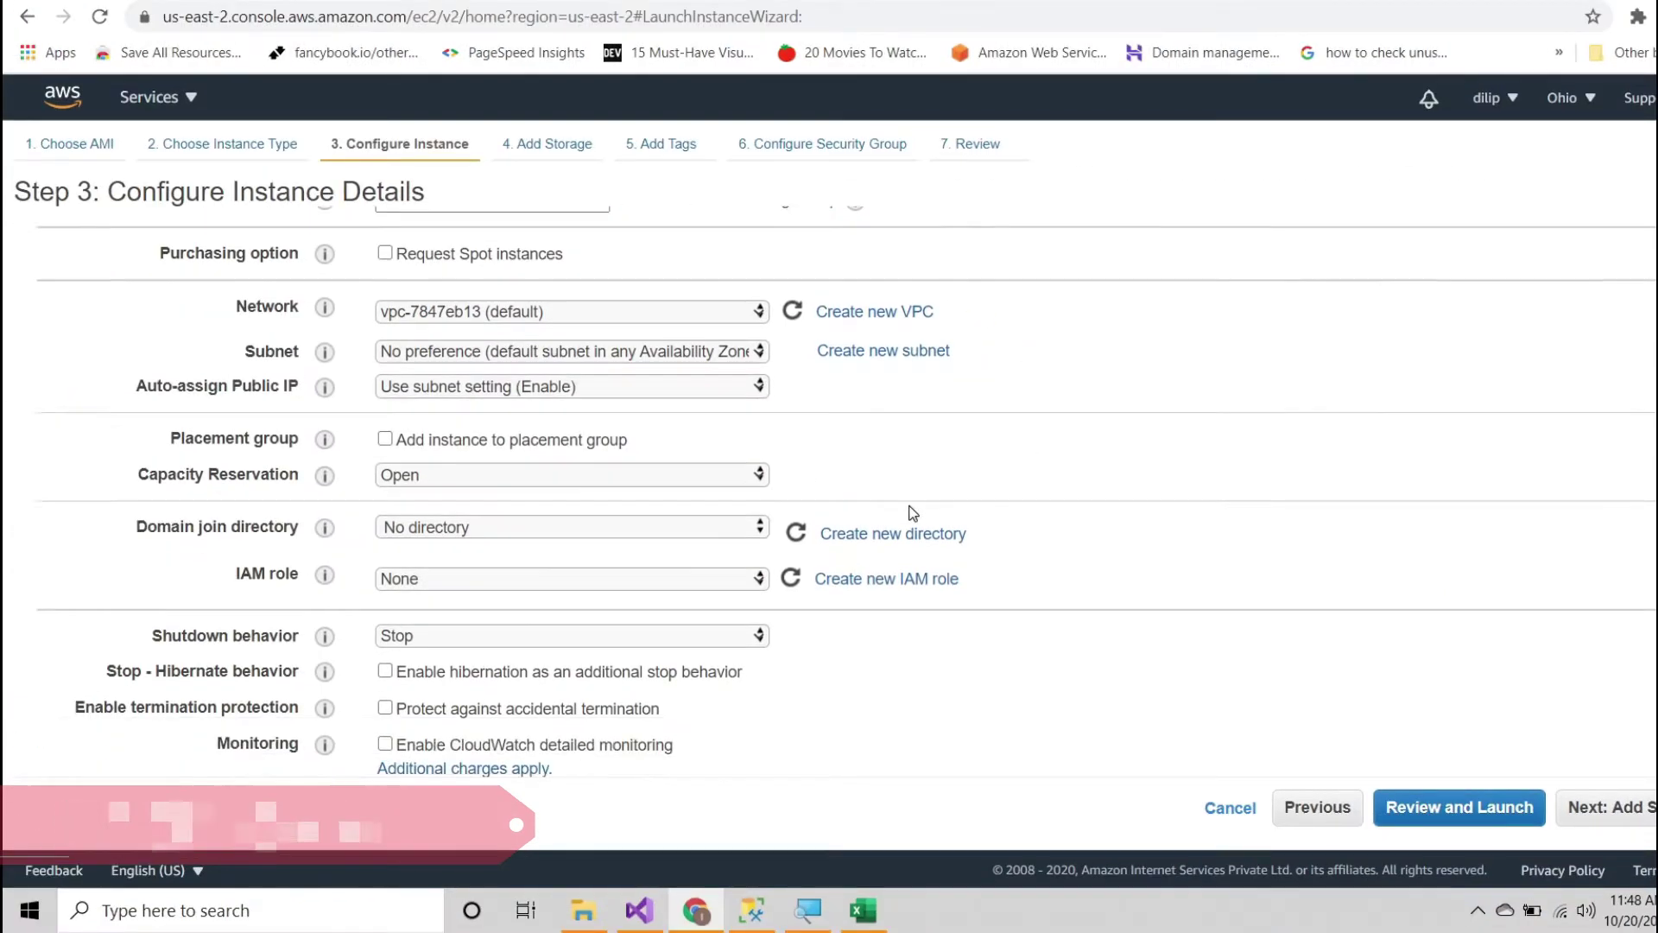
scroll(913, 513, "down", 3)
scroll(913, 513, "down", 4)
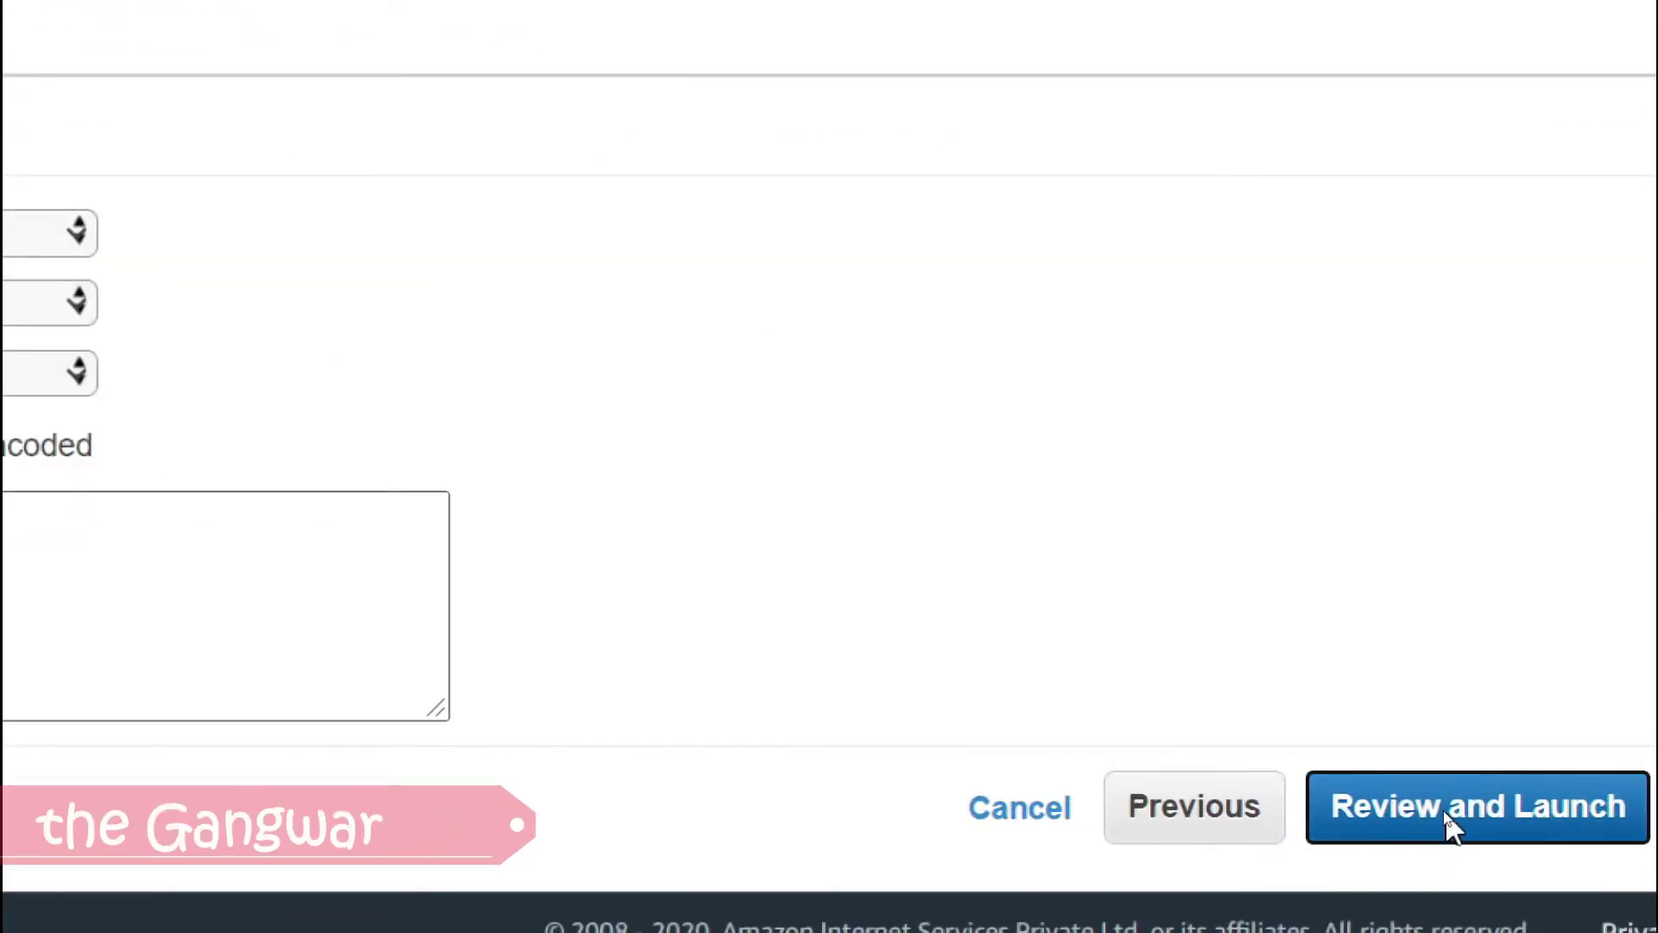
left_click(1447, 816)
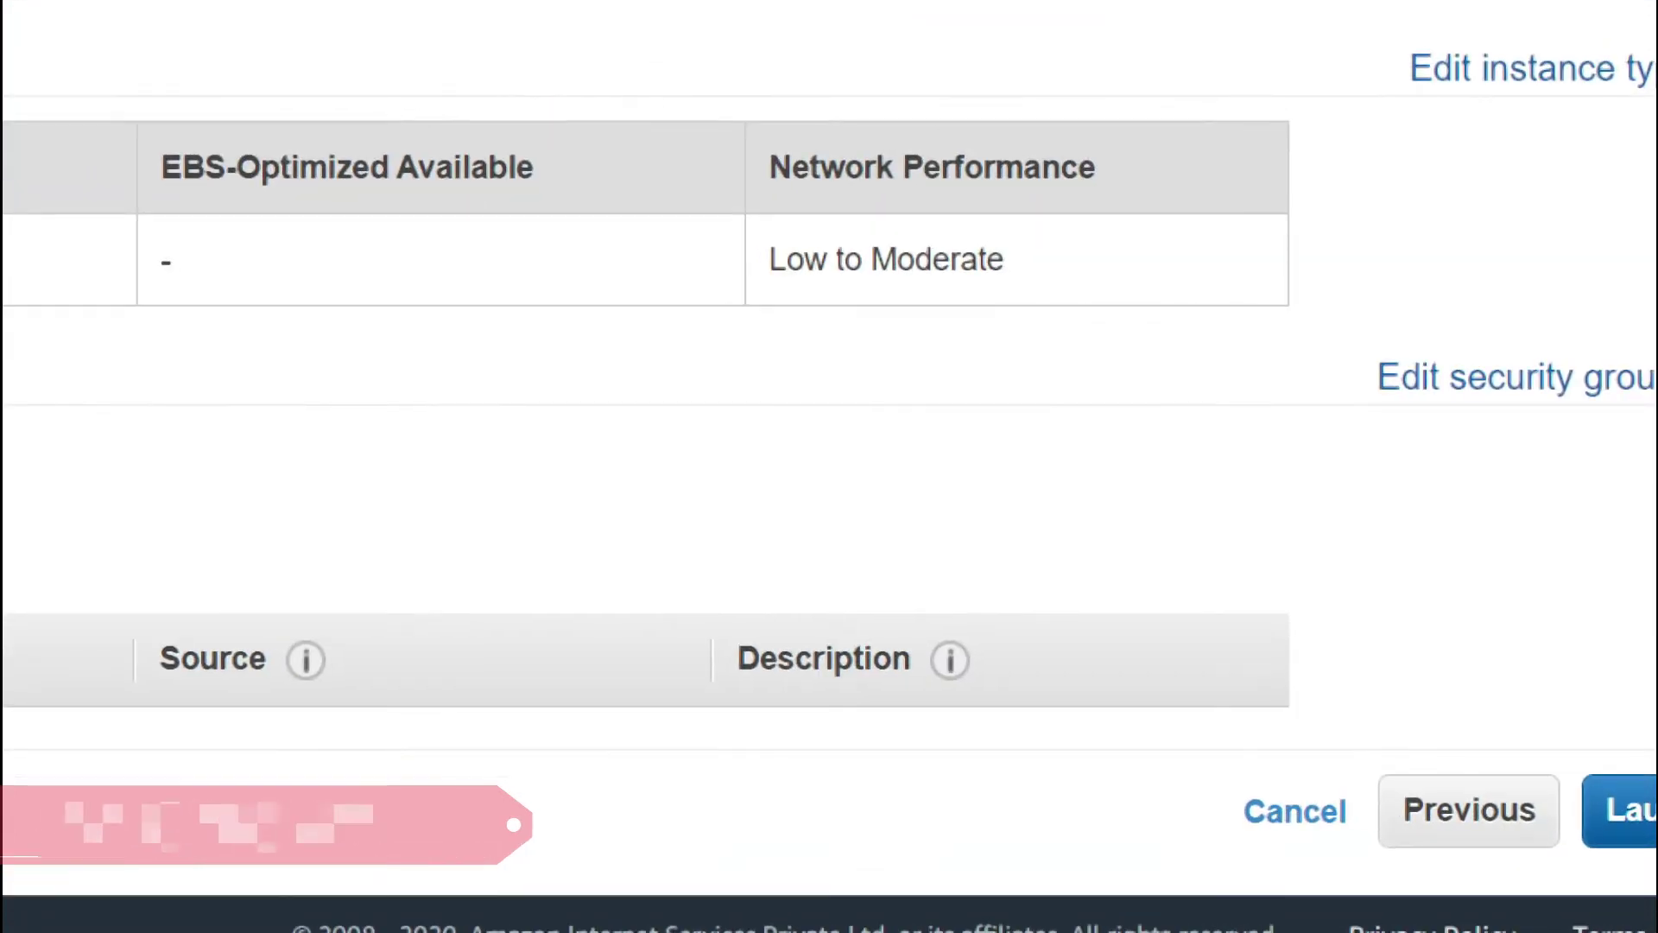
left_click(1608, 811)
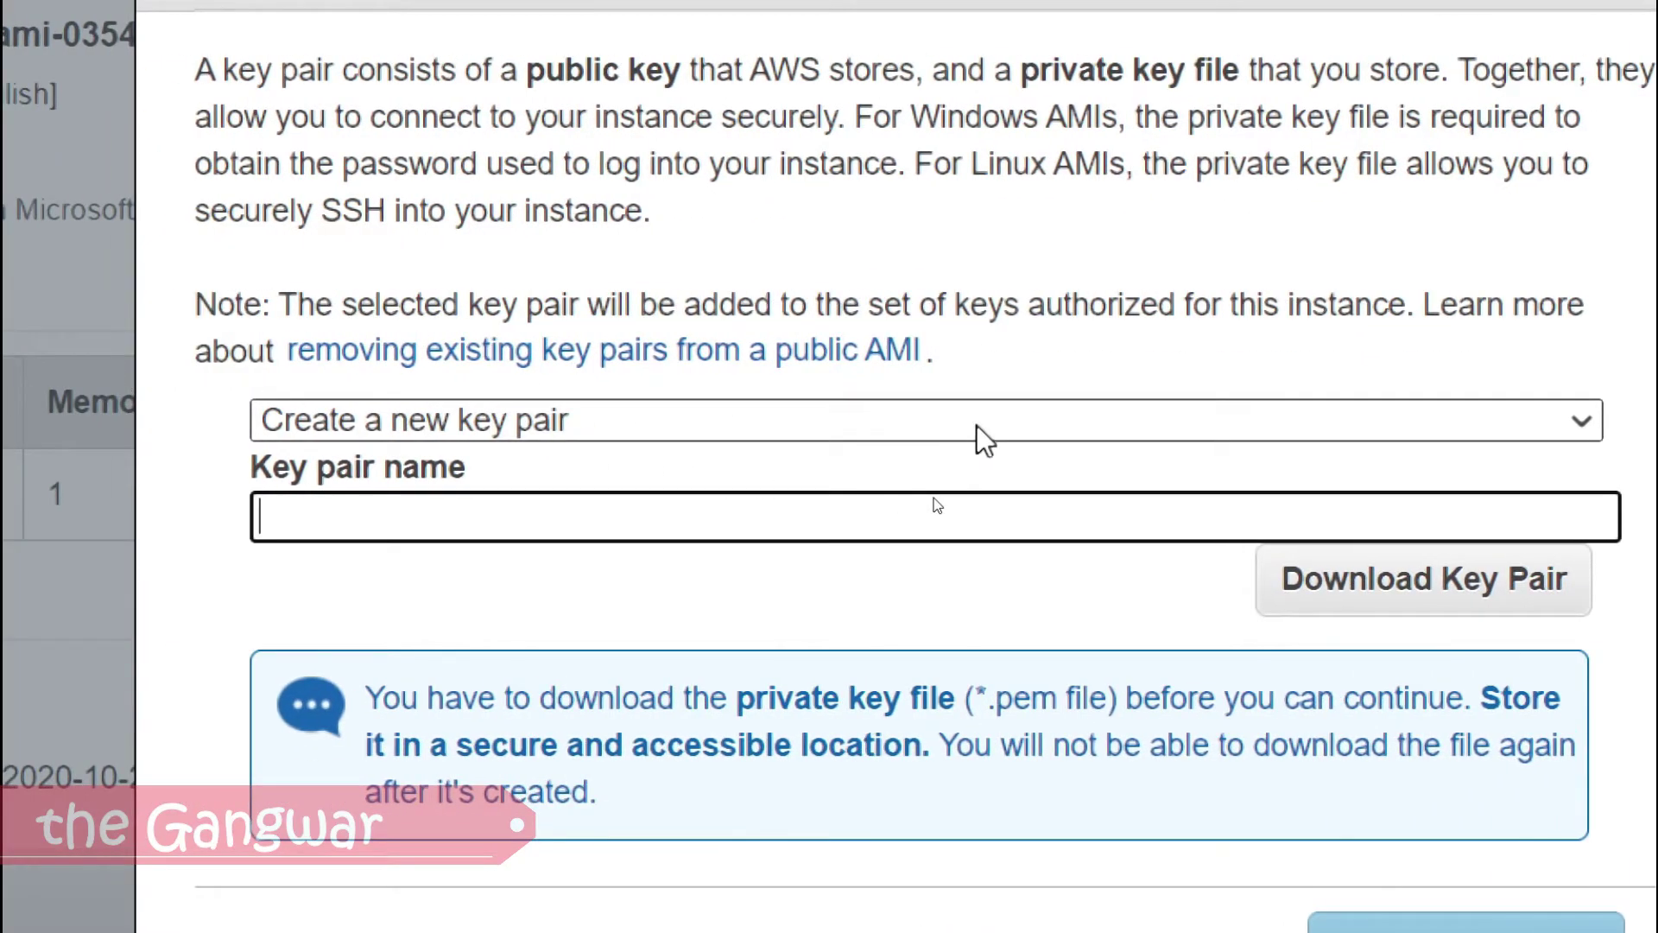
Step: Create a new key pair 'newWinMachine', download newWinMachine.pem, and show it in its folder
left_click(983, 434)
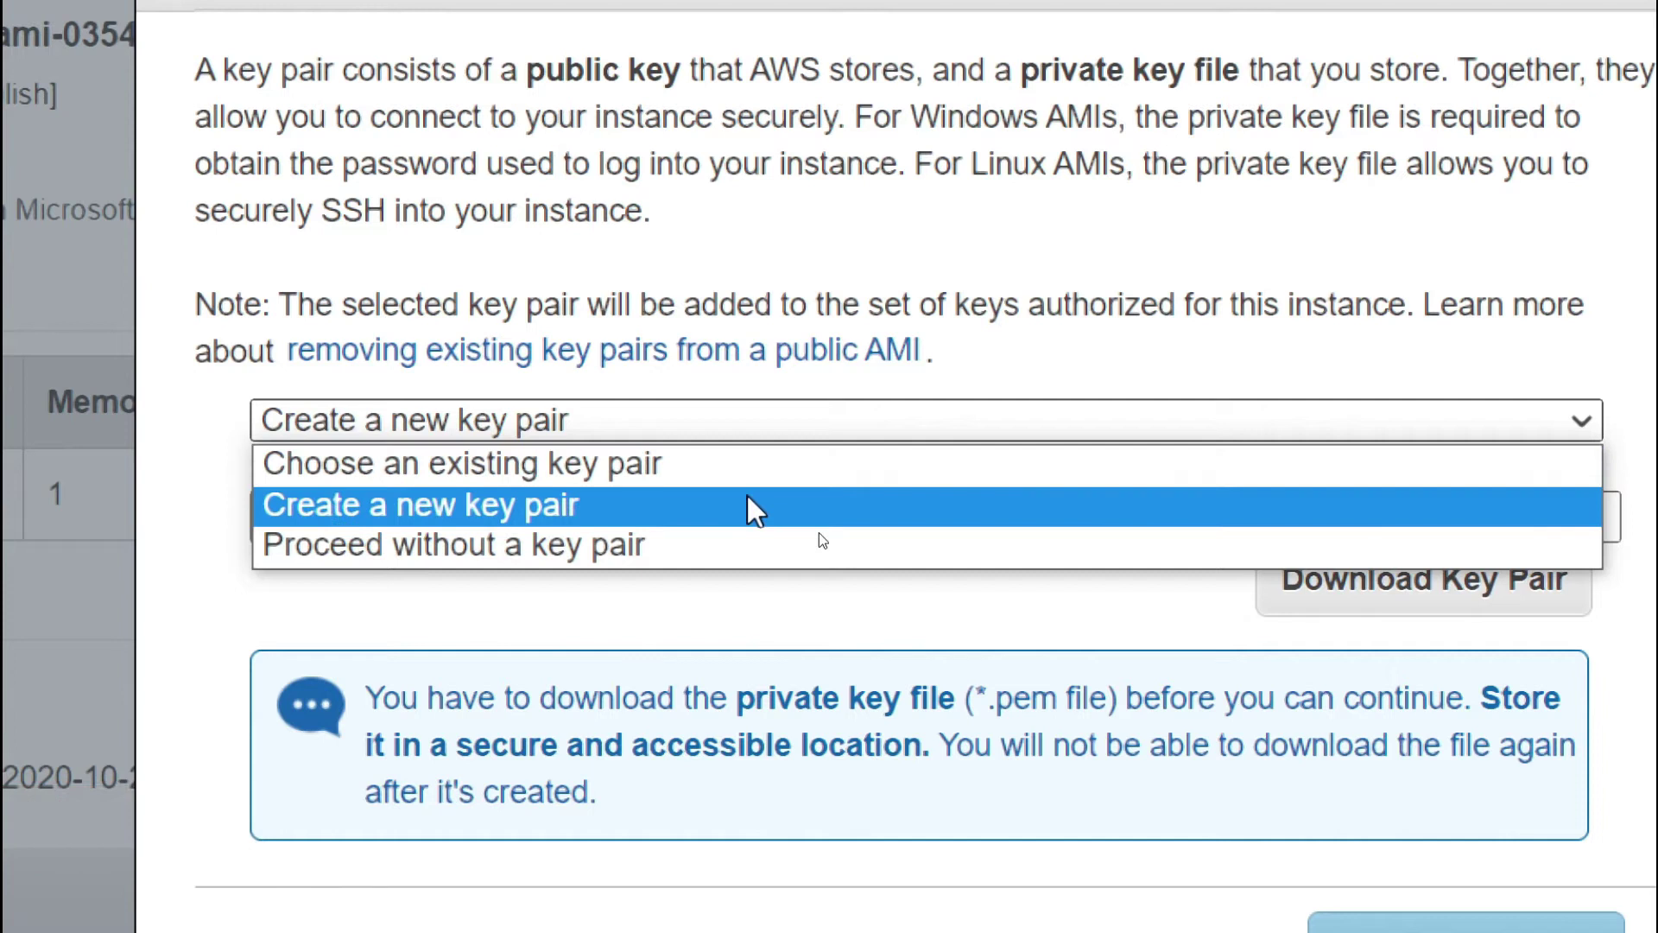
left_click(748, 507)
left_click(1494, 594)
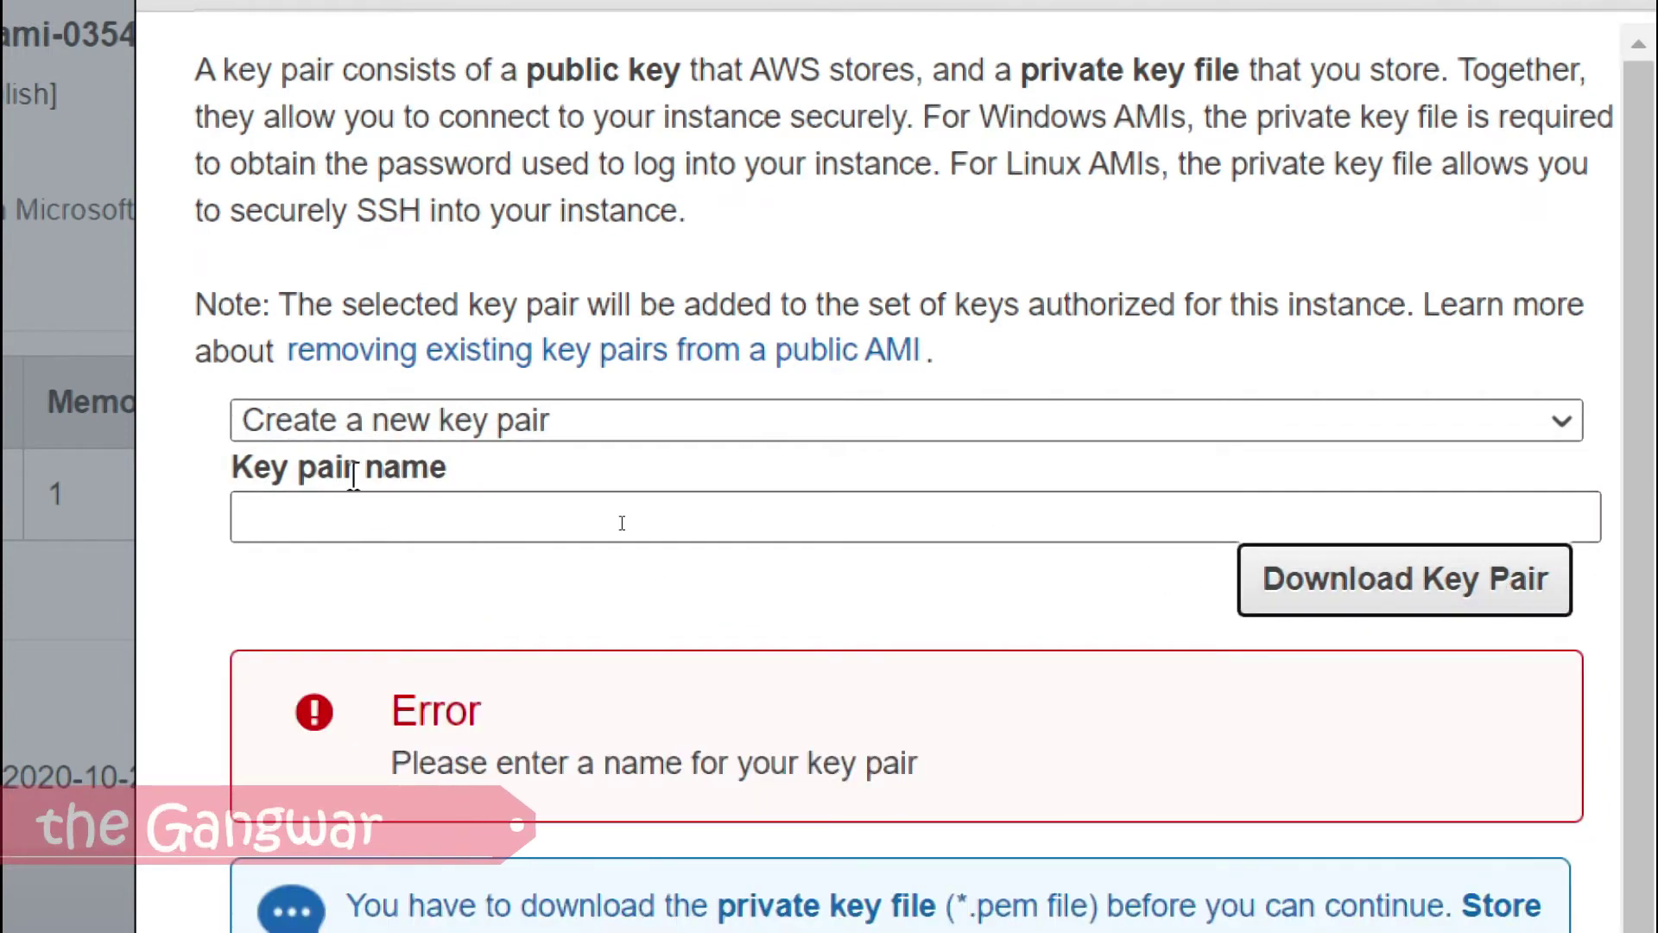
left_click(299, 514)
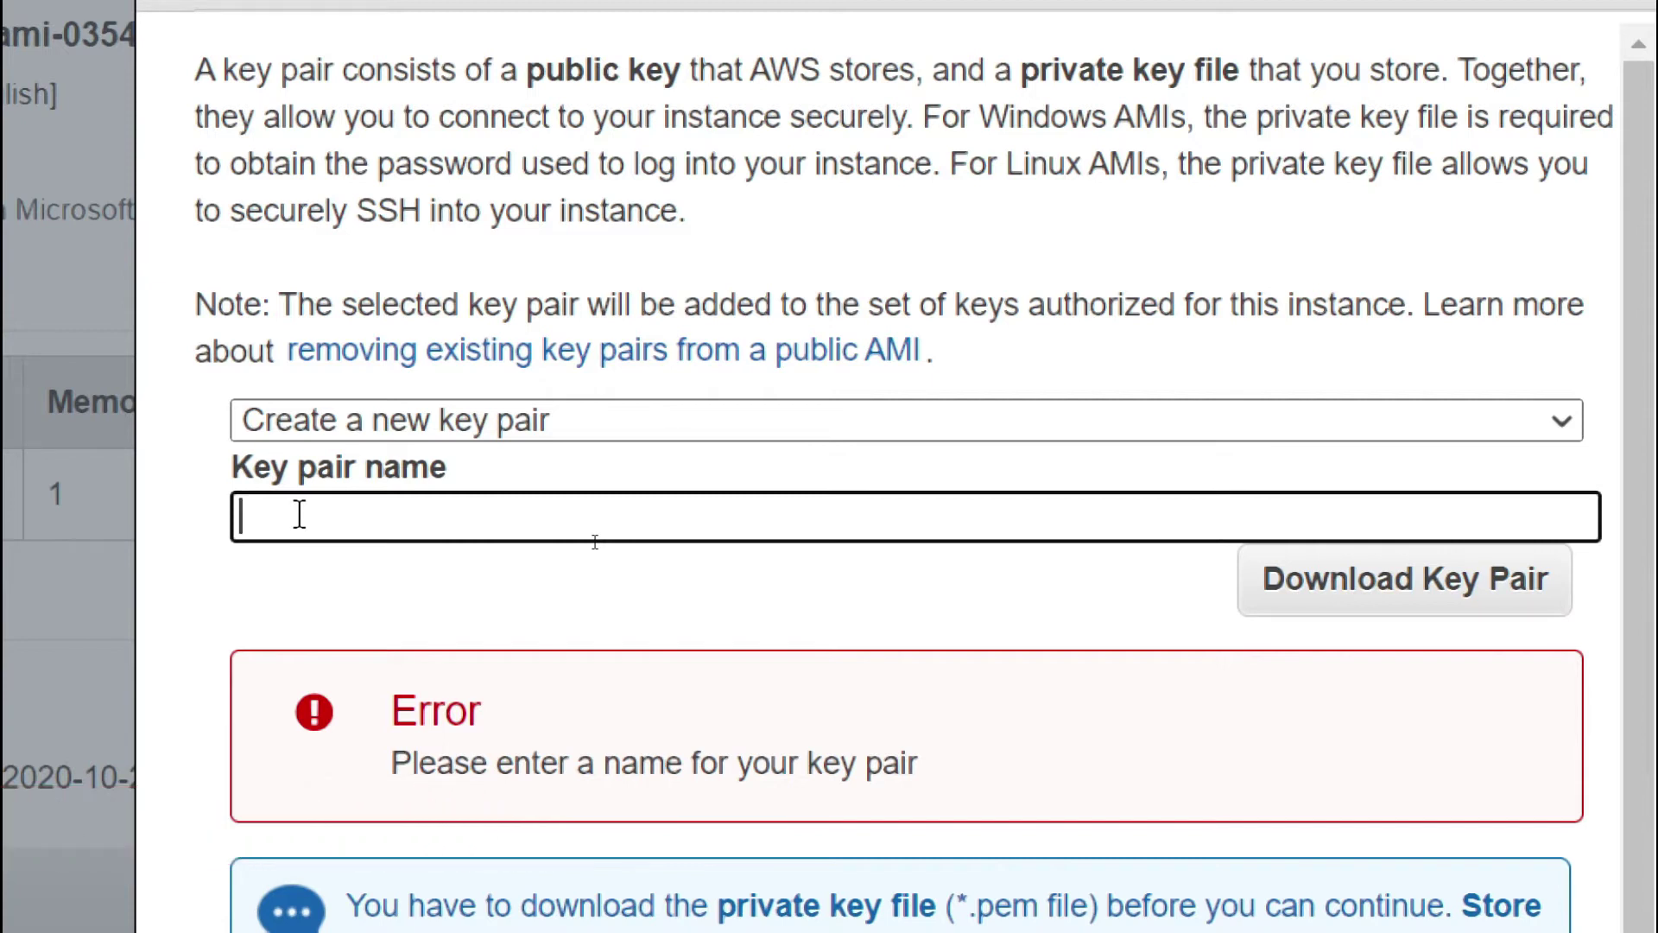
type("new")
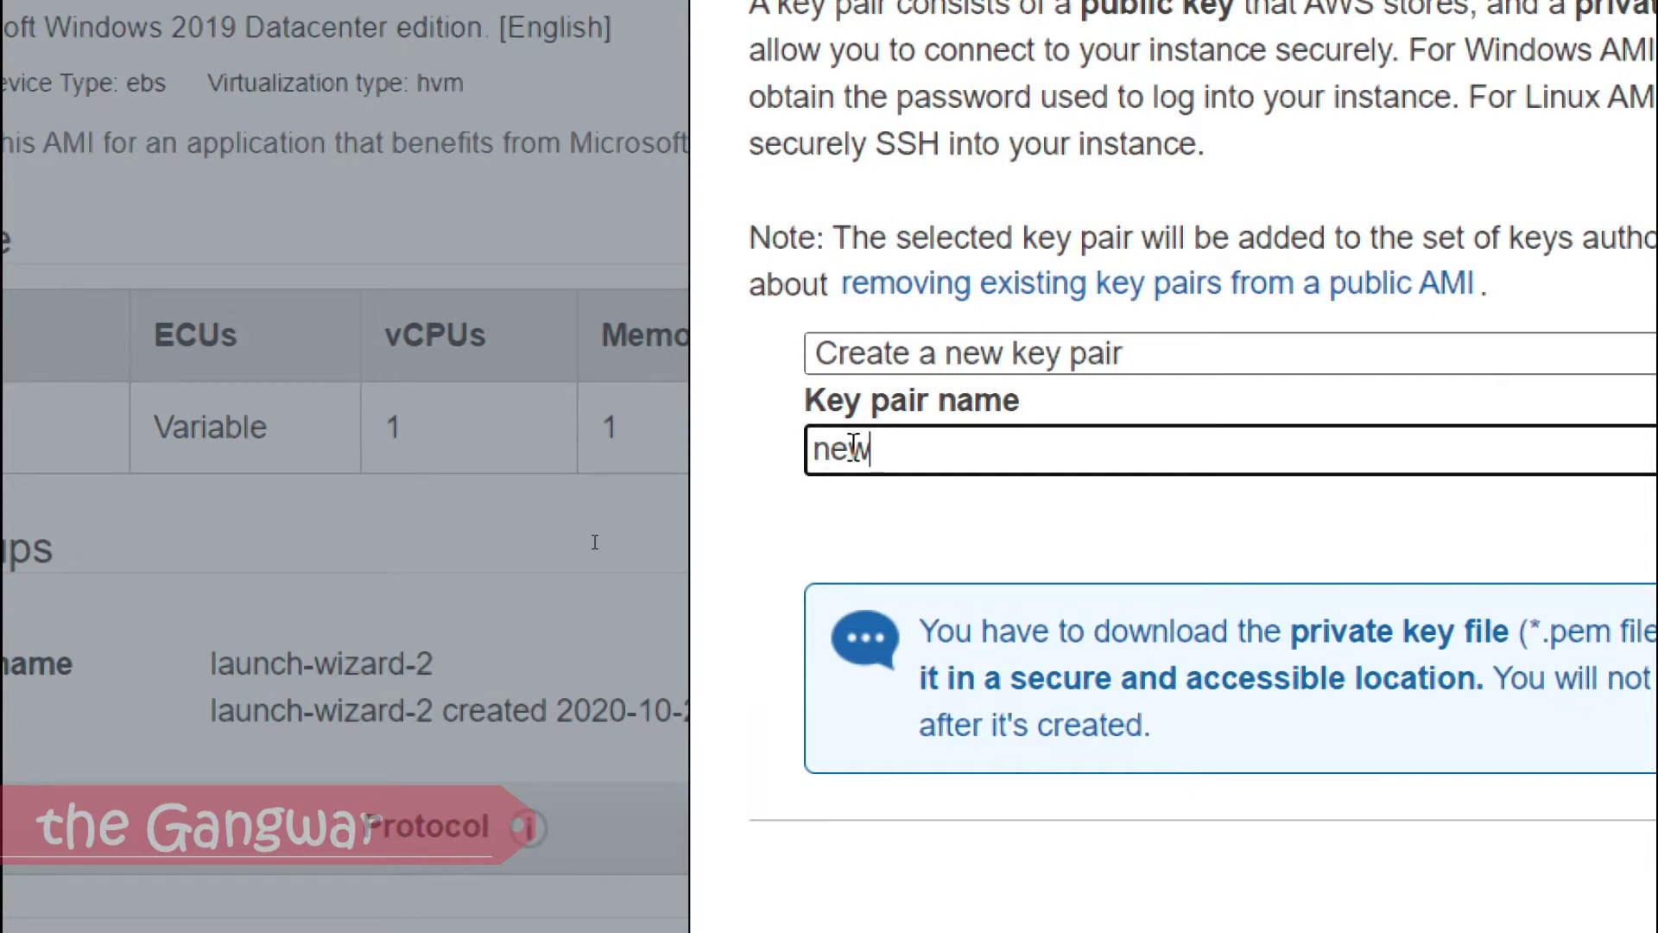
type("Win")
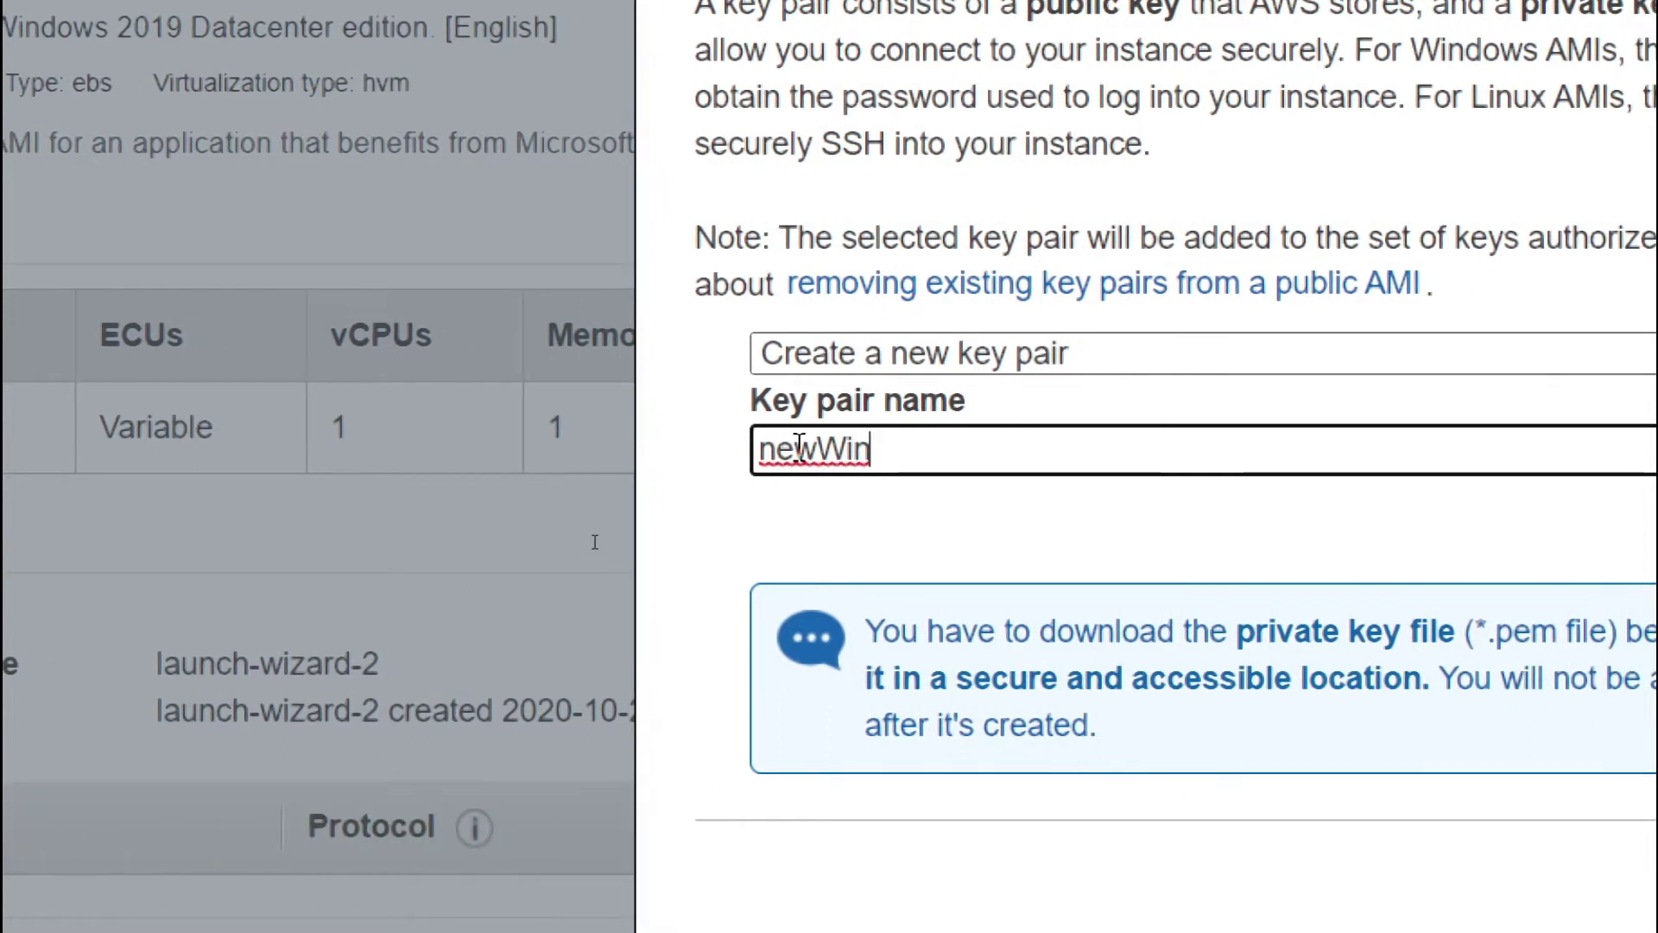
type("Machine")
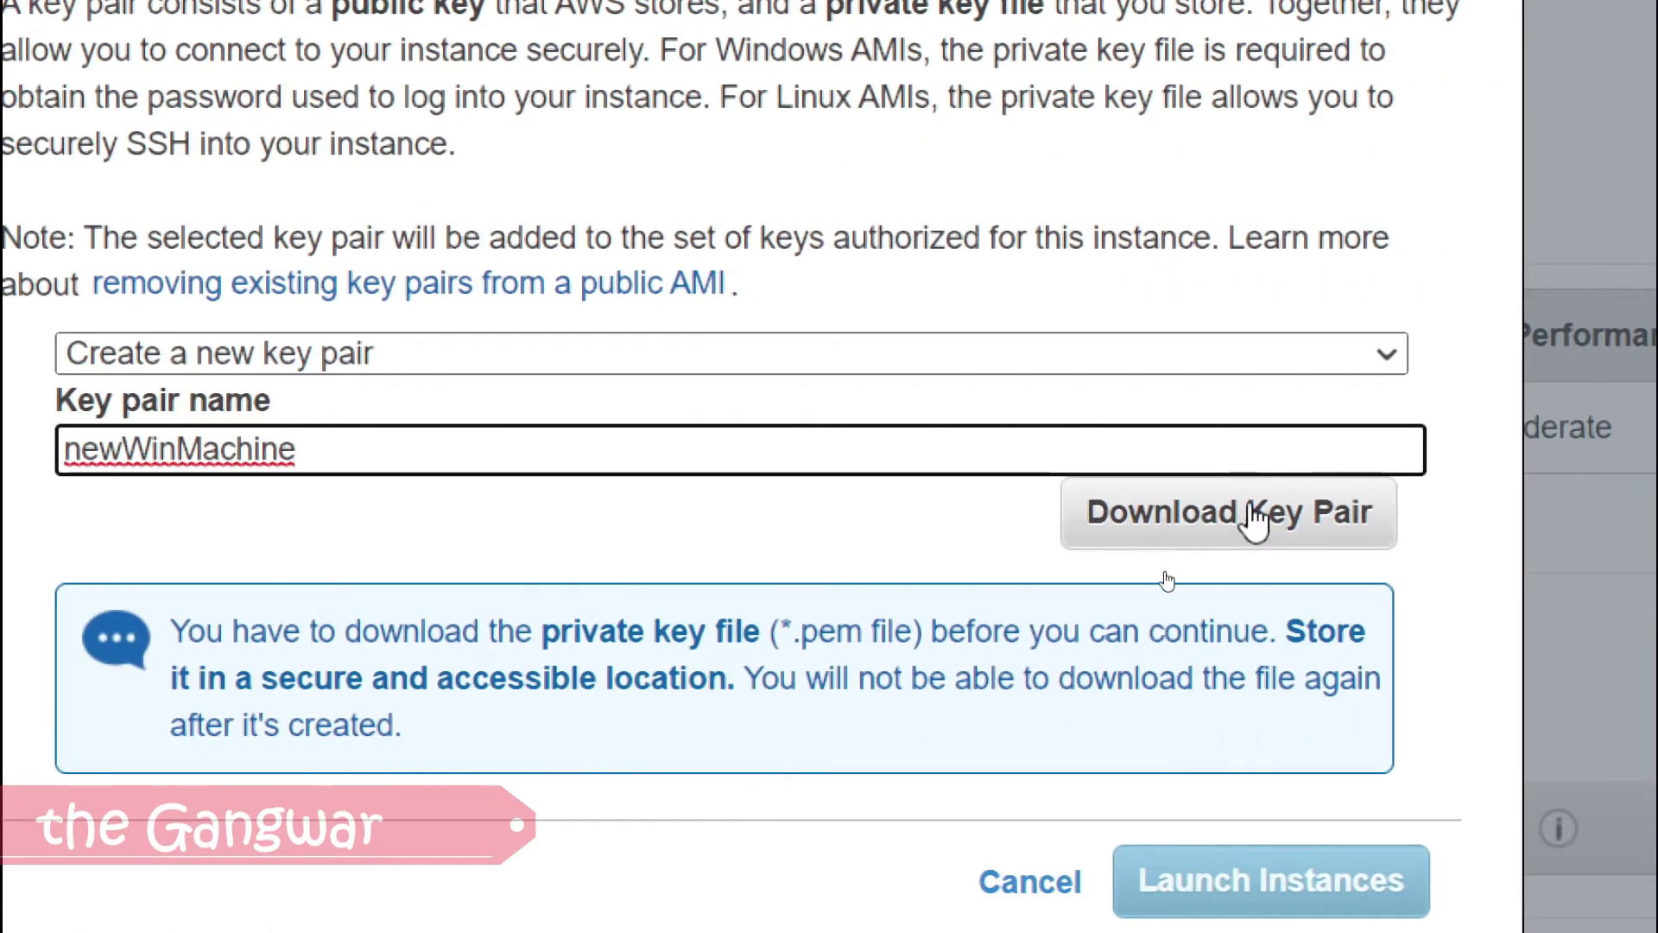
left_click(1248, 518)
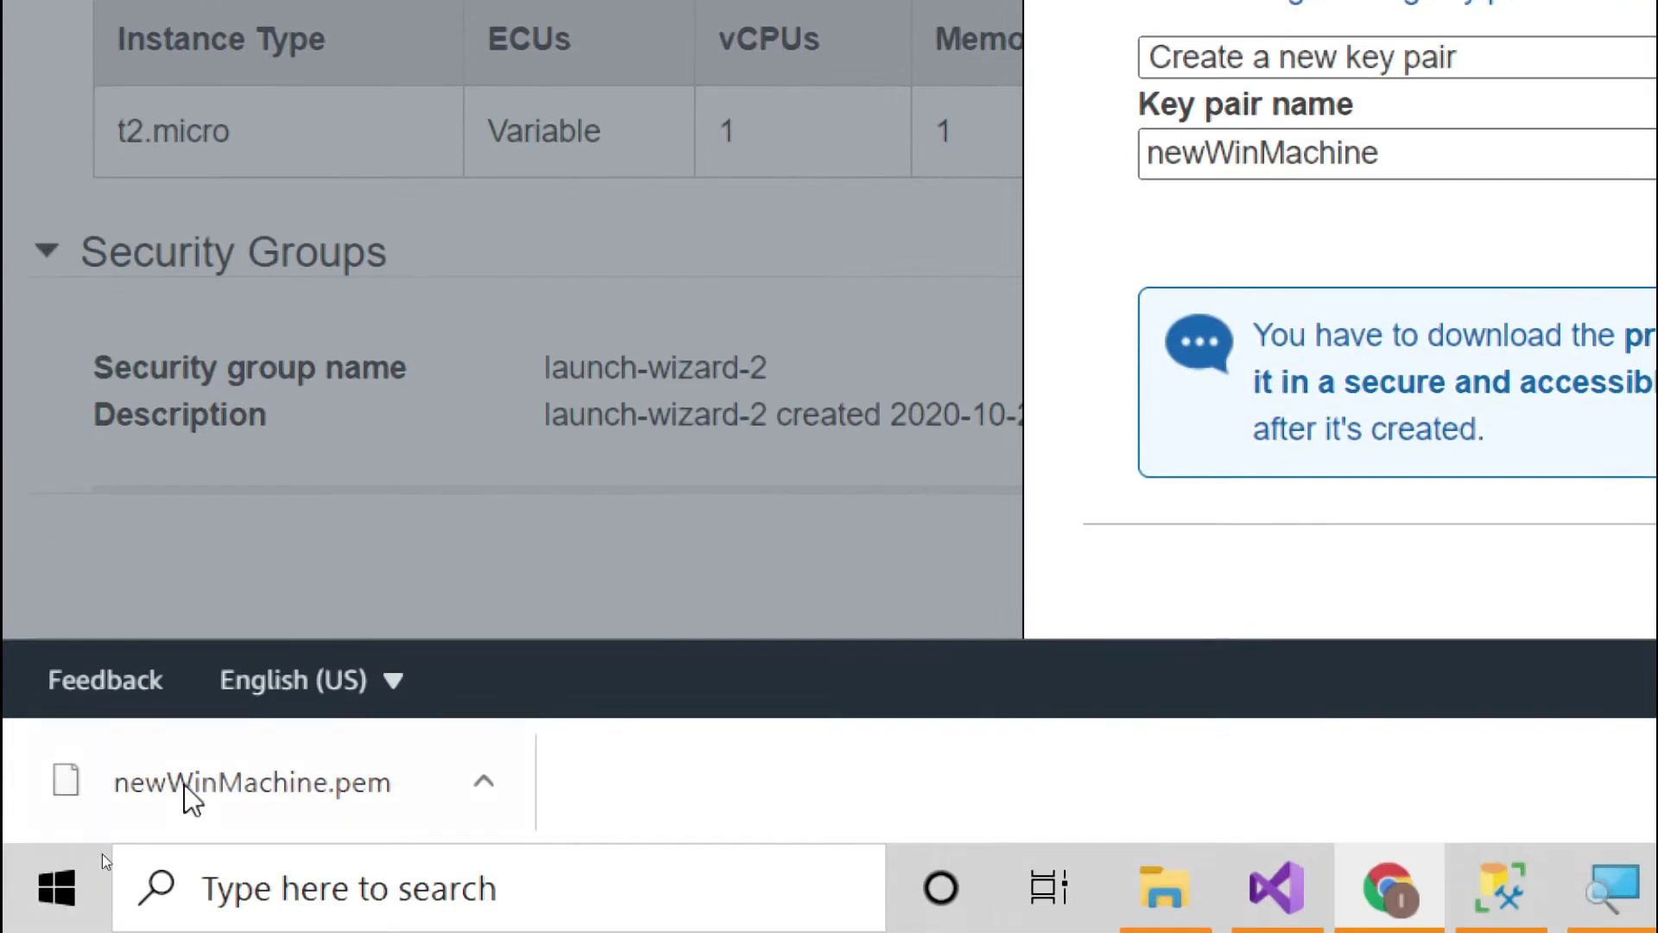
left_click(490, 790)
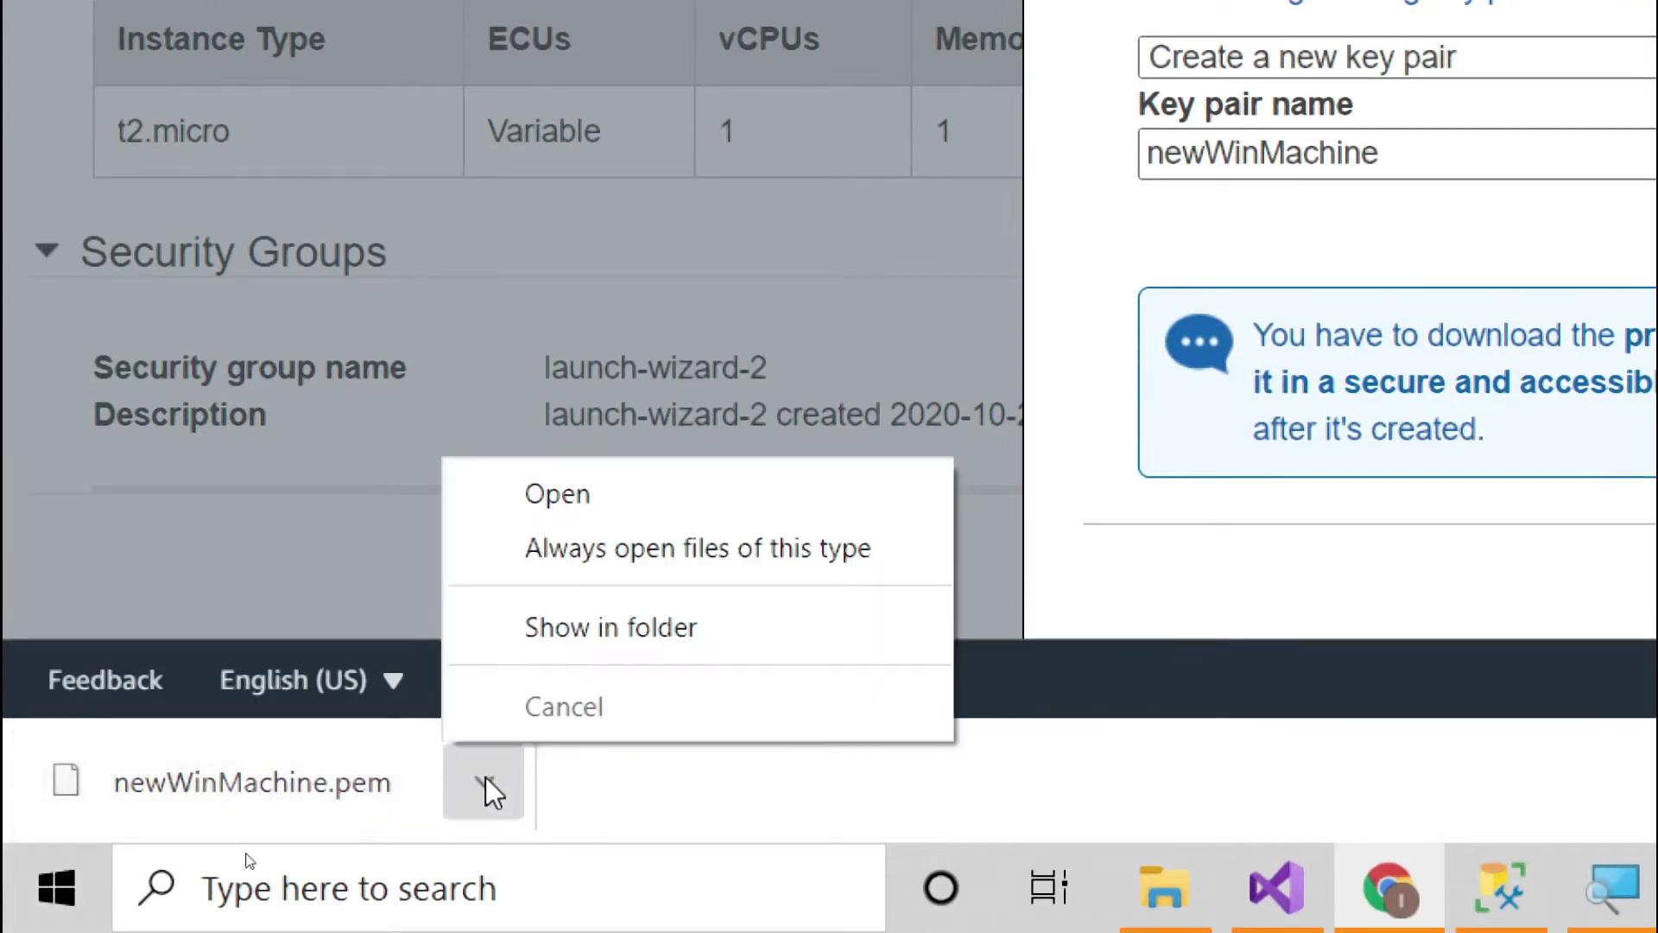
left_click(726, 615)
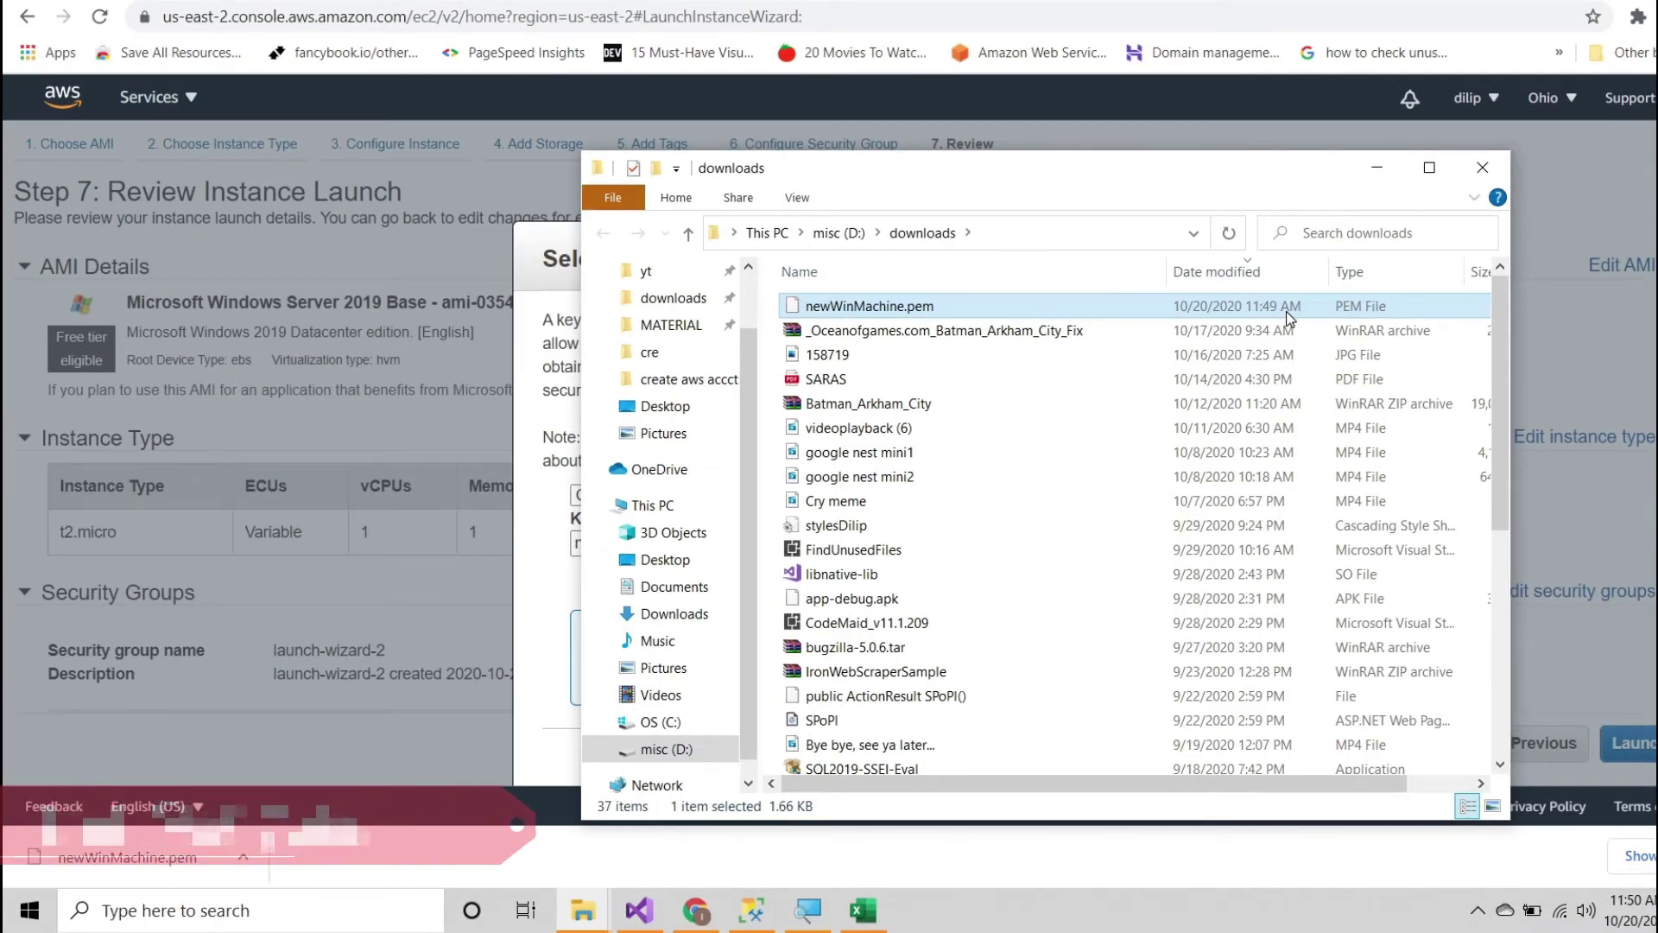
Step: Set the downloads folder aside and launch the Windows instance, checking the Launch Status page
left_click(1377, 170)
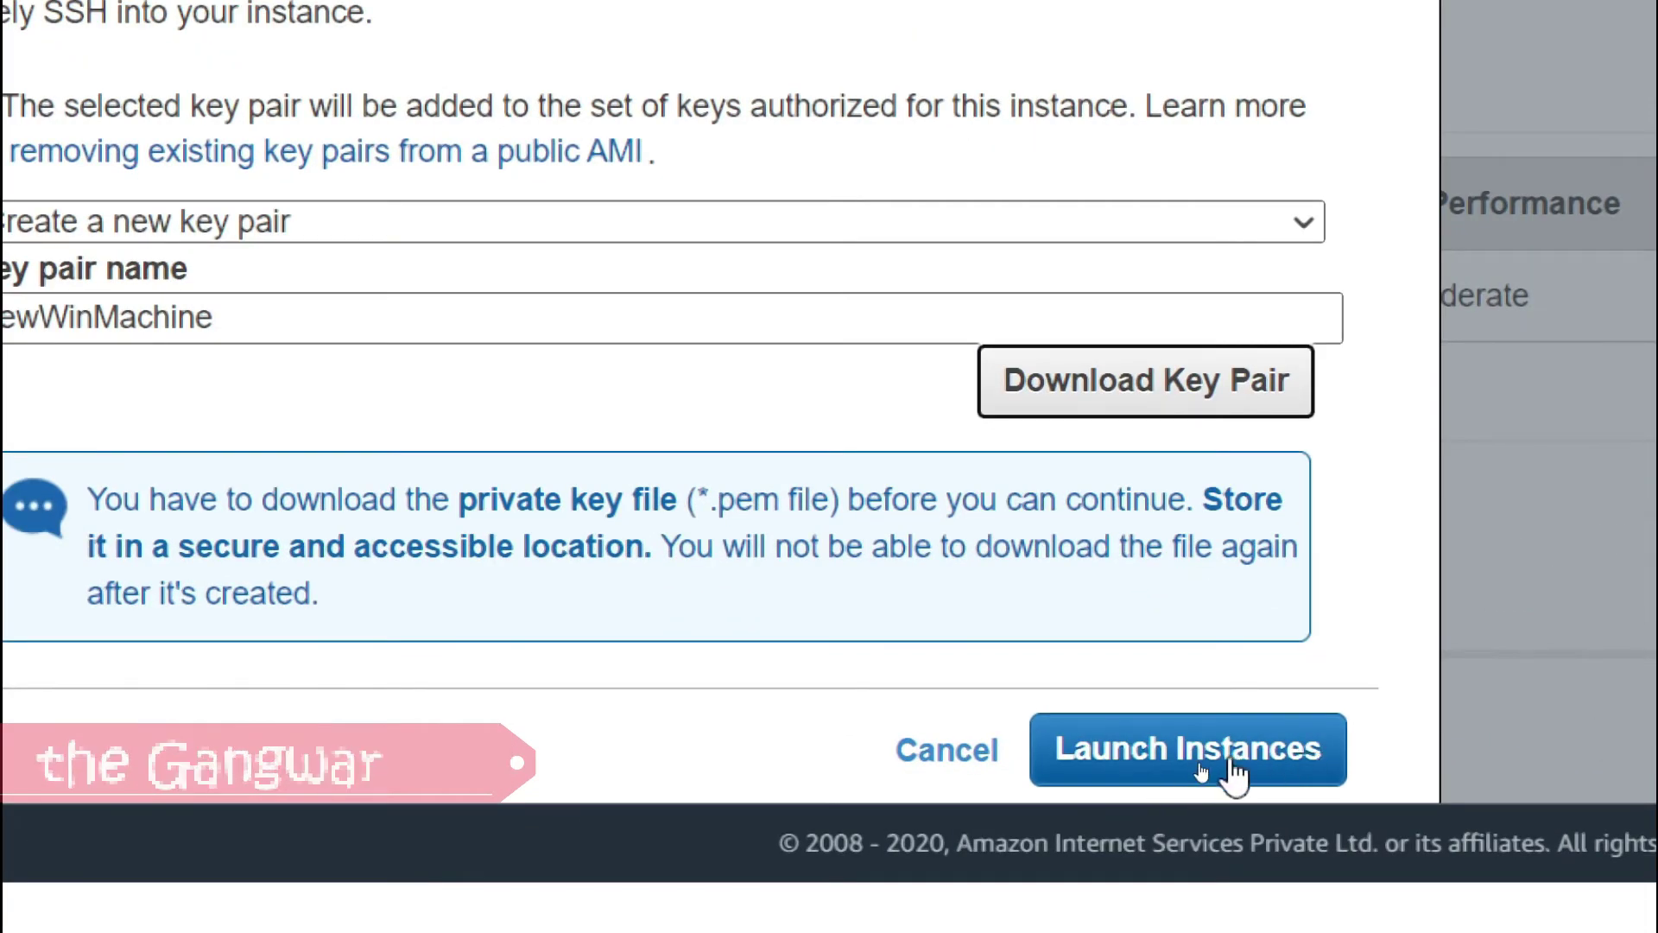
left_click(1233, 760)
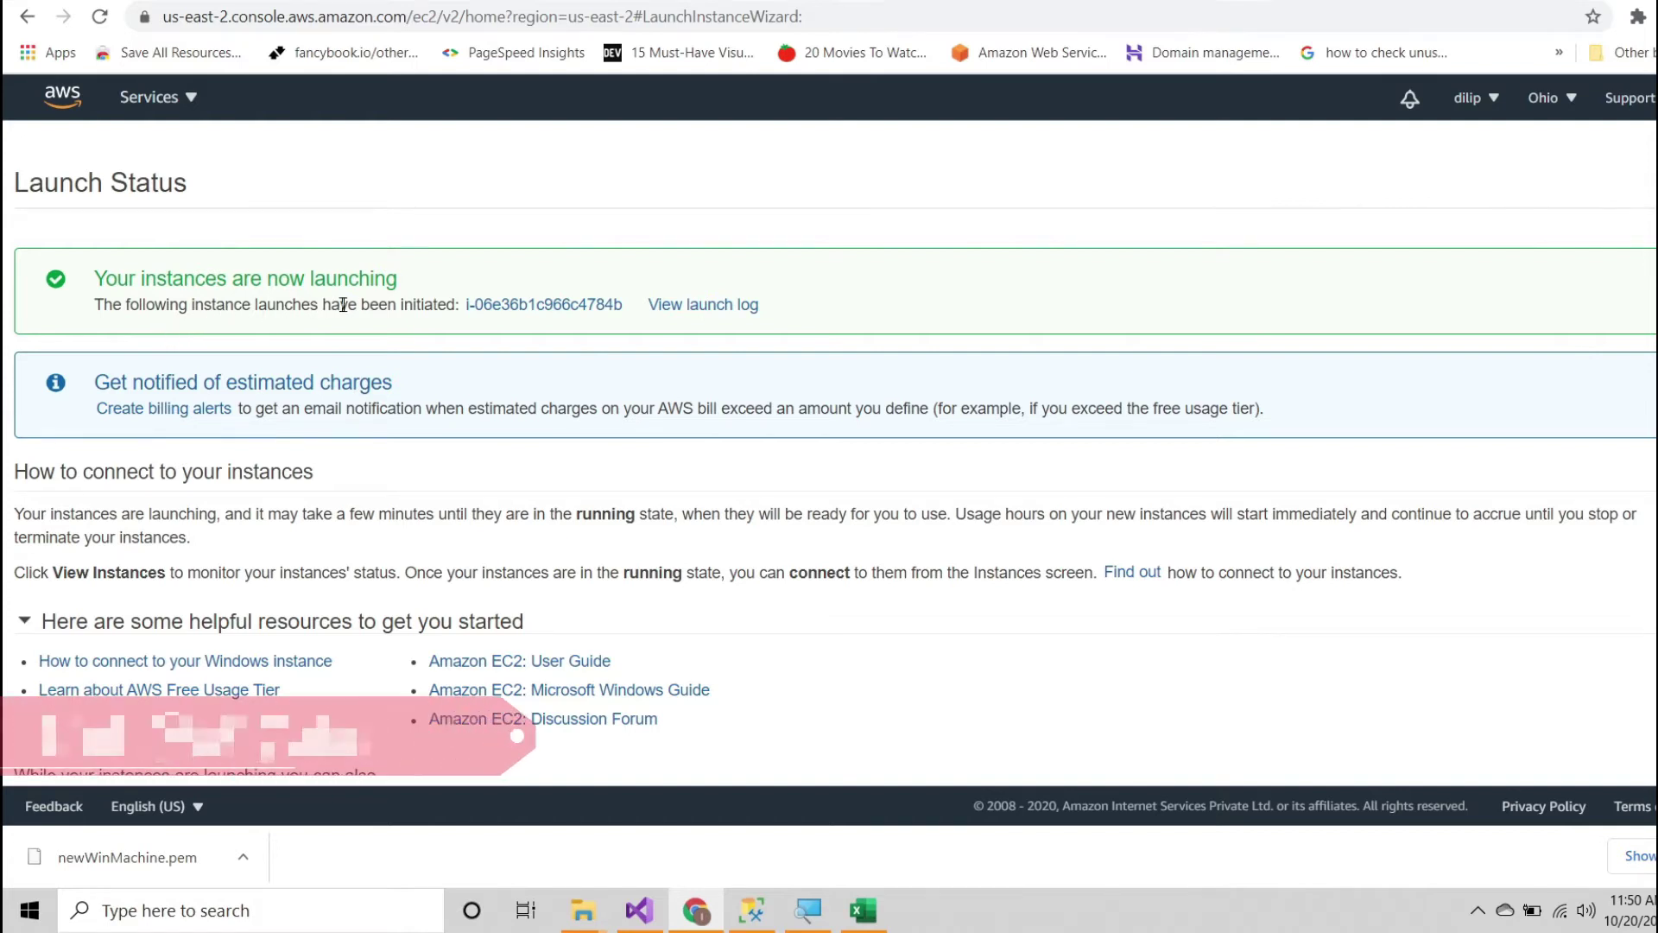
scroll(133, 687, "down", 2)
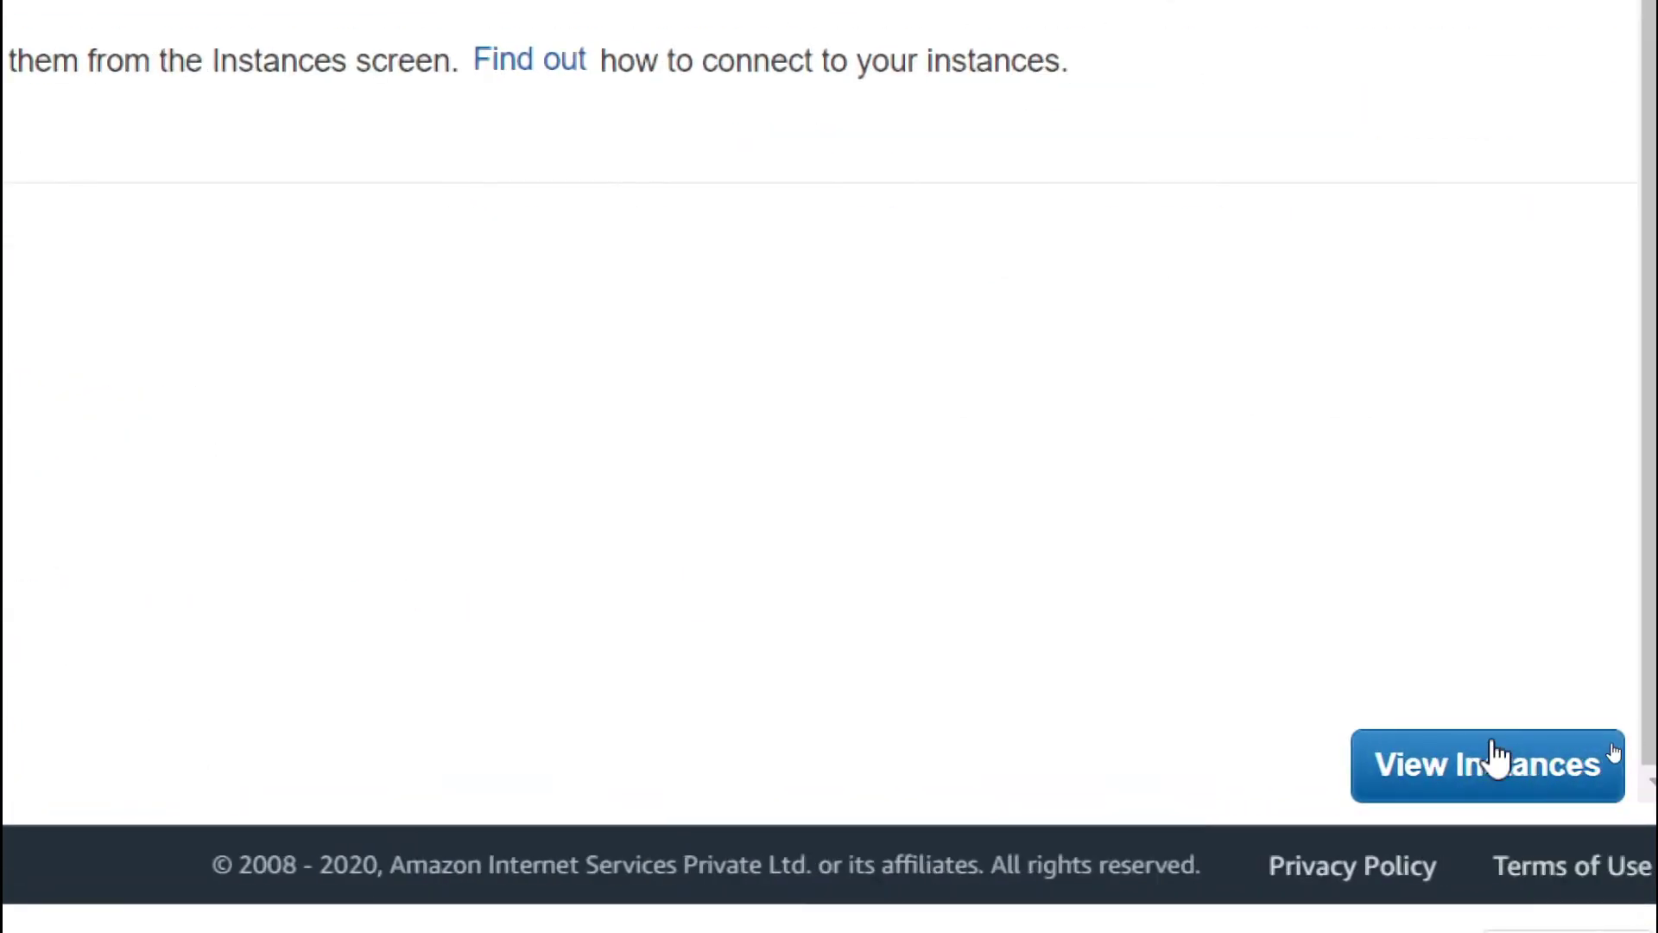
Step: Go to the Instances list and edit the new instance's name, entering 'WinMachine'
left_click(1469, 766)
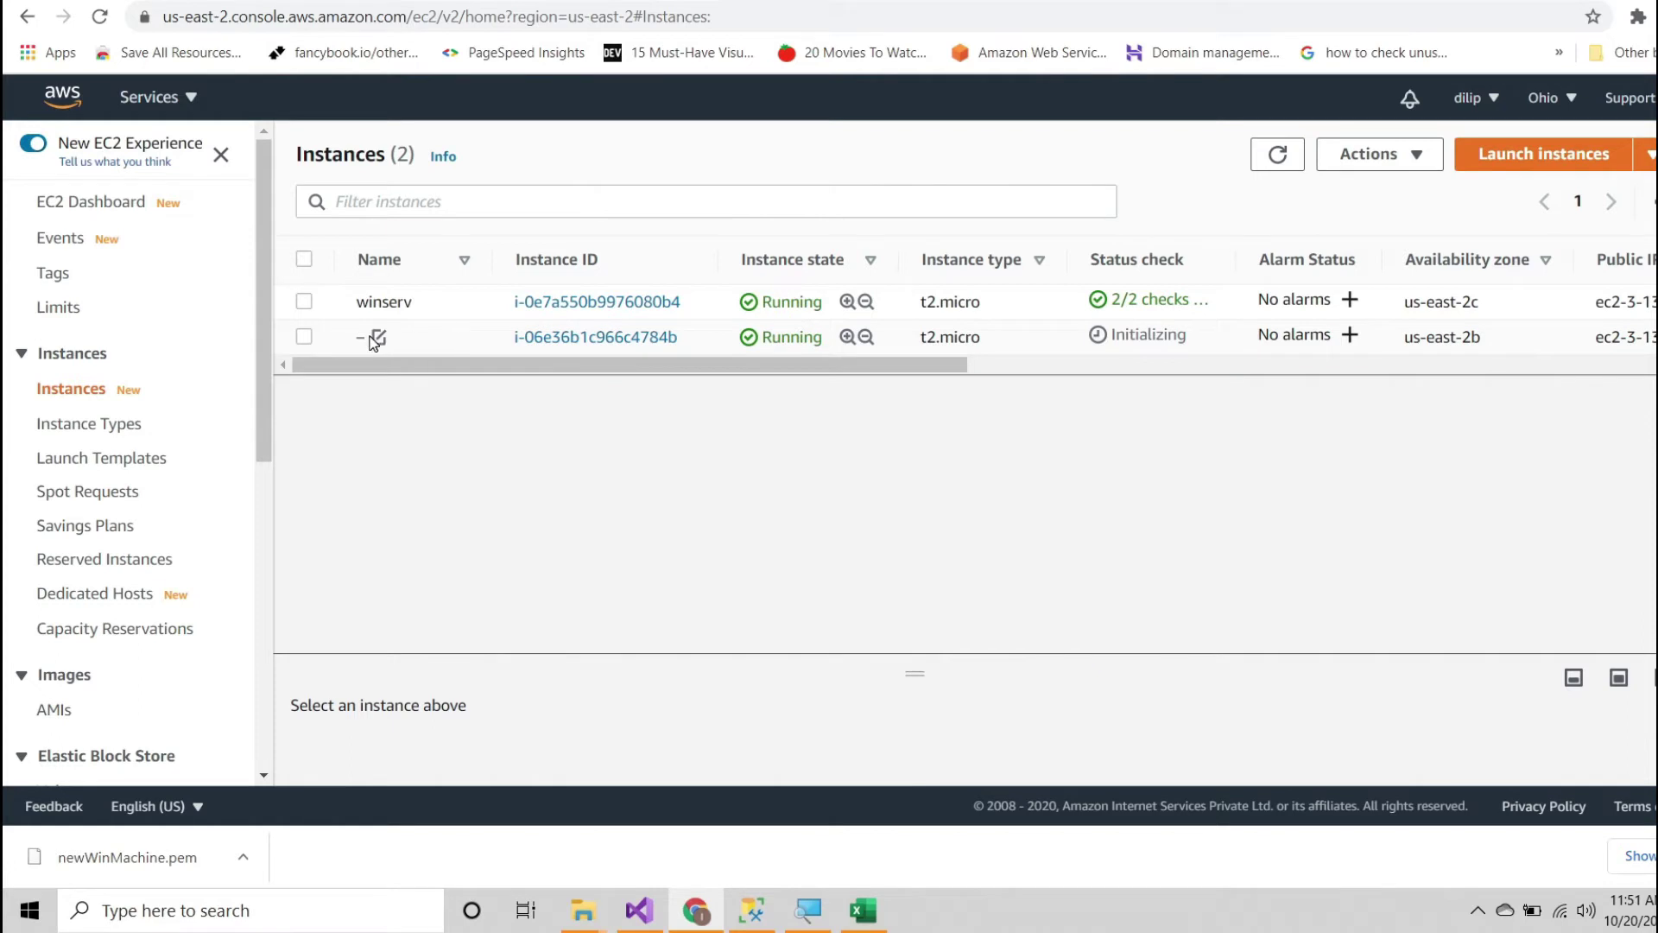
left_click(367, 342)
left_click(380, 337)
type("new")
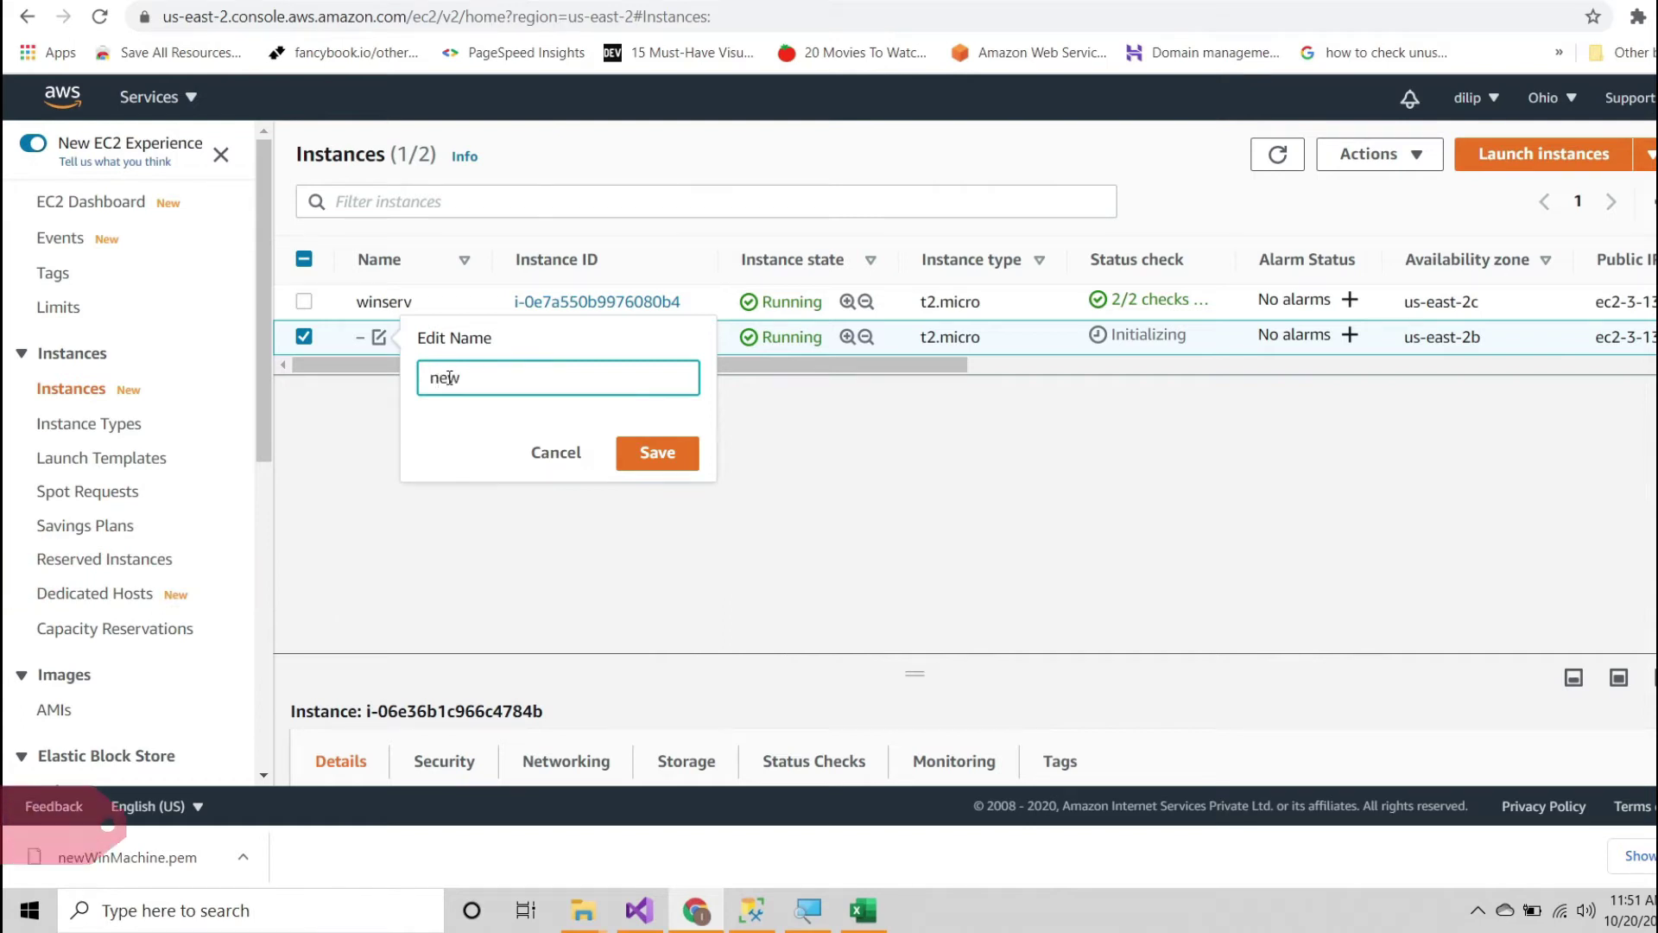
type("WinMachine")
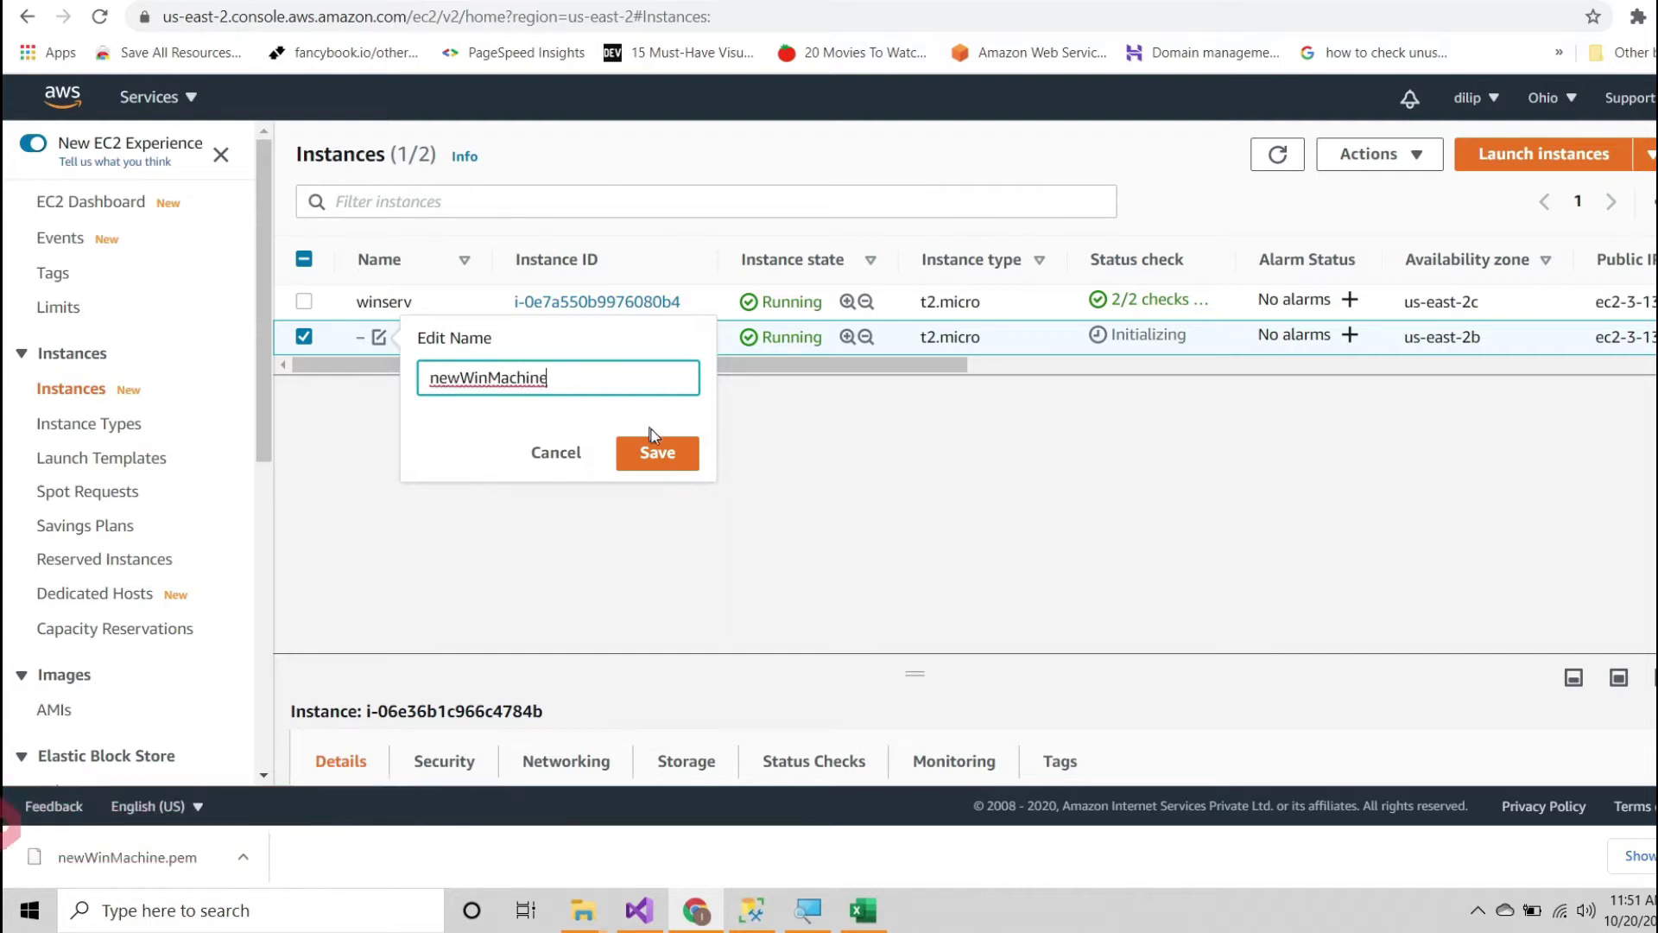
left_click(656, 452)
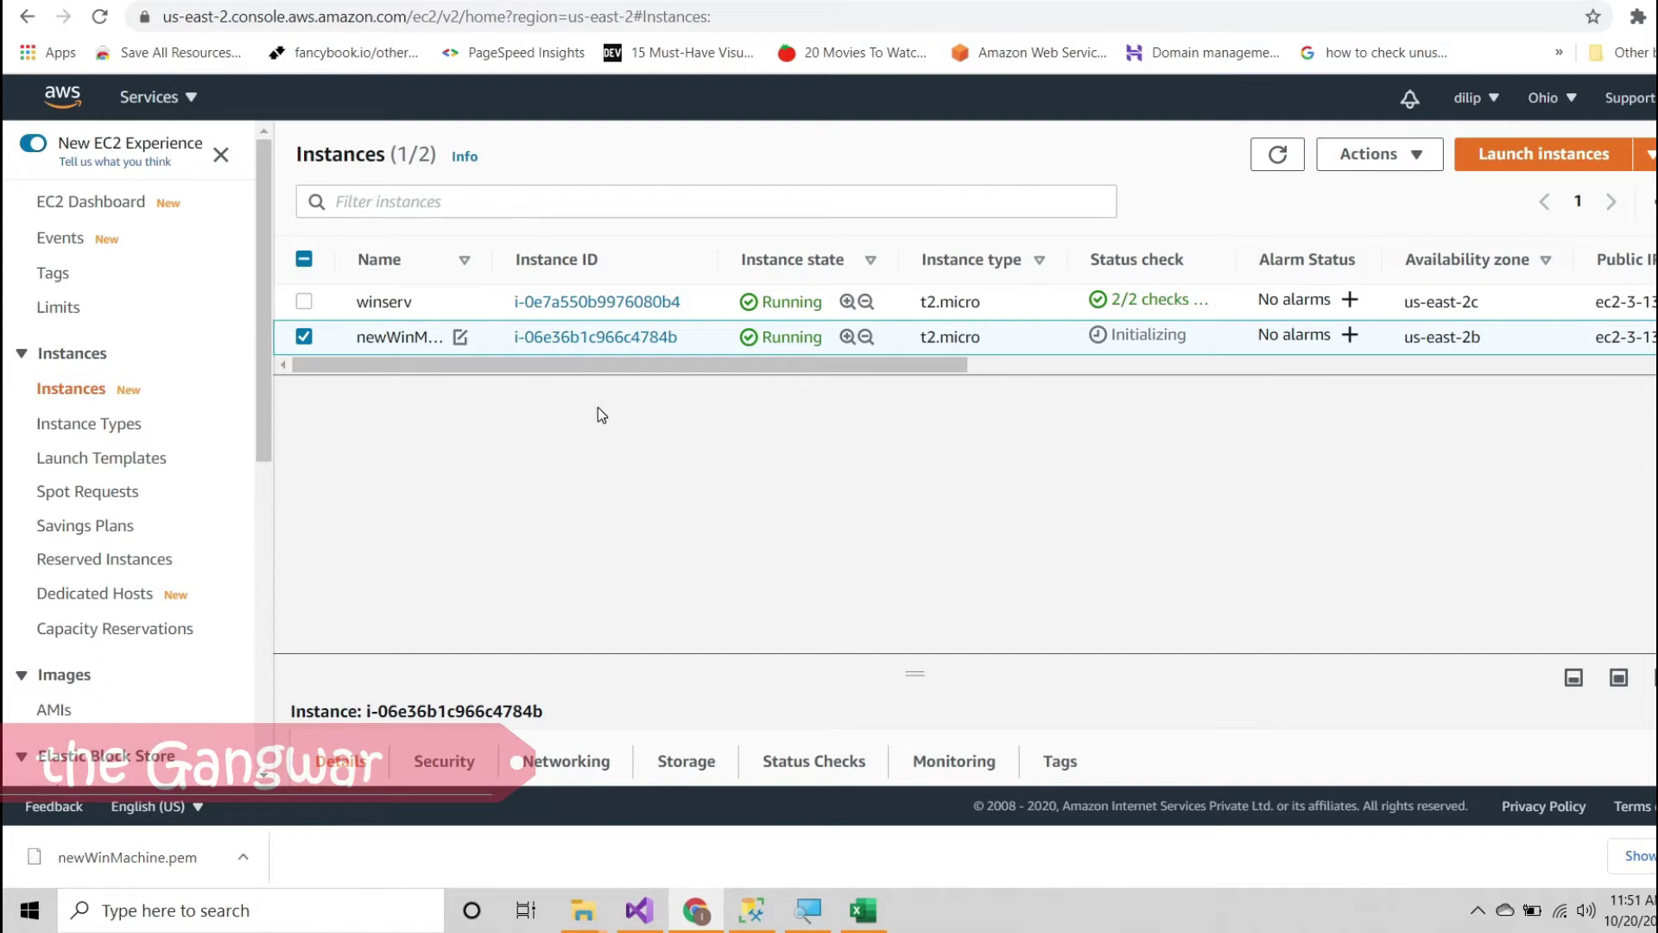
Step: Scroll the instances table across and reselect the newWinMachine instance row
mouse_move(844, 365)
left_mouse_down()
mouse_move(1516, 397)
mouse_move(614, 403)
left_mouse_up()
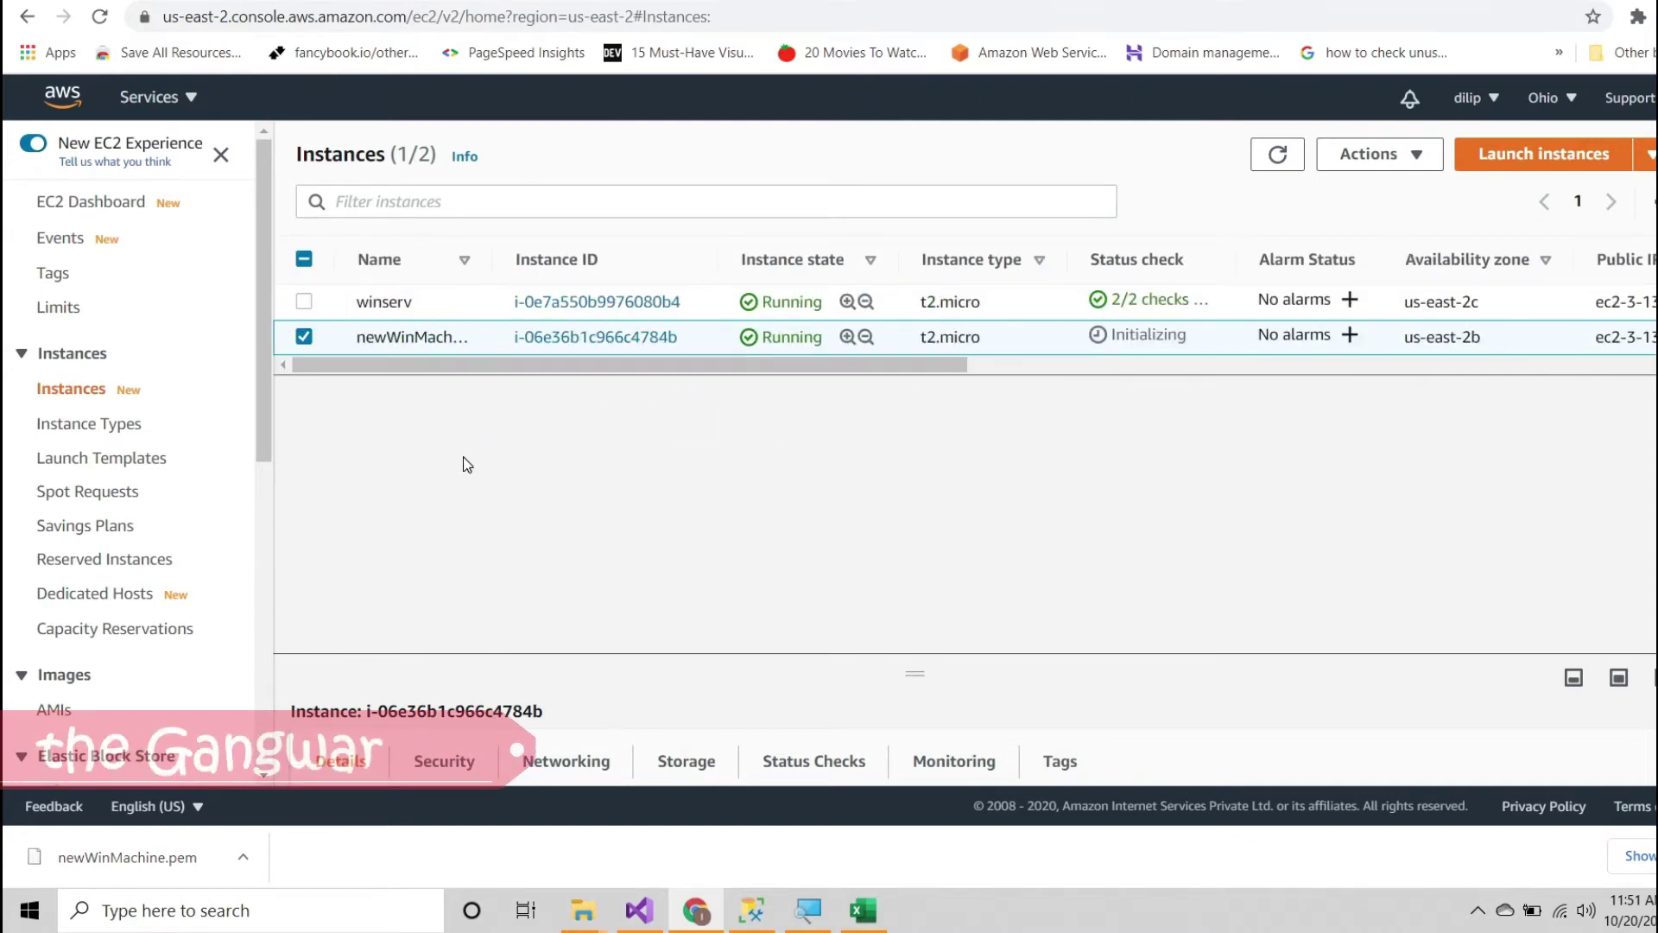
left_click(1379, 154)
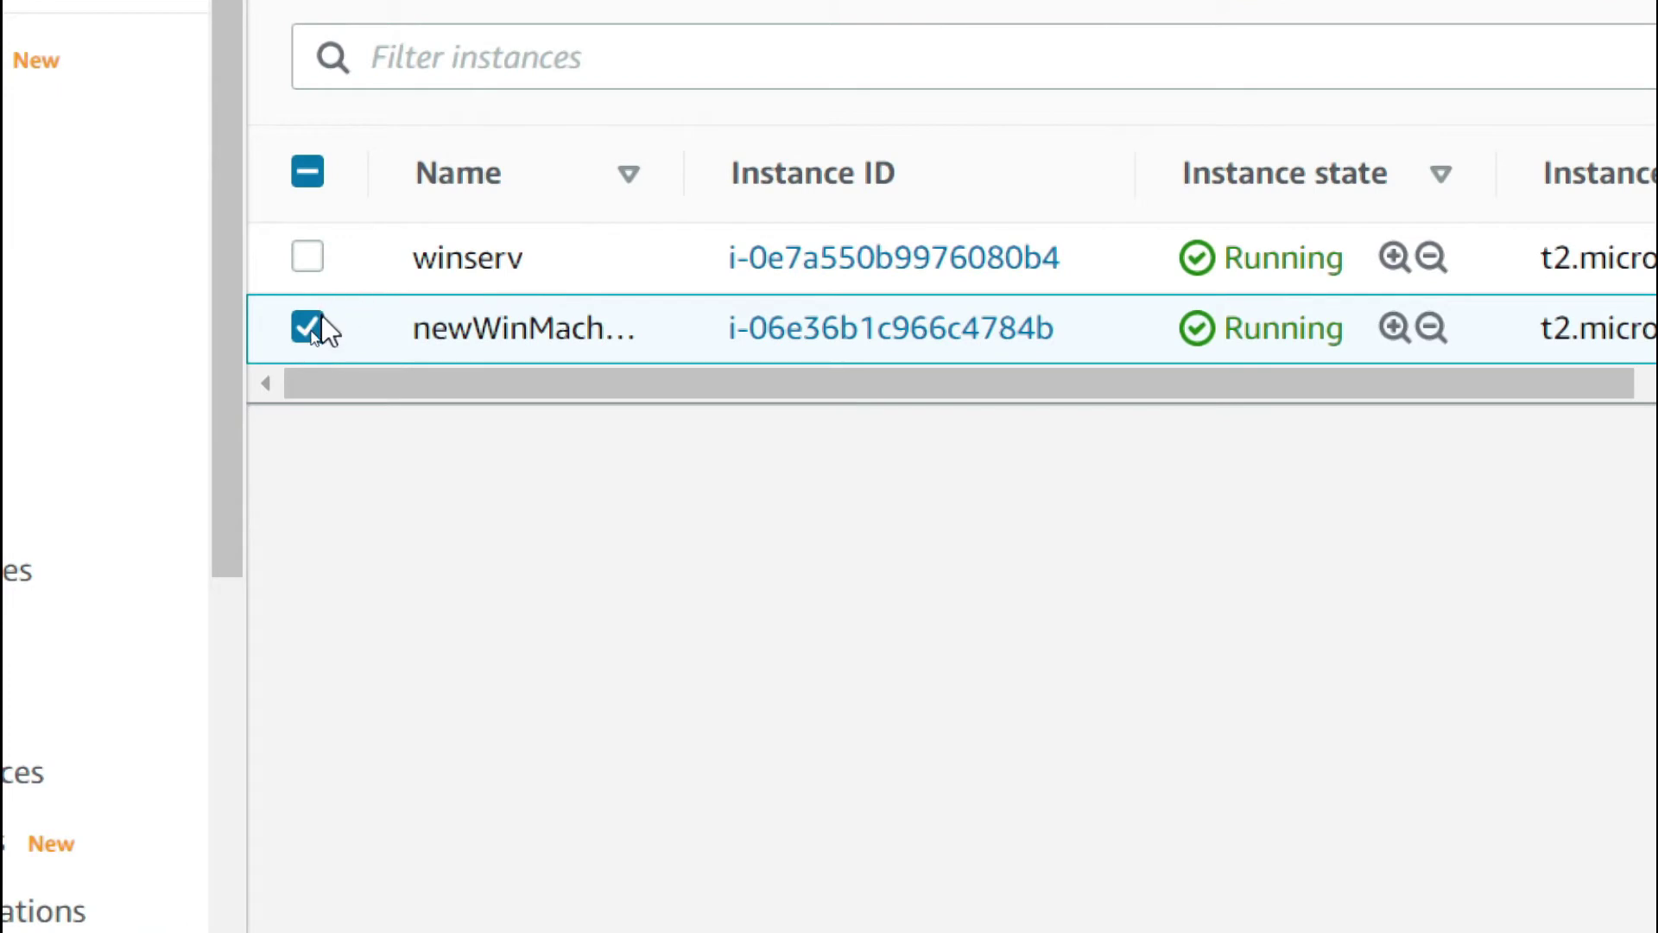
left_click(308, 328)
left_click(307, 328)
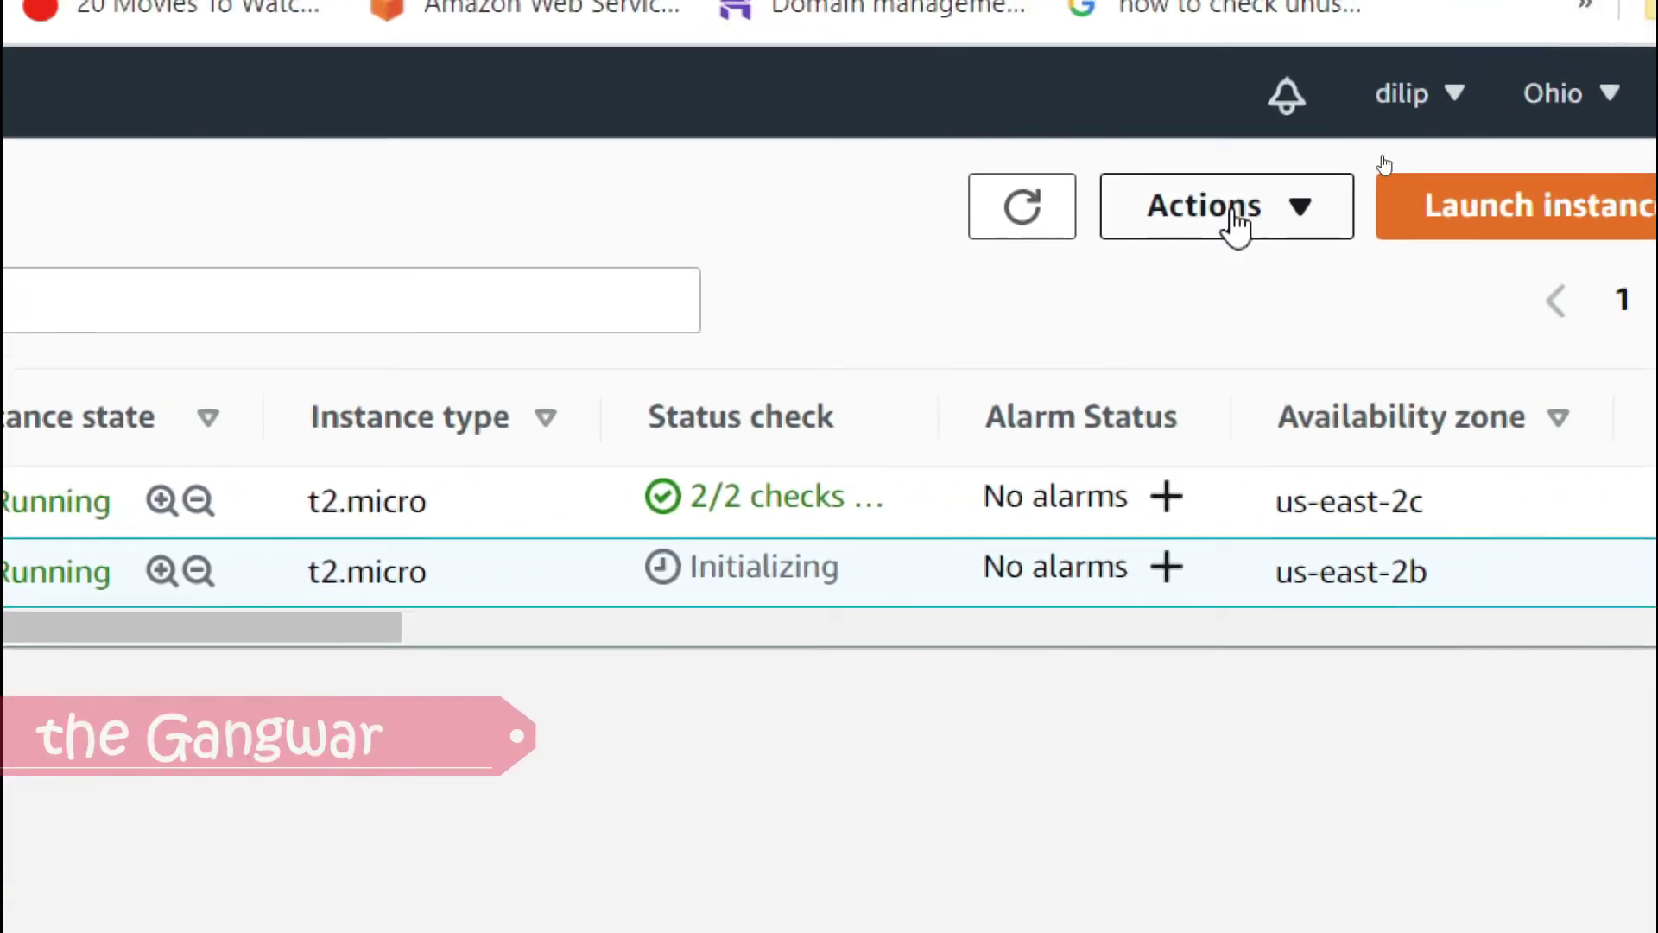
Step: From Actions > Connect, download the remote desktop file newWinMachine.rdp from the RDP client tab
left_click(1277, 229)
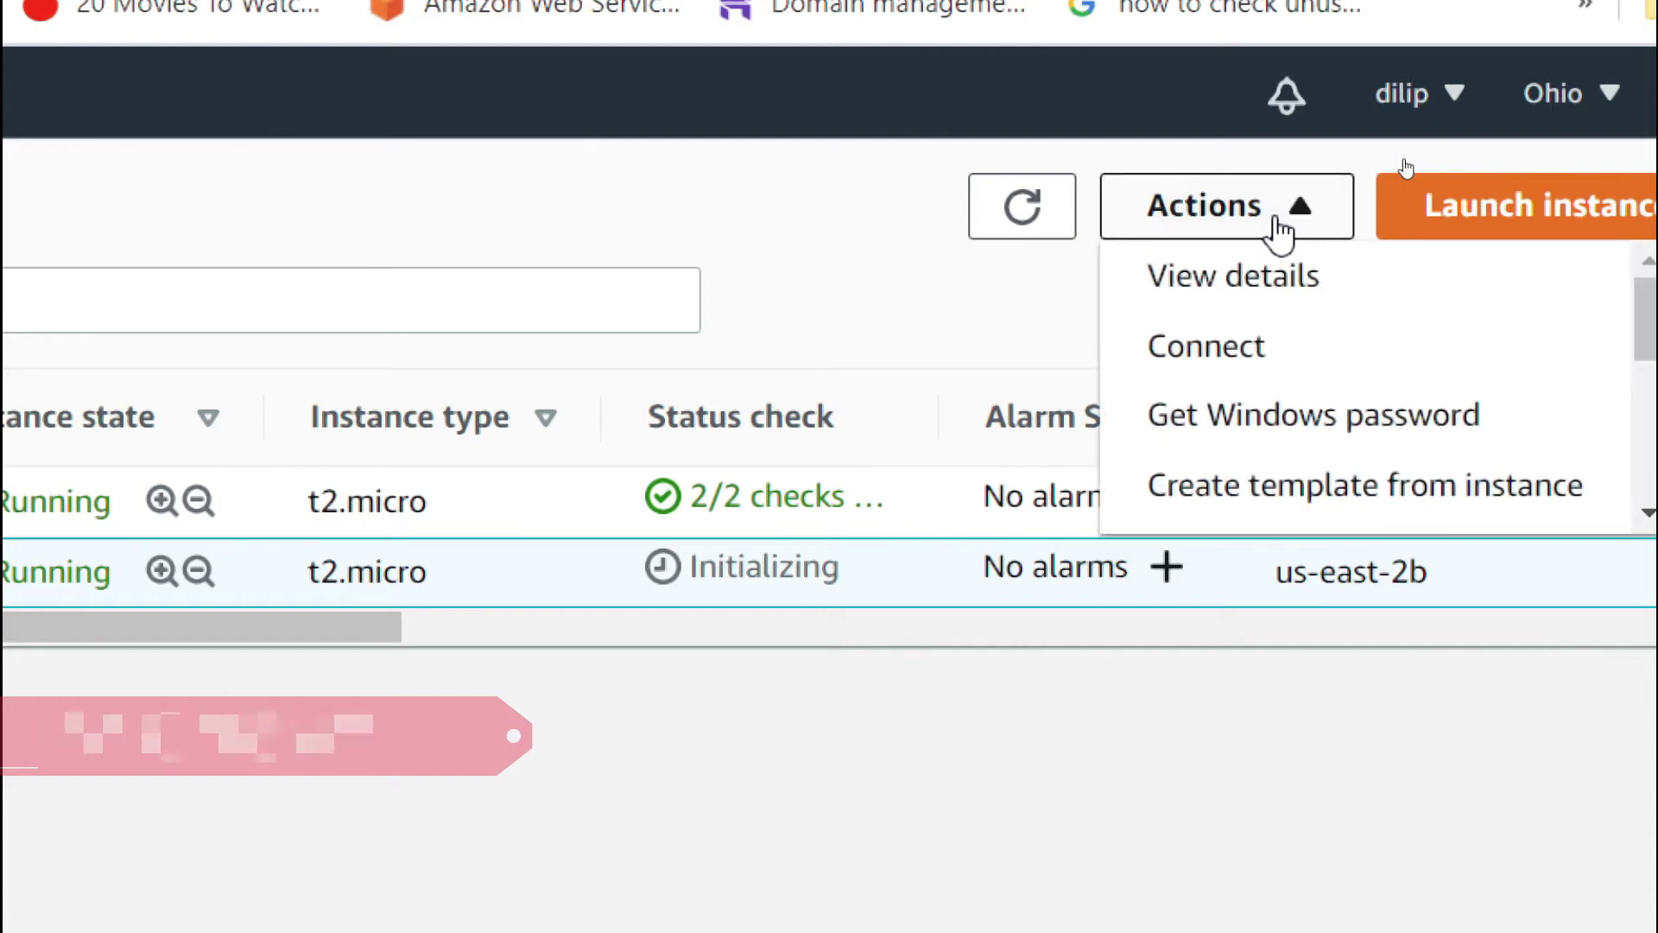
left_click(1206, 350)
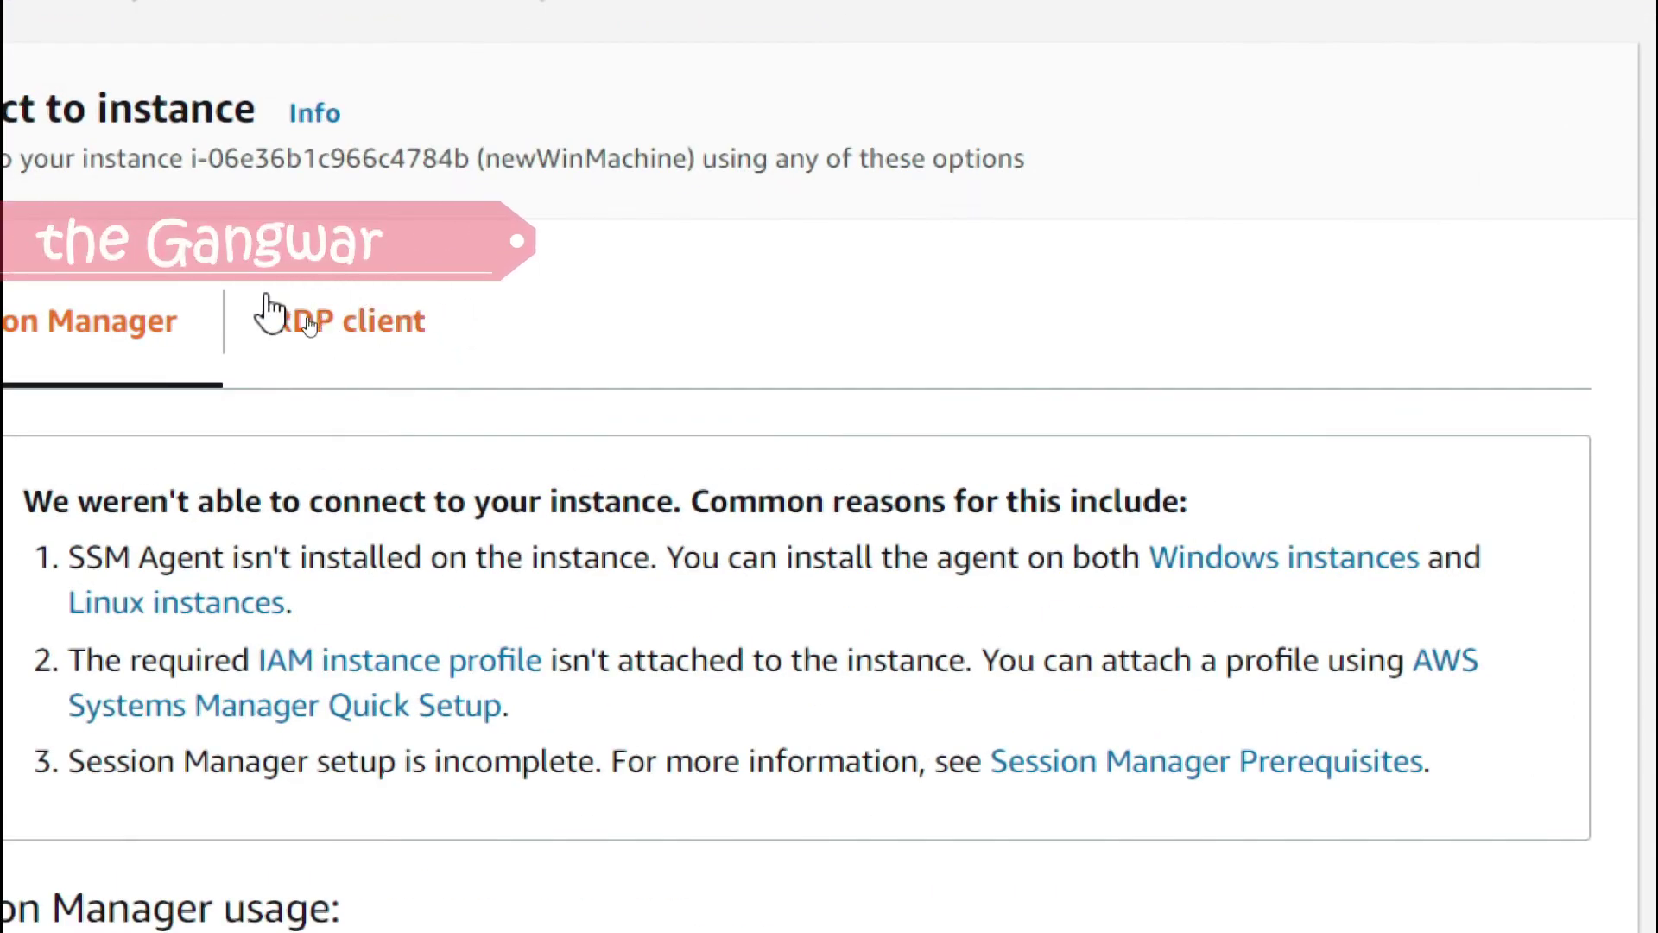
left_click(363, 341)
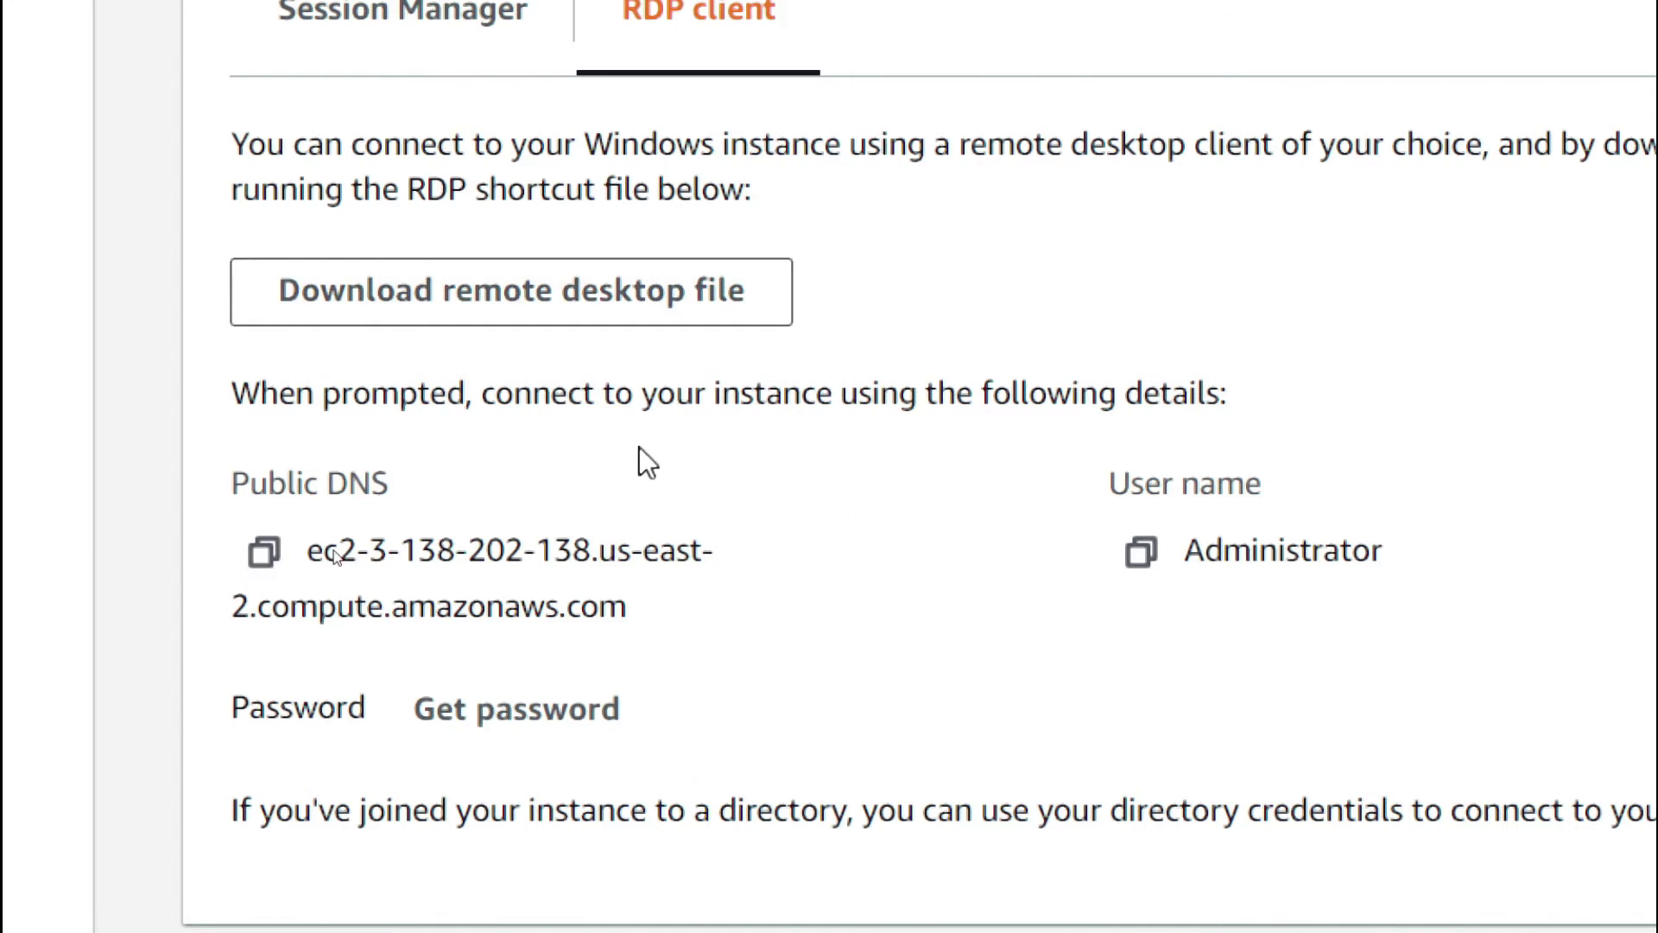
left_click(456, 305)
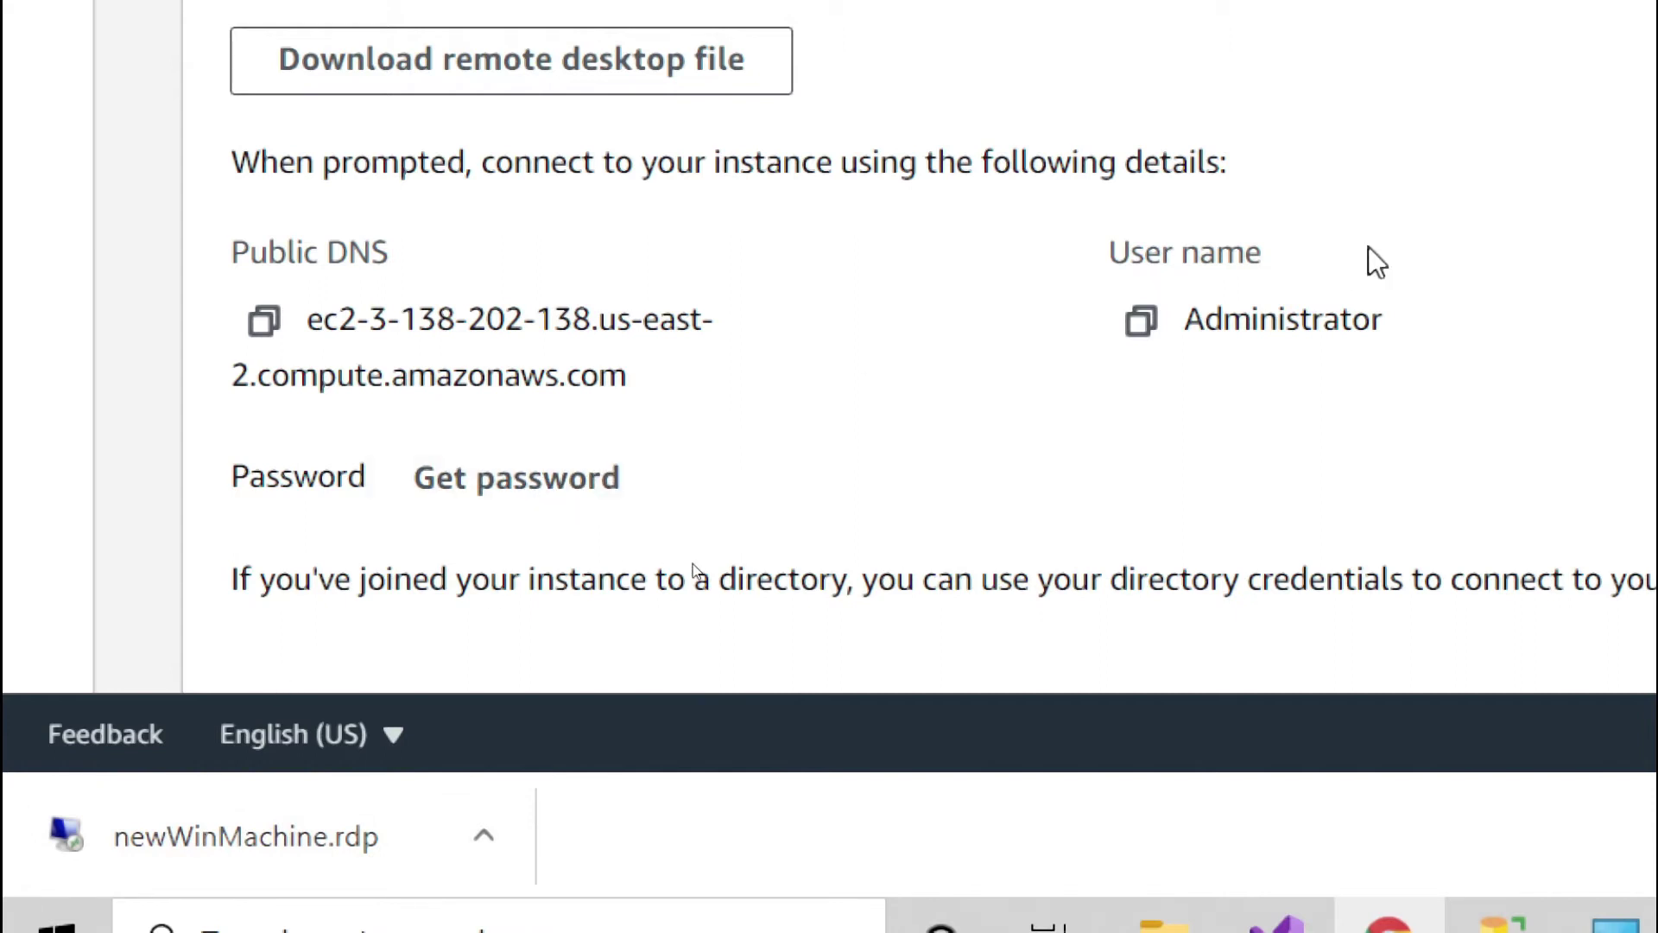
Step: Select the Administrator user name, then go to Get password
left_click_drag(1182, 337, 1443, 337)
left_click(1451, 337)
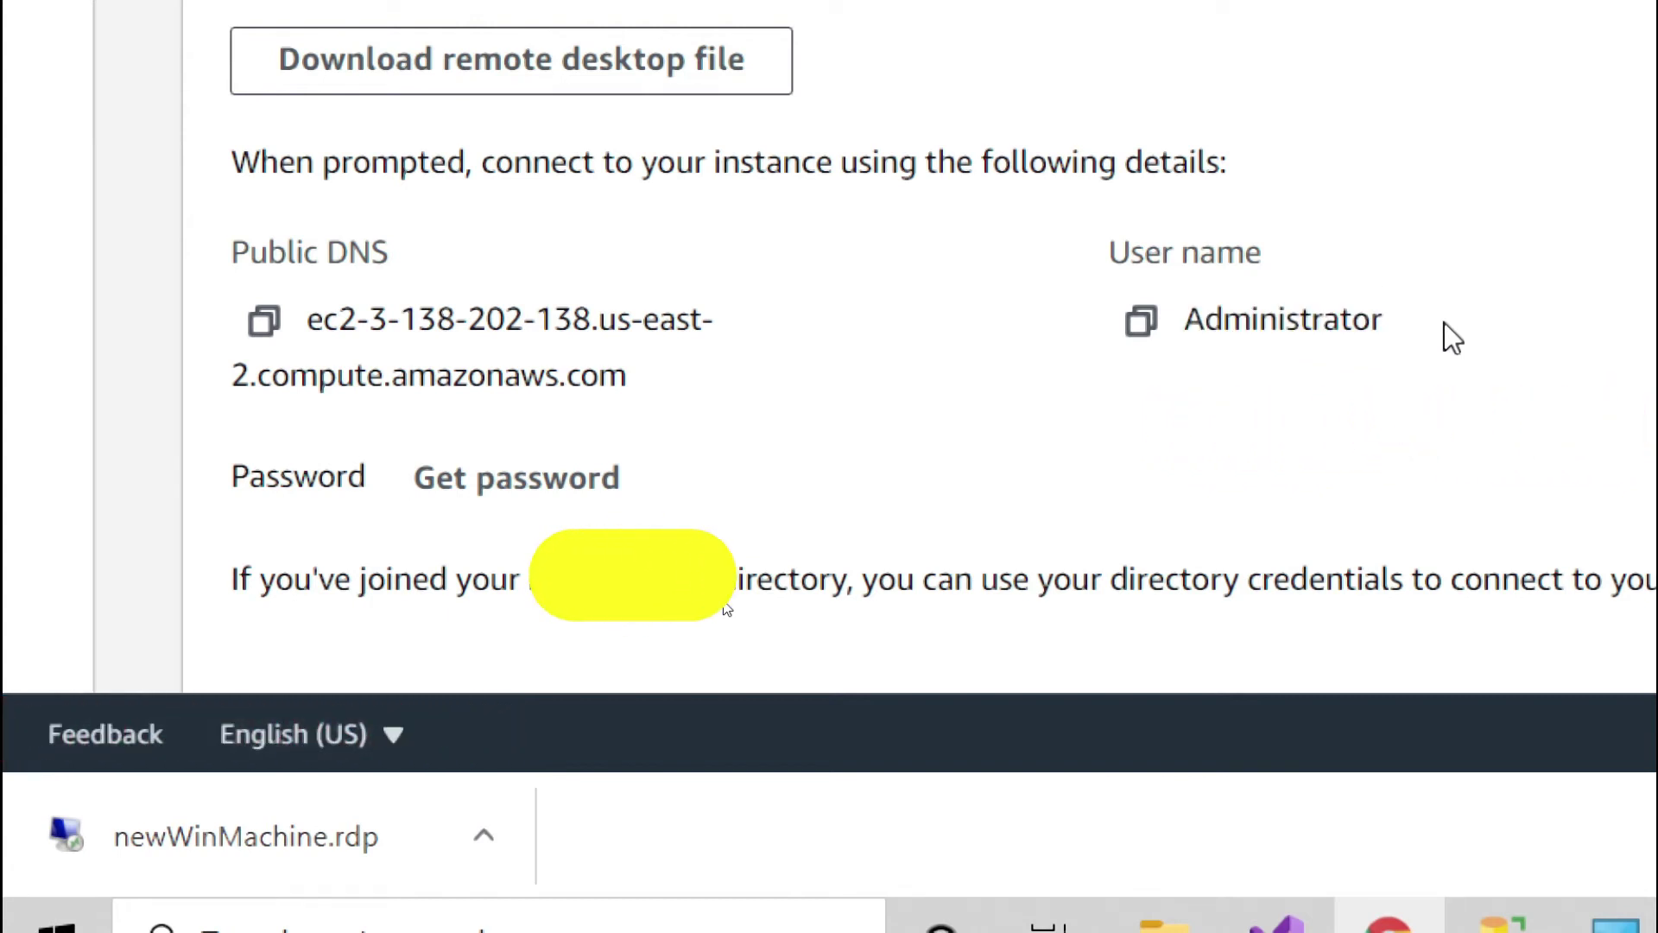
left_click_drag(1190, 321, 1422, 337)
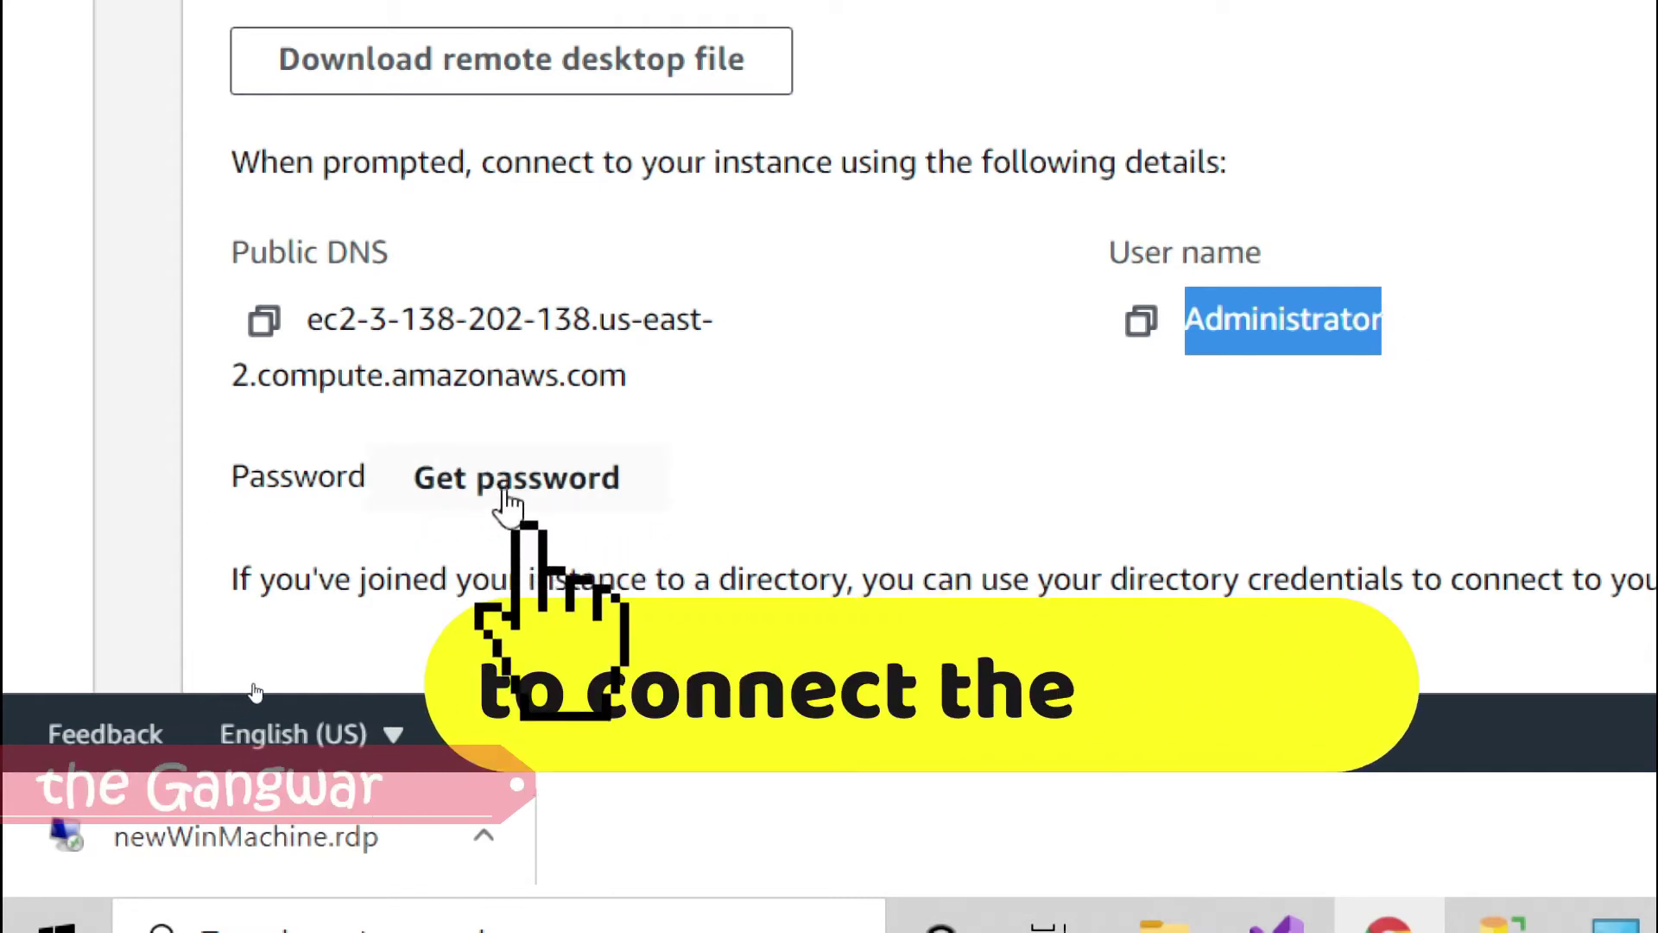
left_click(510, 493)
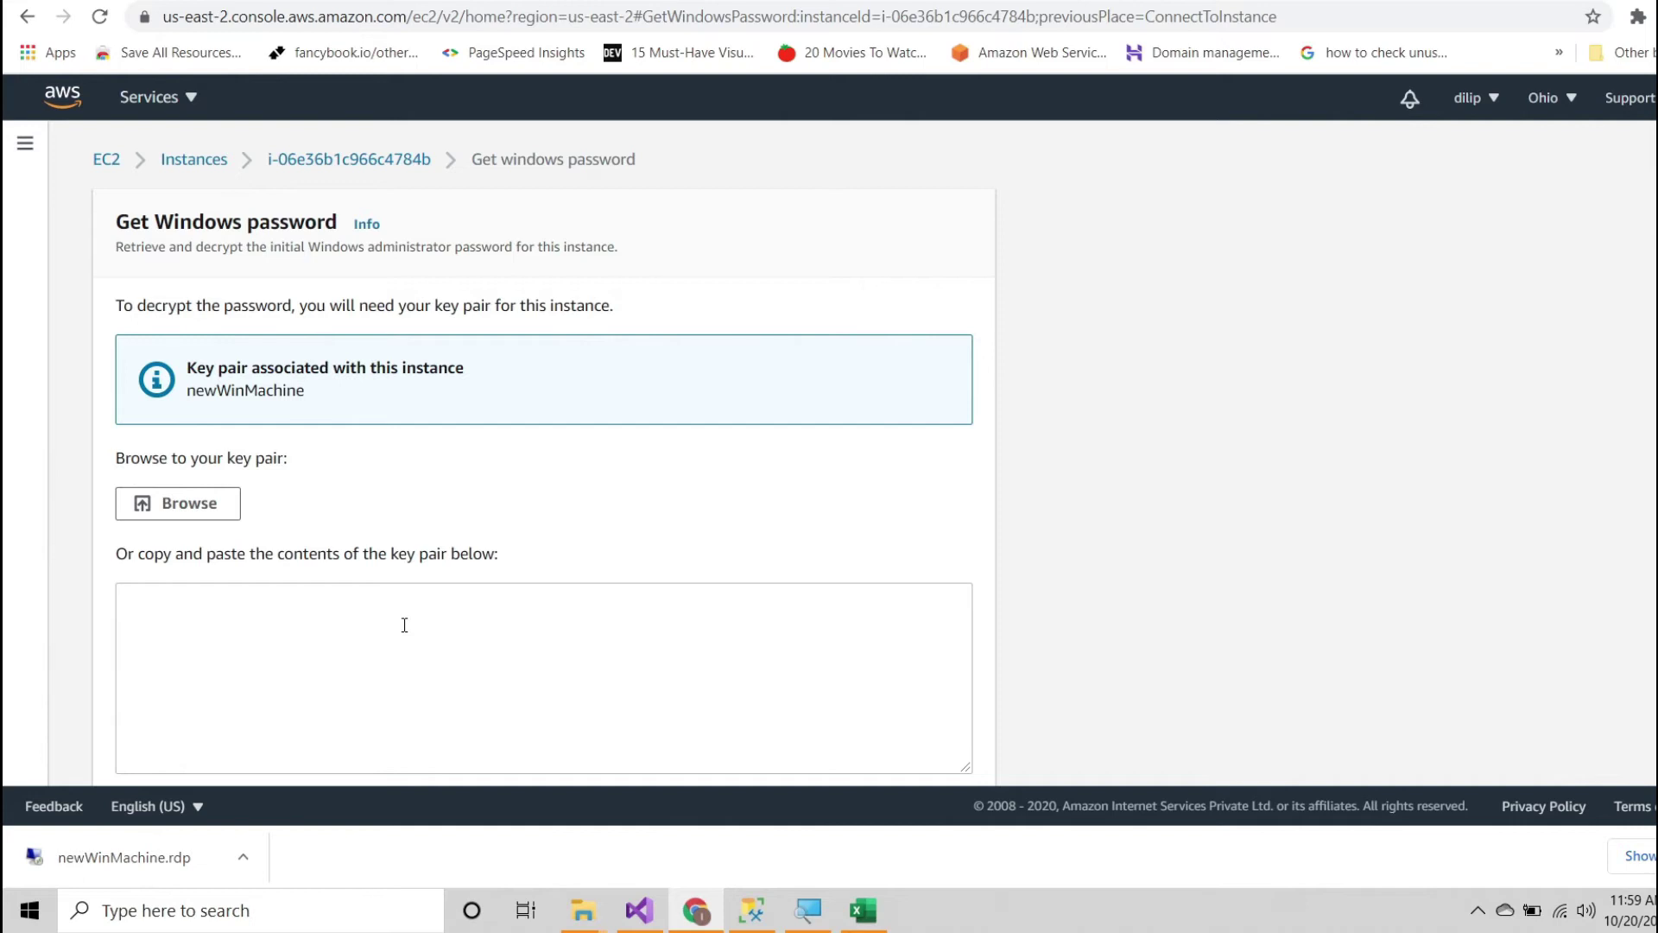
Step: Load the newWinMachine.pem key file from the downloads folder
scroll(640, 594, "down", 1)
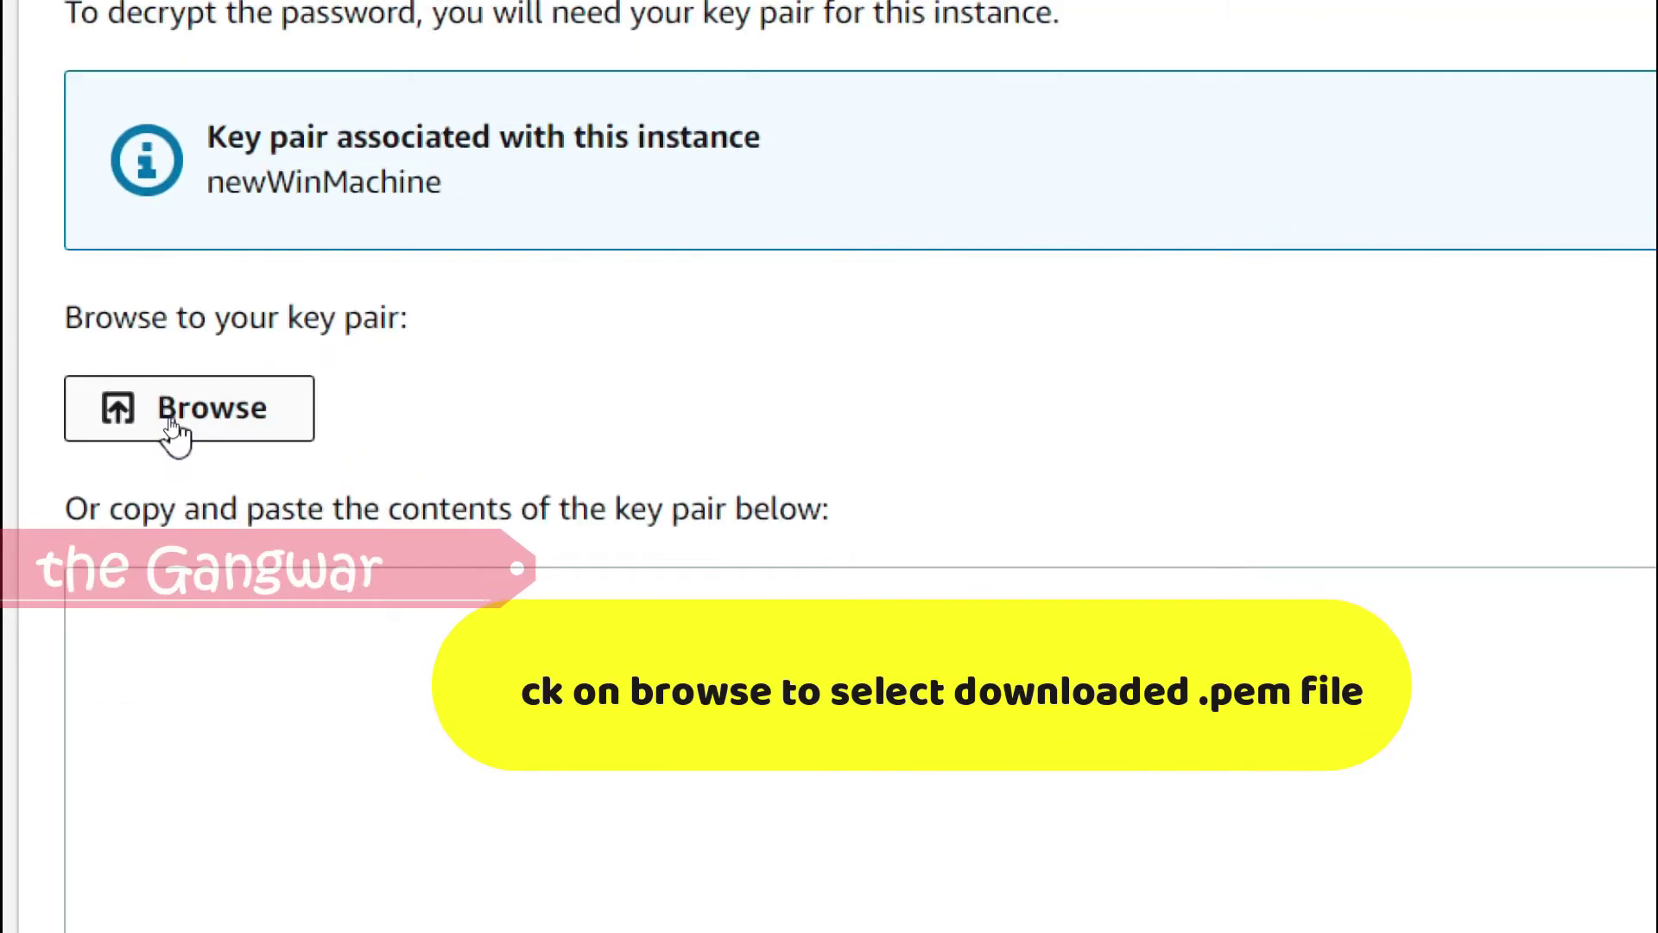
left_click(353, 413)
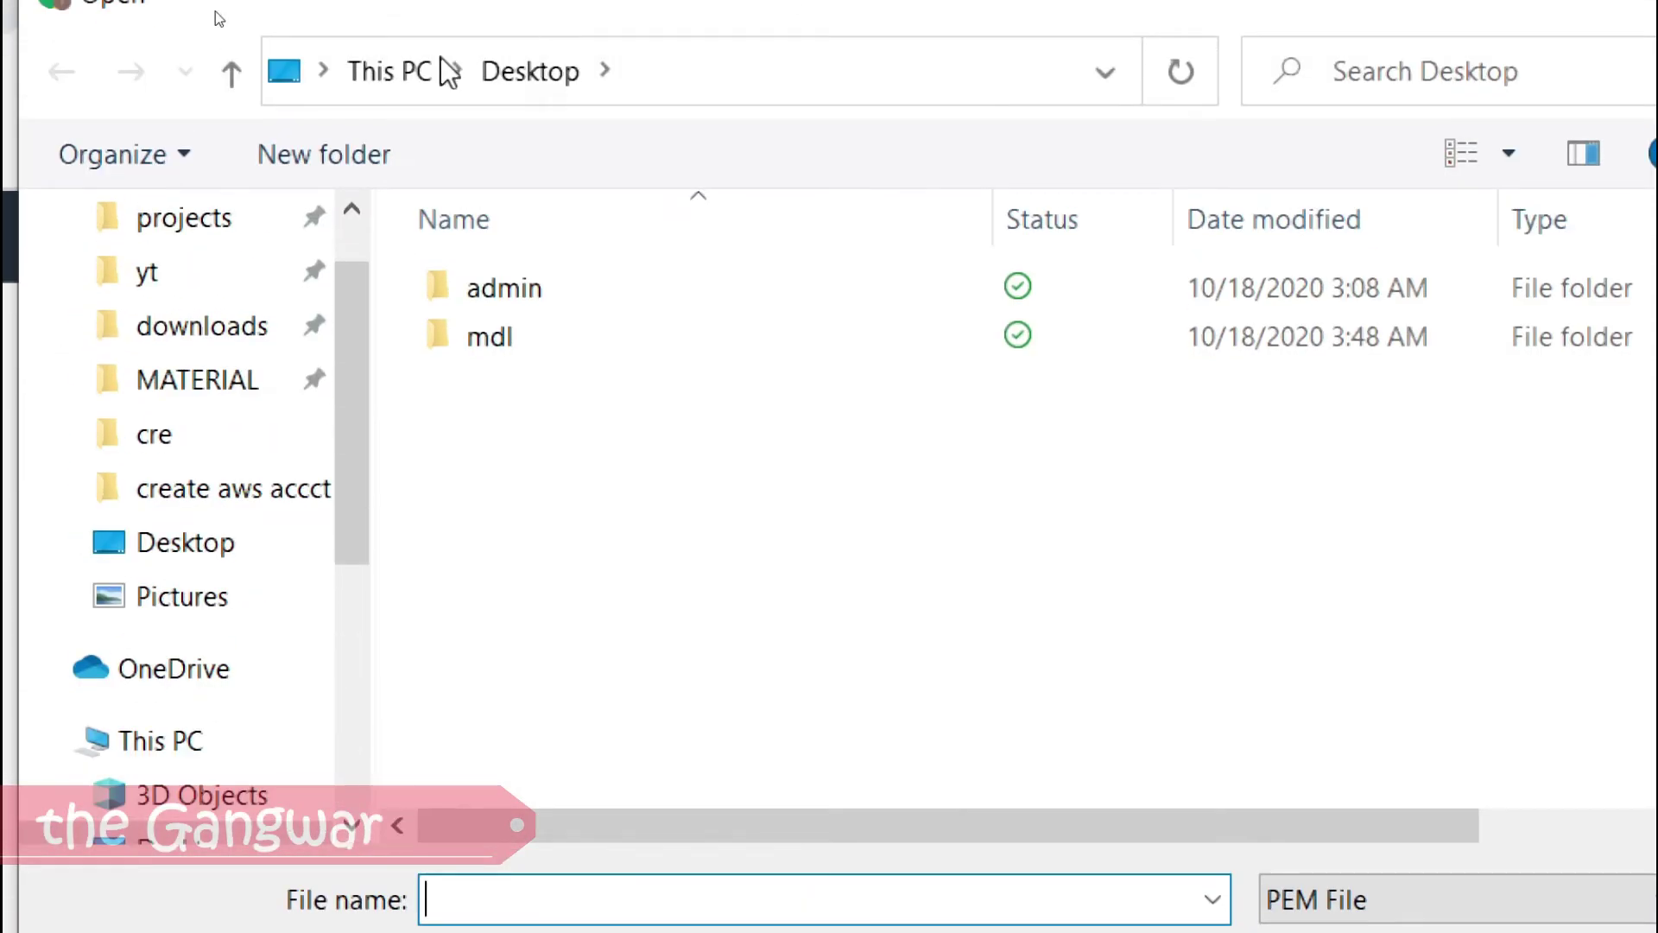
left_click(192, 333)
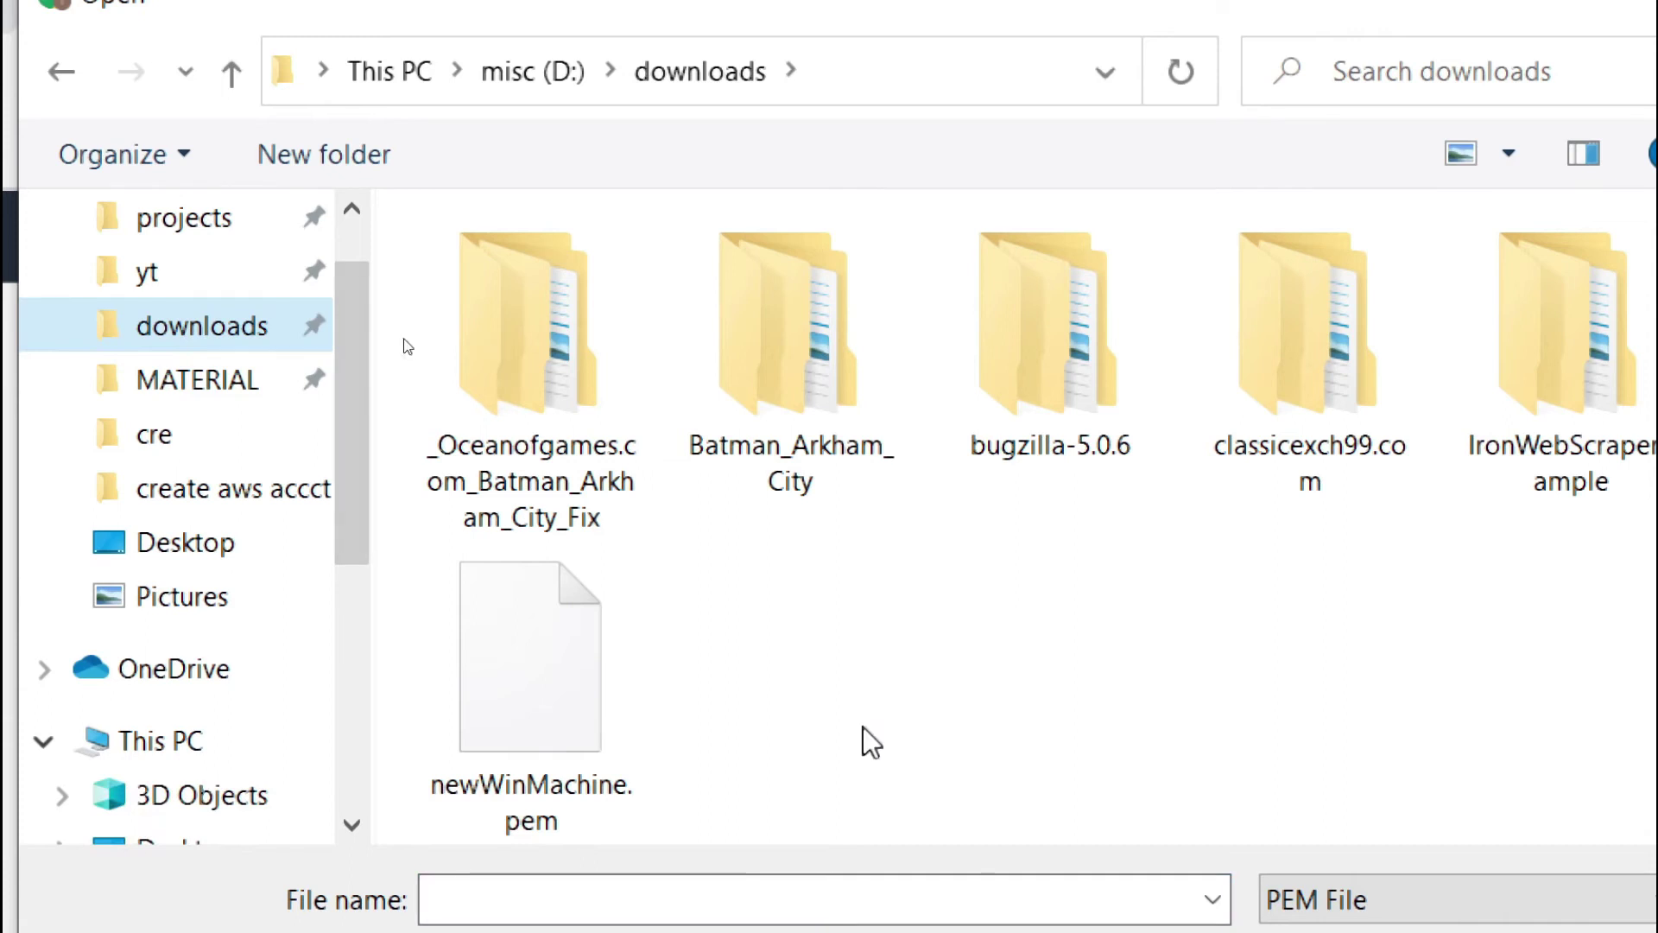
left_click(520, 686)
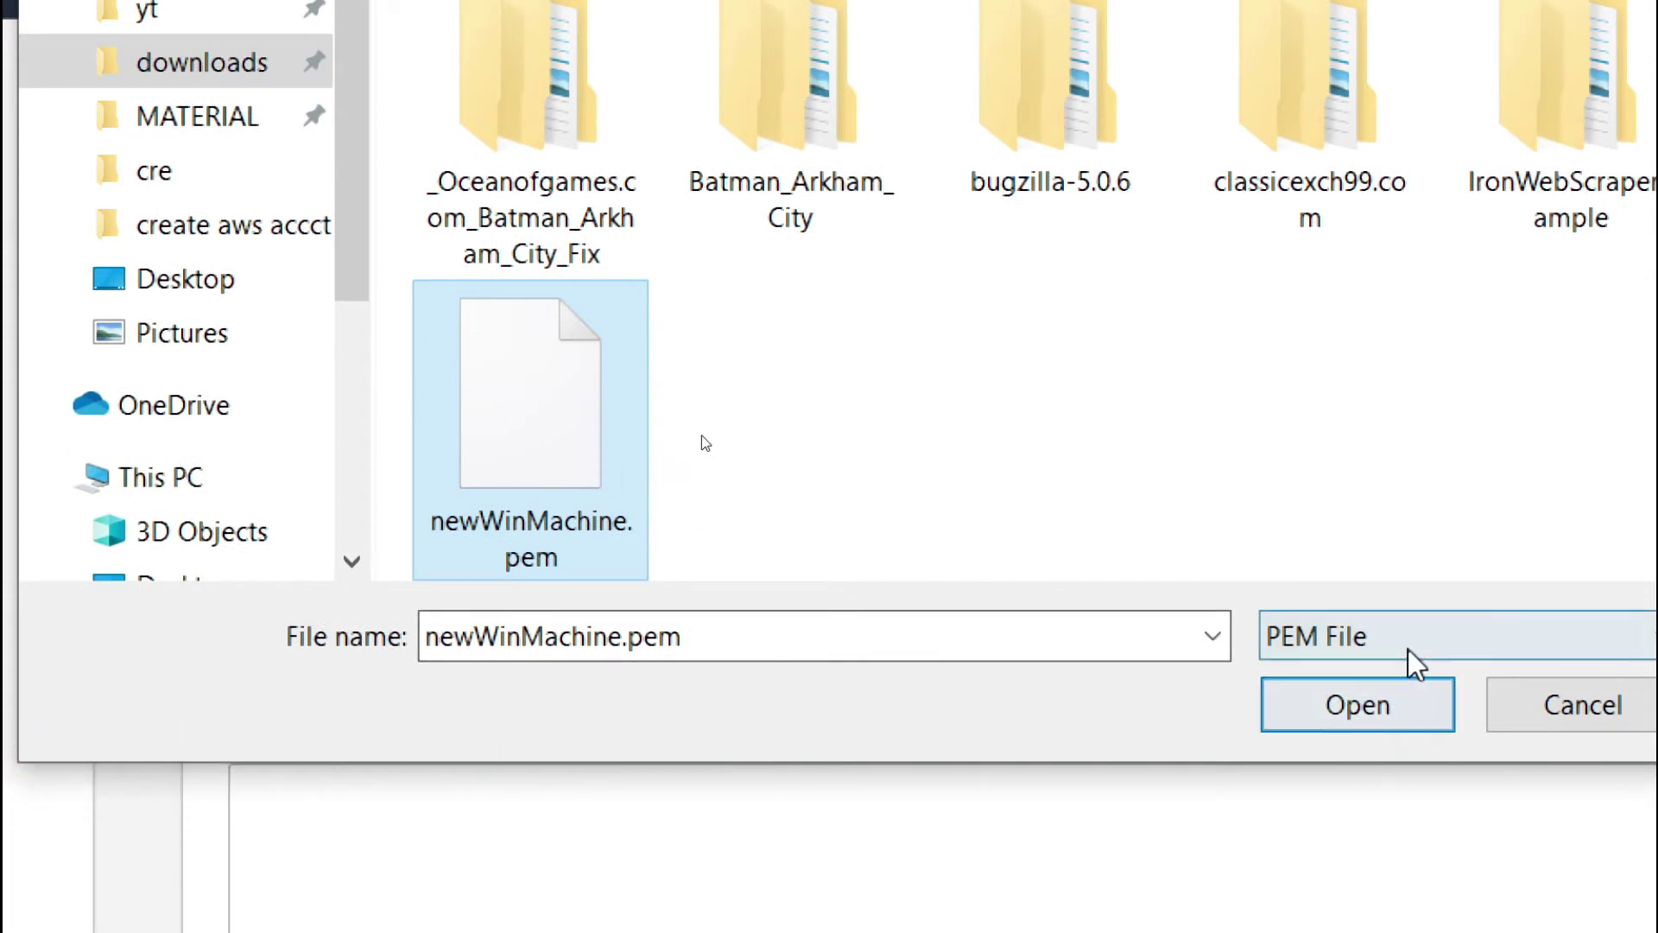
left_click(1298, 715)
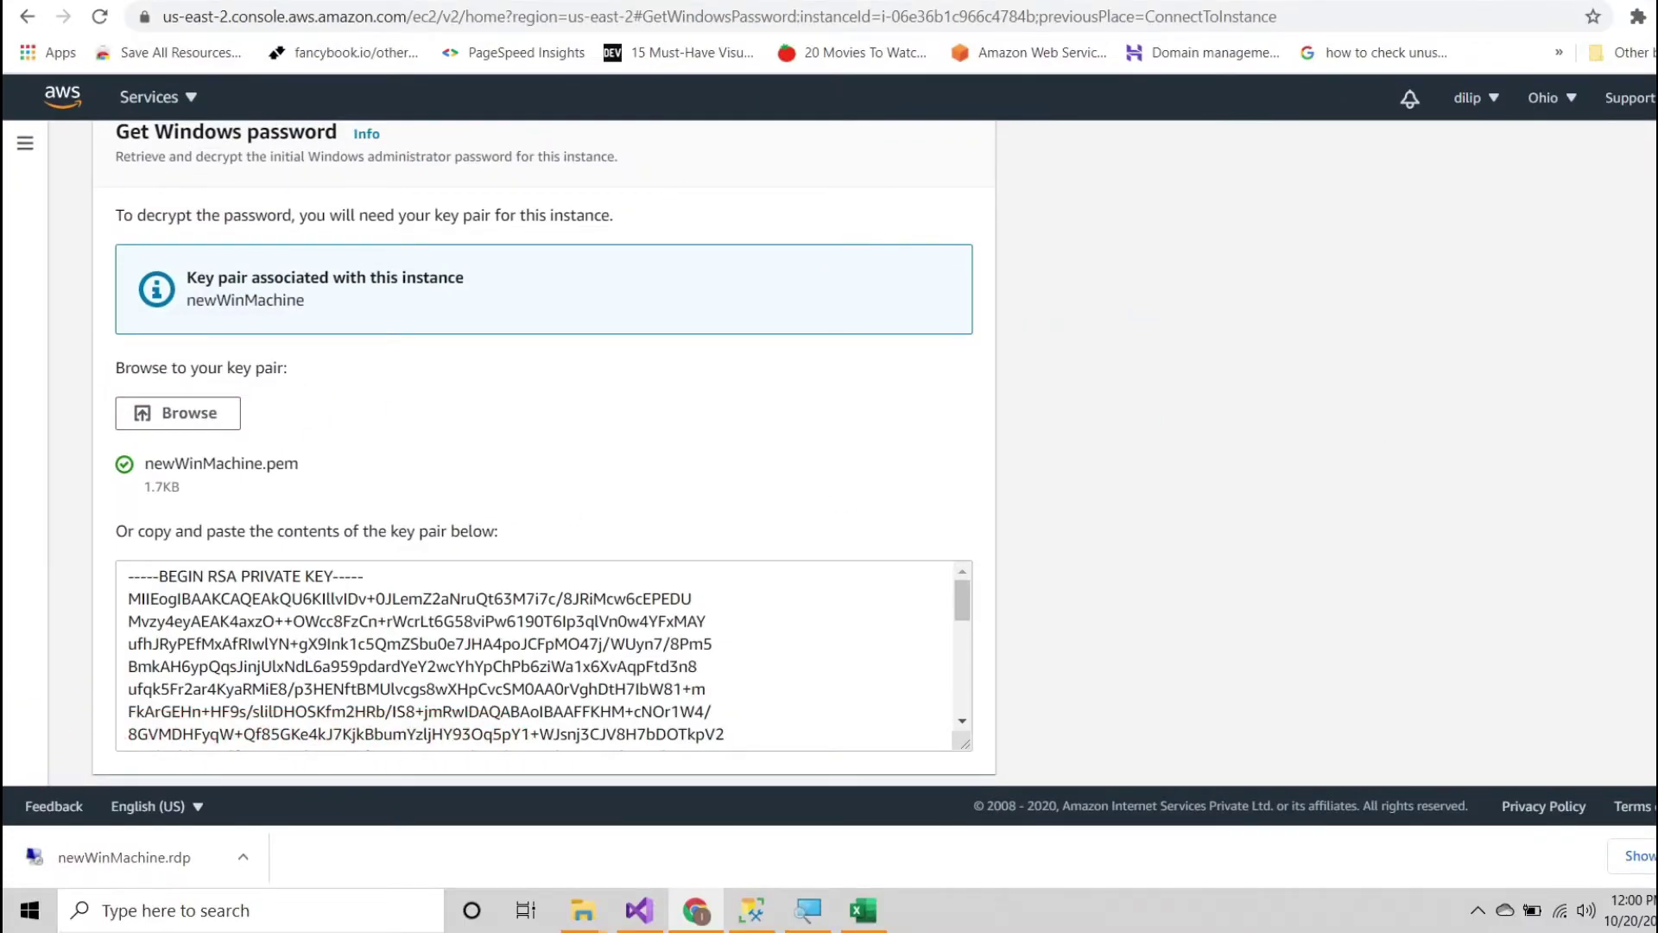
Step: Decrypt the Administrator password, copy it, and open newWinMachine.rdp
scroll(544, 454, "down", 1)
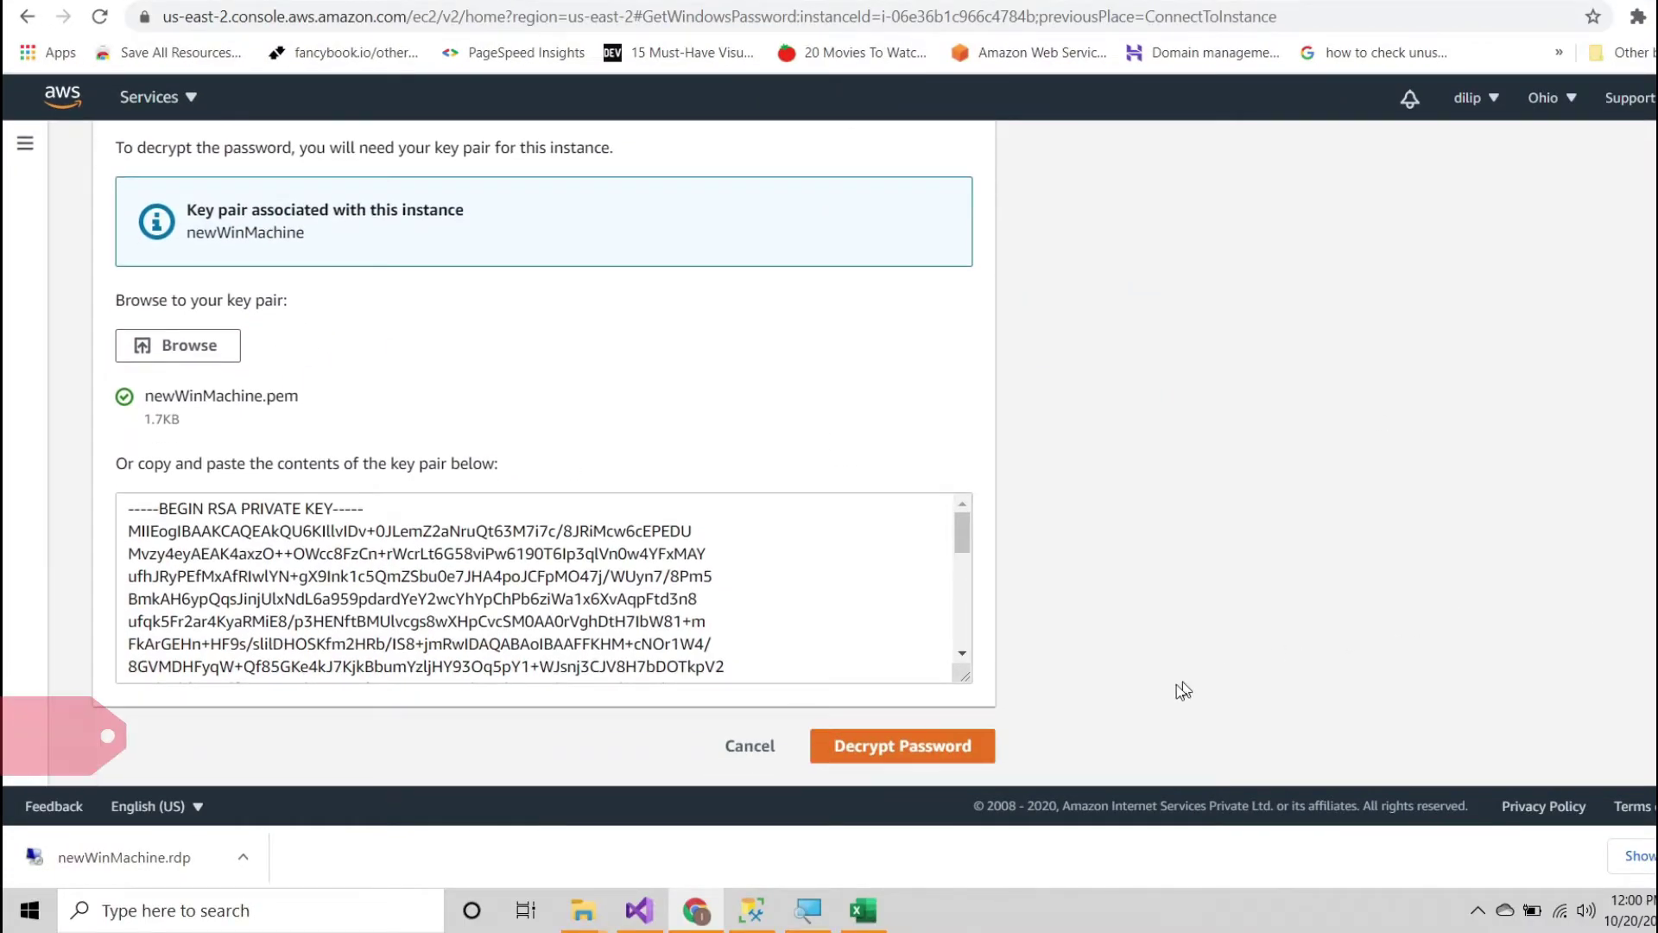
left_click(935, 753)
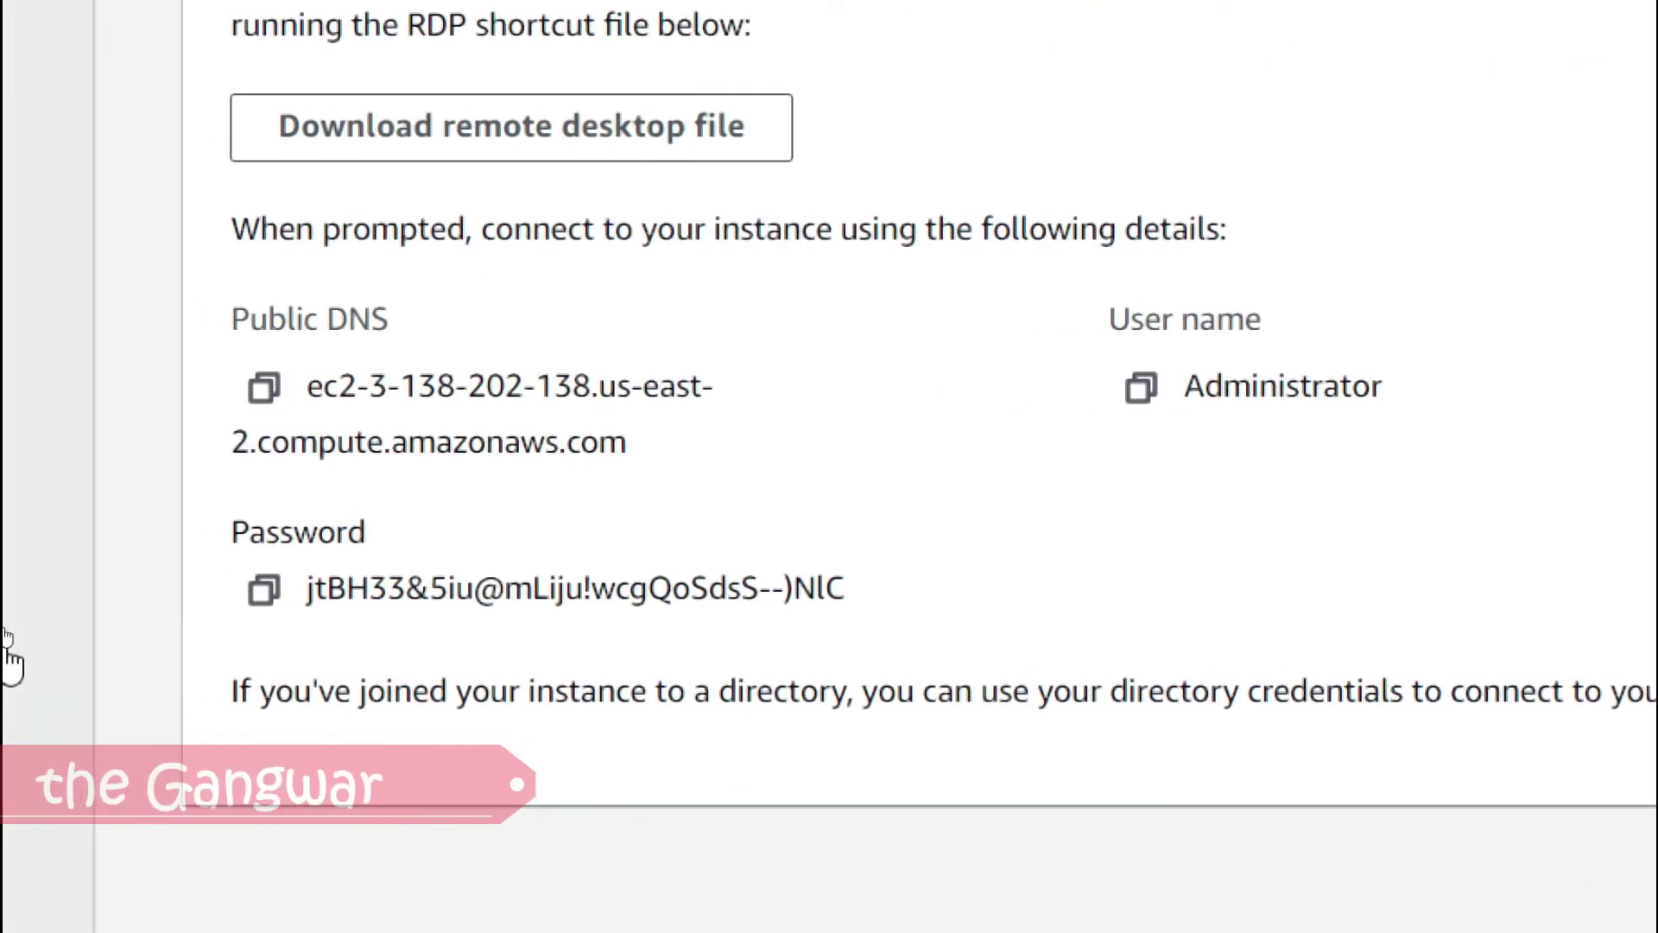
left_click(267, 594)
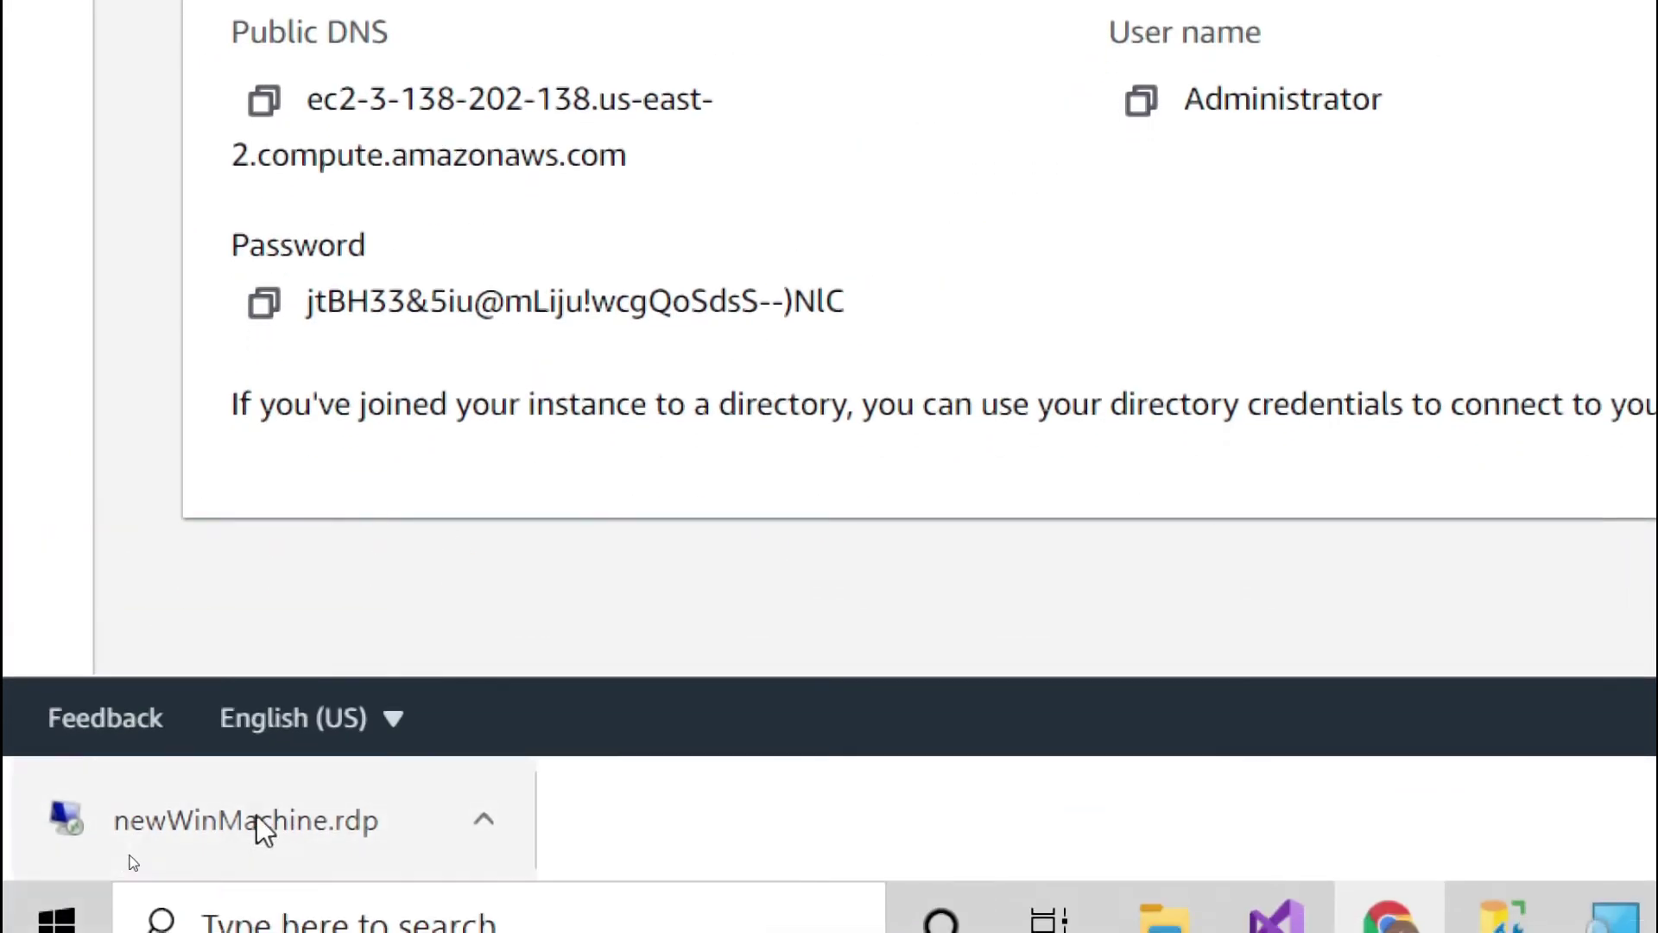
left_click(266, 812)
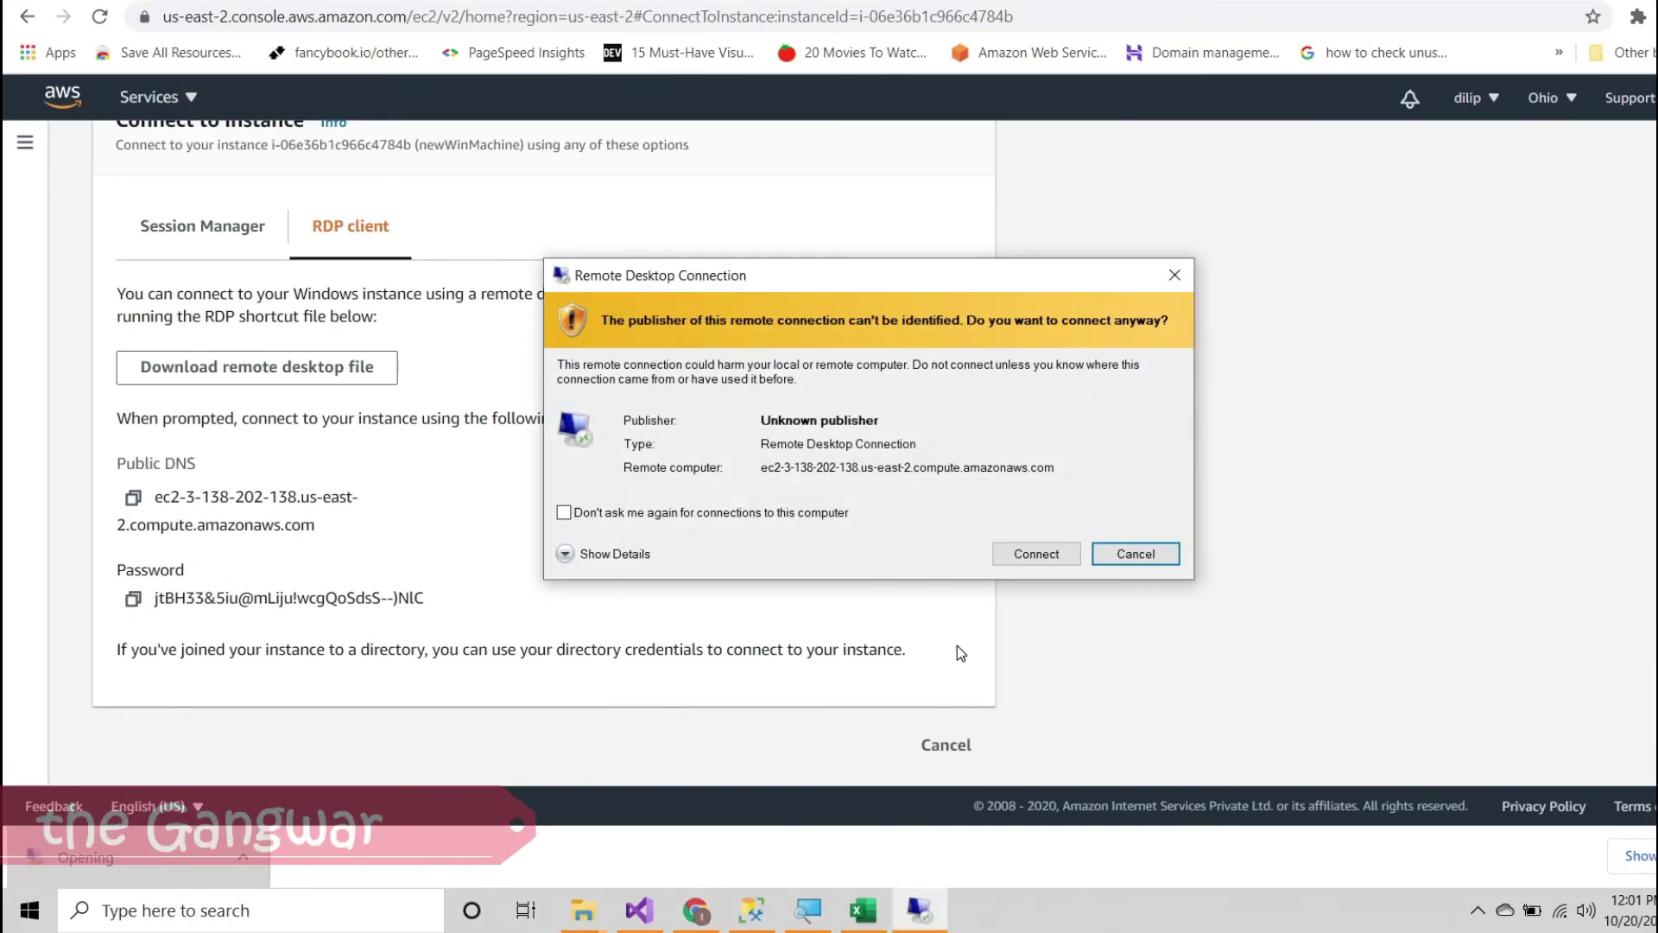
Step: Connect past the unknown-publisher warning and copy the decrypted password again
left_click(1036, 557)
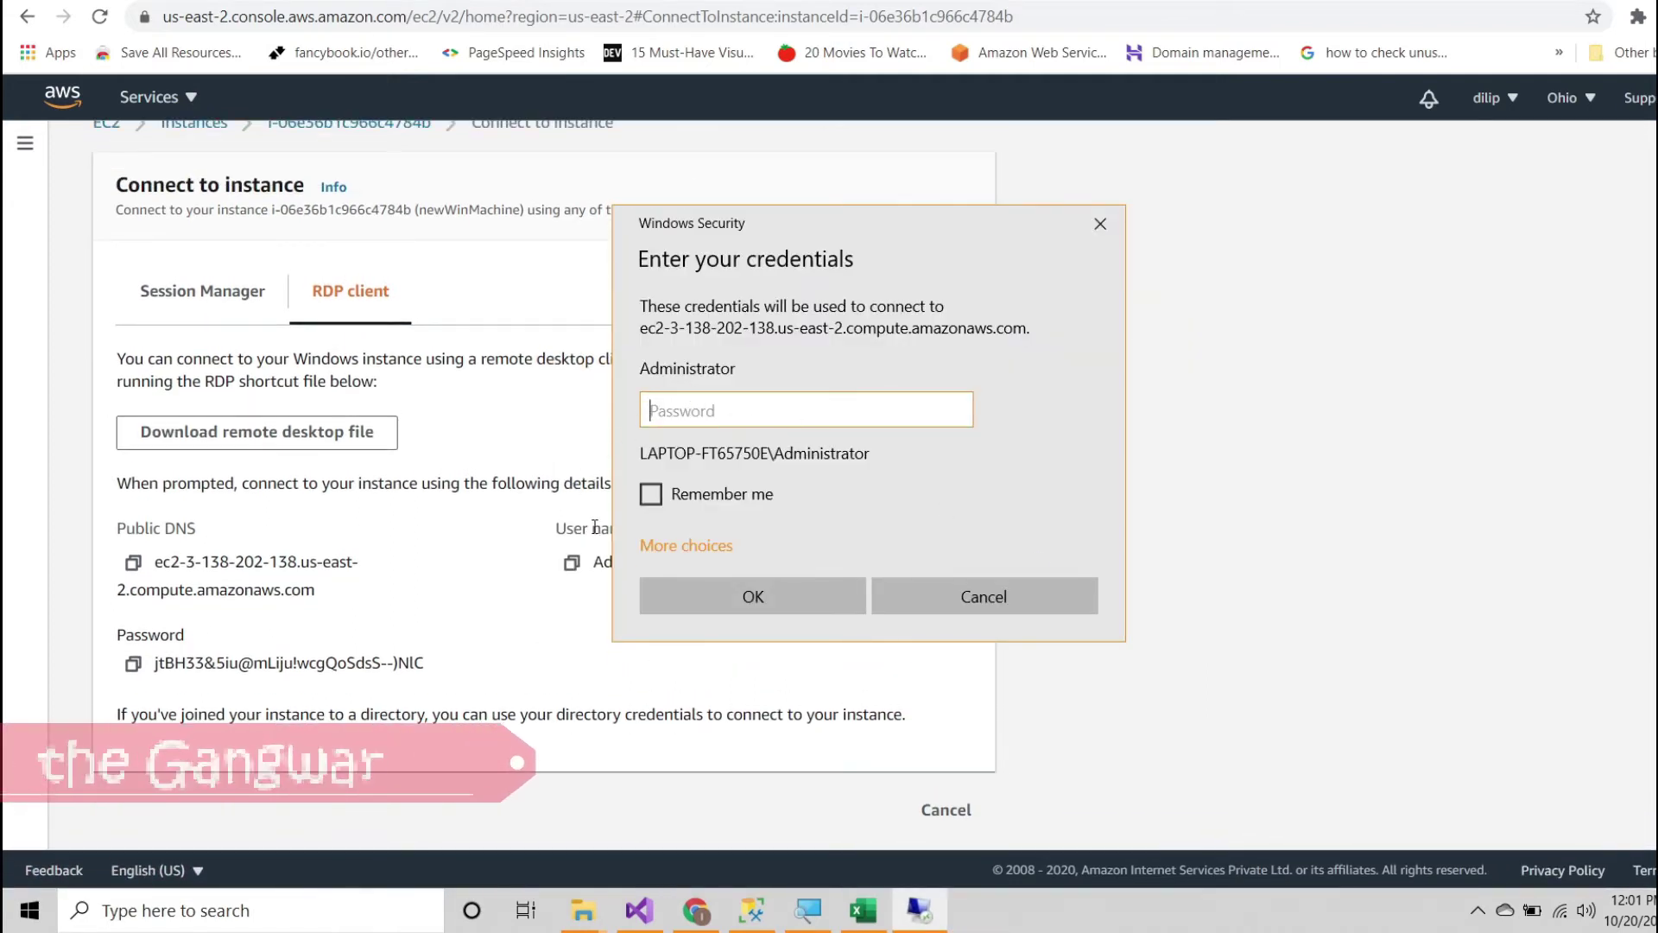
left_click(603, 560)
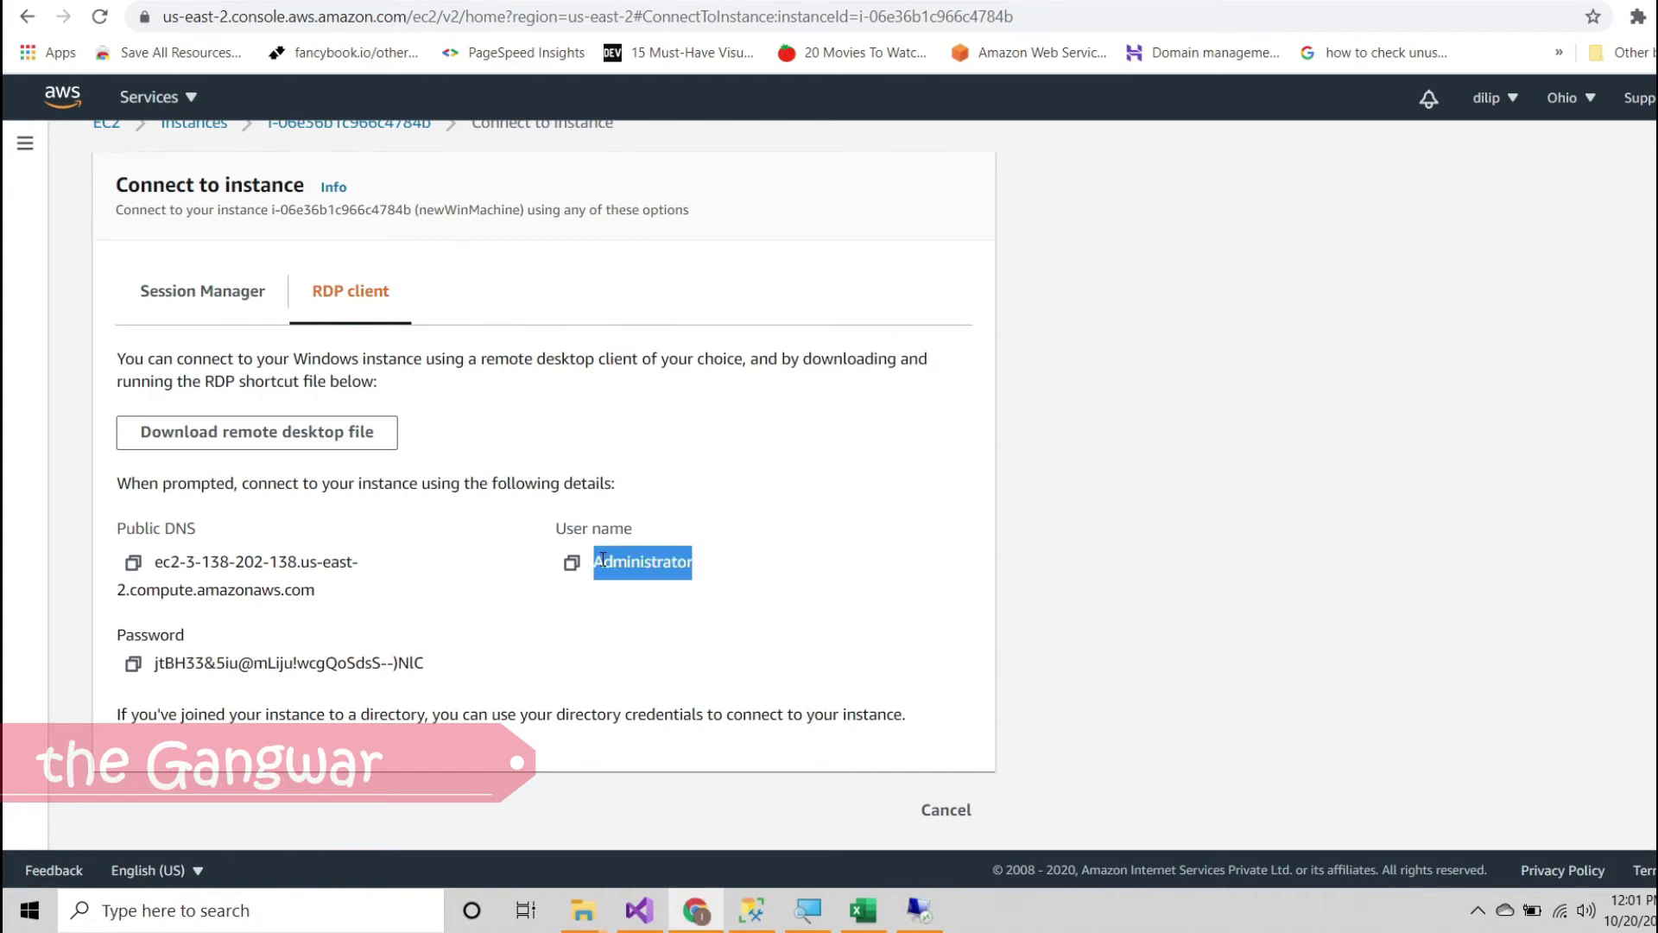
key("alt+Tab")
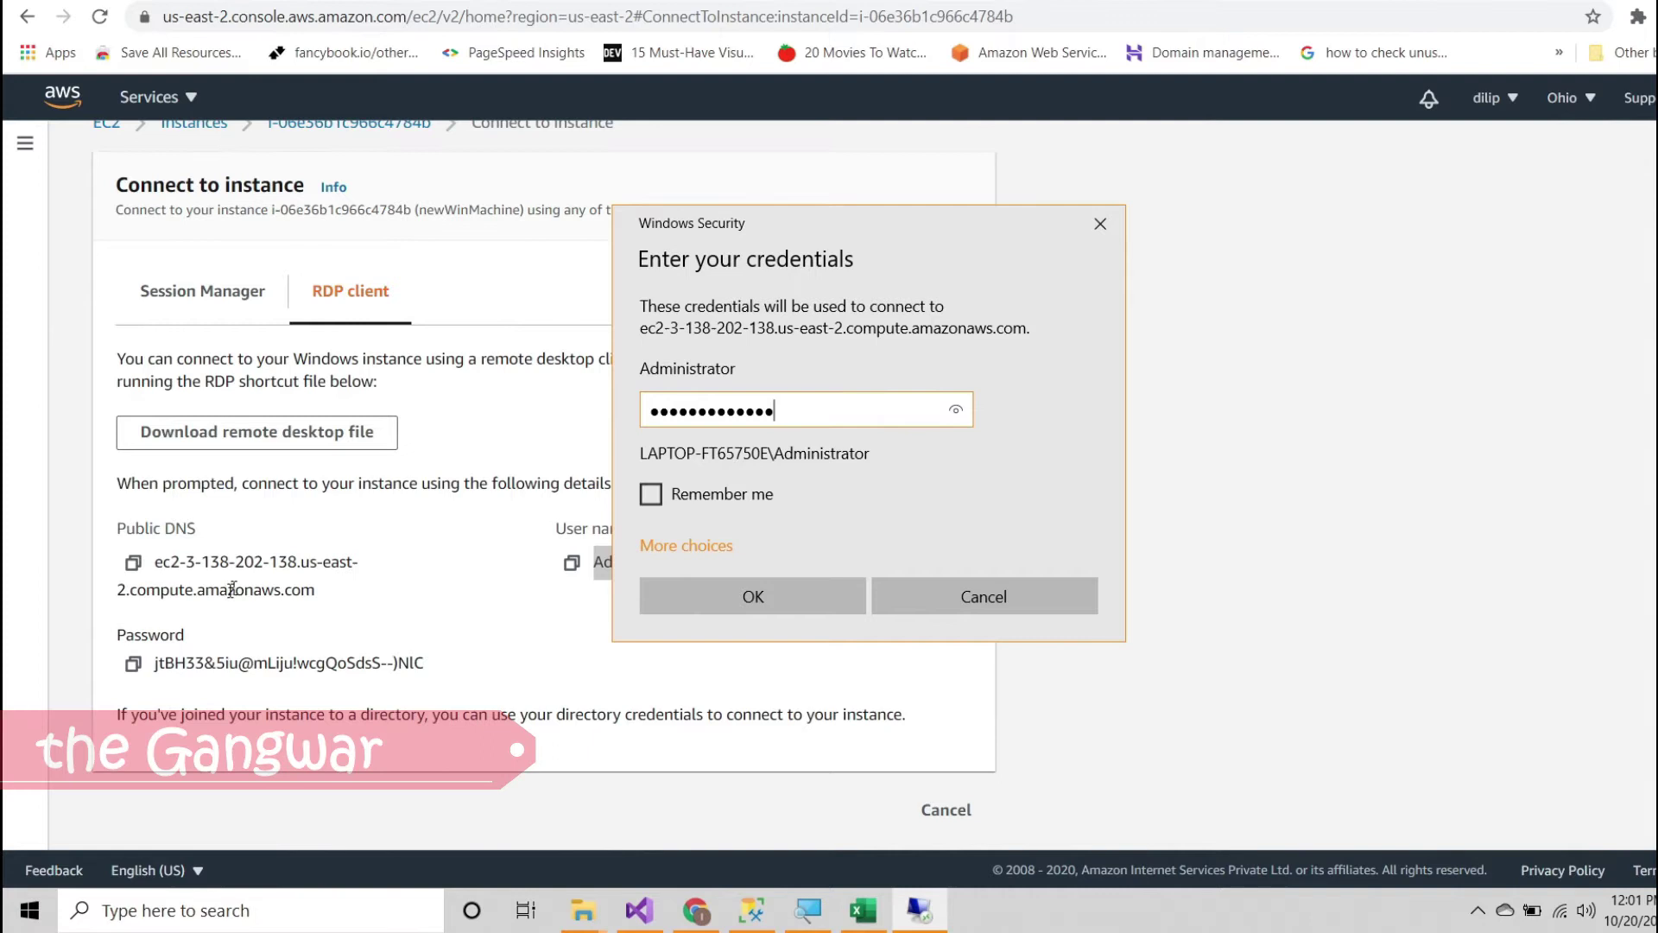
left_click(135, 665)
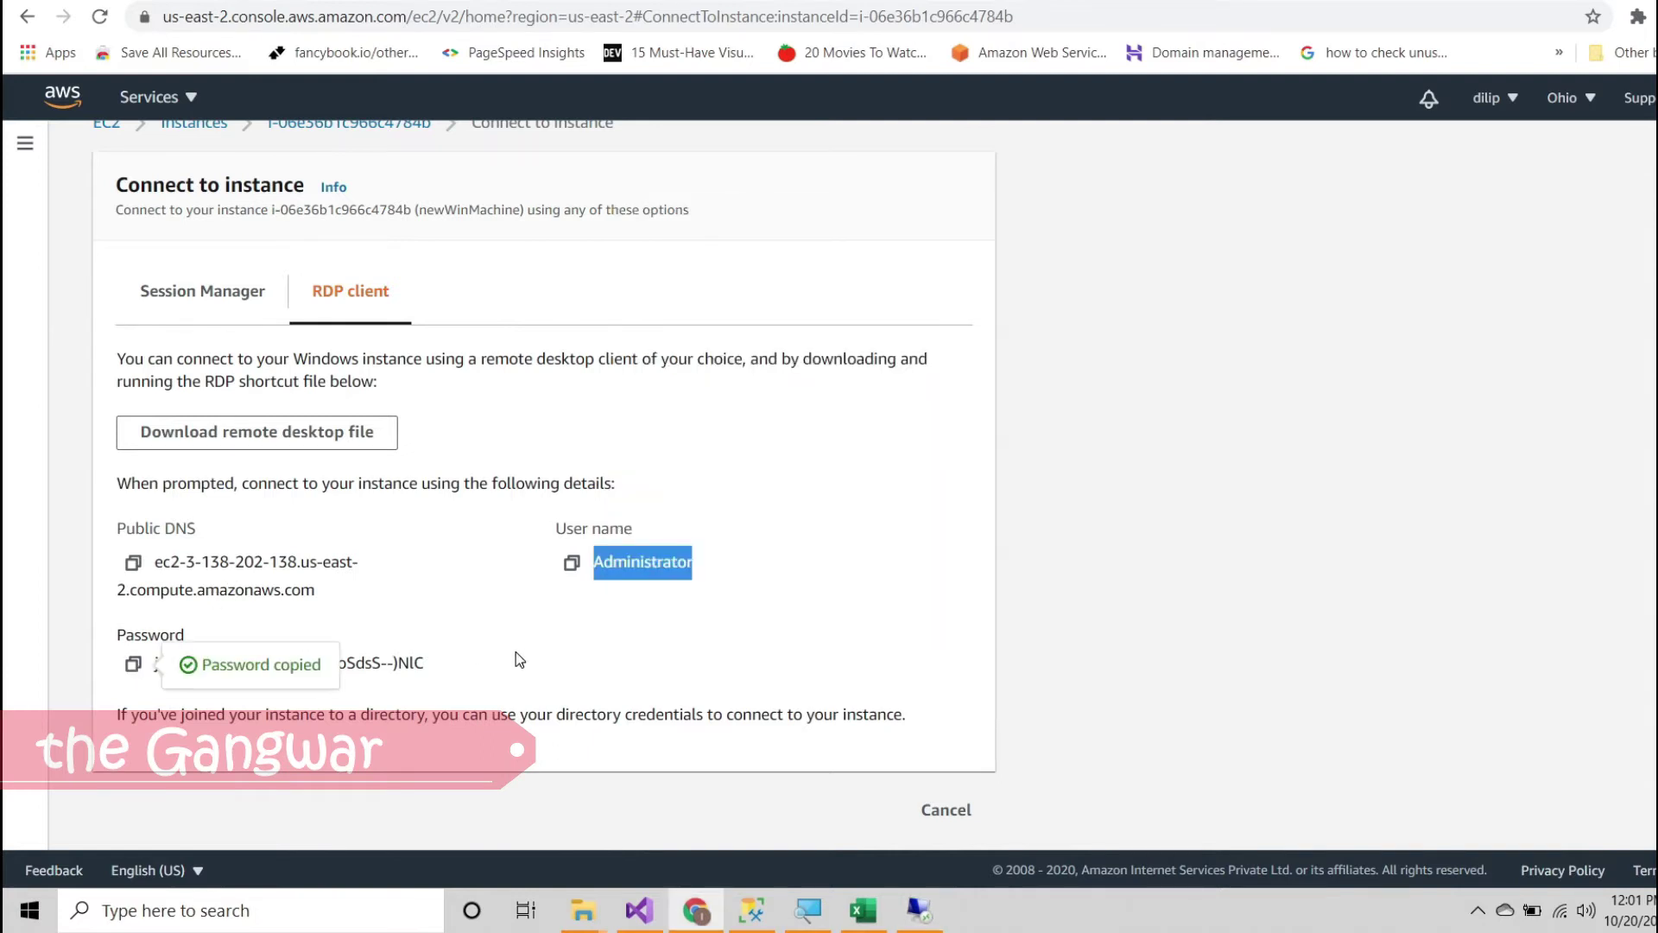
key("alt+Tab")
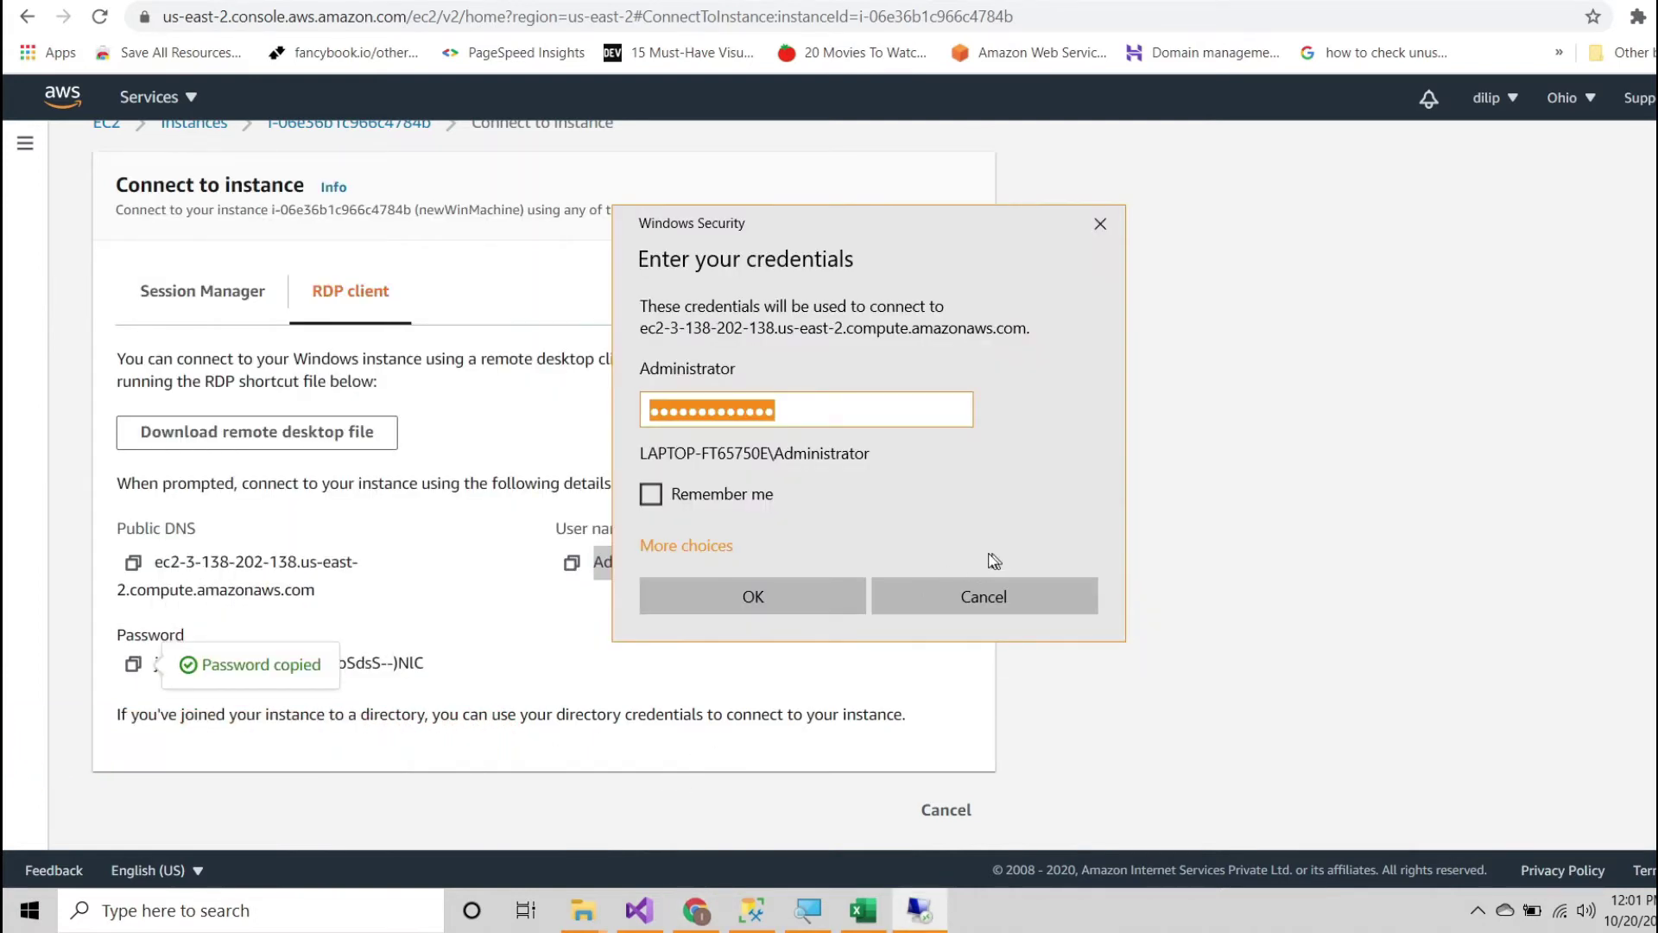
Step: Paste the password, tick Remember me, submit, and accept the certificate warning
left_click(734, 603)
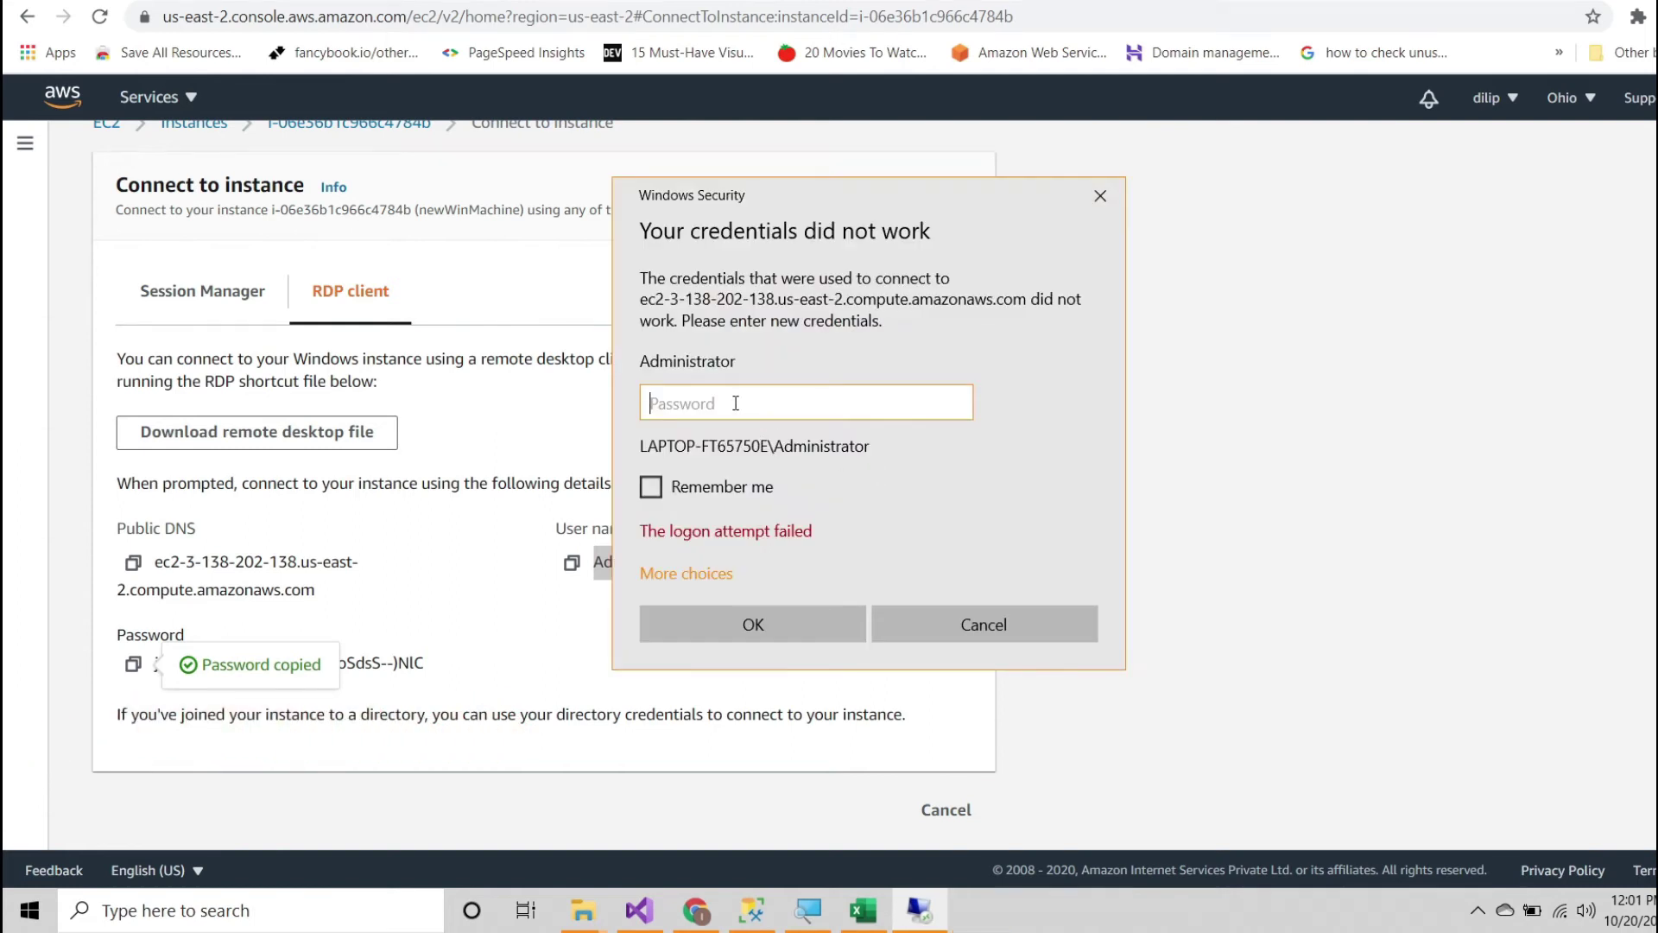
key("ctrl+v")
left_click(688, 485)
left_click(741, 610)
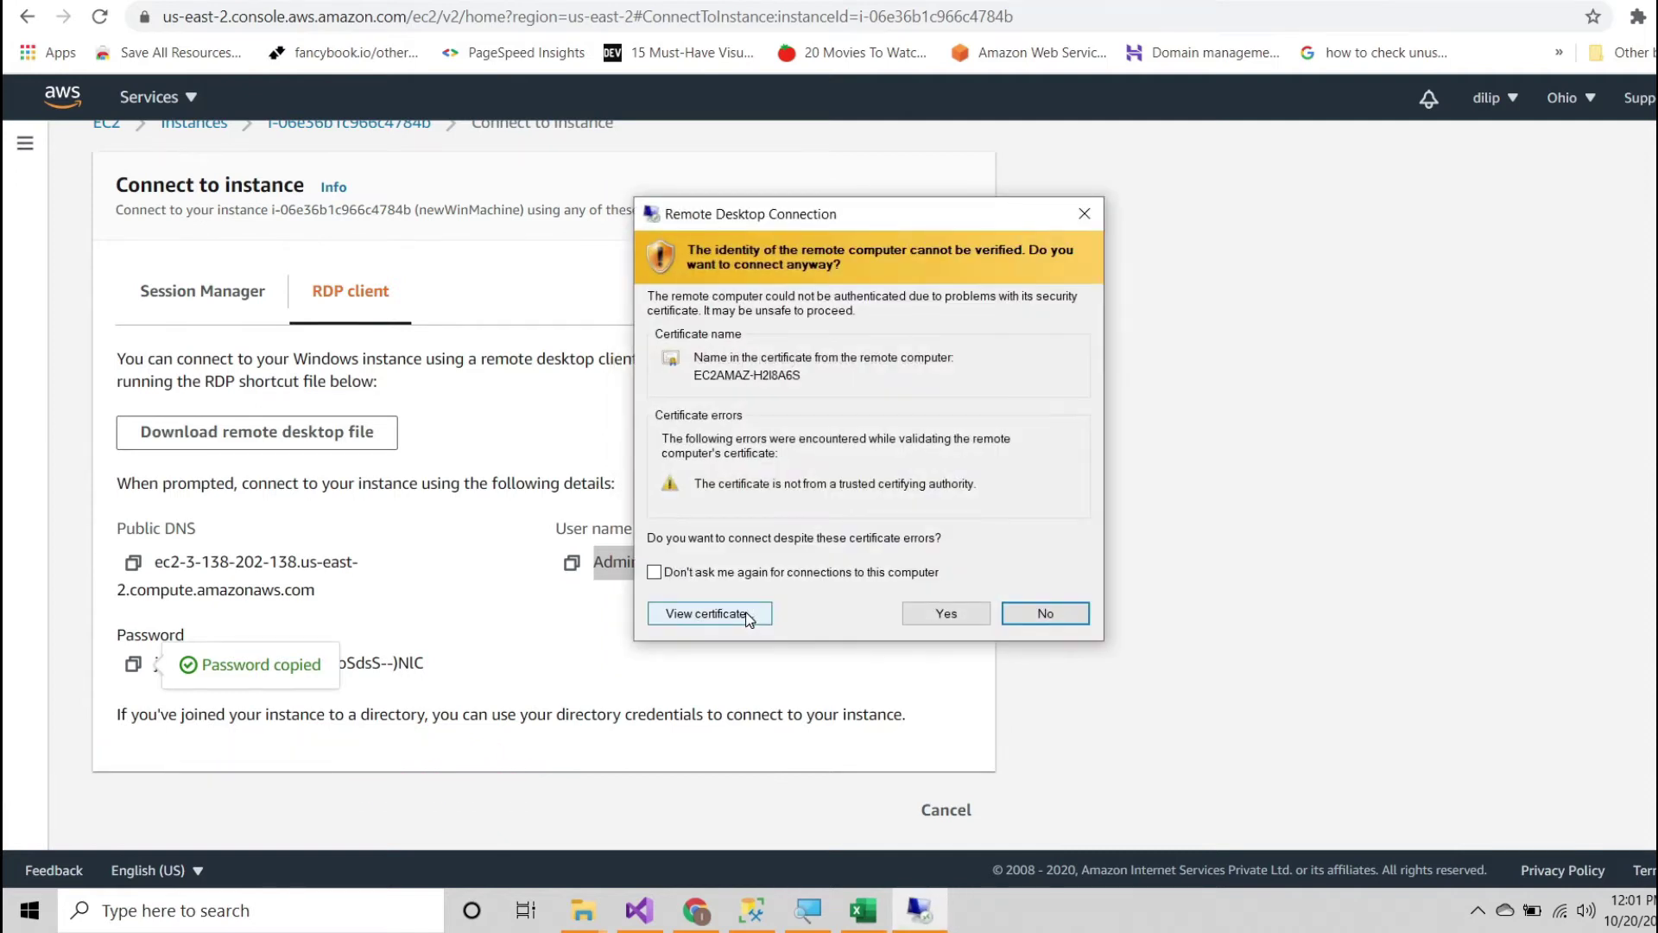
left_click(941, 612)
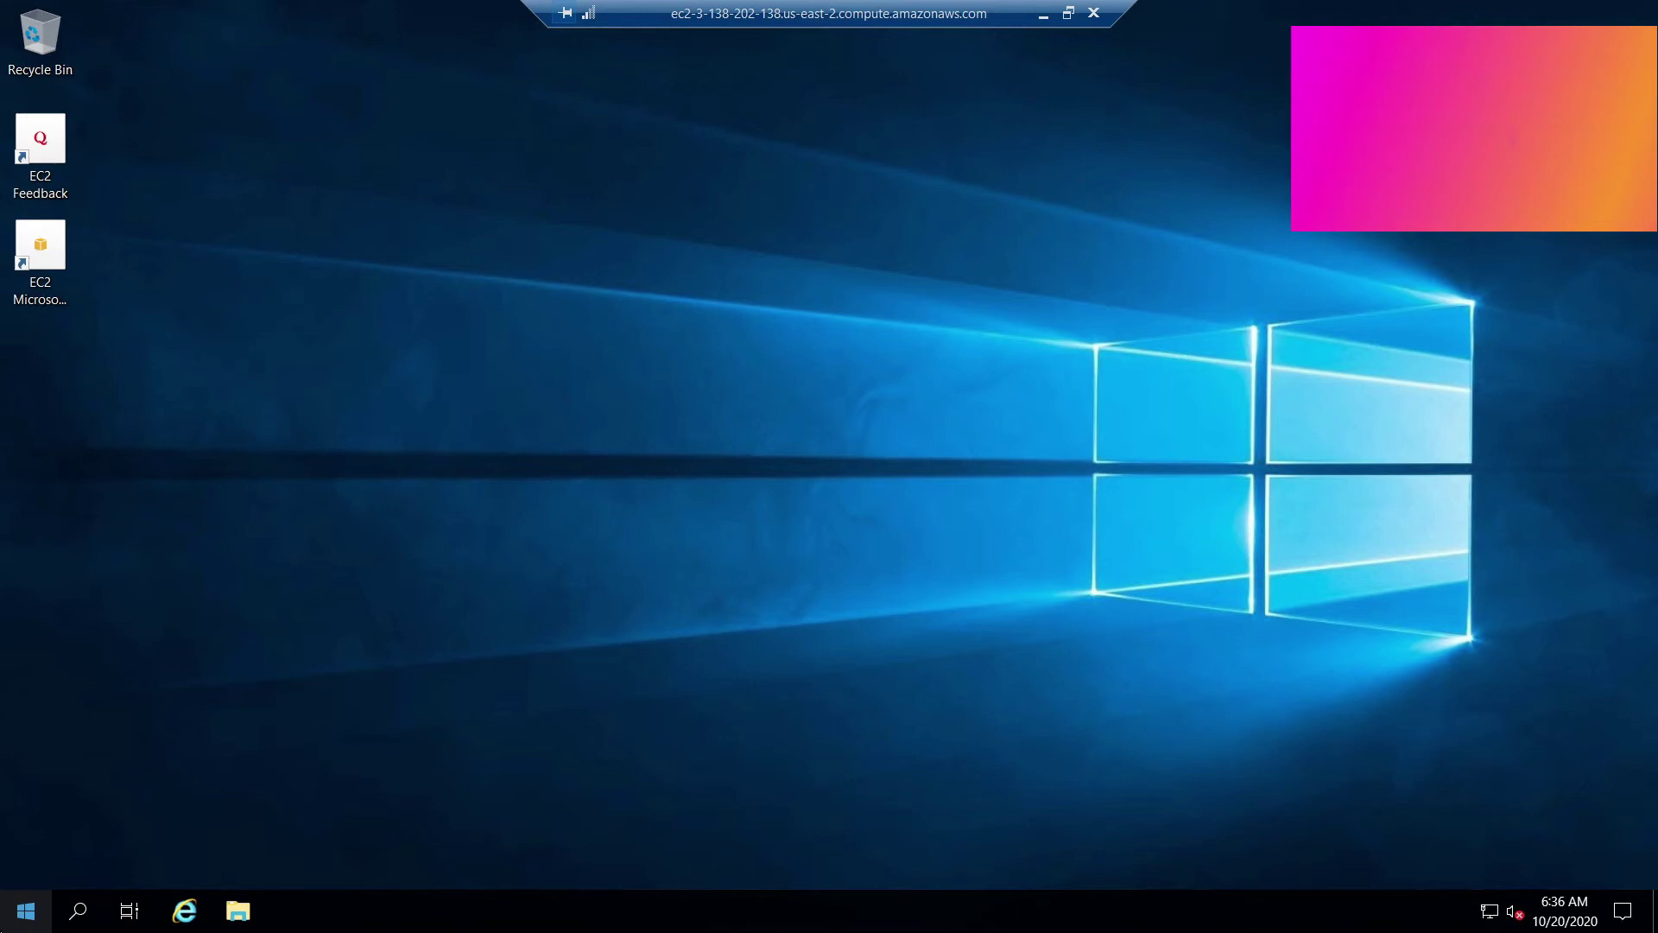
Step: Launch Server Manager from Start, dismiss the Windows Admin Center notice, and start Add roles and features
left_click(26, 912)
left_click(403, 318)
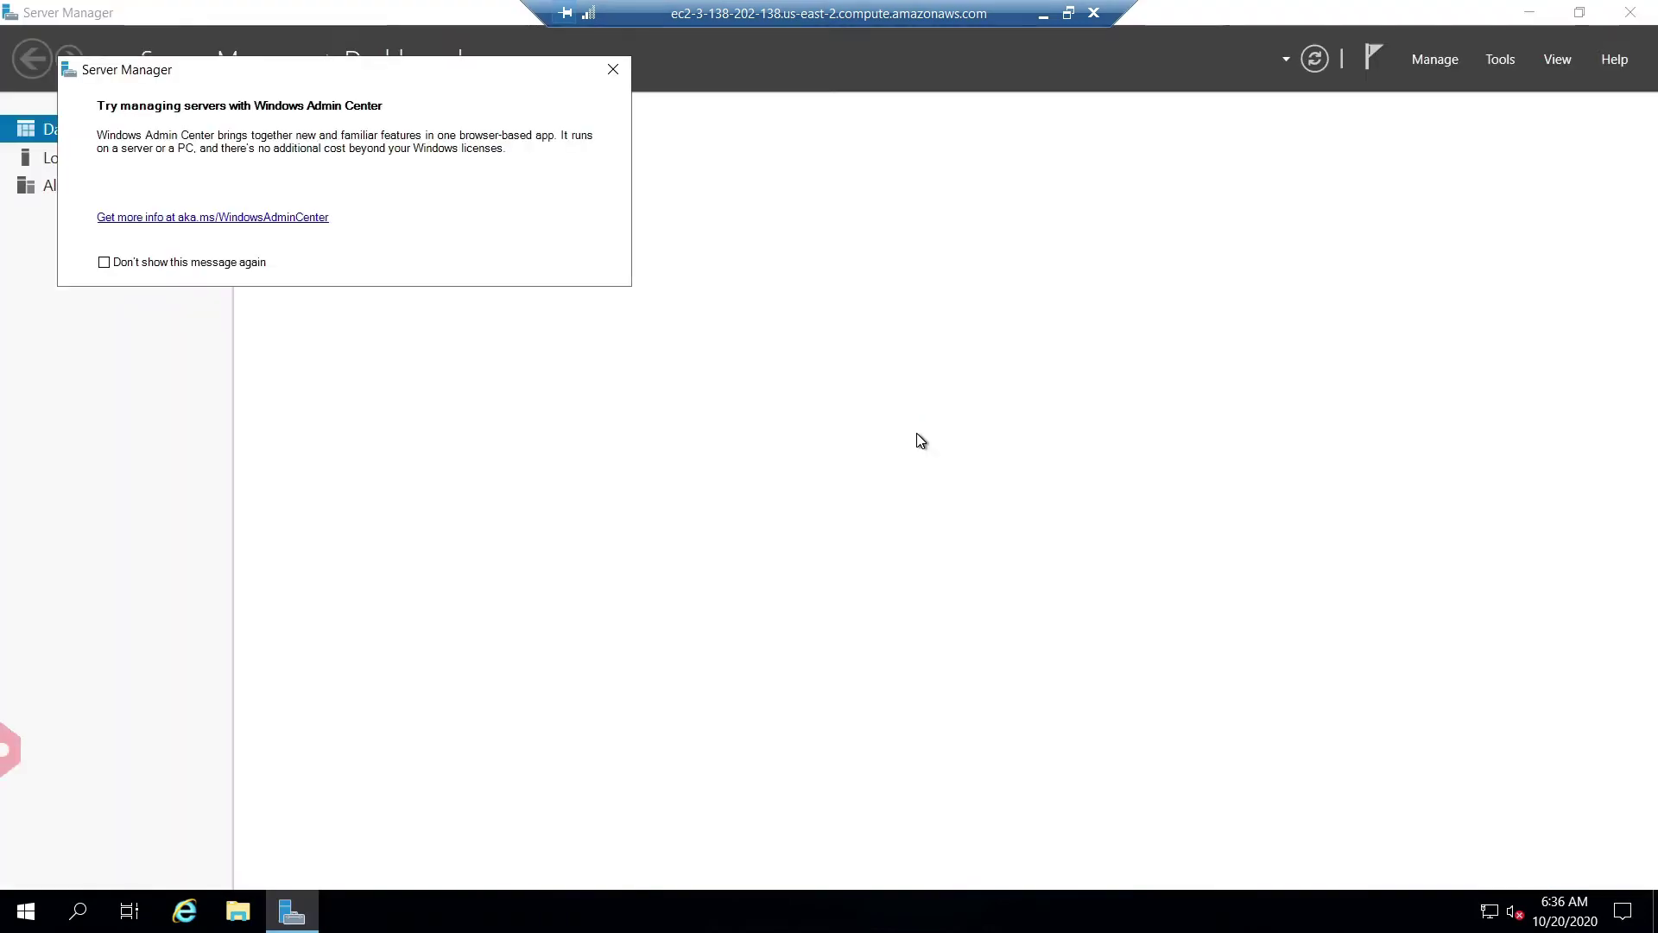
left_click(606, 72)
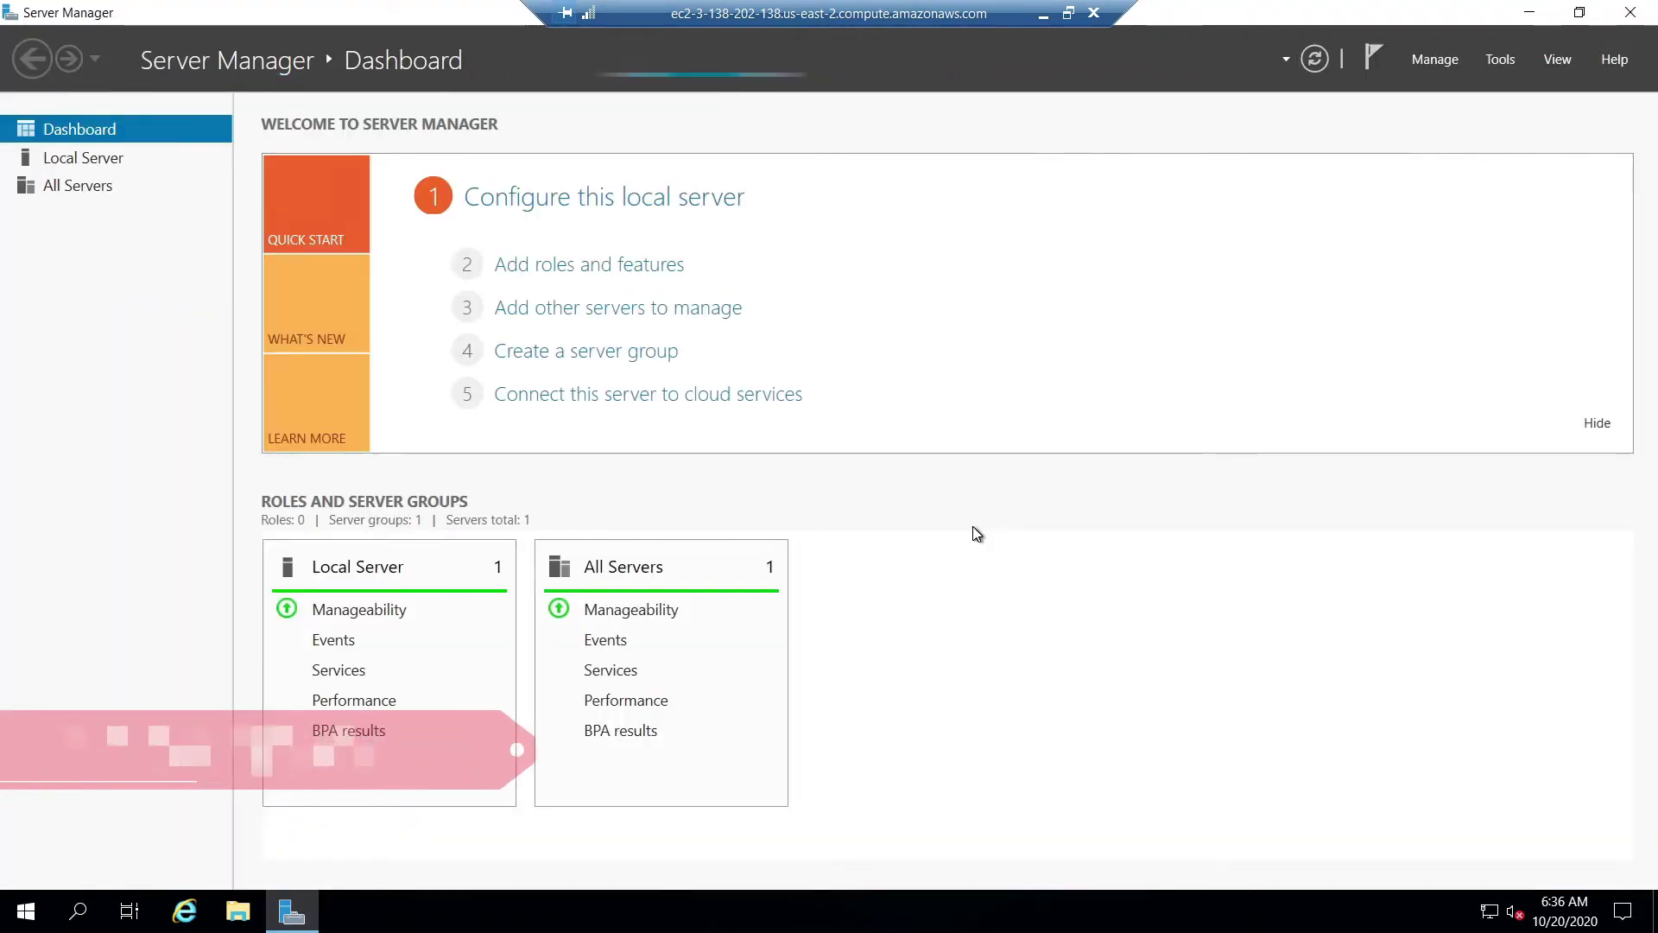
left_click(557, 264)
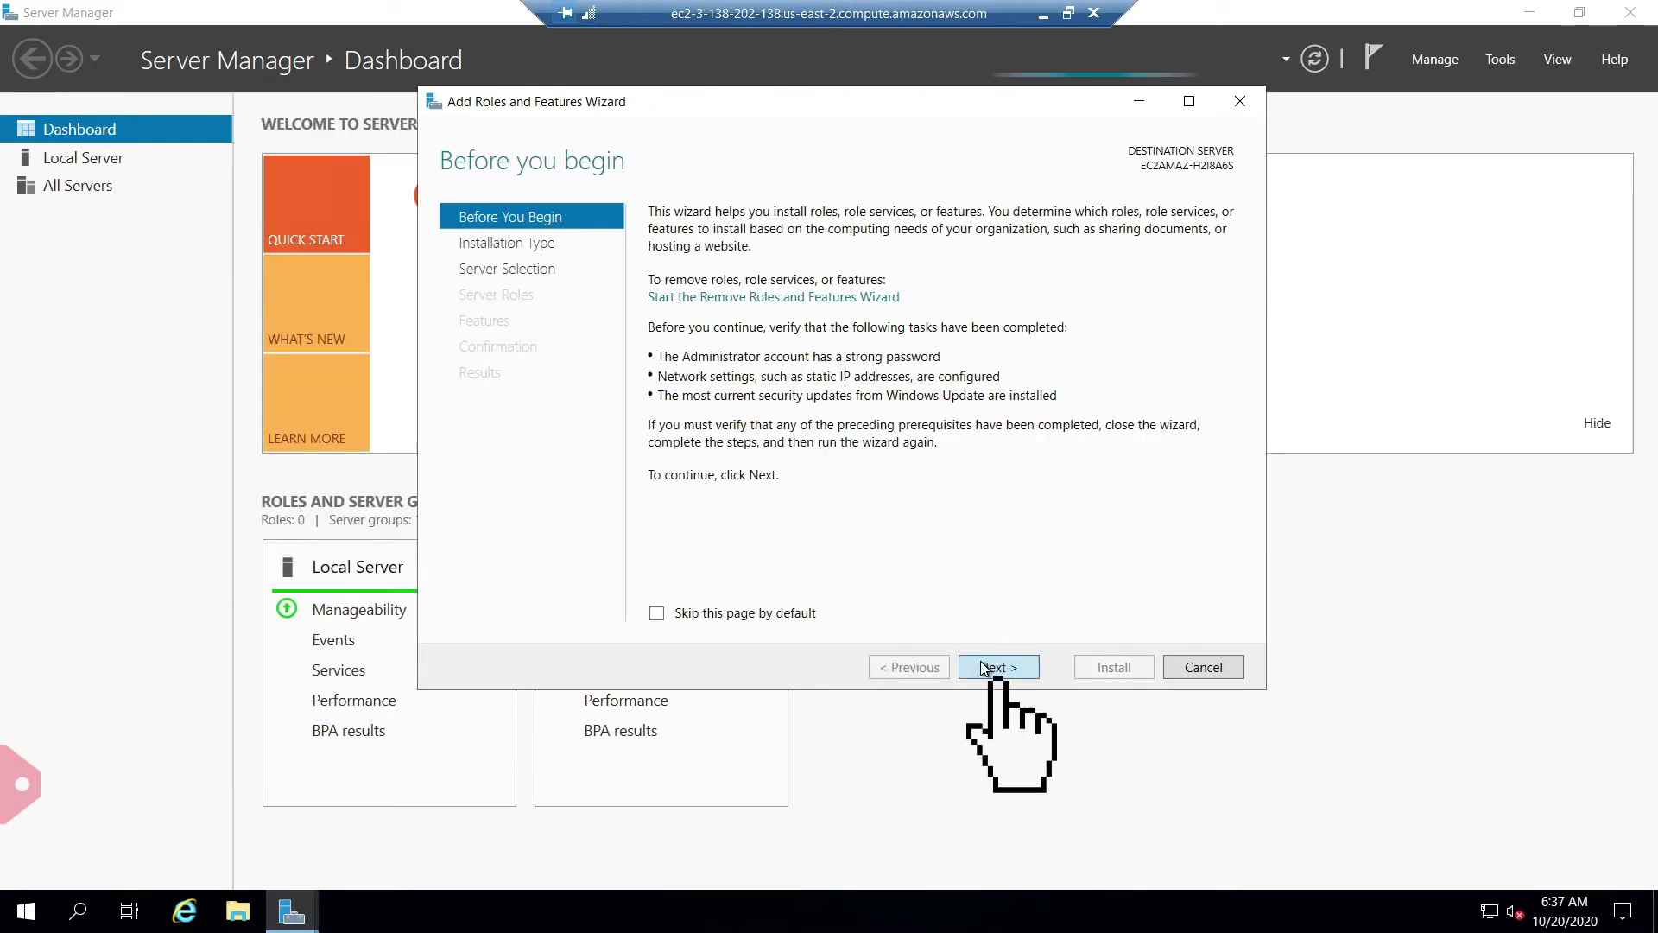
Step: Keep a role-based install on this server and select Web Server (IIS) with its required features
left_click(982, 665)
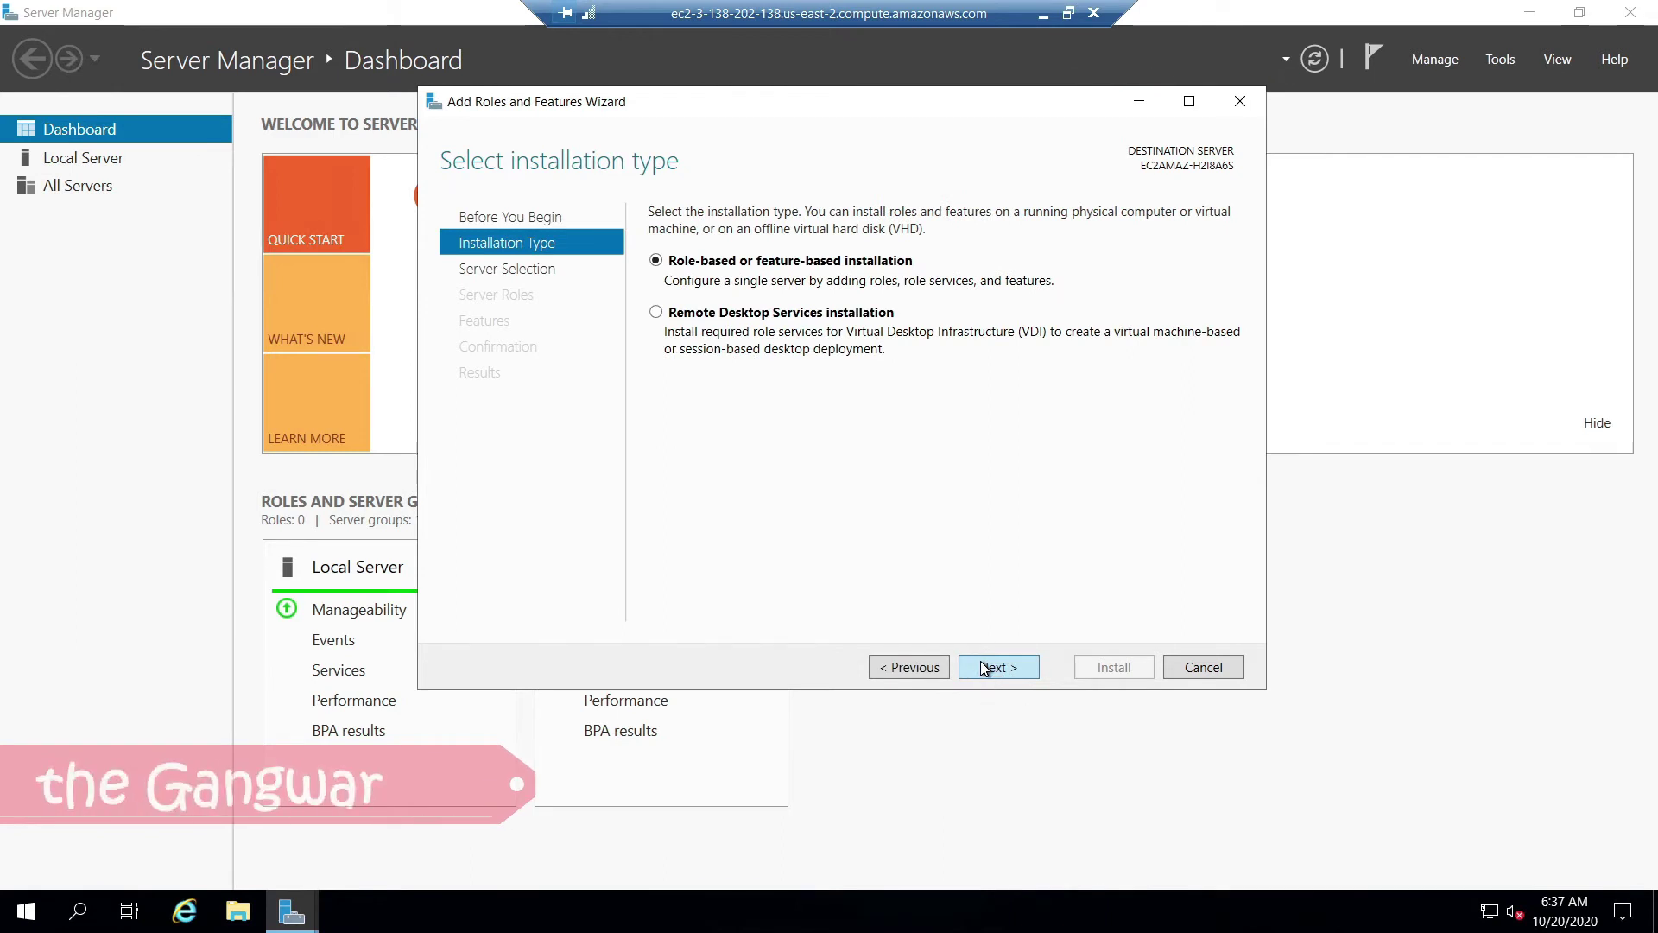
left_click(985, 668)
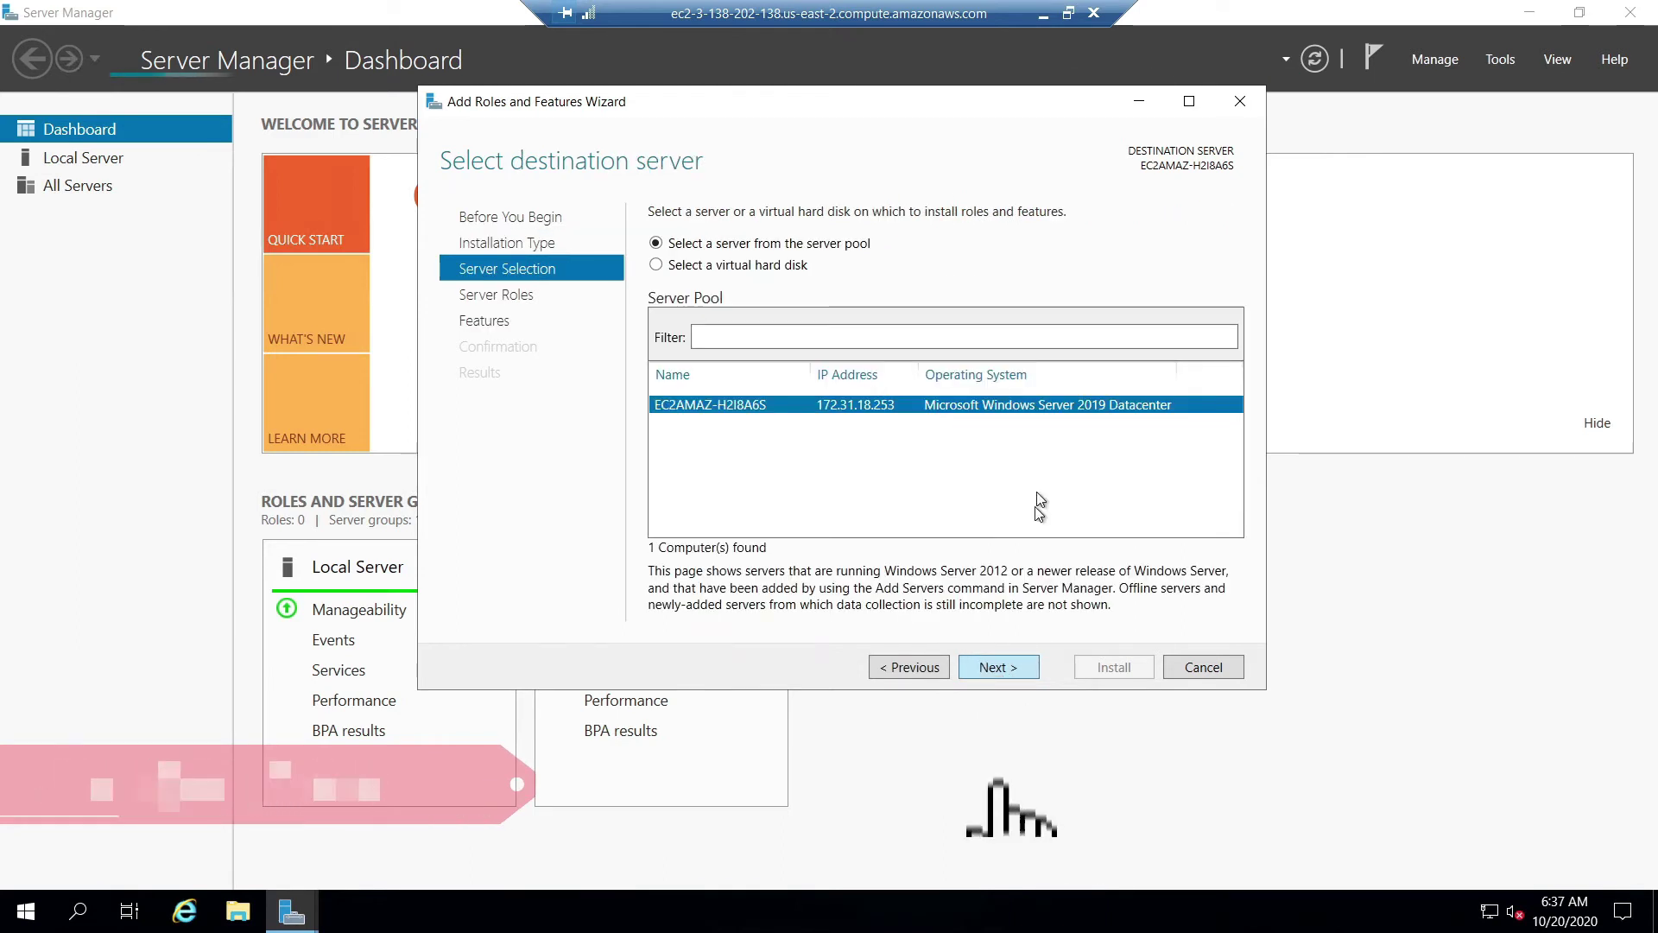
left_click(1014, 666)
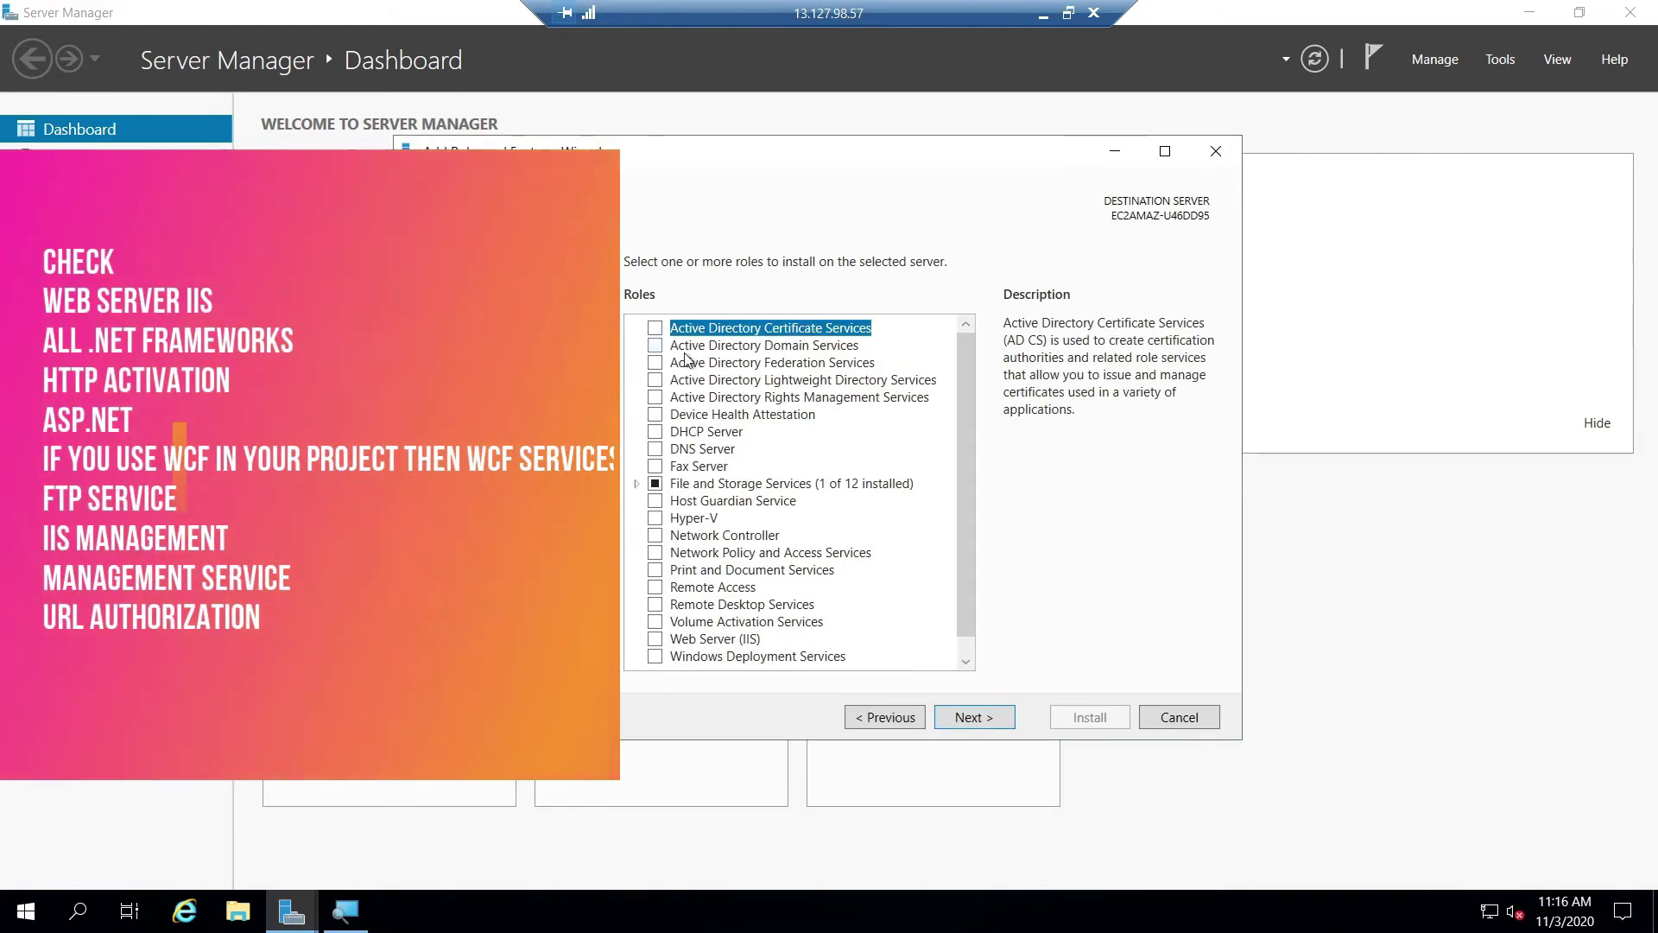
key("Down")
key("Down")
key("Down")
key("Down")
key("Down")
key("Down")
key("Right")
key("Down")
key("Left")
key("Left")
key("Down")
key("Down")
key("Down")
key("Down")
key("Down")
key("Down")
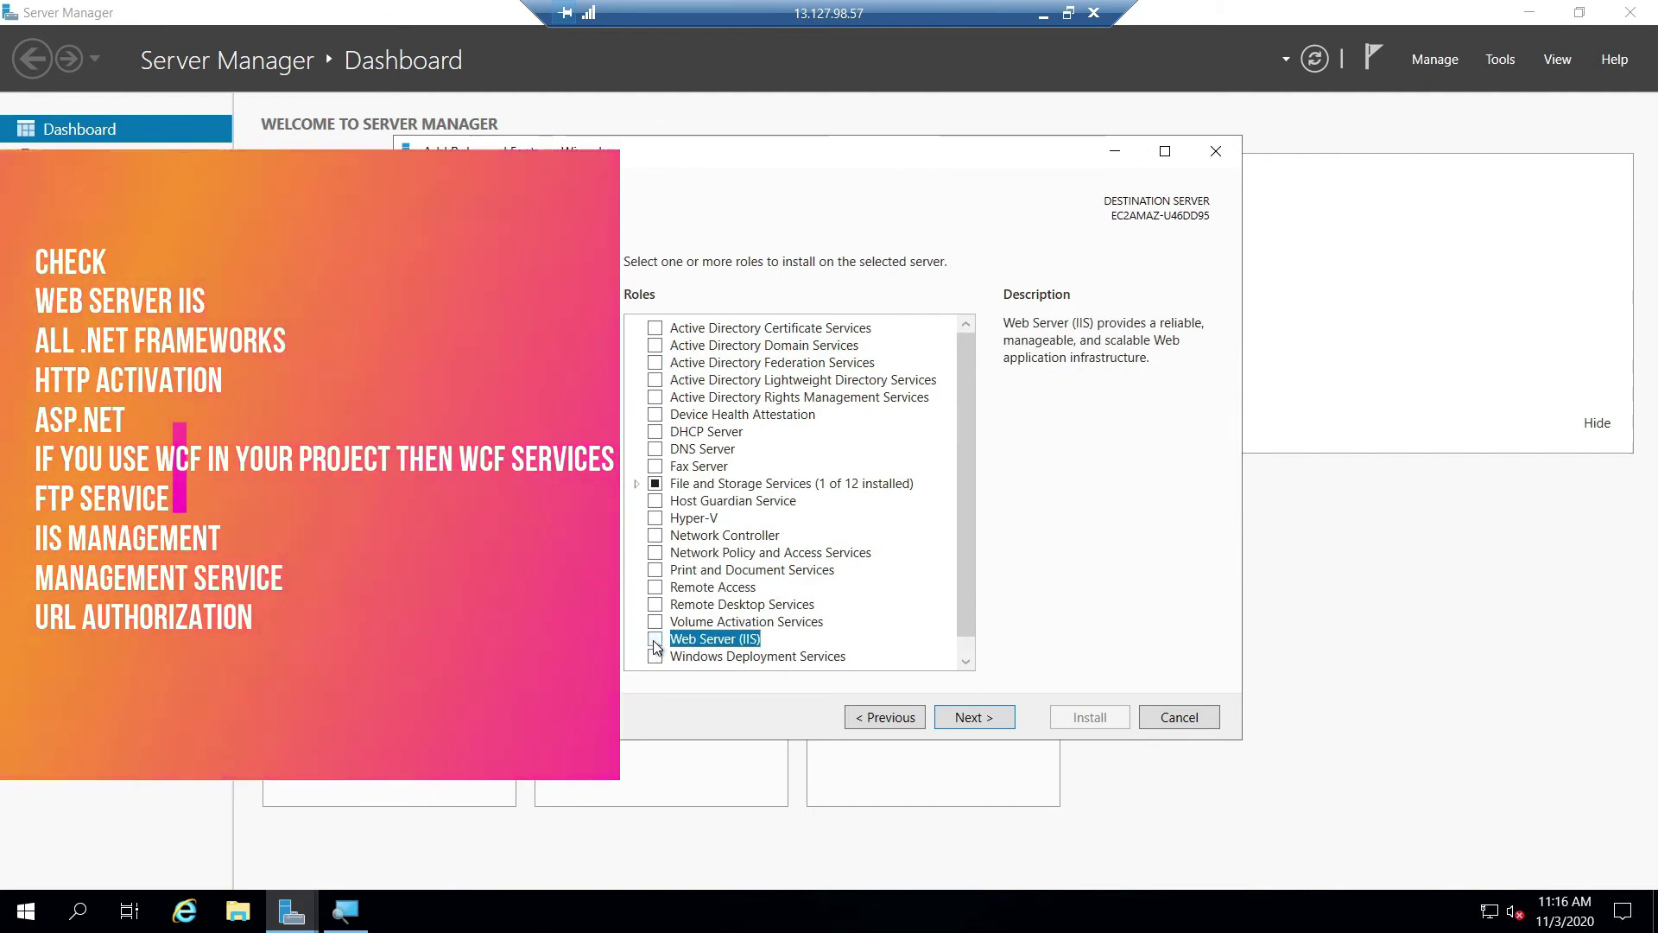
left_click(655, 639)
left_click(881, 617)
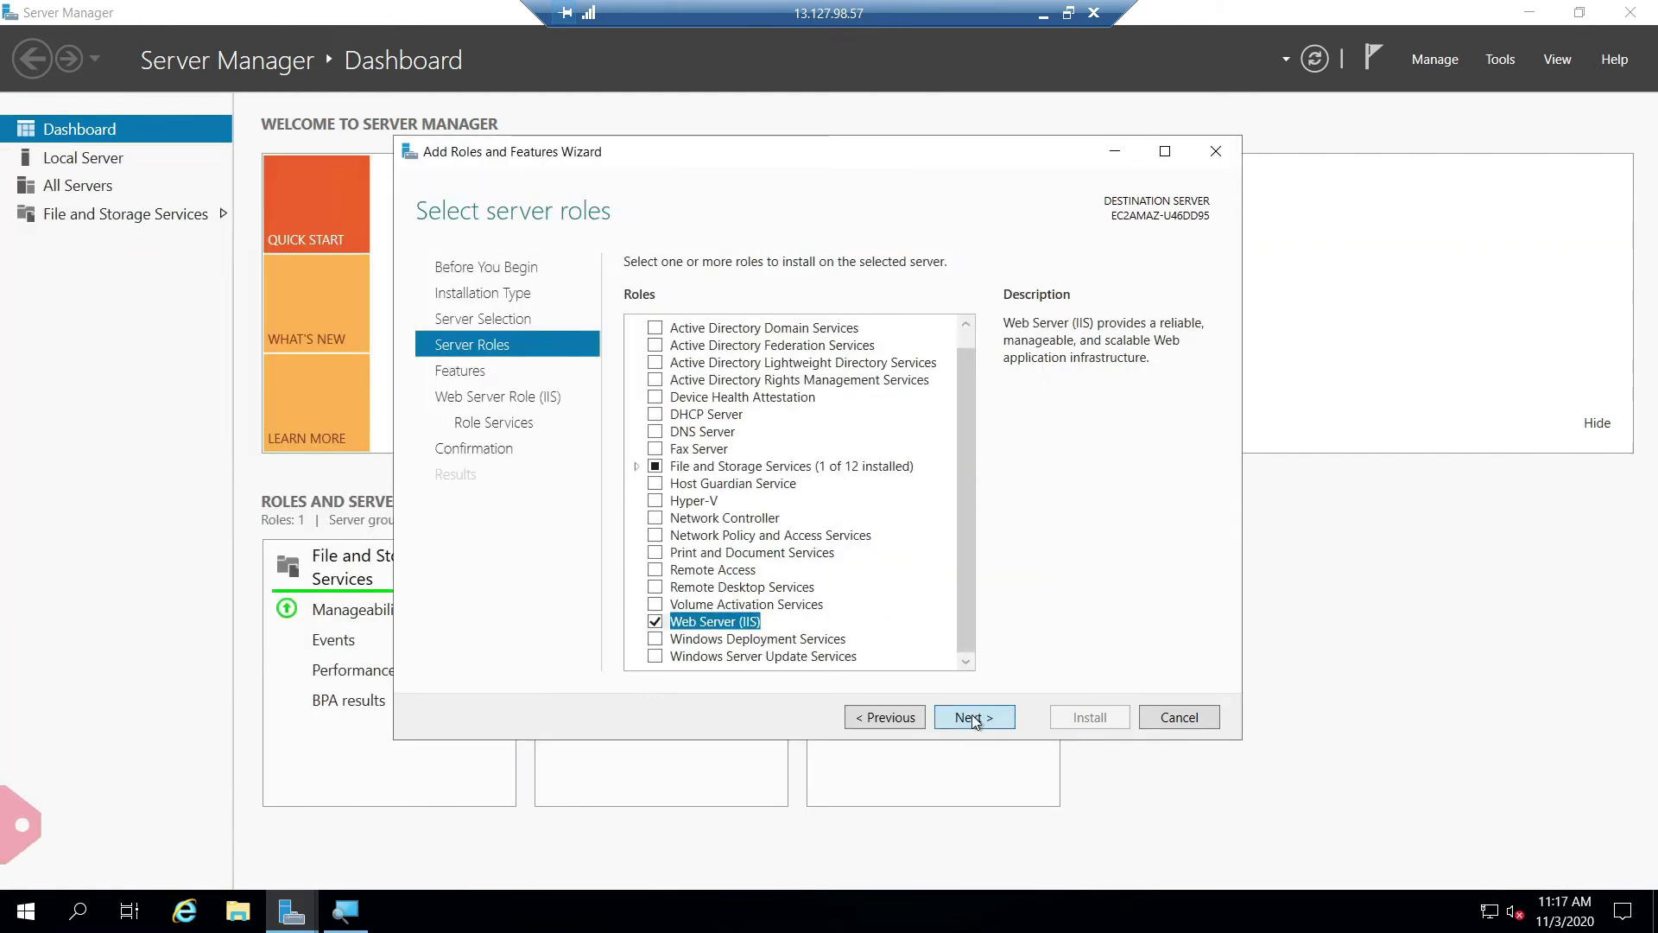
left_click(973, 718)
Step: Select .NET Framework 3.5 HTTP Activation with its required features and move past the features page
left_click(636, 328)
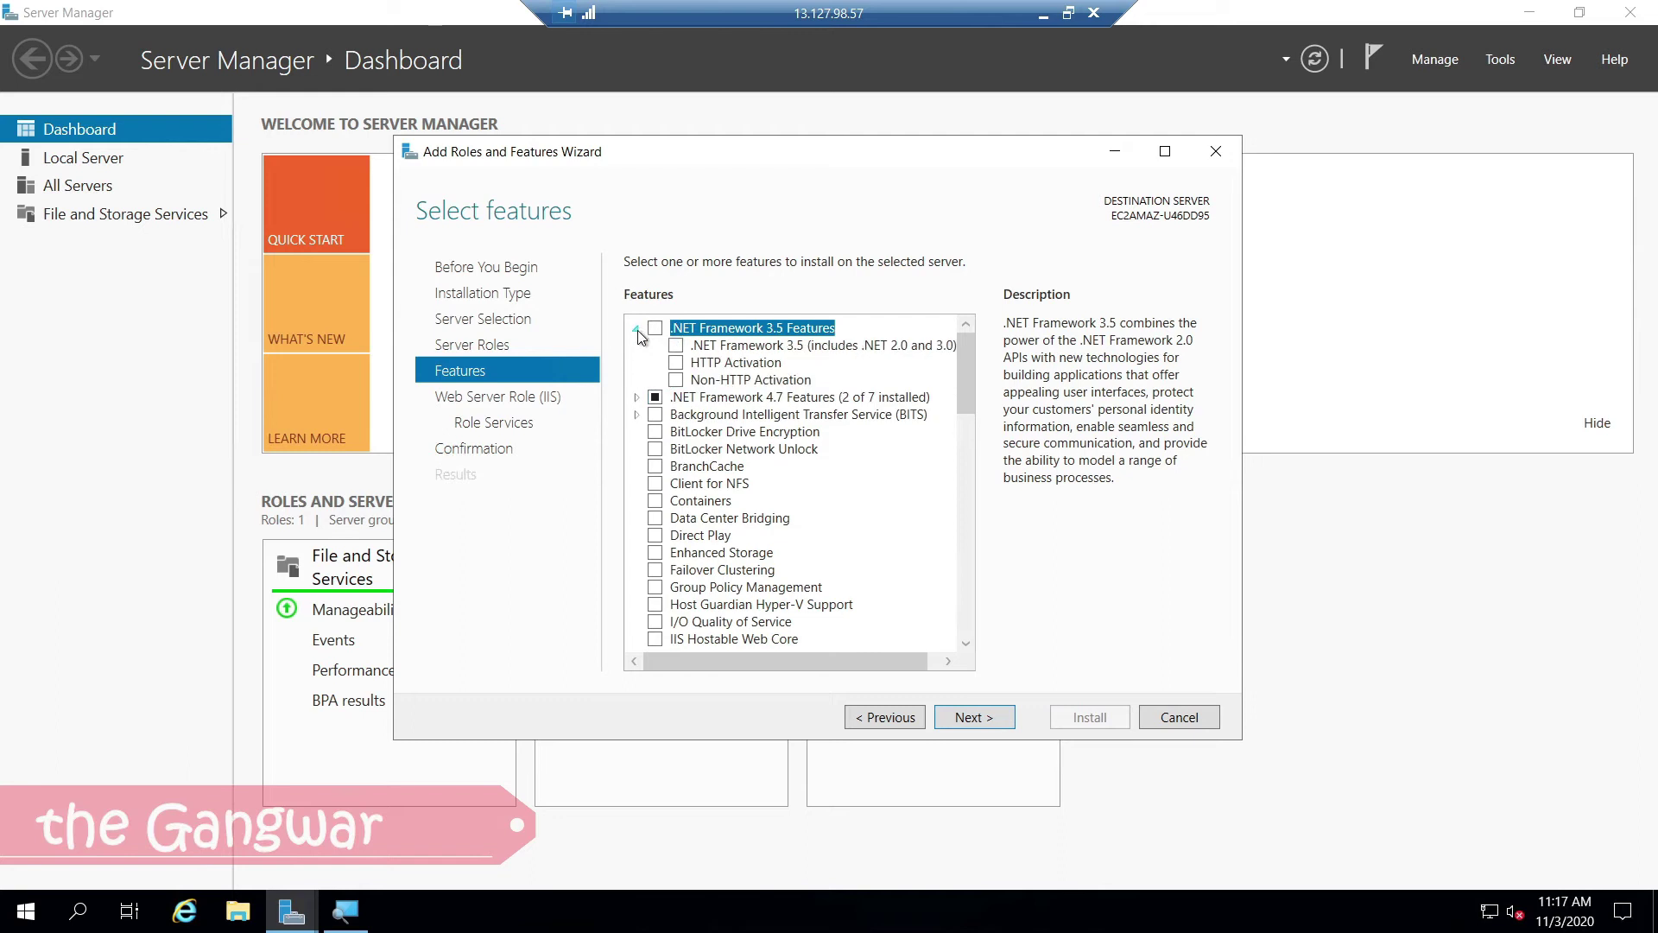
left_click(677, 362)
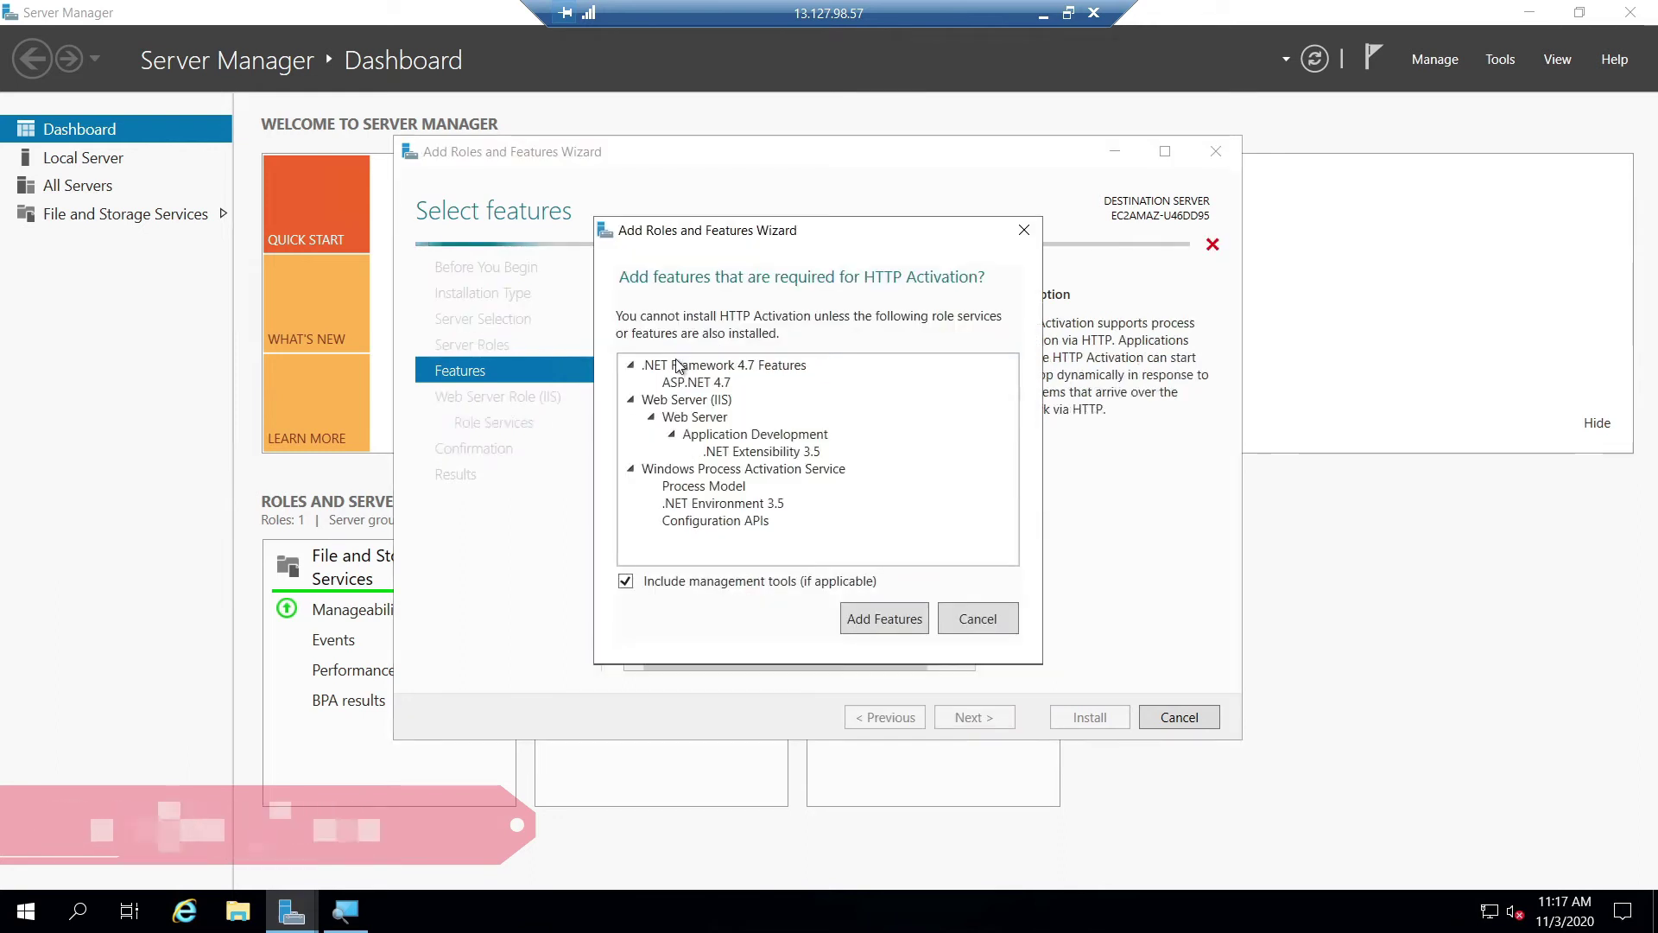
left_click(867, 619)
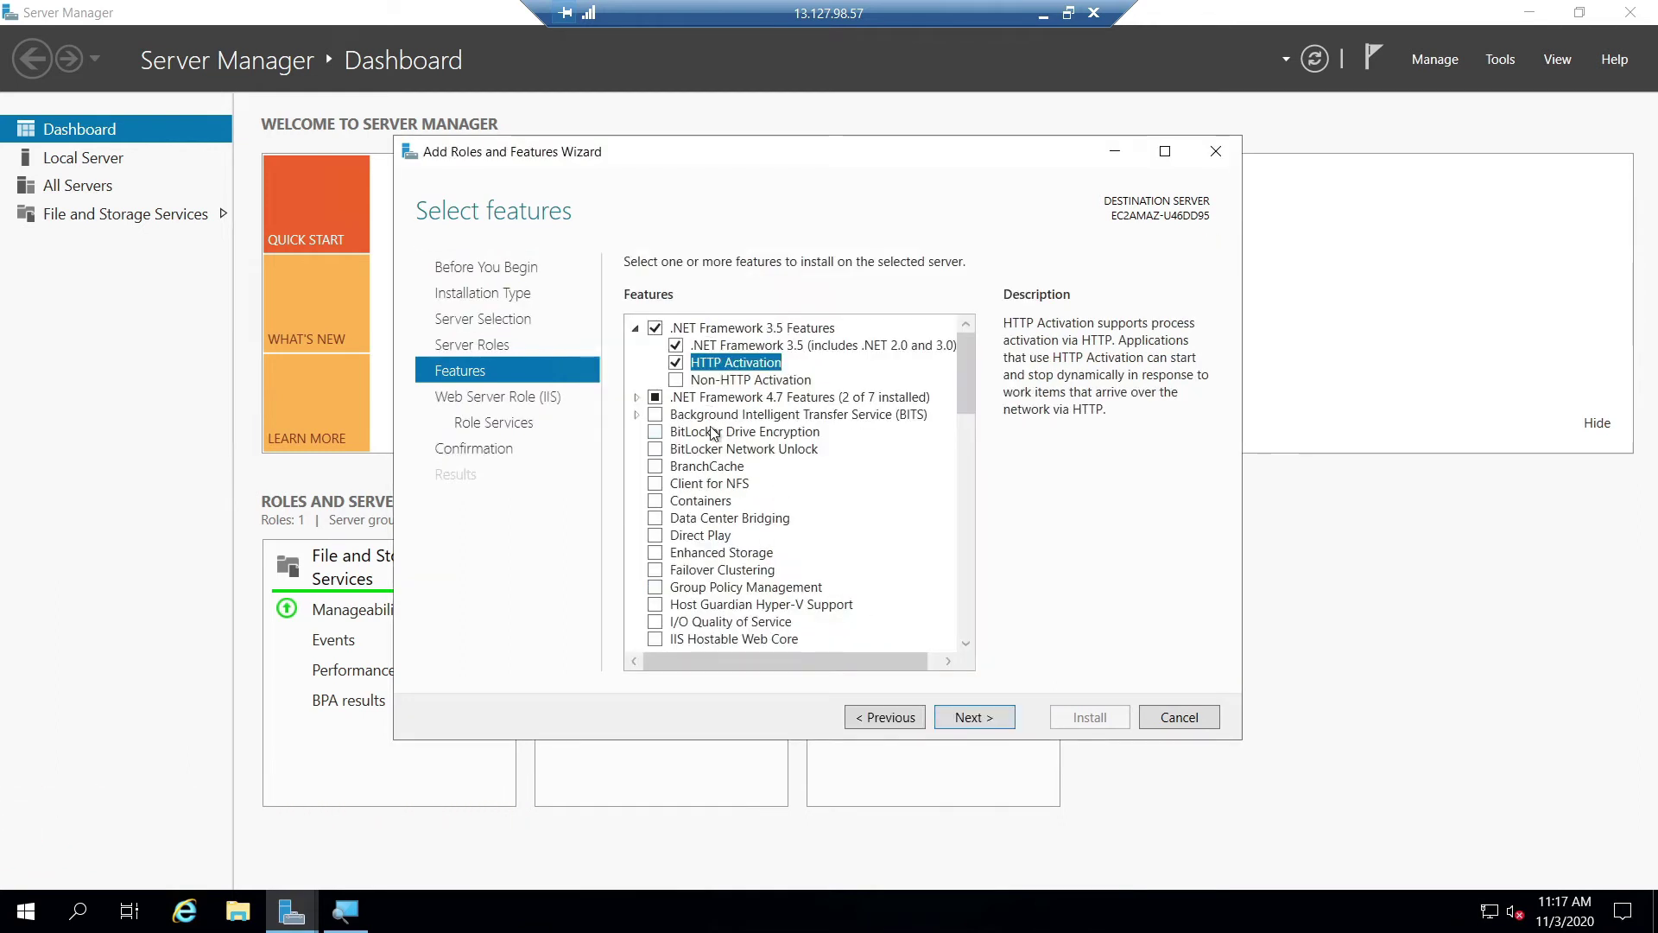
left_click(637, 396)
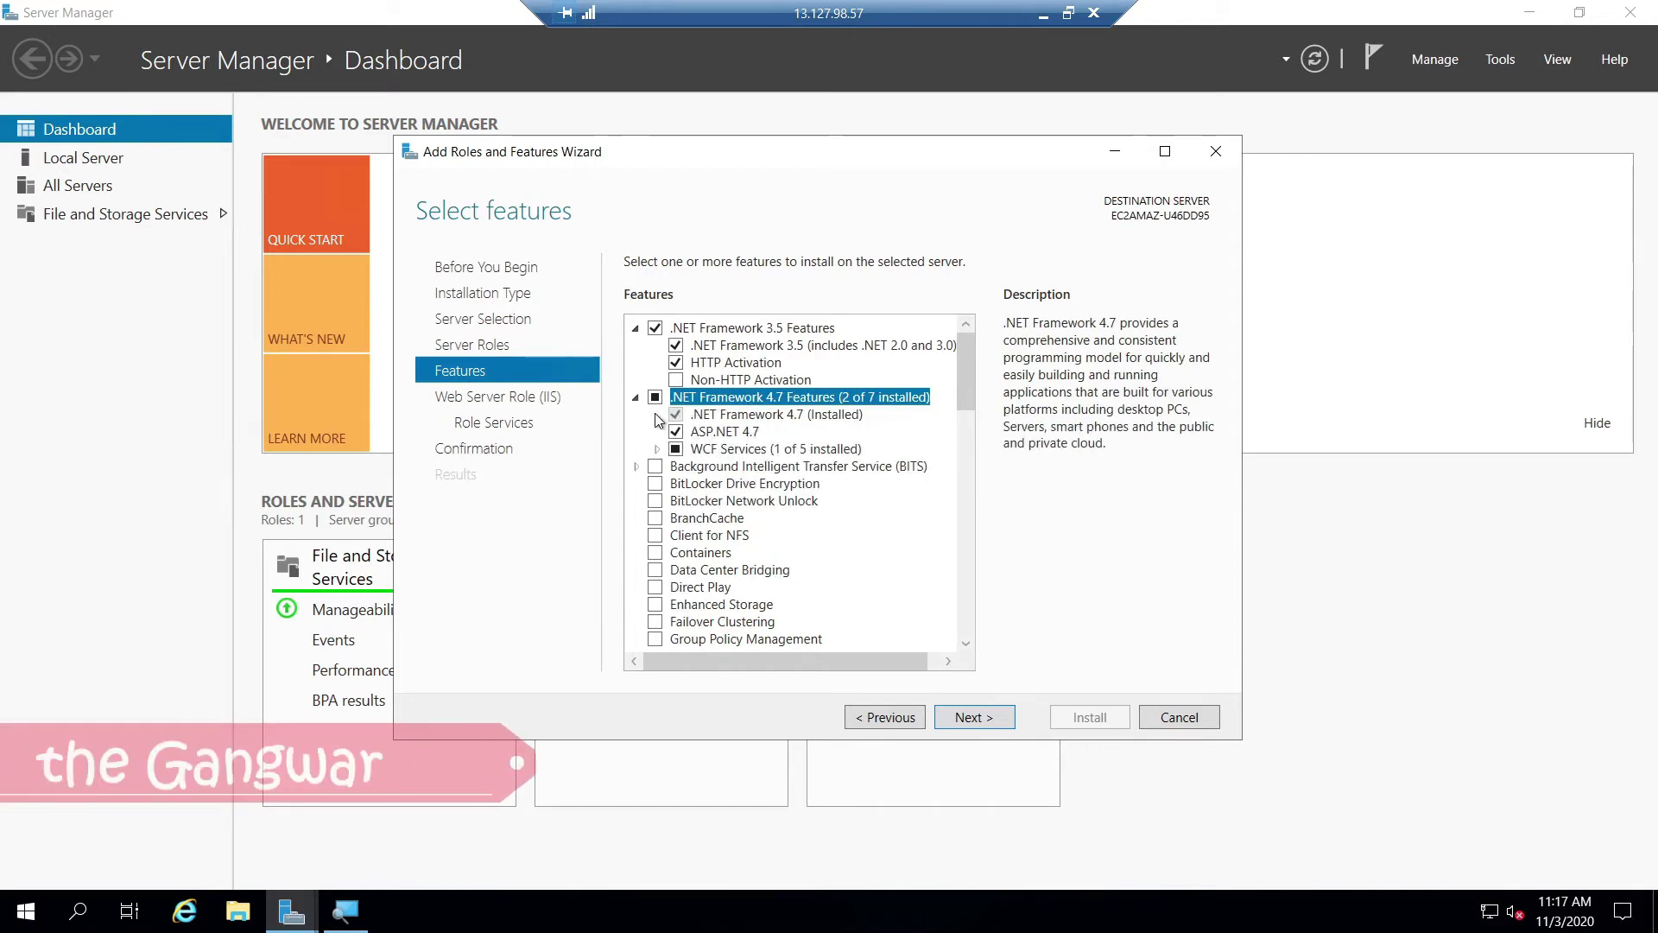
left_click(658, 450)
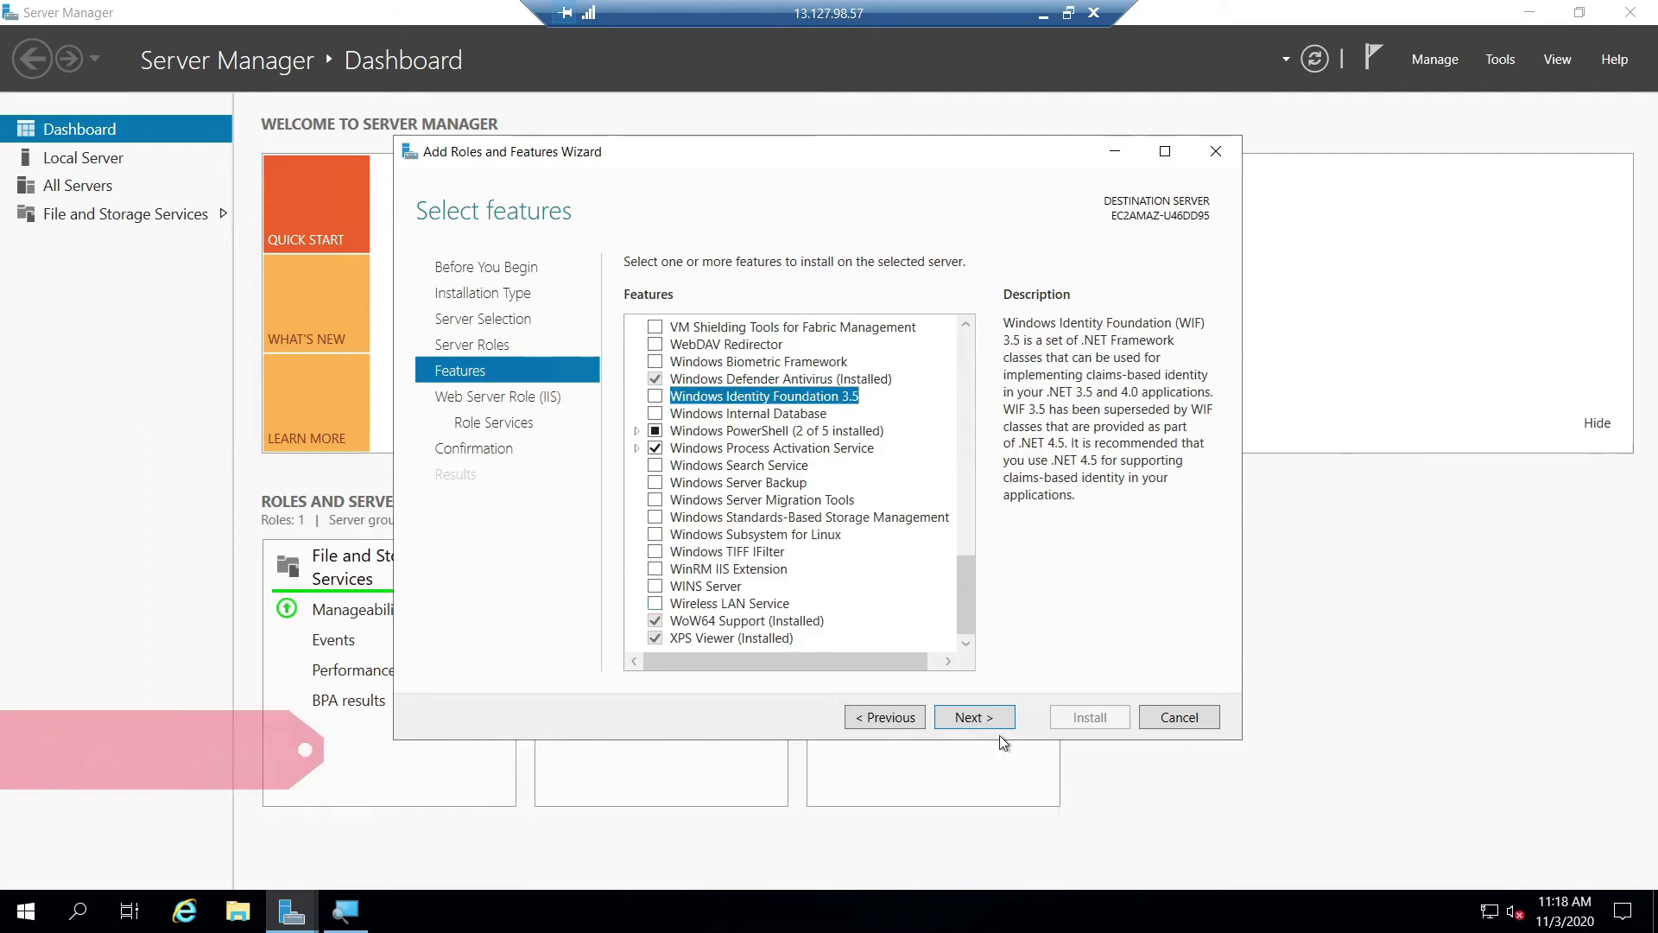
left_click(975, 717)
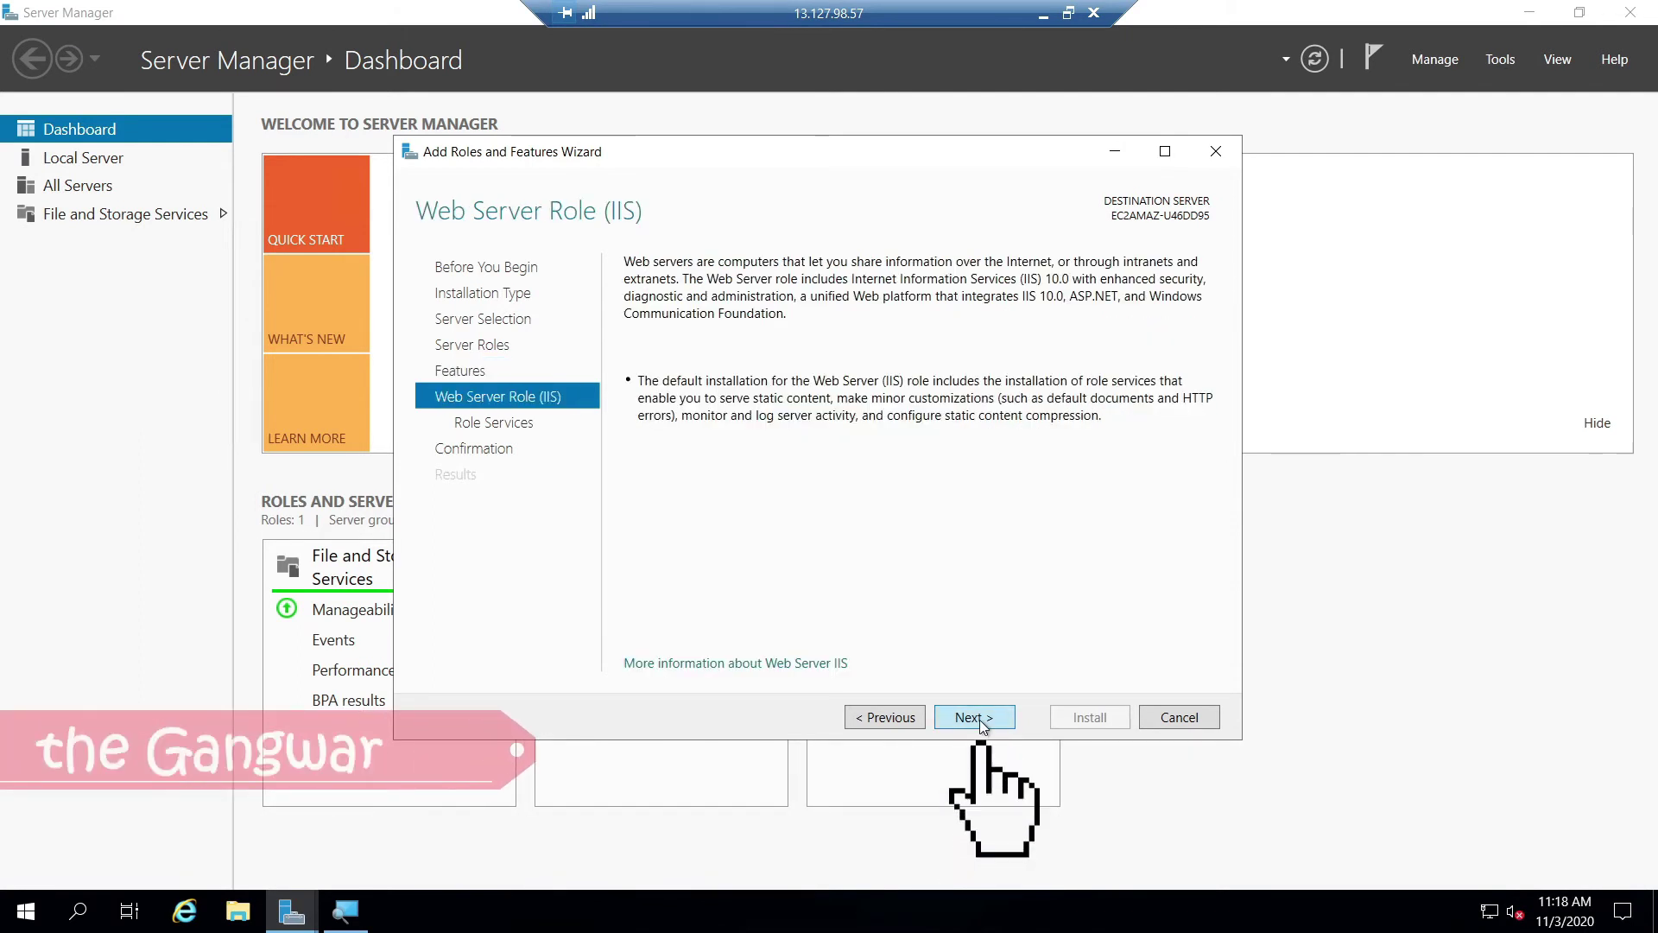
Step: Enable IIS 6 Management Compatibility, Management Scripts and Tools, and Management Service role services
left_click(977, 719)
left_click_drag(964, 417, 965, 609)
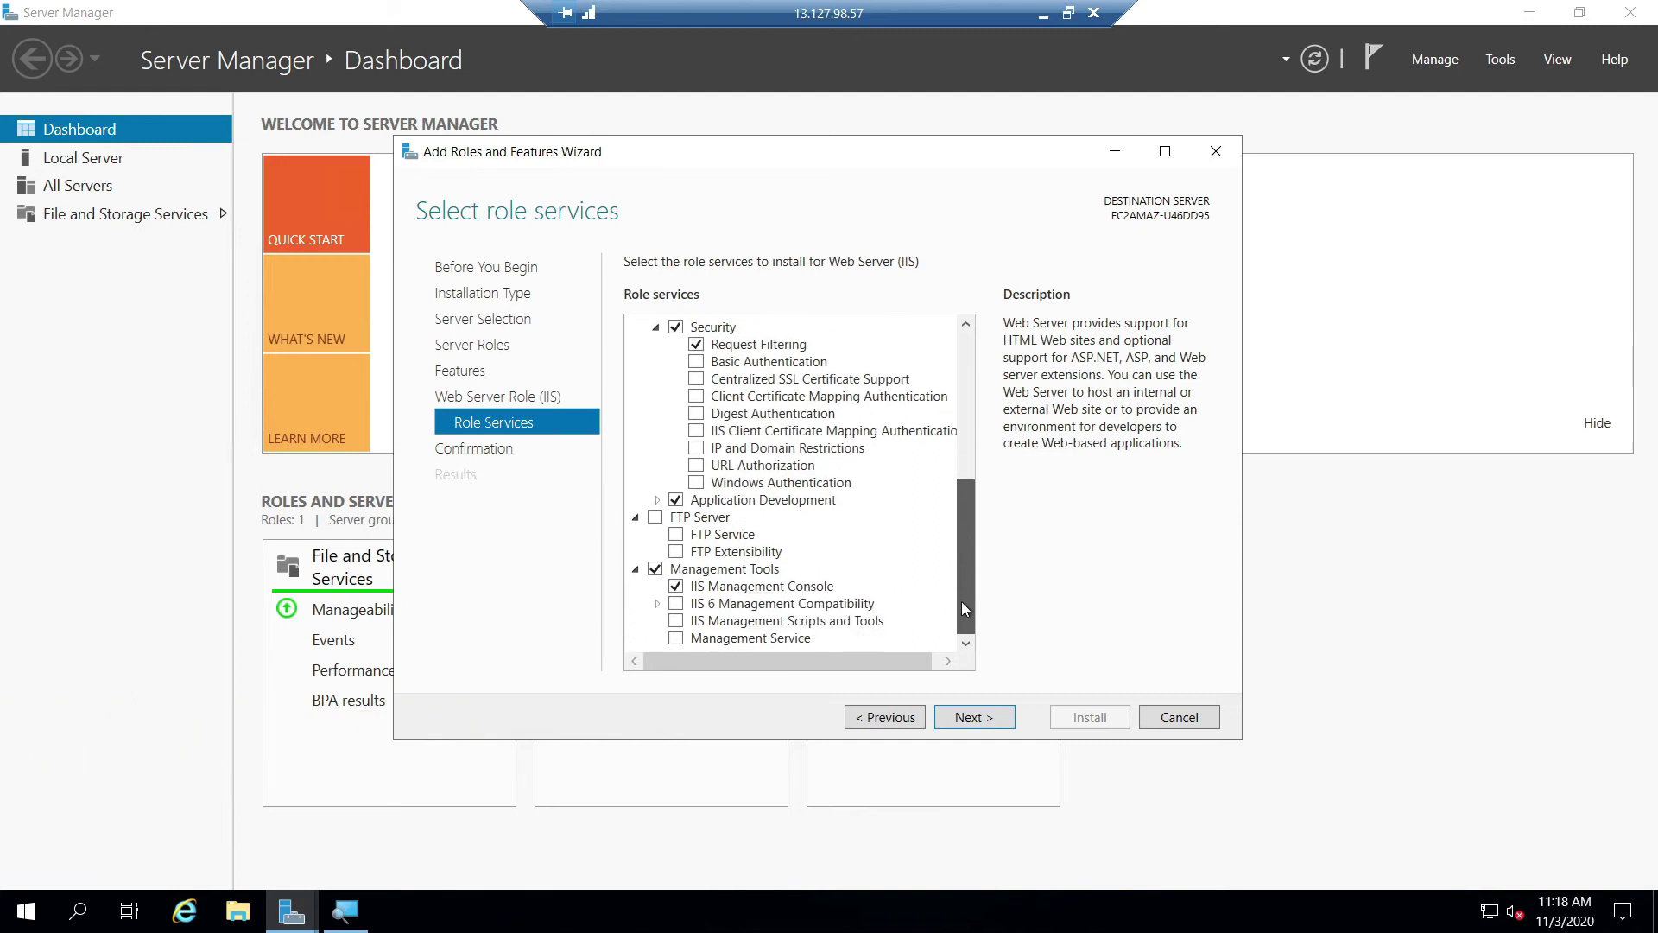
left_click(660, 604)
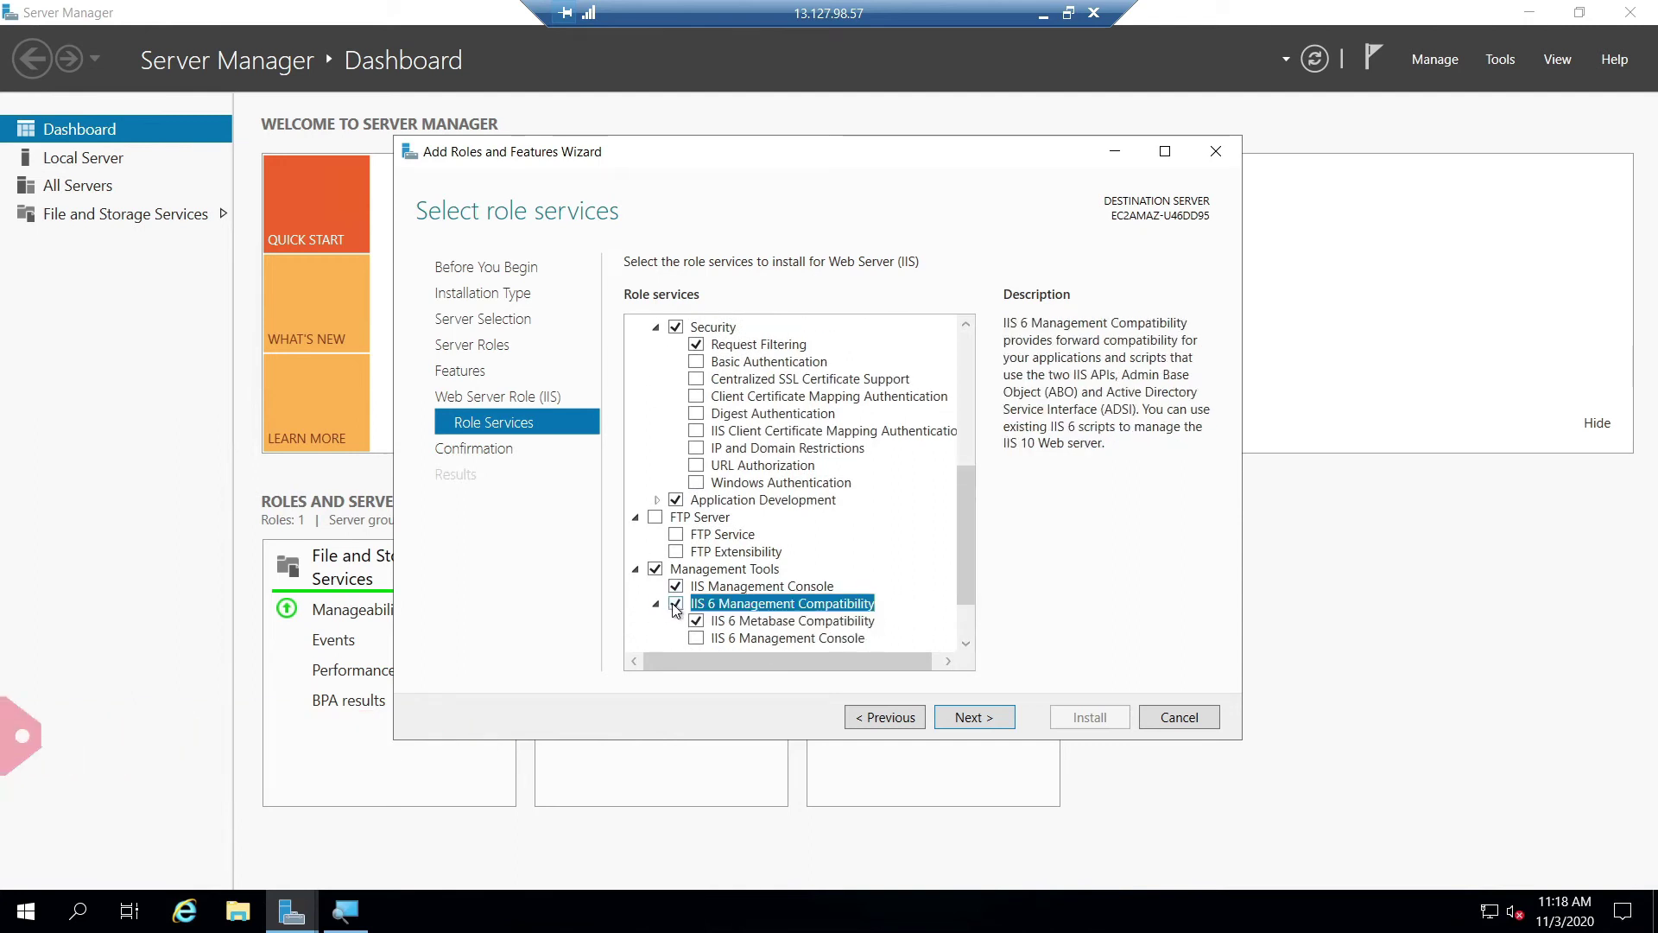
left_click_drag(966, 567, 972, 629)
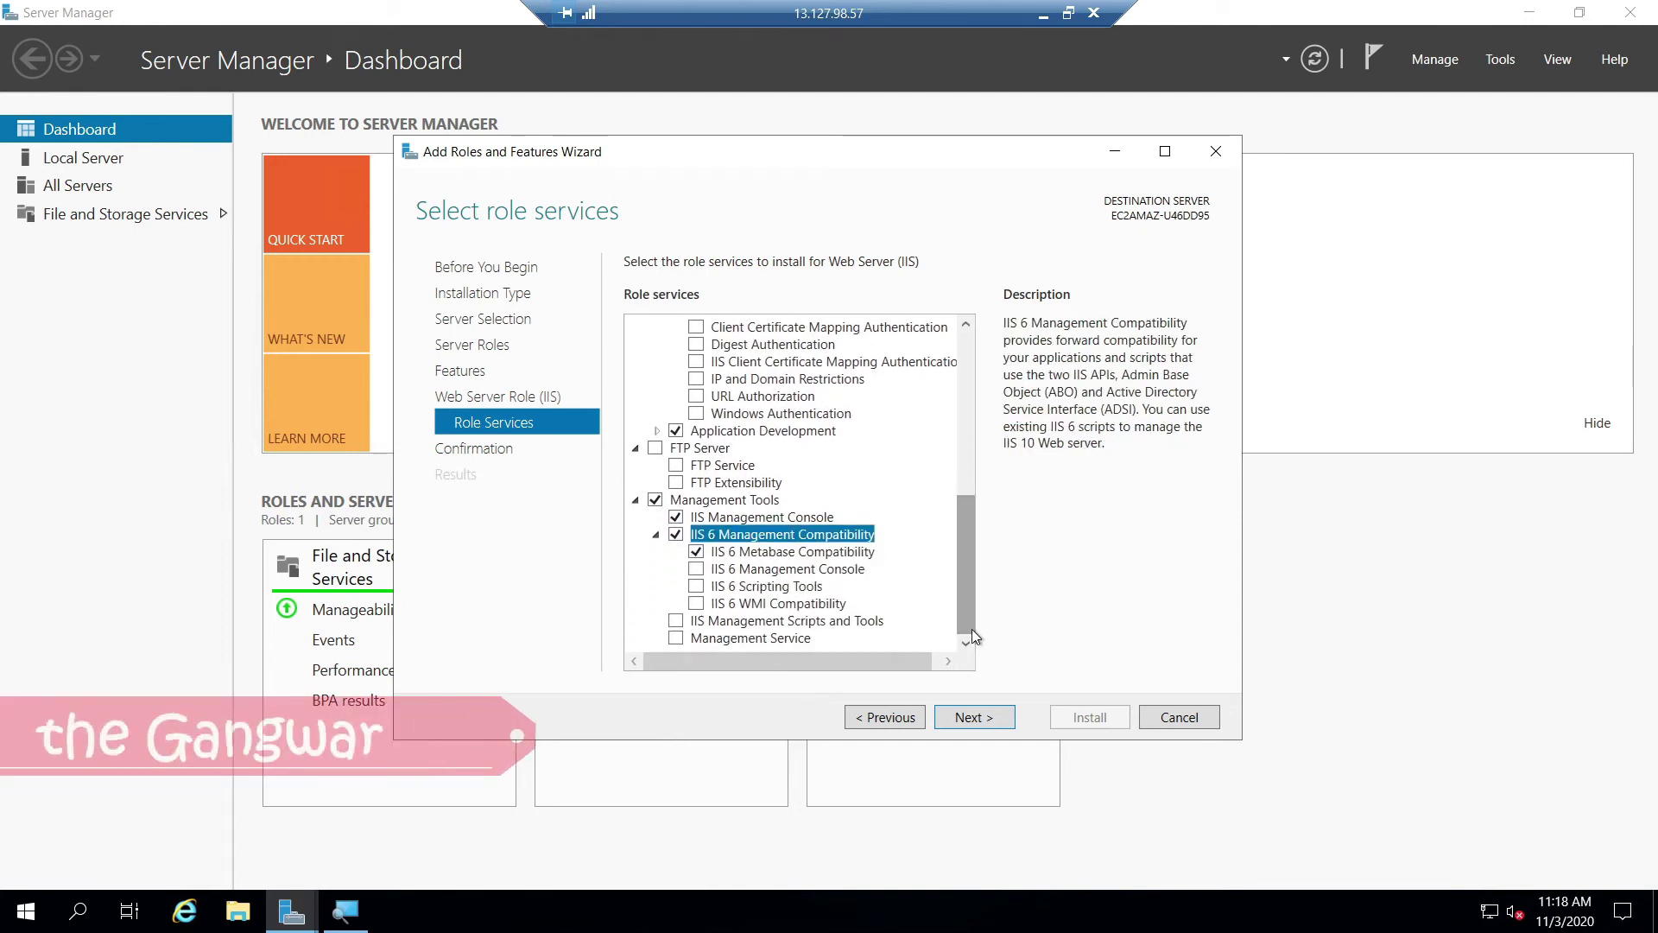
left_click(676, 620)
left_click(676, 638)
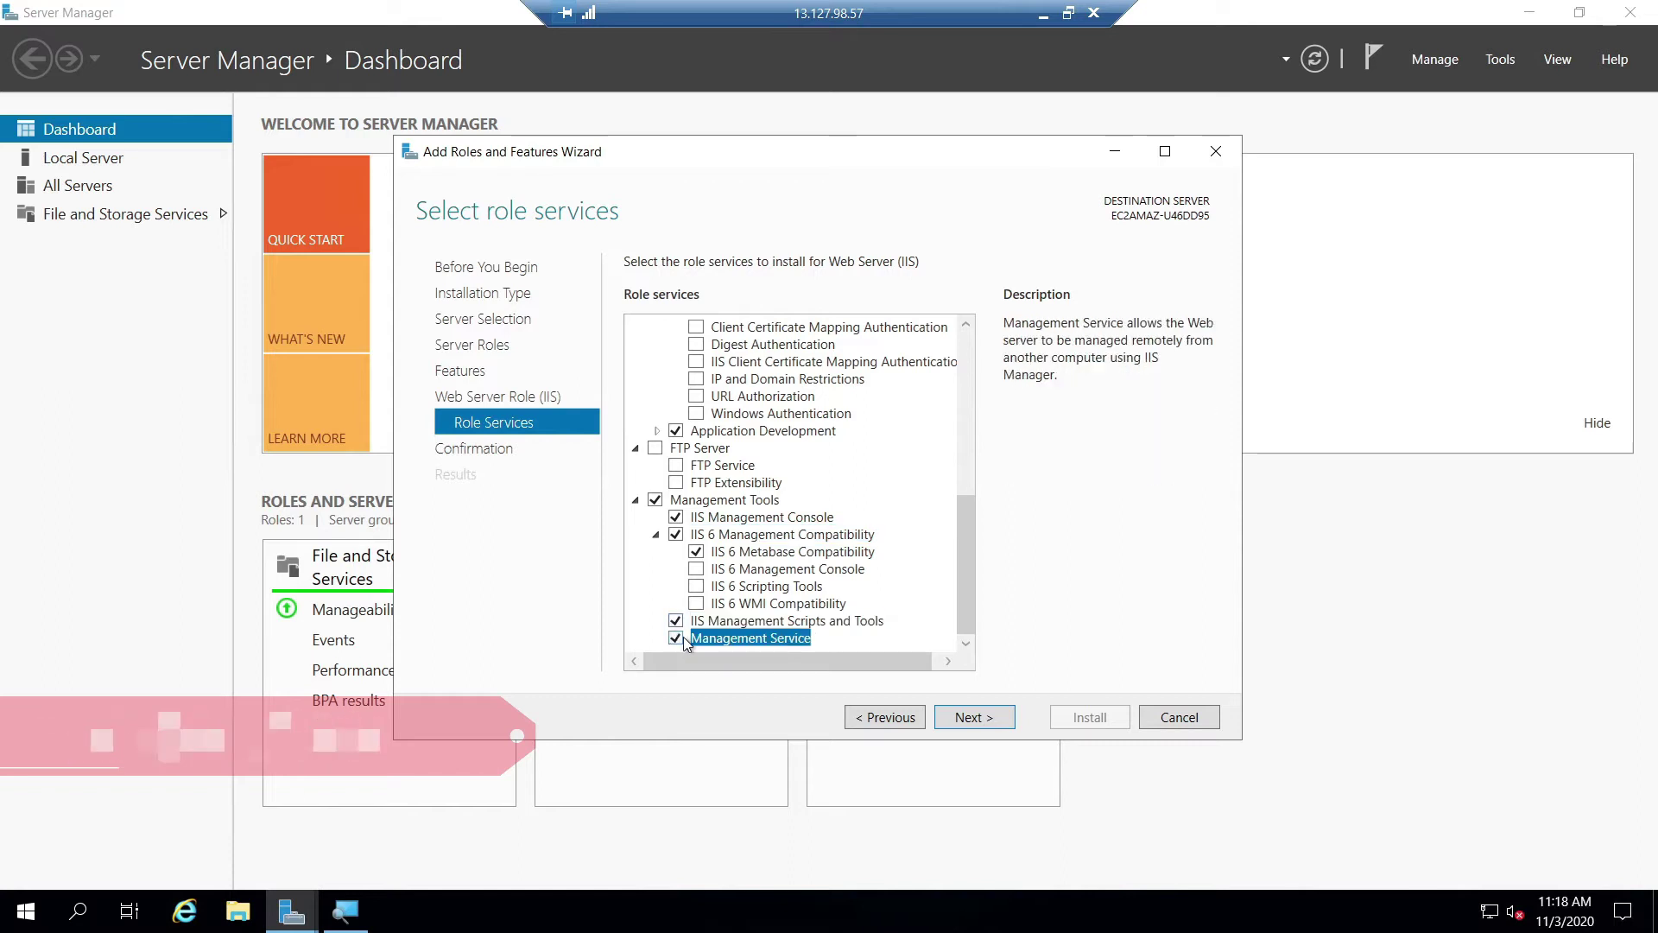
Step: Add FTP Server, URL Authorization, and IP and Domain Restrictions, then proceed to confirmation
left_click_drag(964, 552, 964, 518)
left_click(655, 529)
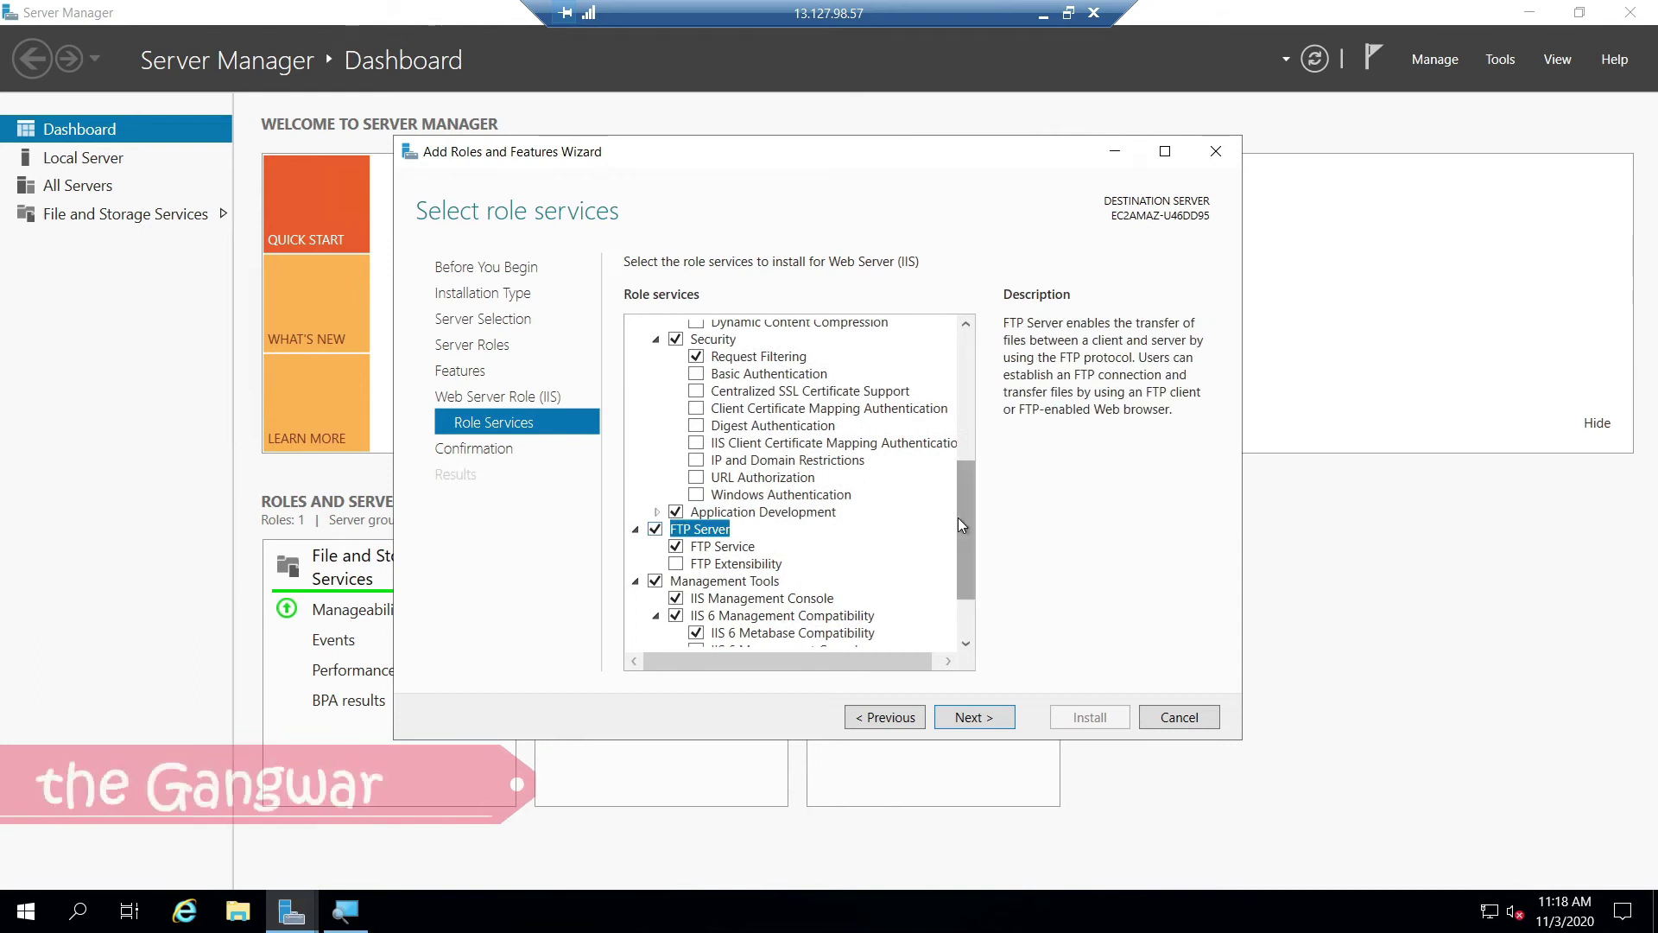
left_click_drag(973, 503, 976, 459)
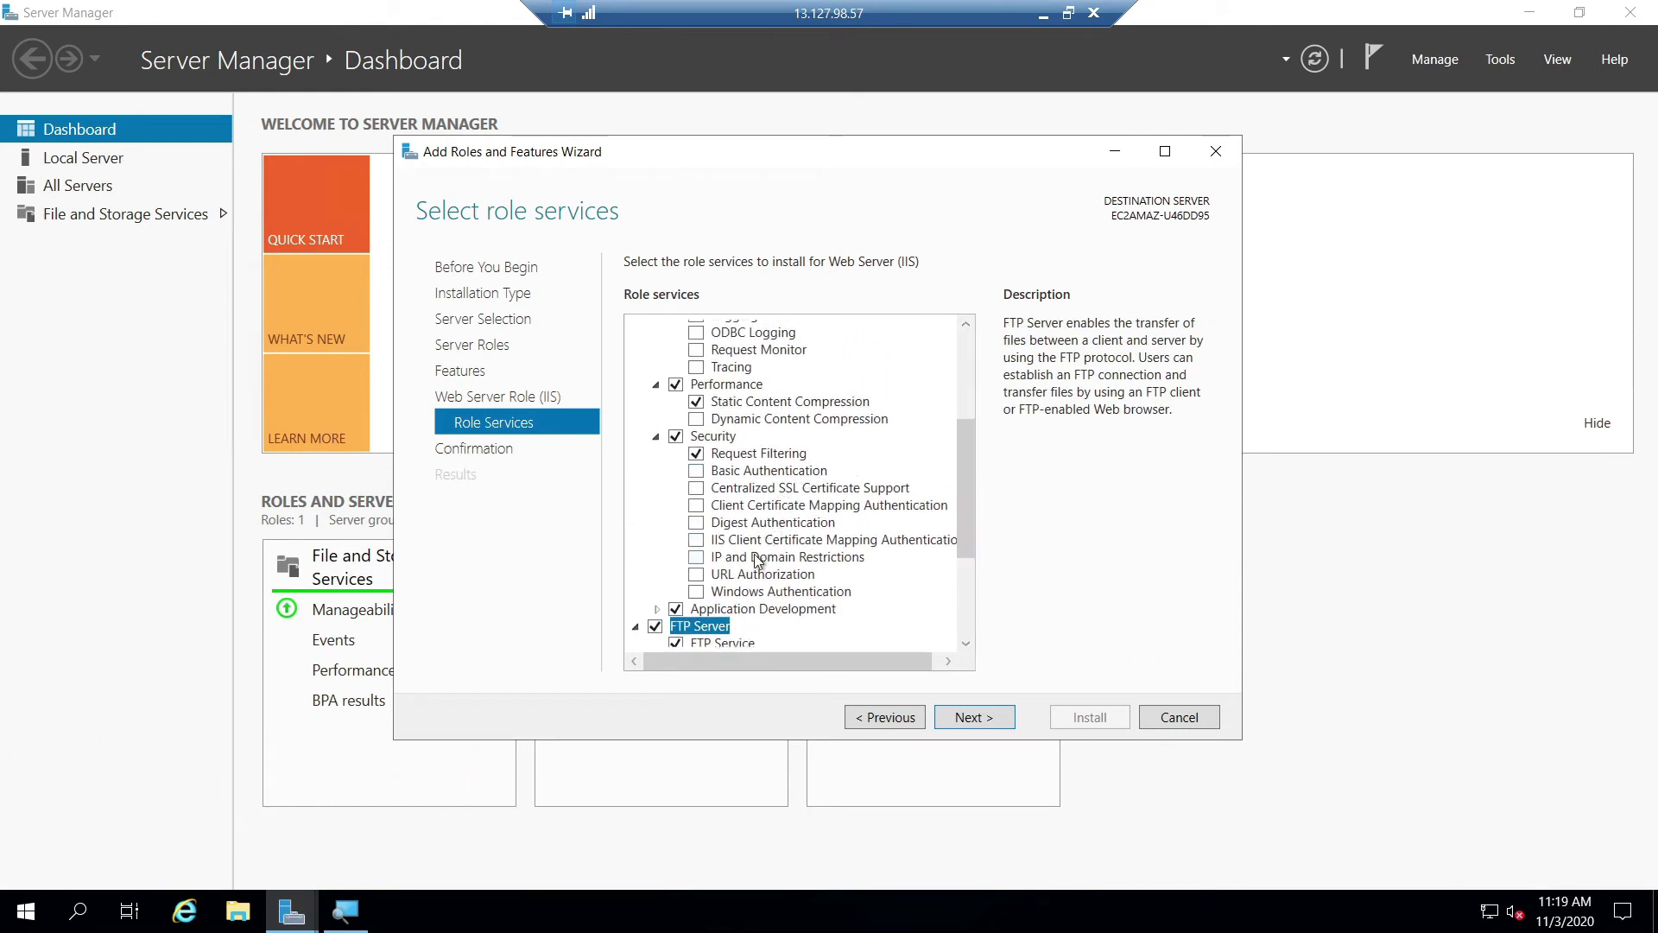
left_click(696, 576)
left_click(696, 559)
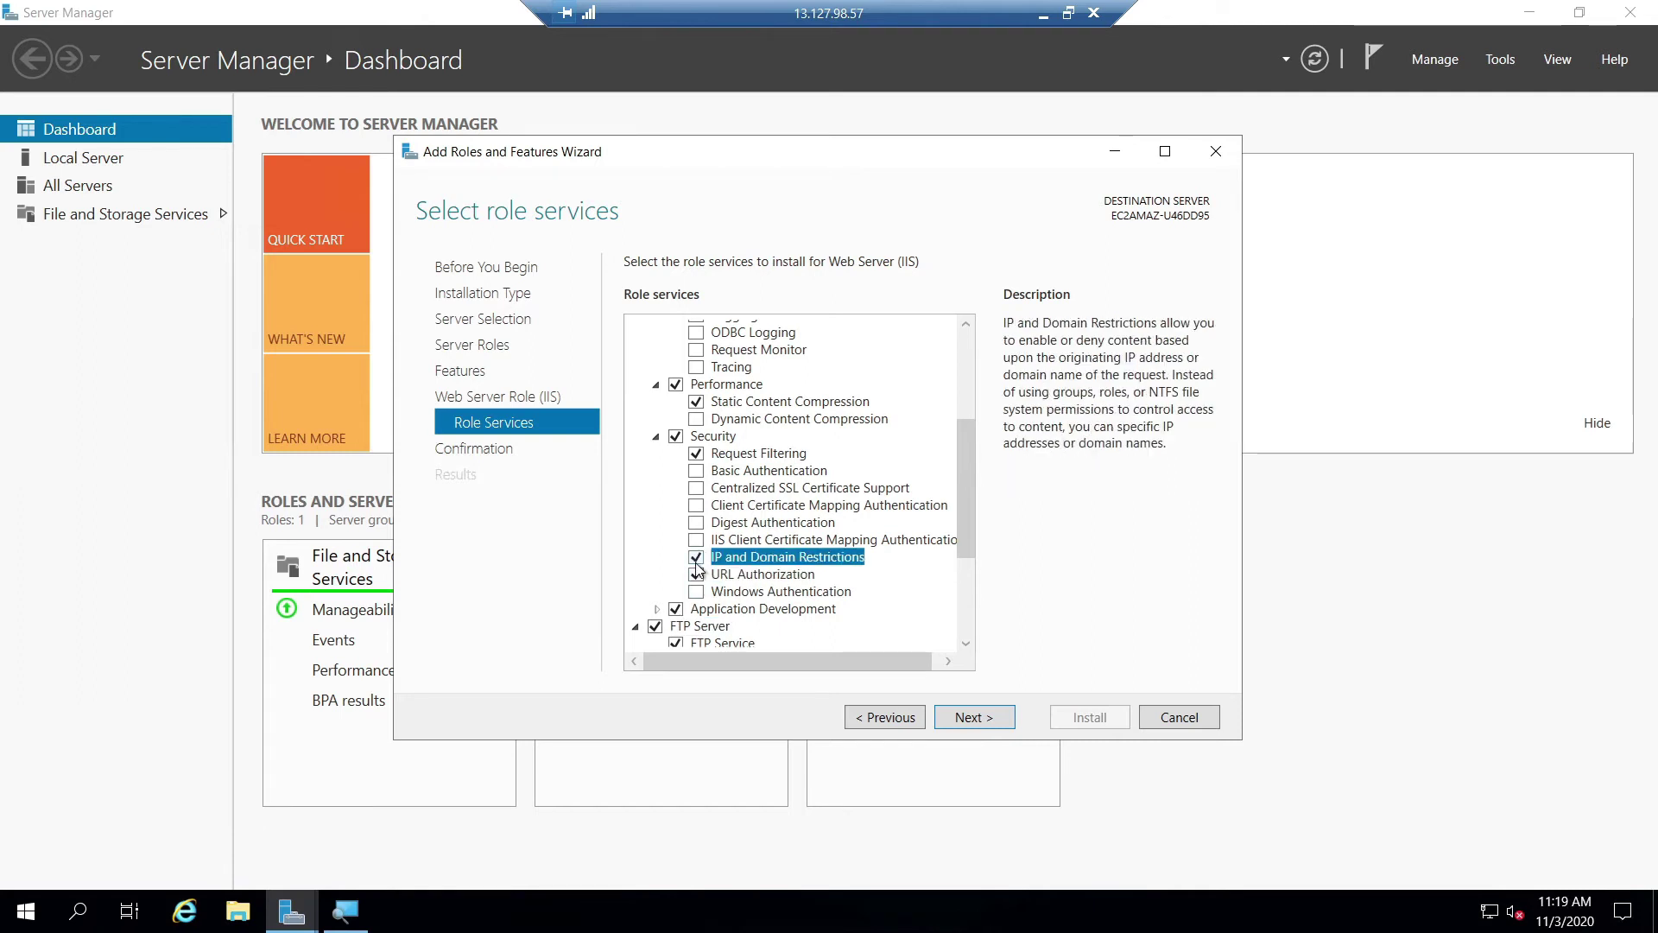
left_click_drag(957, 474, 961, 350)
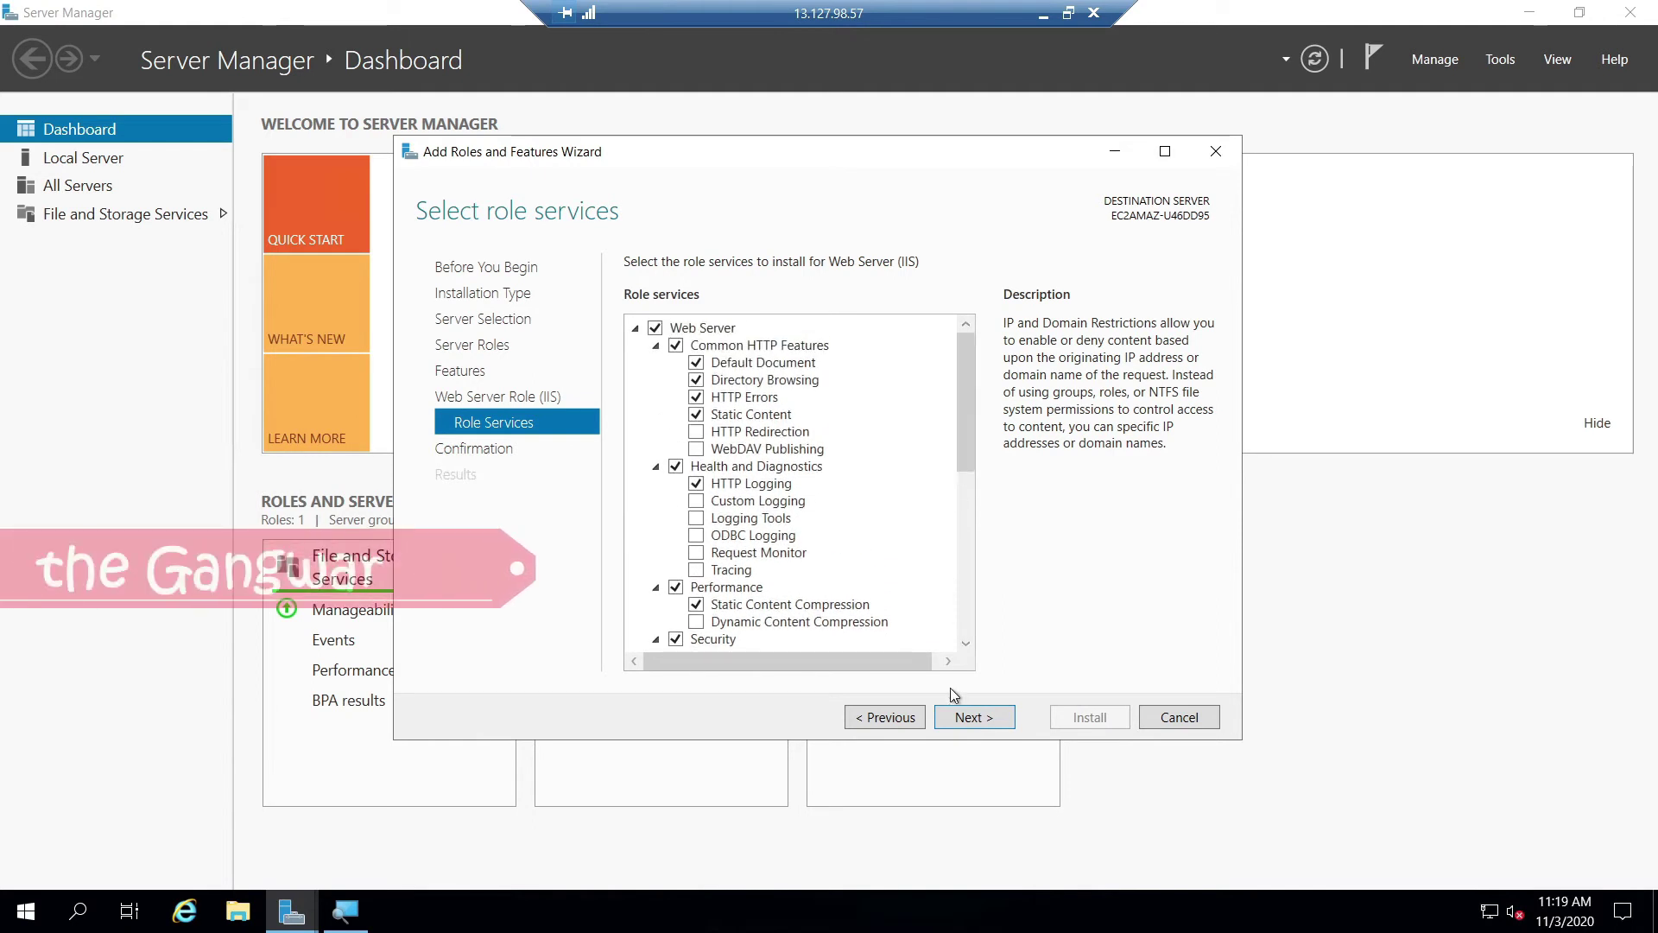
left_click(981, 718)
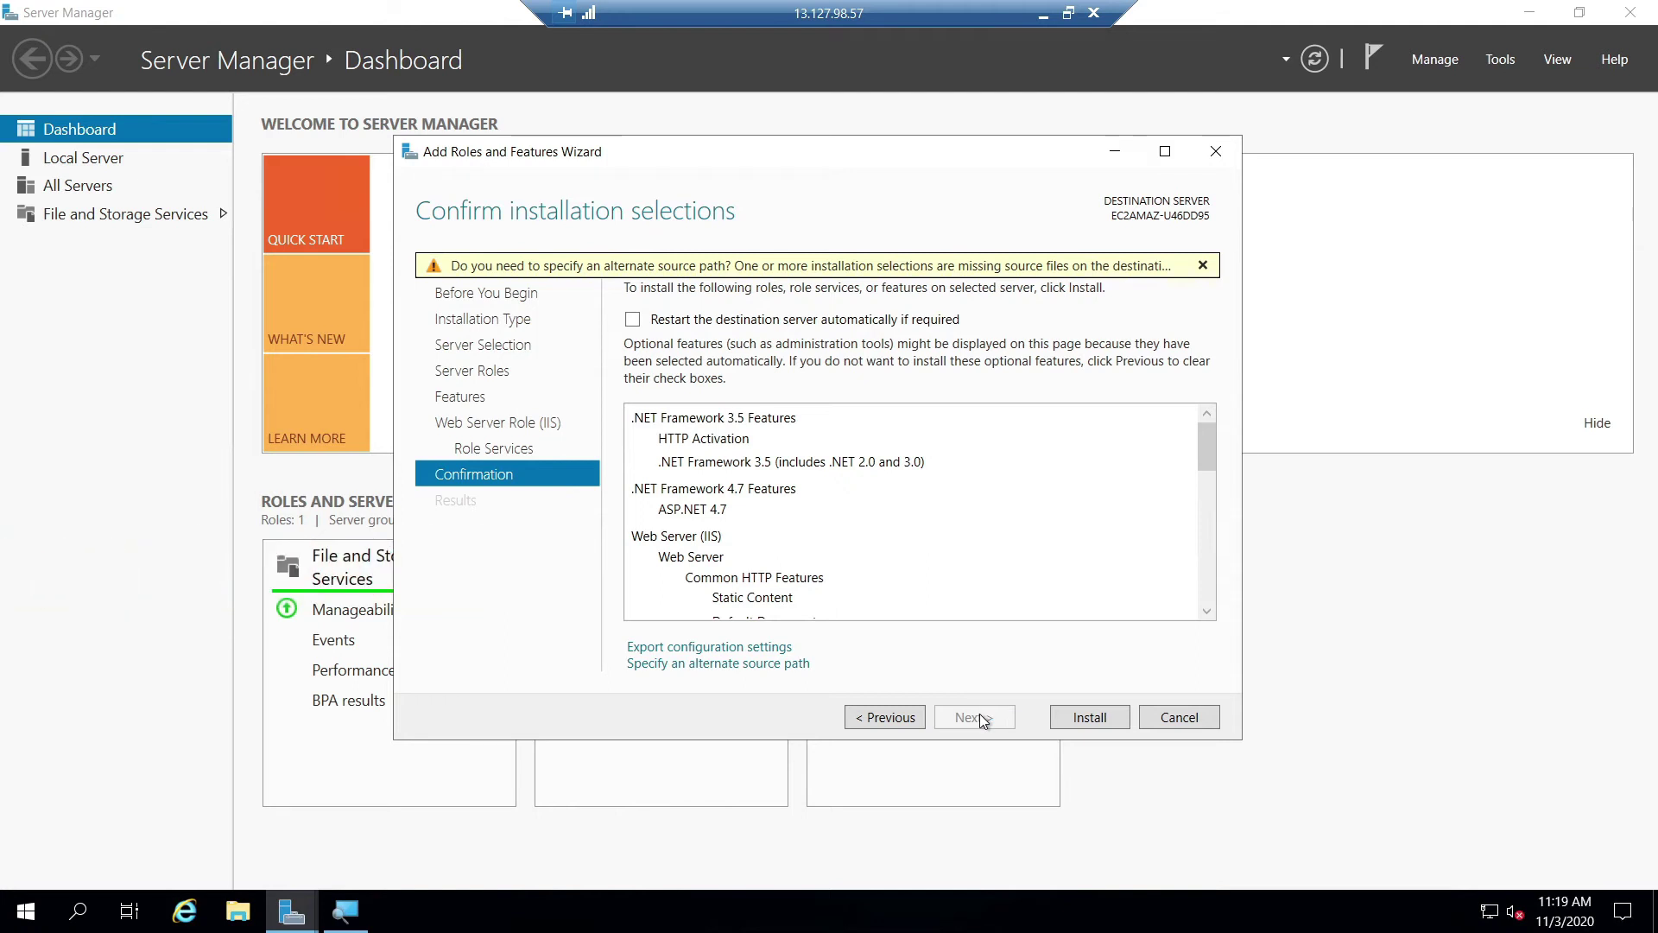
Step: Install the selected IIS roles, close the finished wizard, and start Add Roles and Features again
left_click(1081, 719)
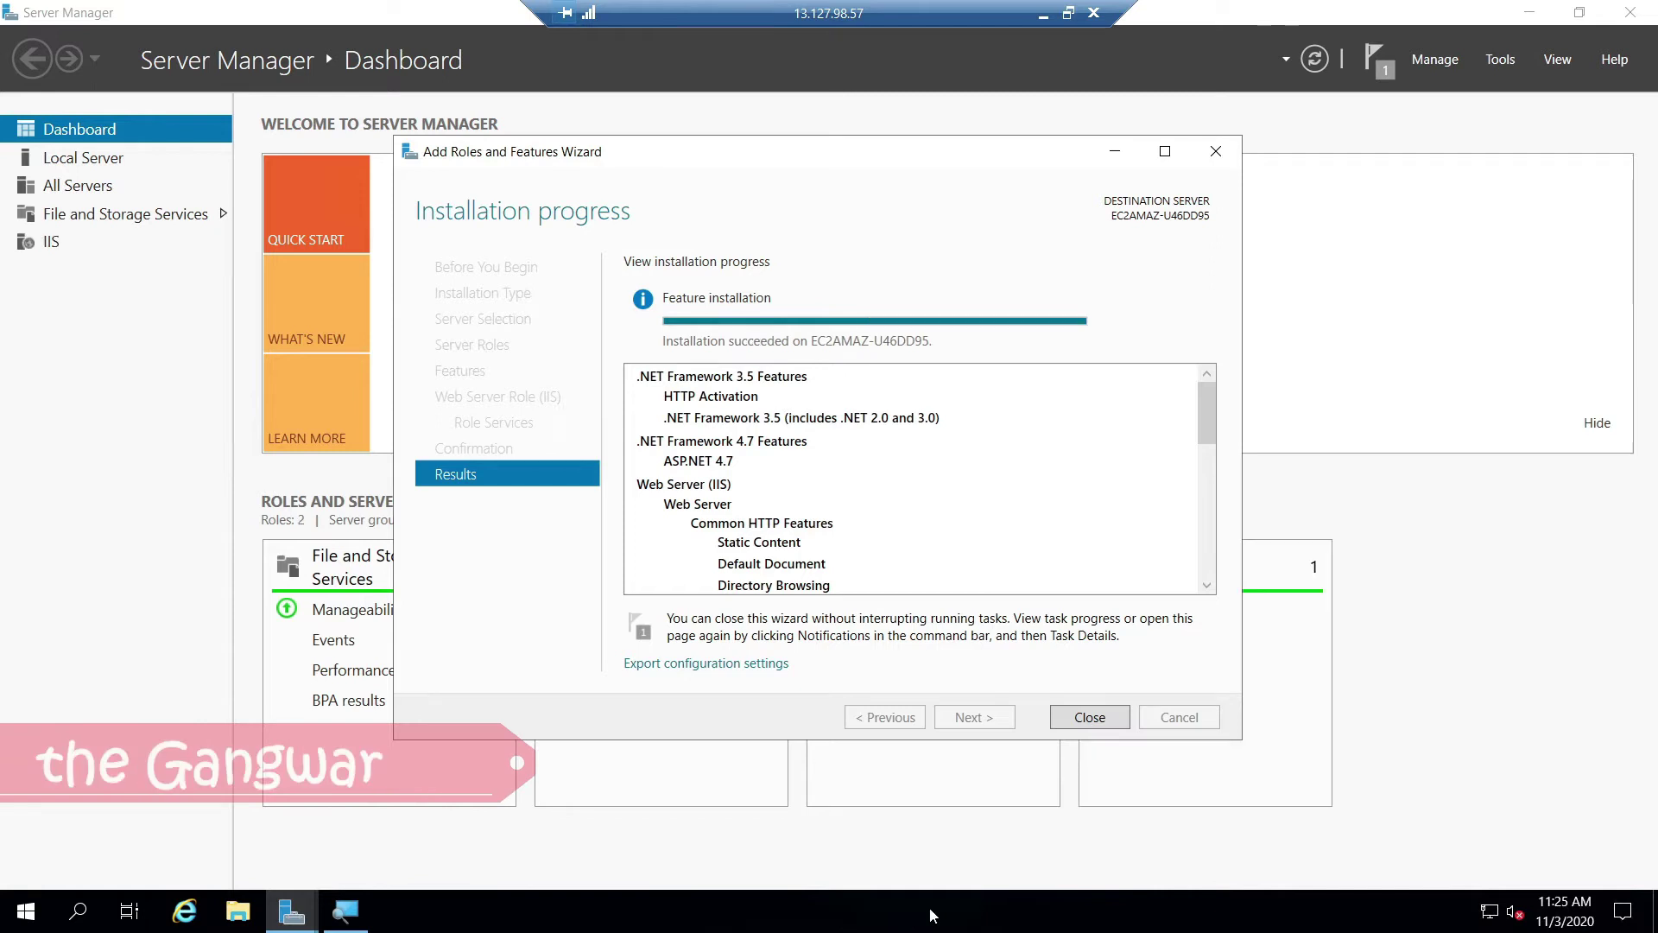
left_click(1081, 716)
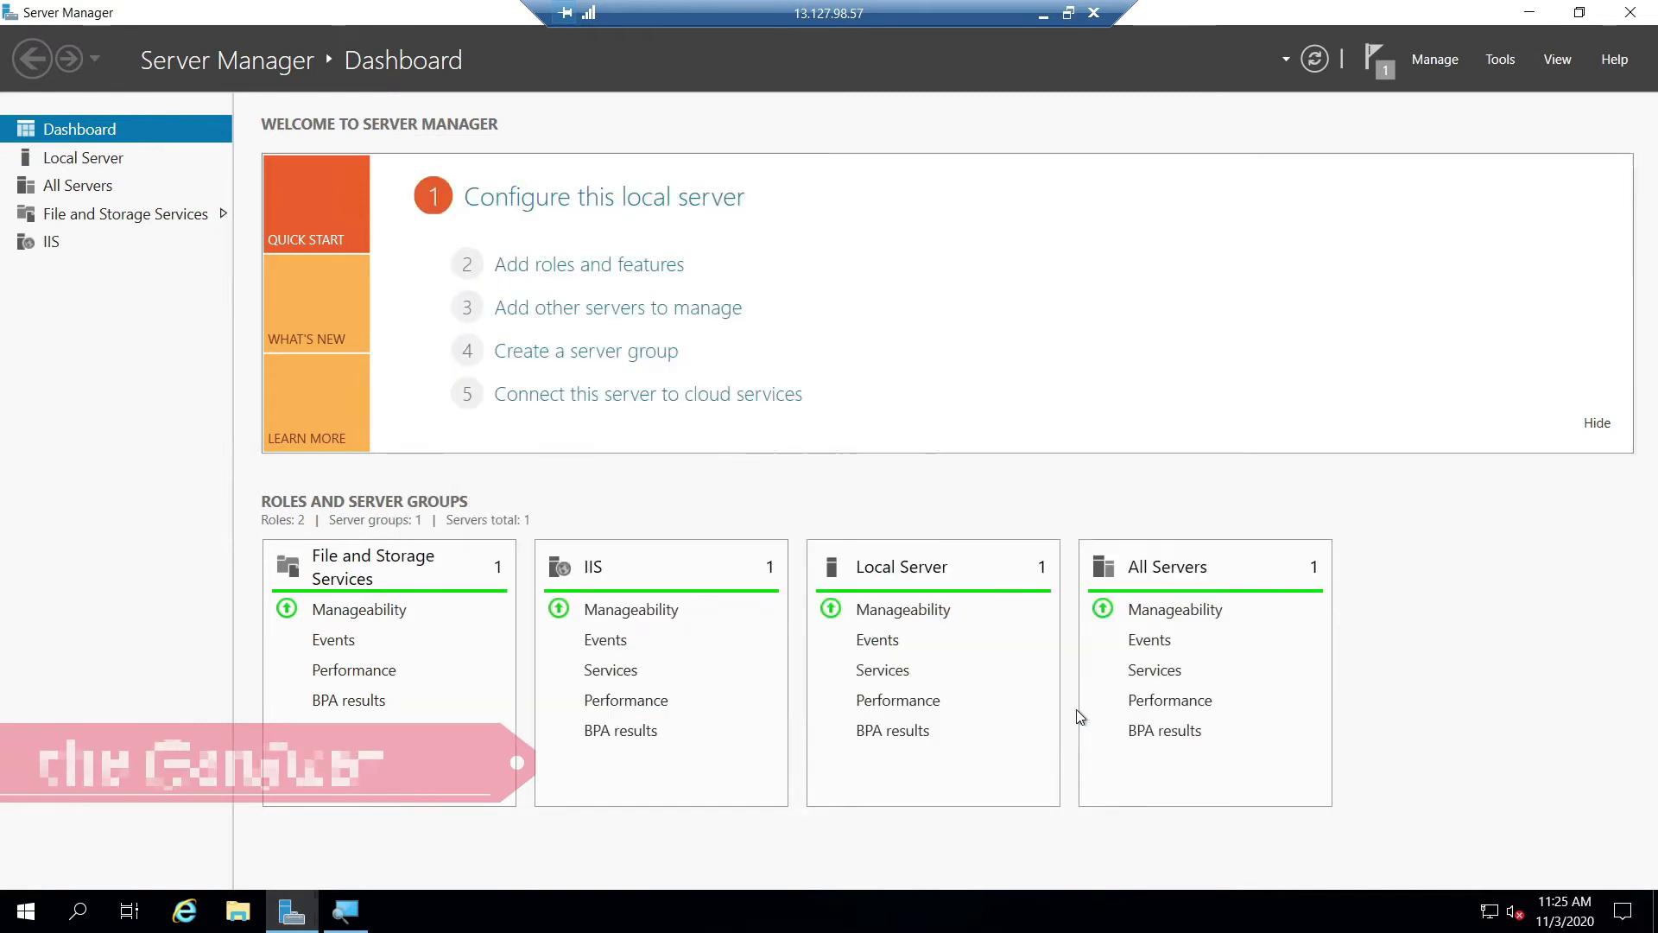
left_click(648, 263)
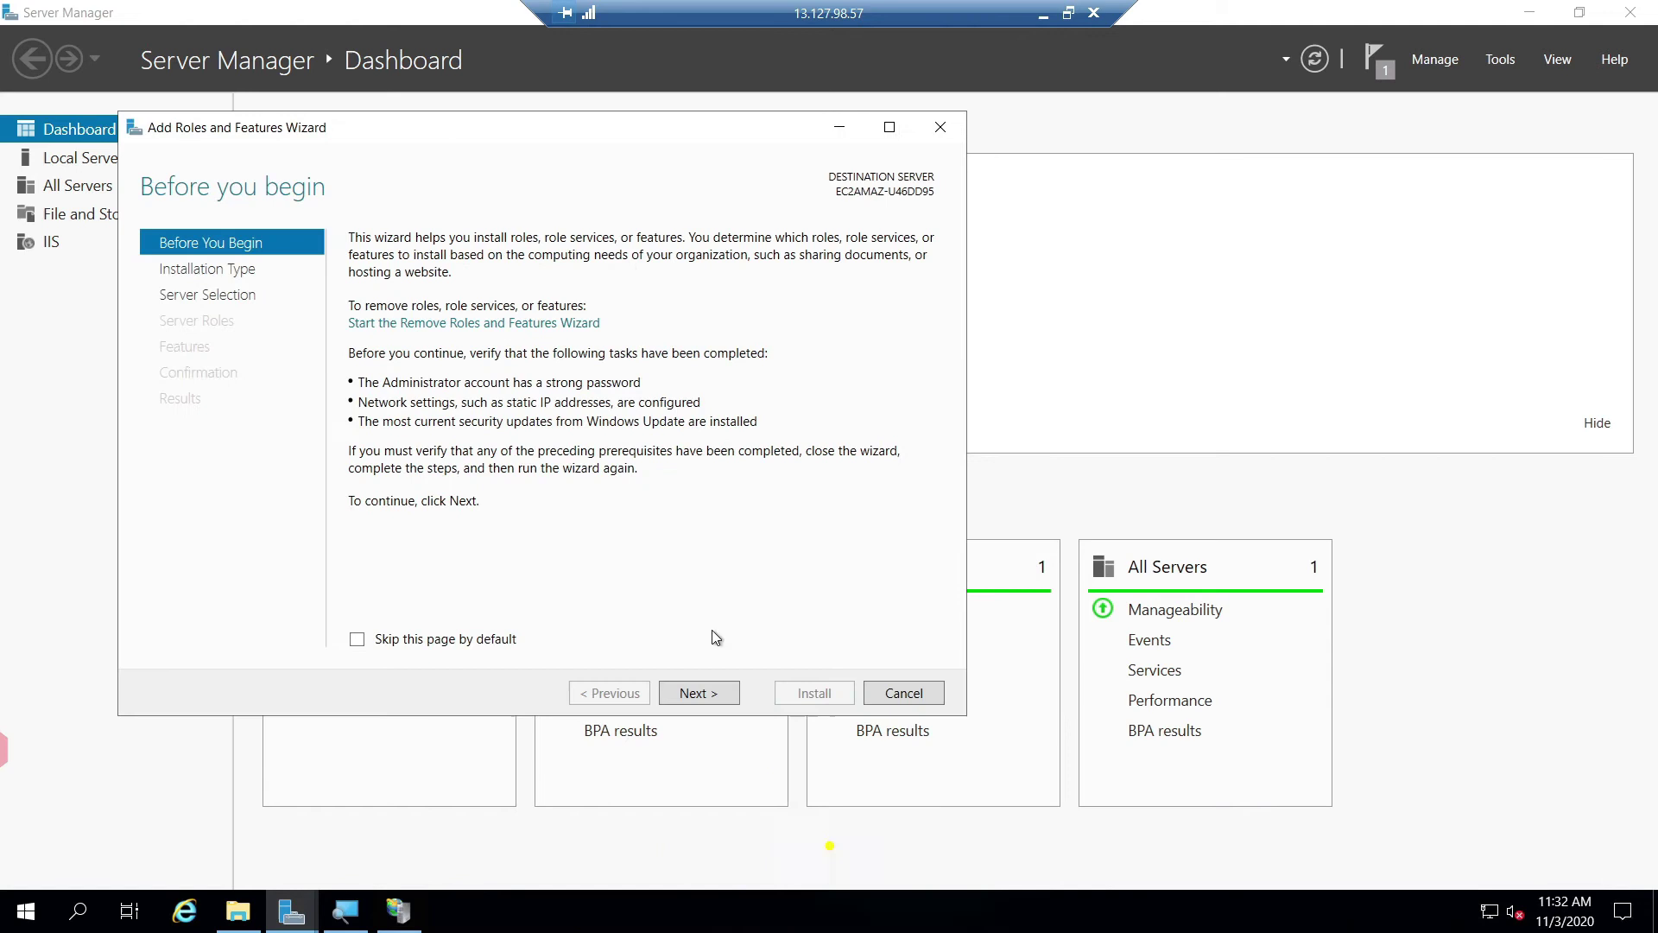
Step: Advance to Server Roles and expand Web Server (IIS) down to Application Development
left_click(724, 698)
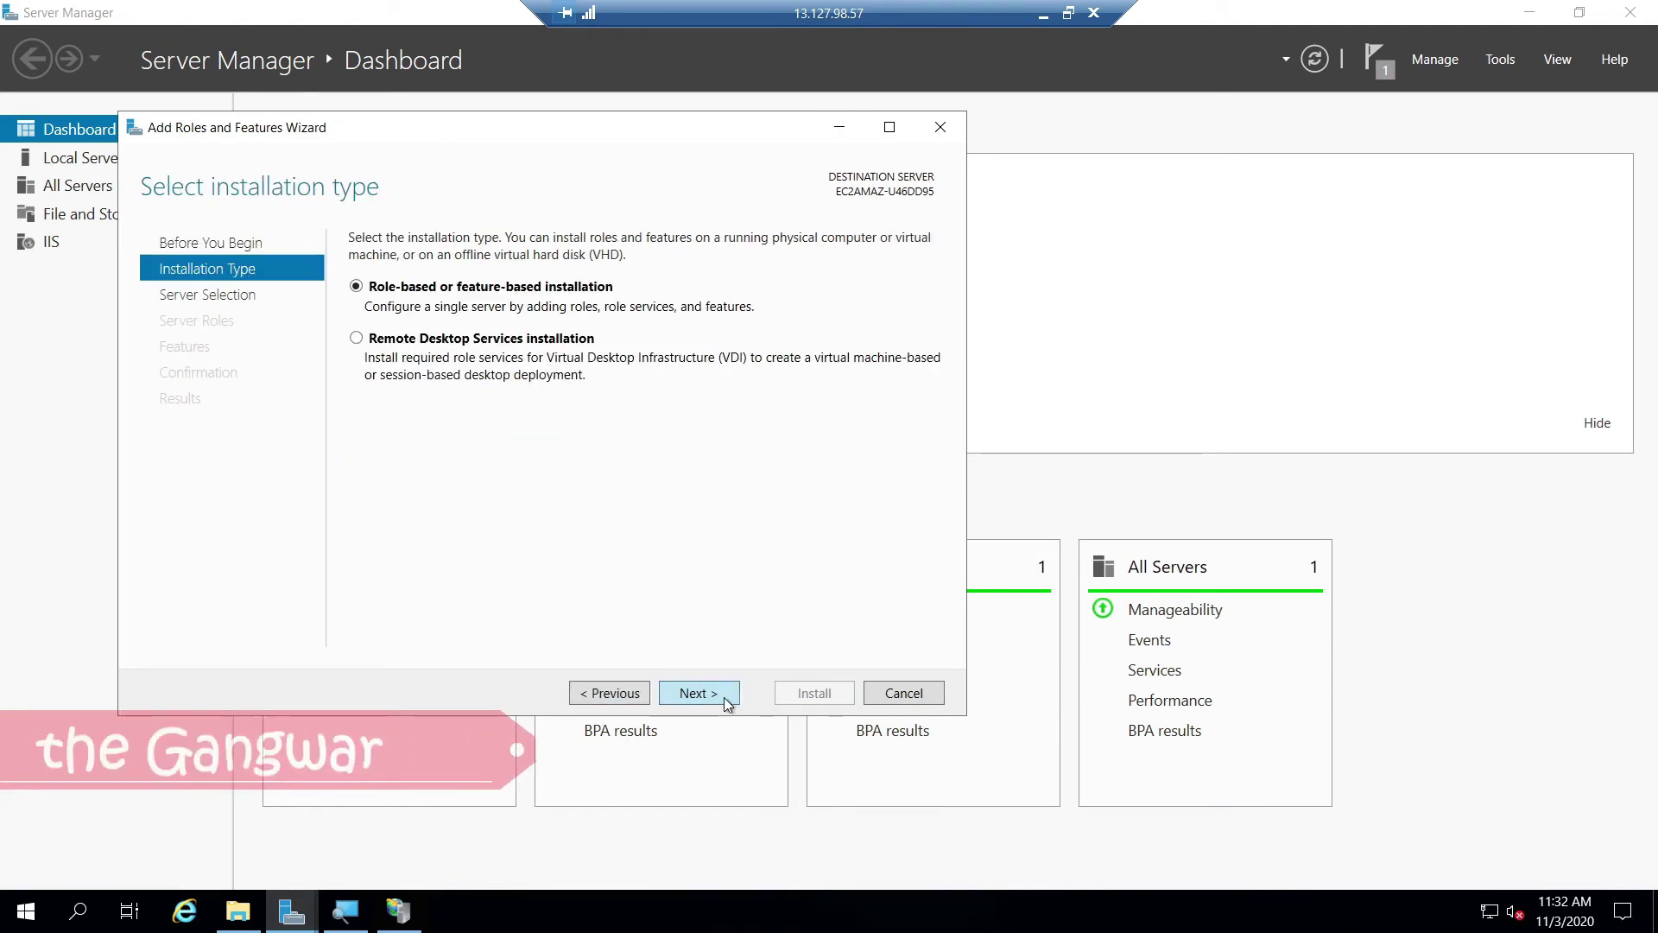
left_click(724, 698)
left_click(727, 698)
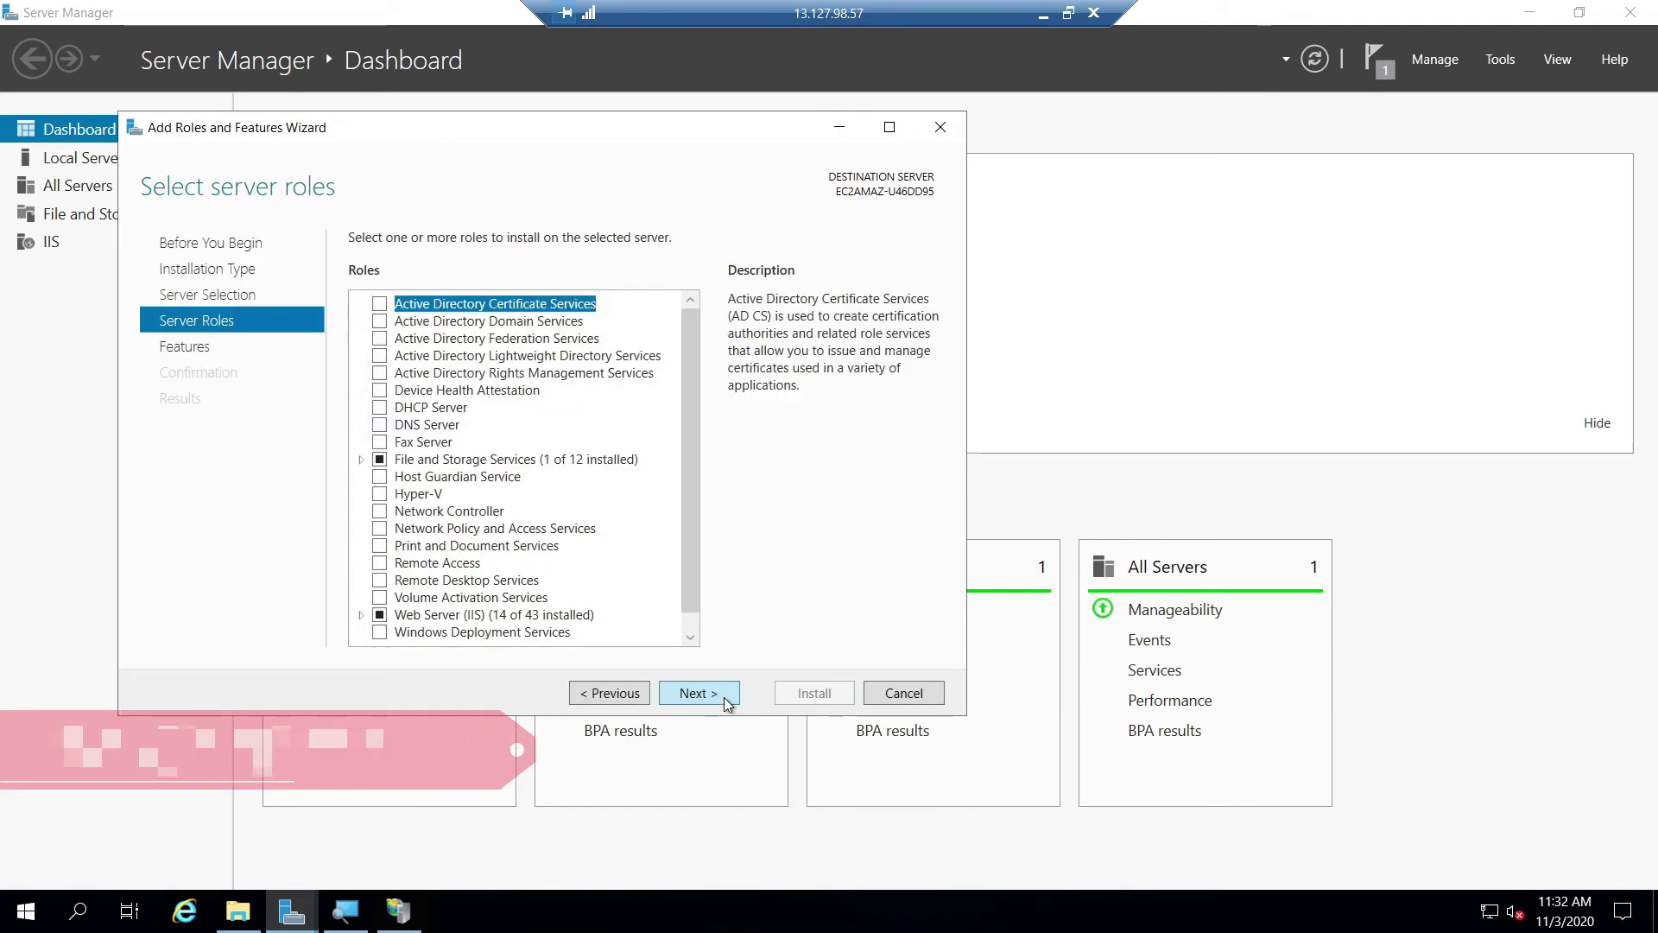
key("Down")
key("Down")
key("Down")
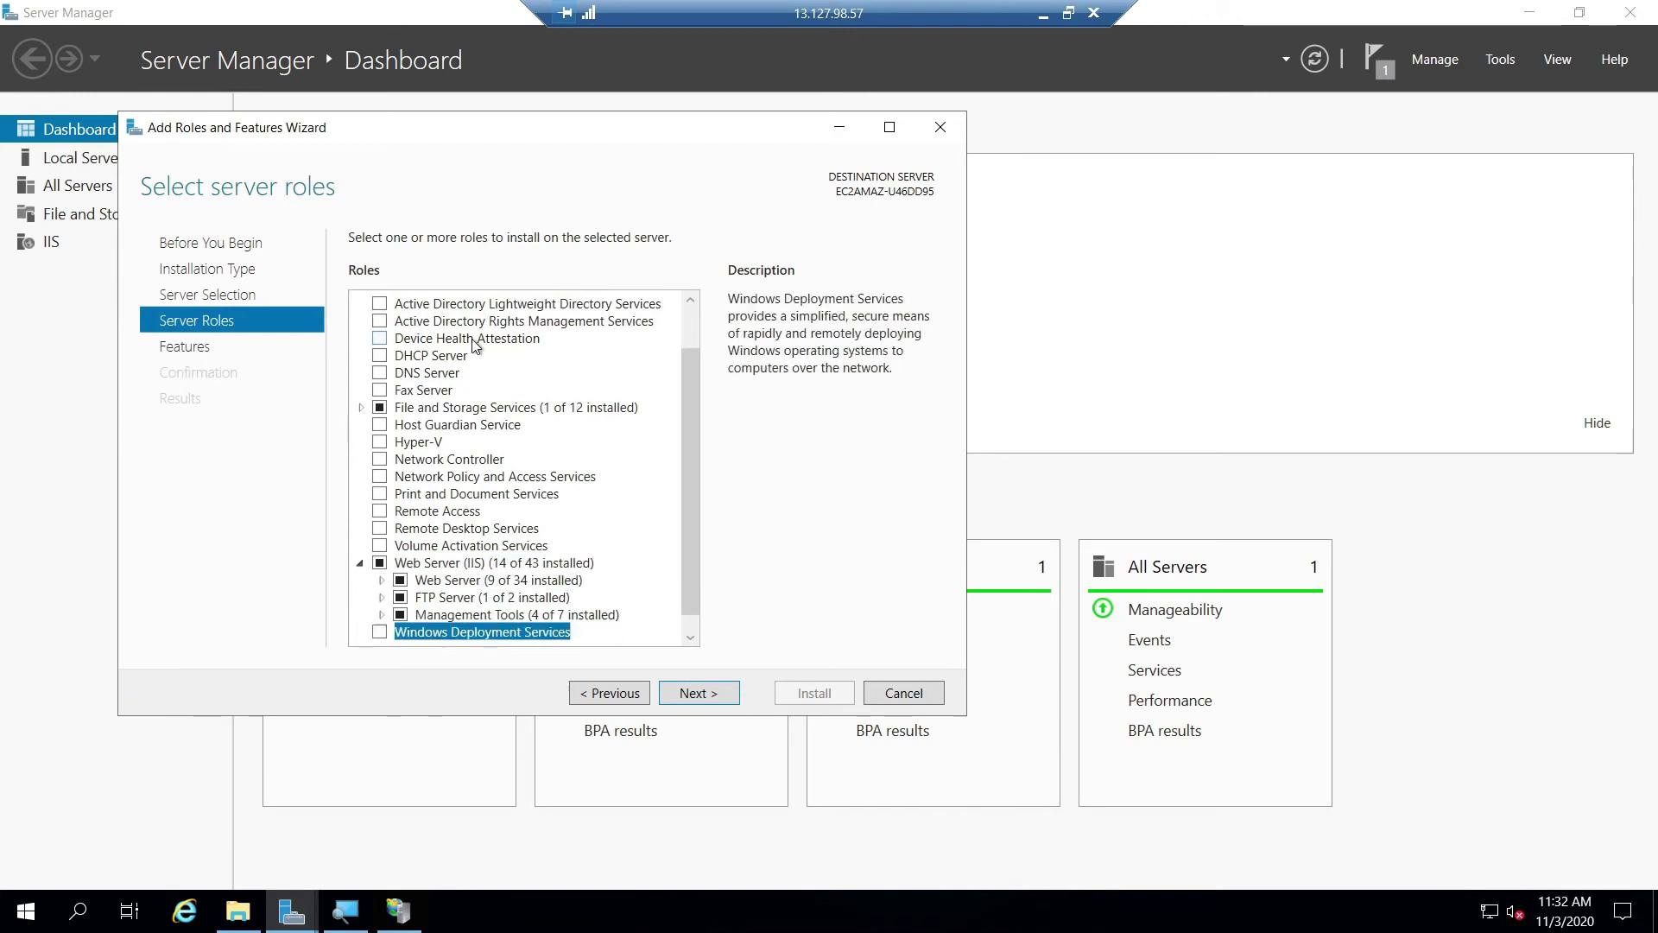
key("Up")
key("Up")
key("Up")
key("Right")
key("Down")
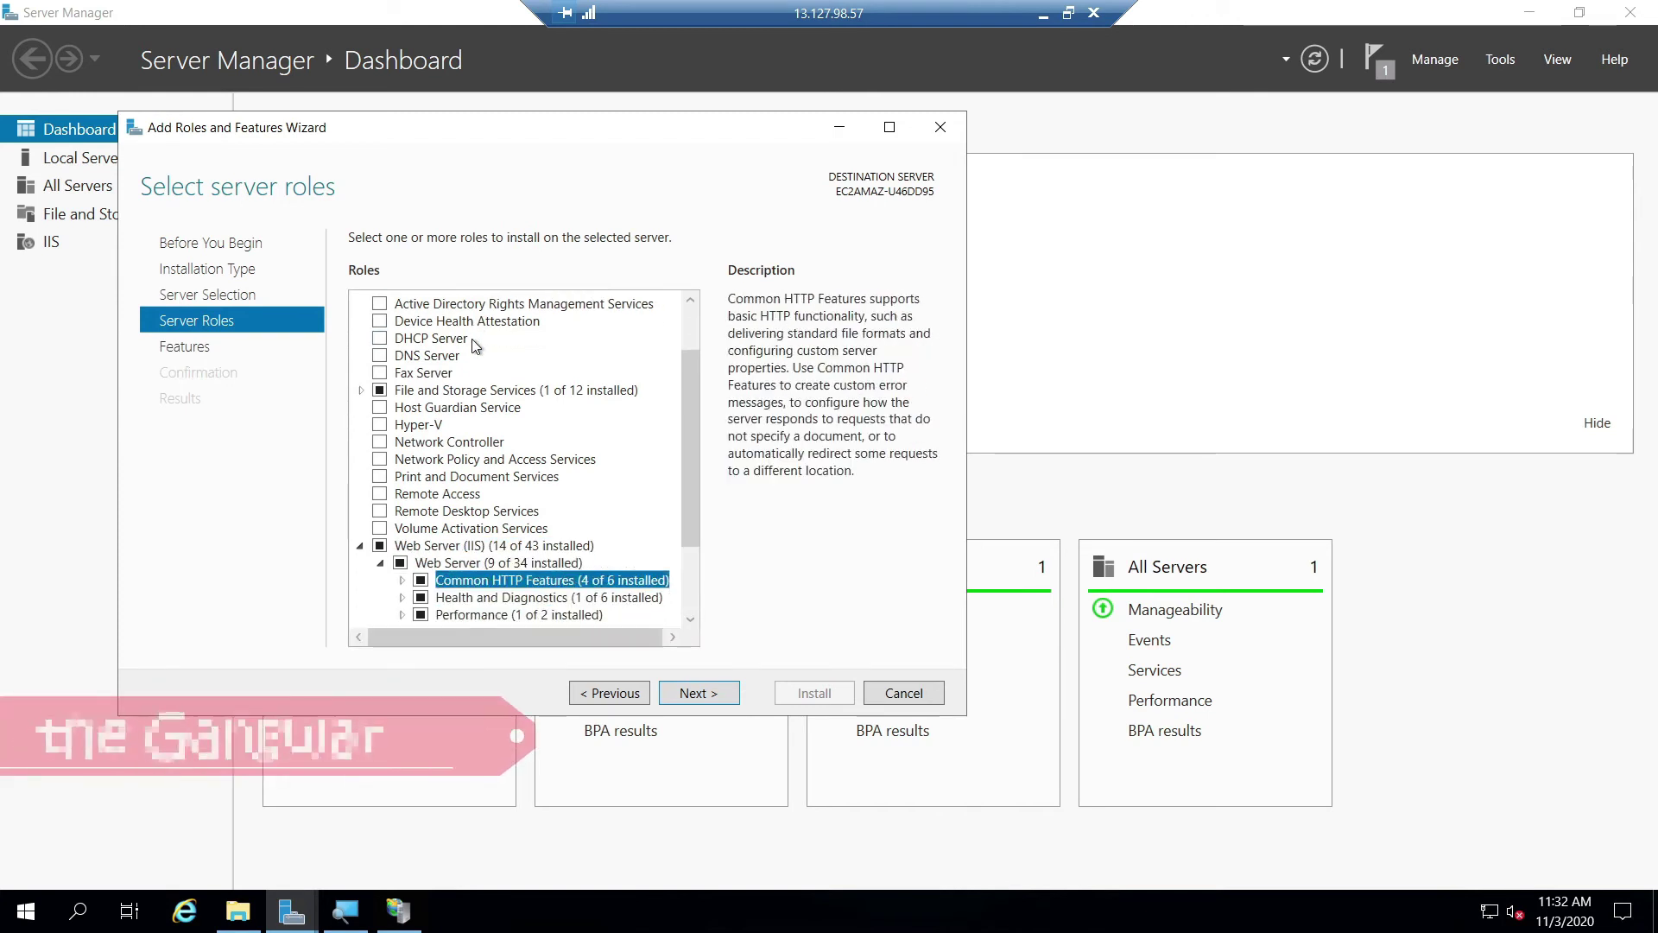
key("Down")
key("Down")
key("Down")
key("Down")
key("Down")
key("Up")
key("Up")
key("Right")
key("Down")
key("Down")
key("Down")
key("Down")
key("Down")
key("Down")
key("Down")
key("Down")
key("Down")
key("Down")
key("Down")
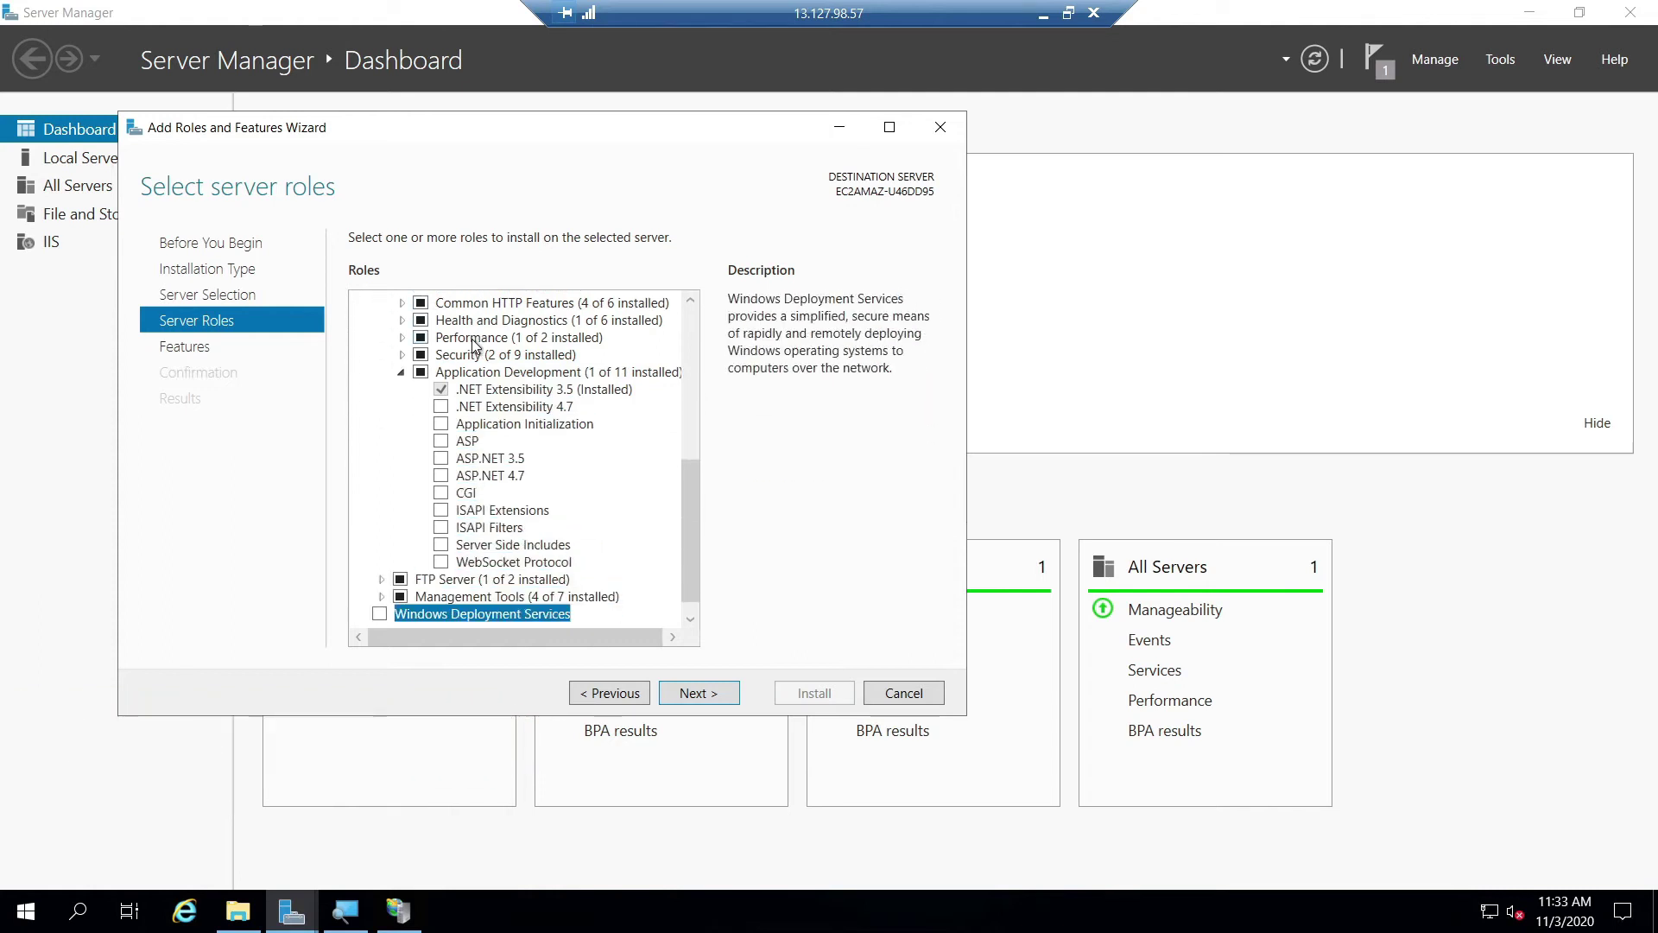
Step: Tick .NET Extensibility 4.7, Application Initialization and ASP.NET 3.5, accepting the required features
left_click(442, 406)
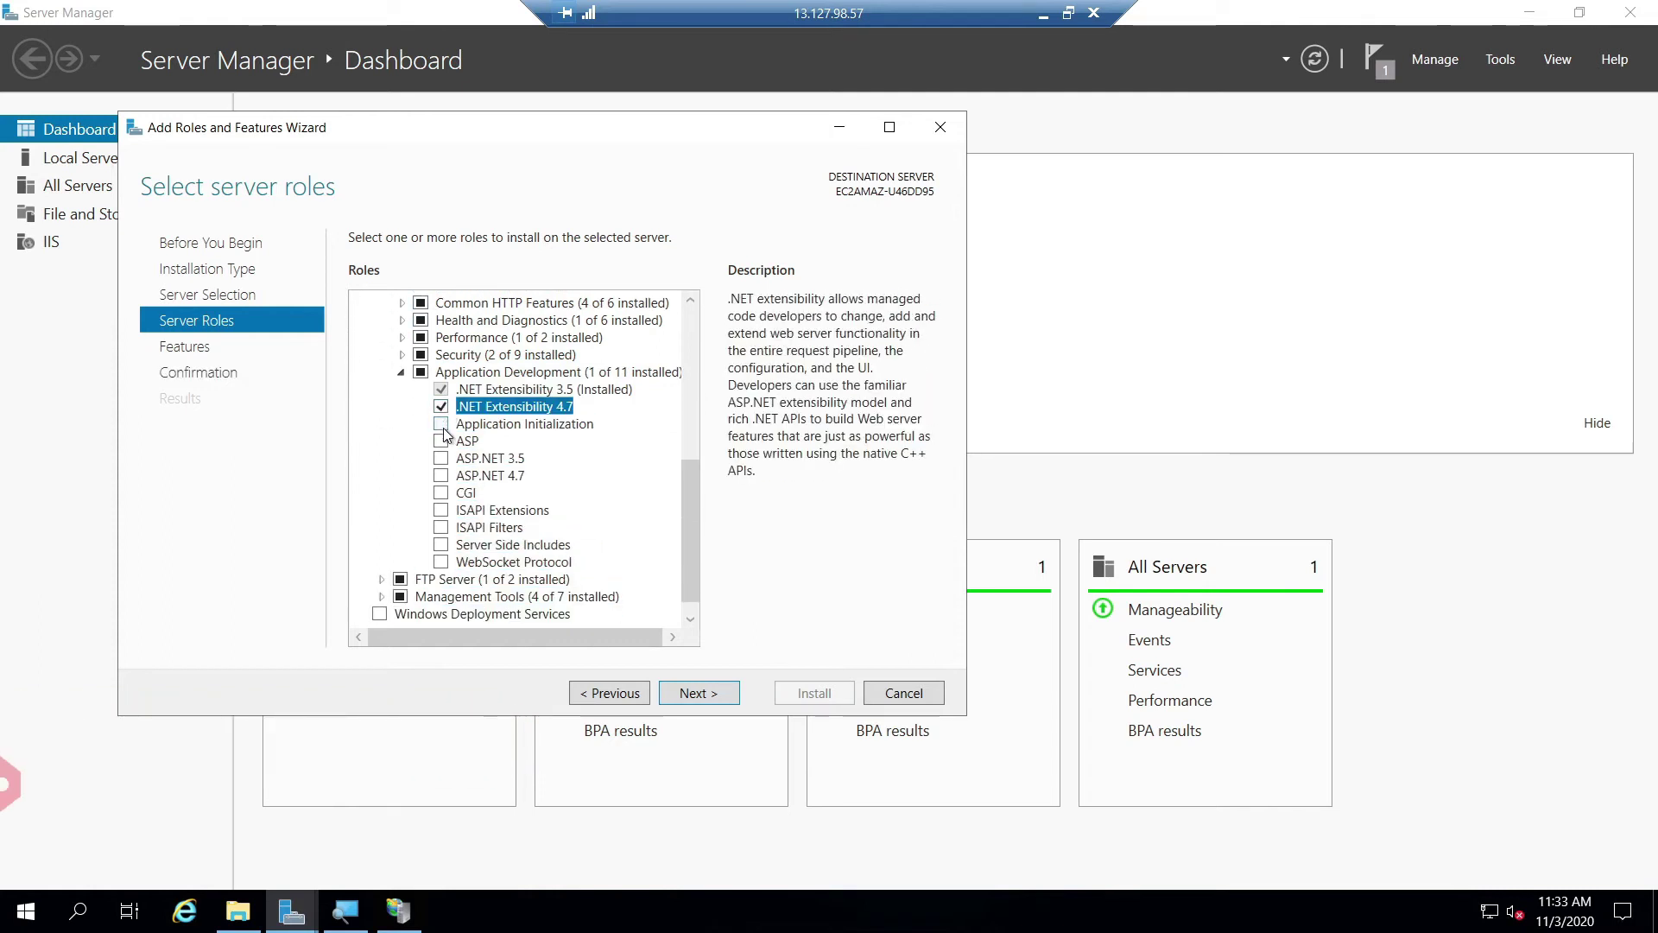
left_click(442, 427)
left_click(443, 458)
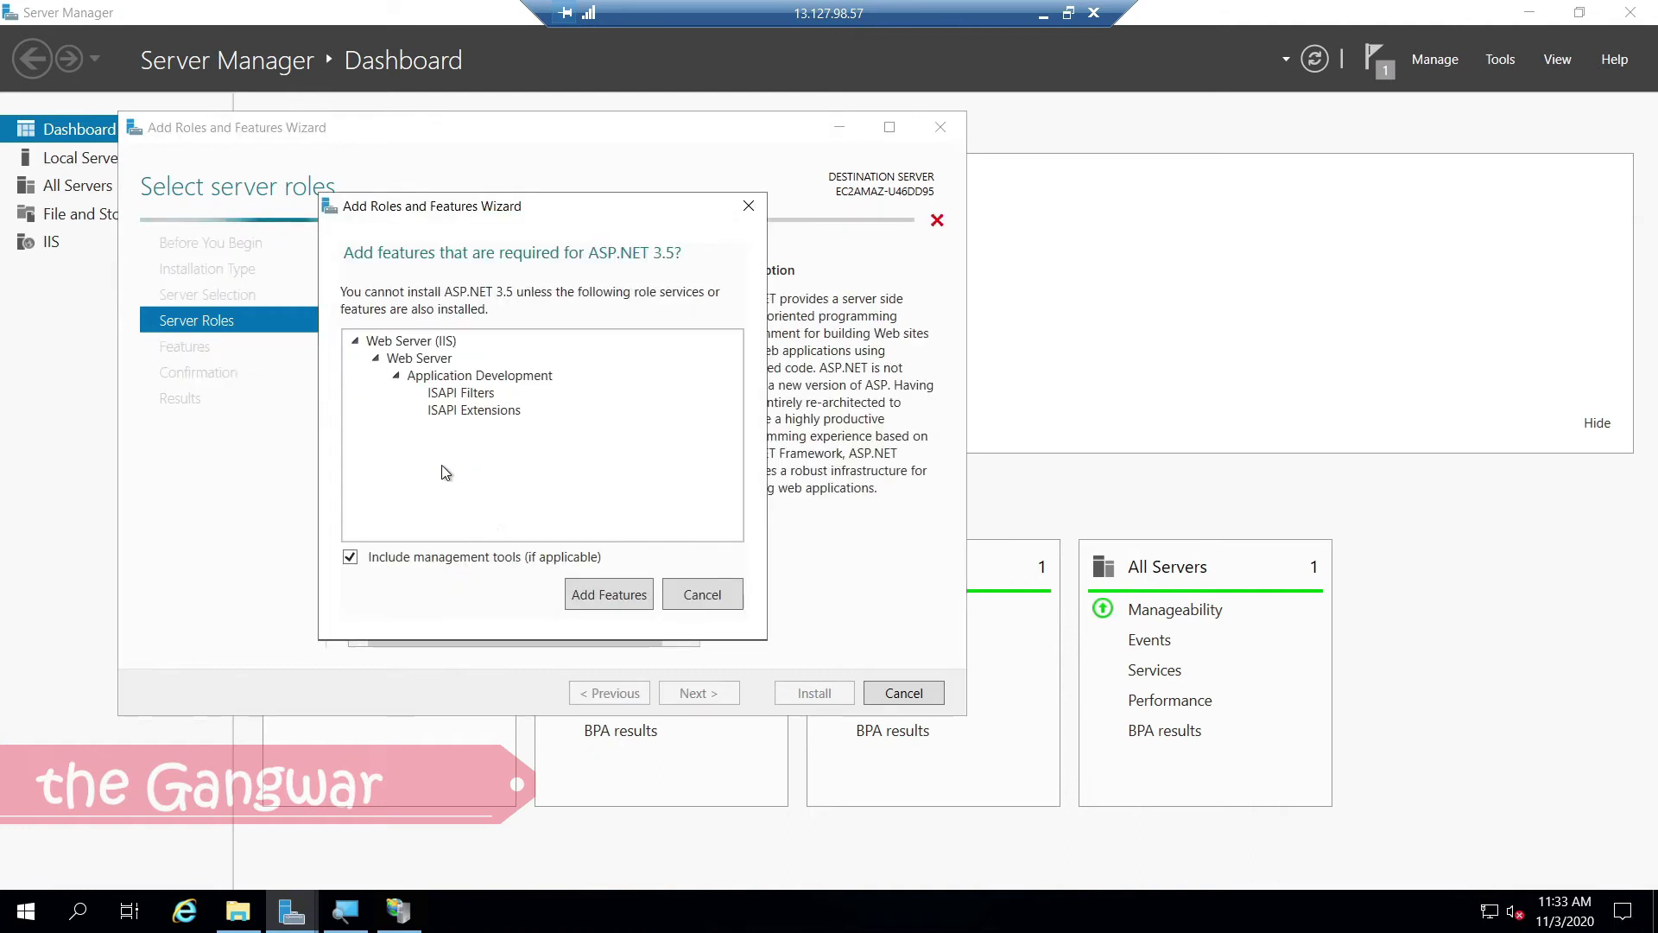
left_click(595, 593)
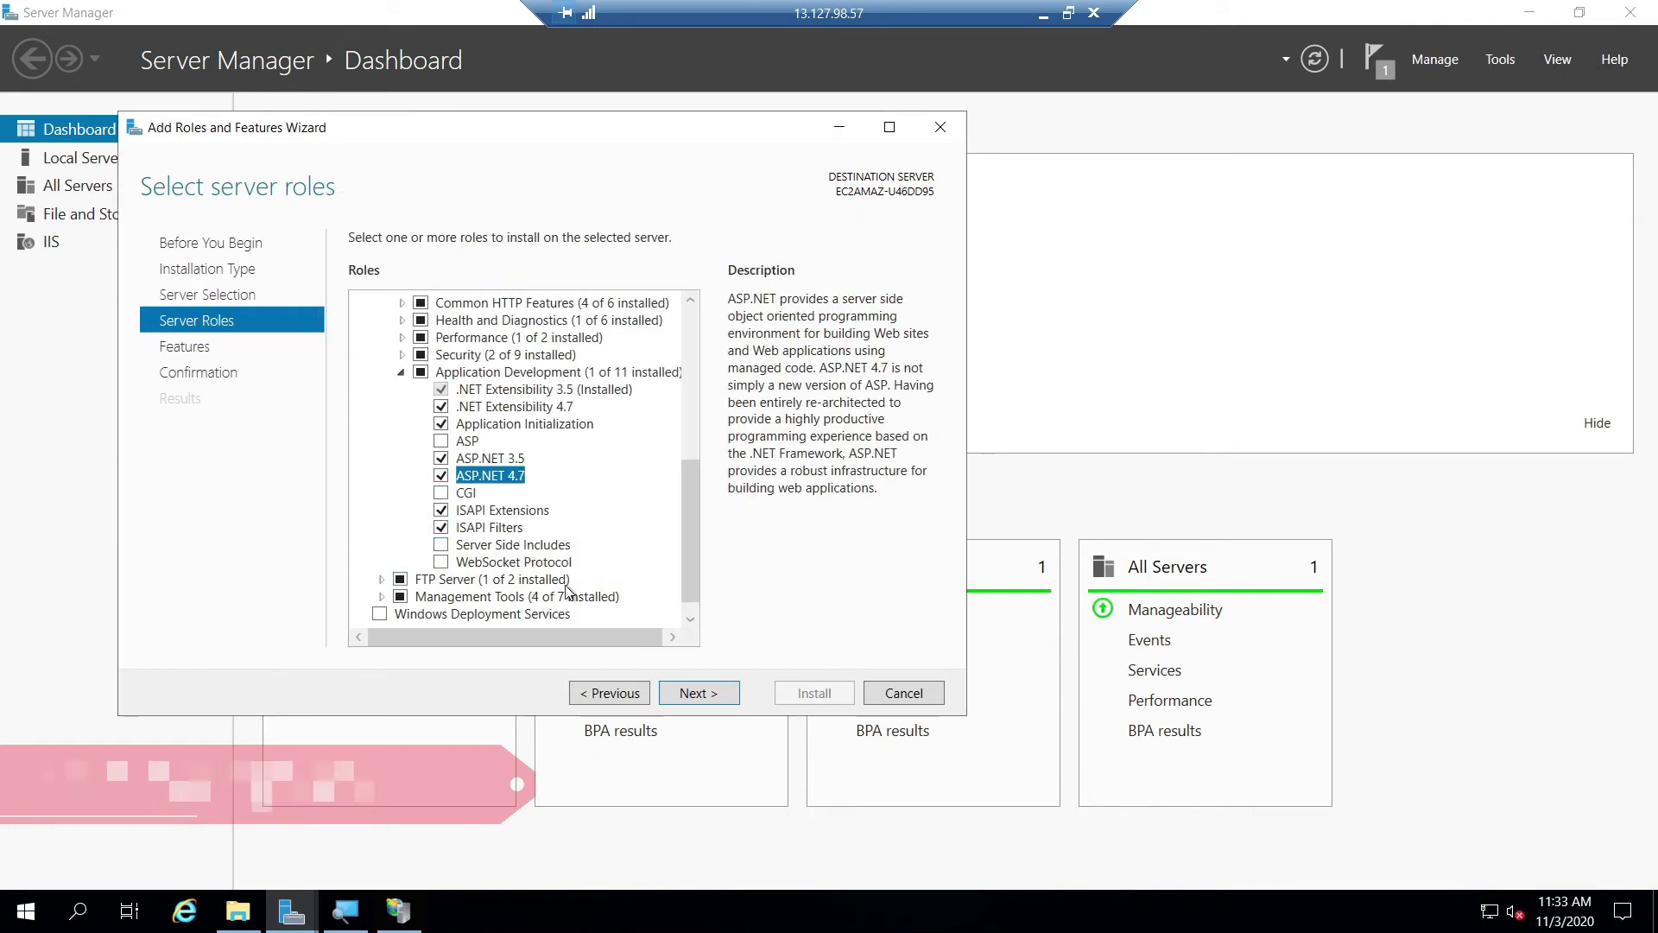
double_click(483, 579)
left_click(702, 693)
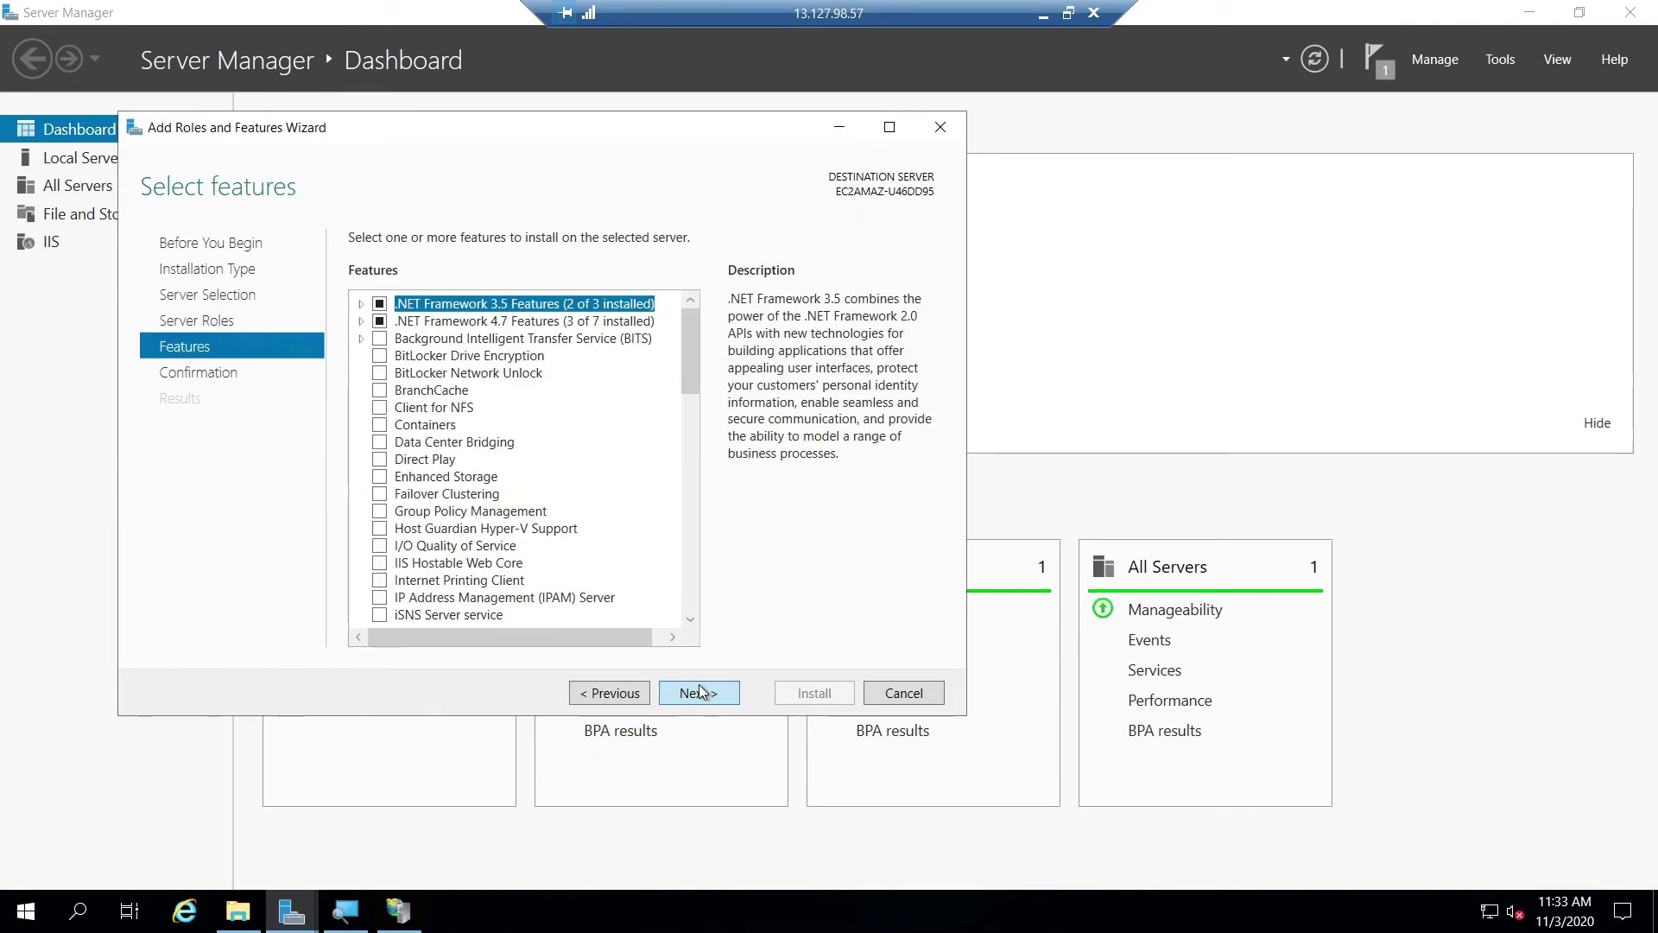
Step: Review the .NET Framework 3.5 and 4.7 features, then install and close the wizard
left_click(361, 304)
double_click(361, 304)
left_click(361, 304)
left_click(361, 321)
left_click(362, 321)
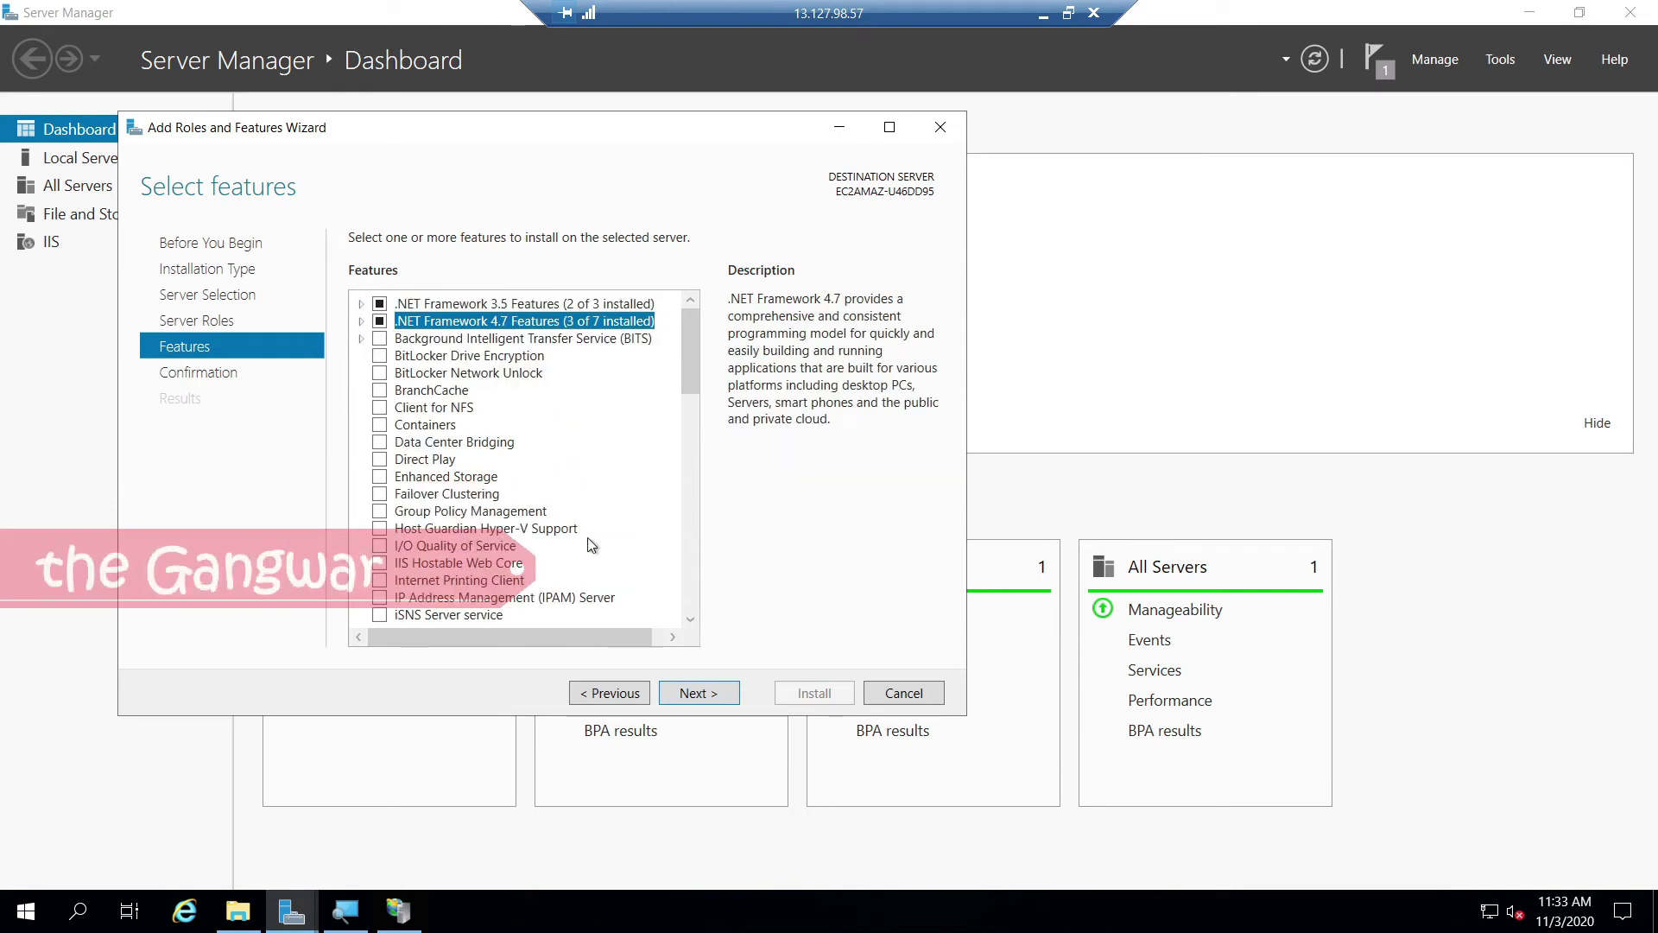
left_click(697, 691)
left_click(815, 691)
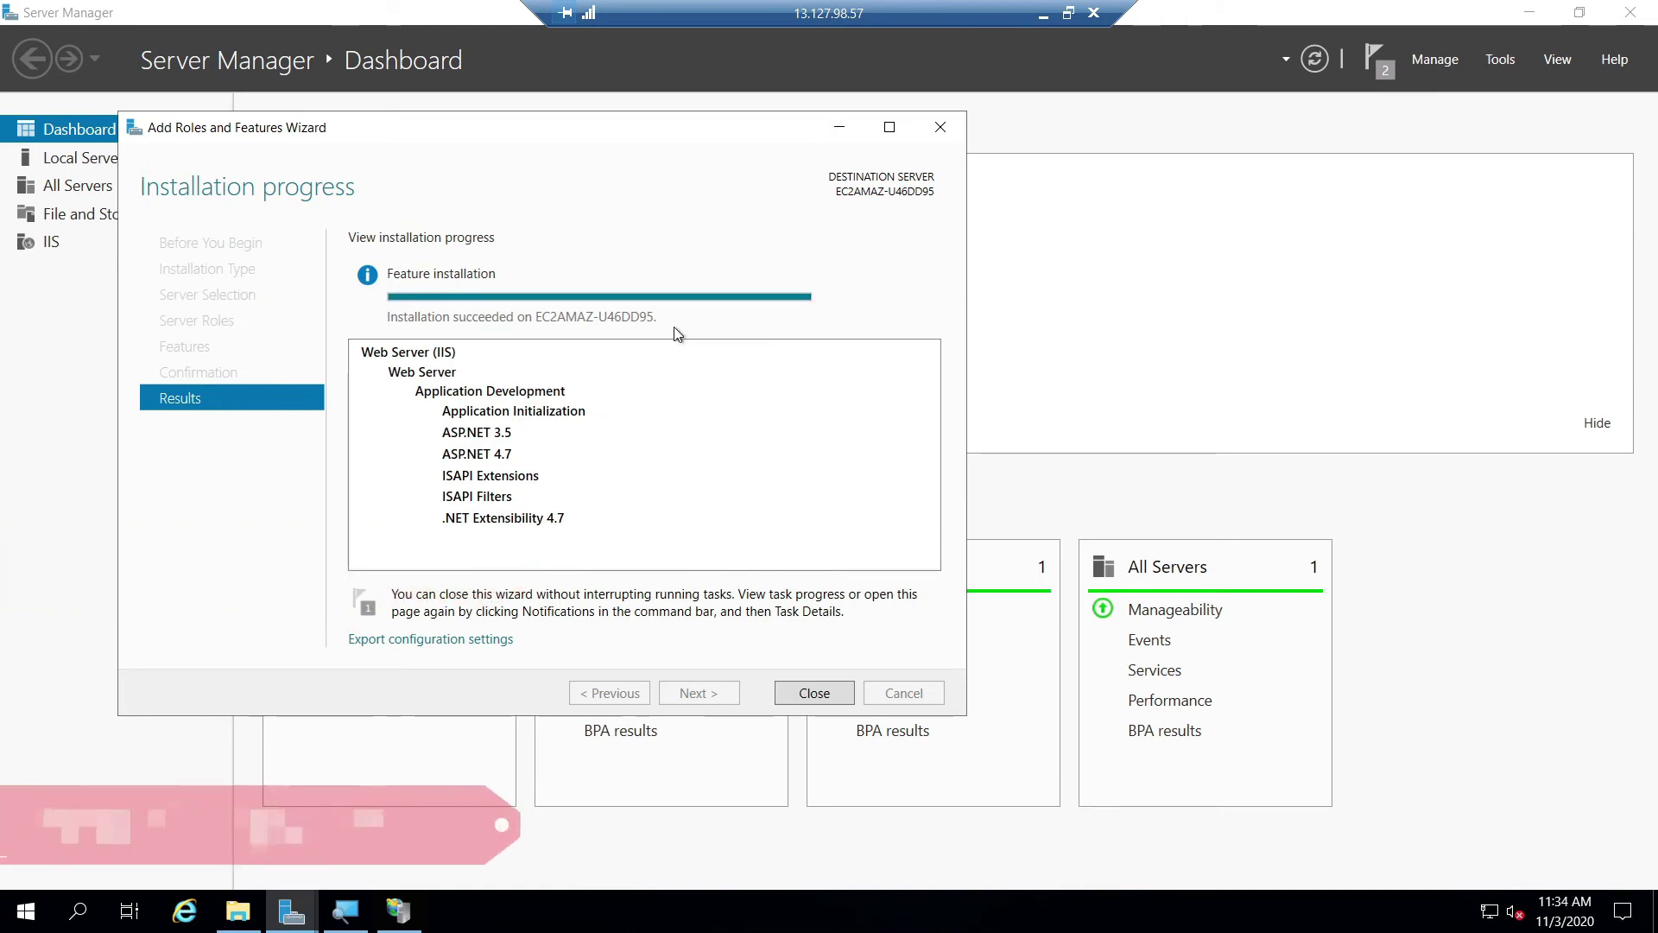
left_click(820, 695)
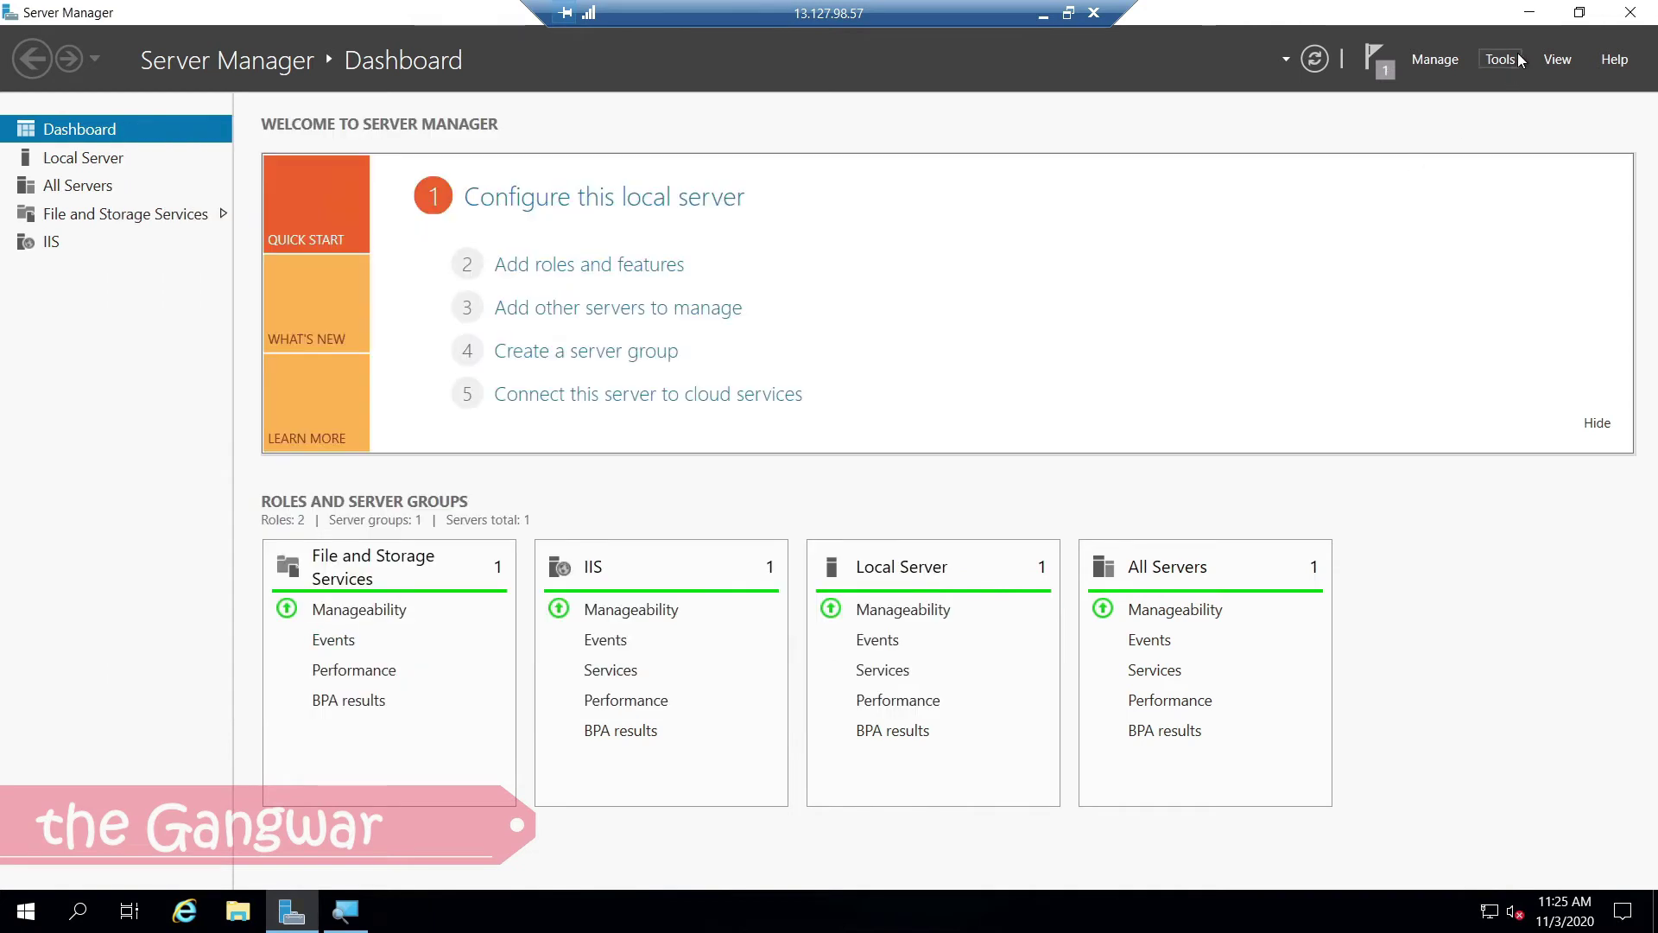
left_click(1436, 59)
Step: Launch IIS Manager and explore the Default Web Site's folder, C:\inetpub\wwwroot
left_click(1499, 59)
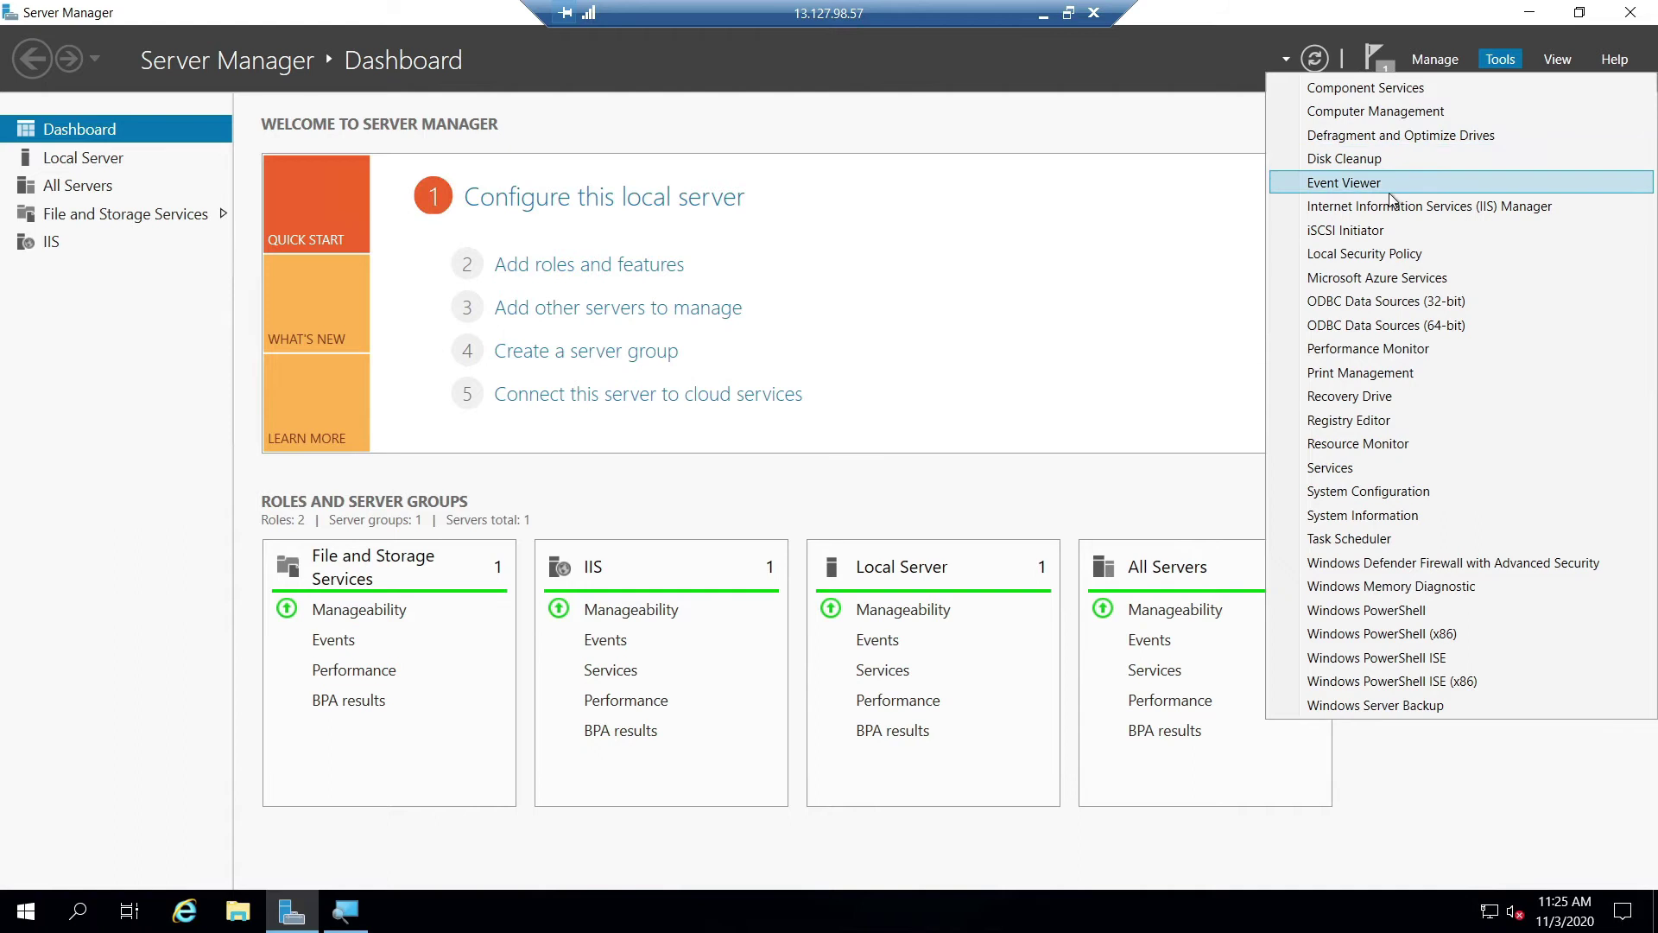
left_click(1382, 207)
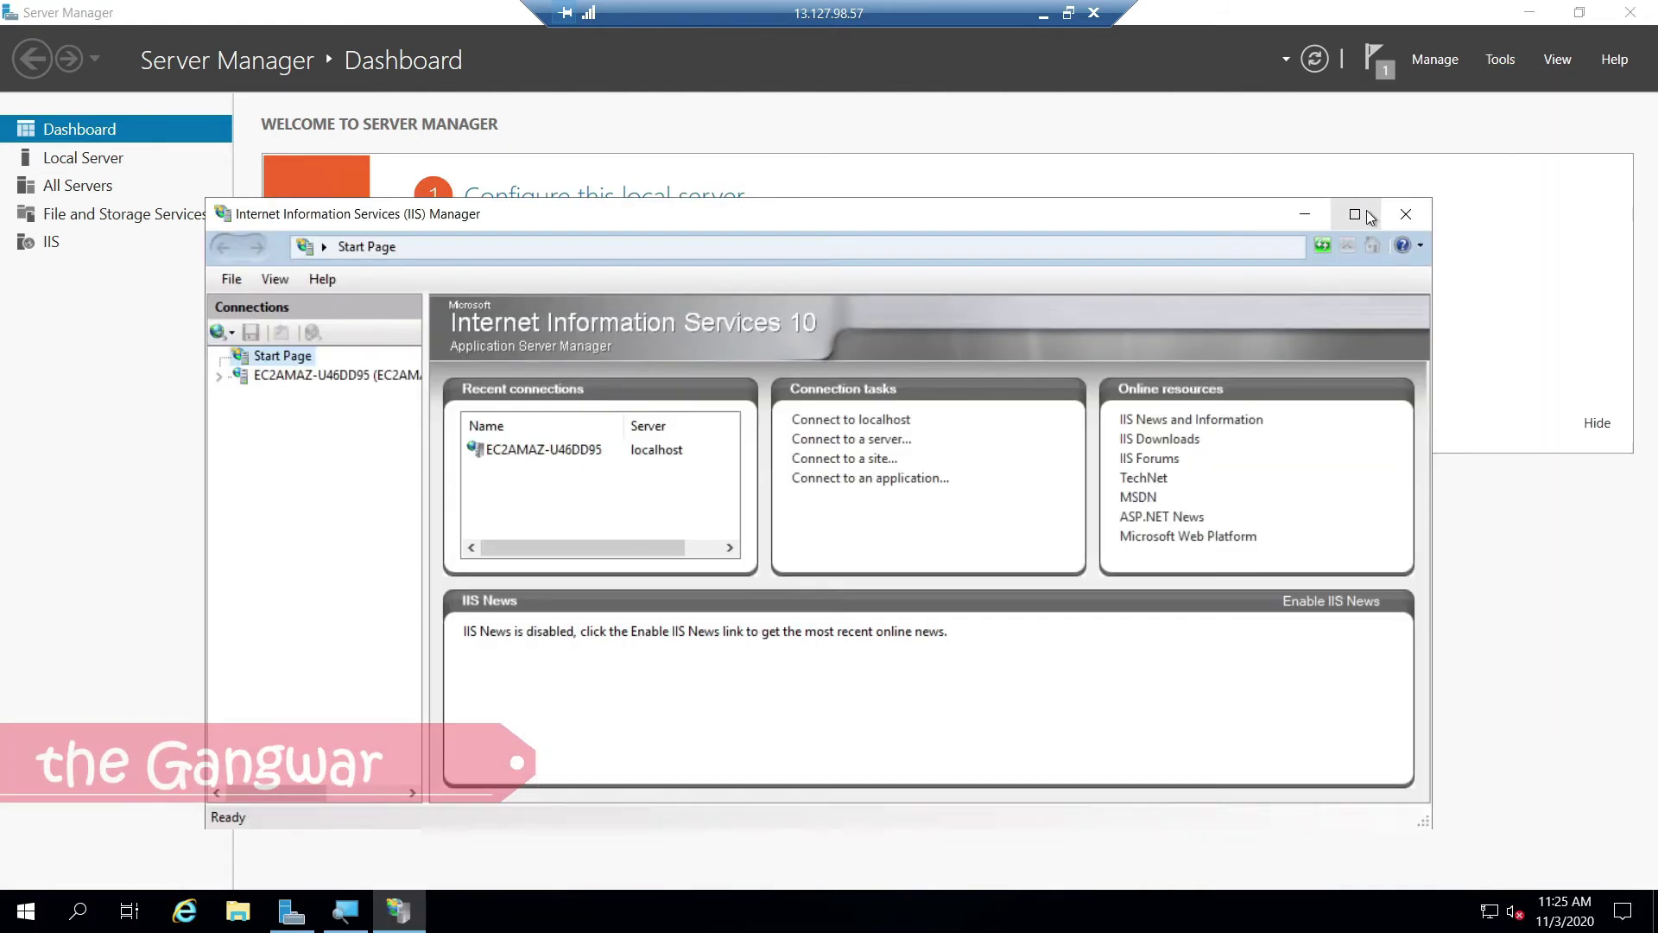
left_click(219, 377)
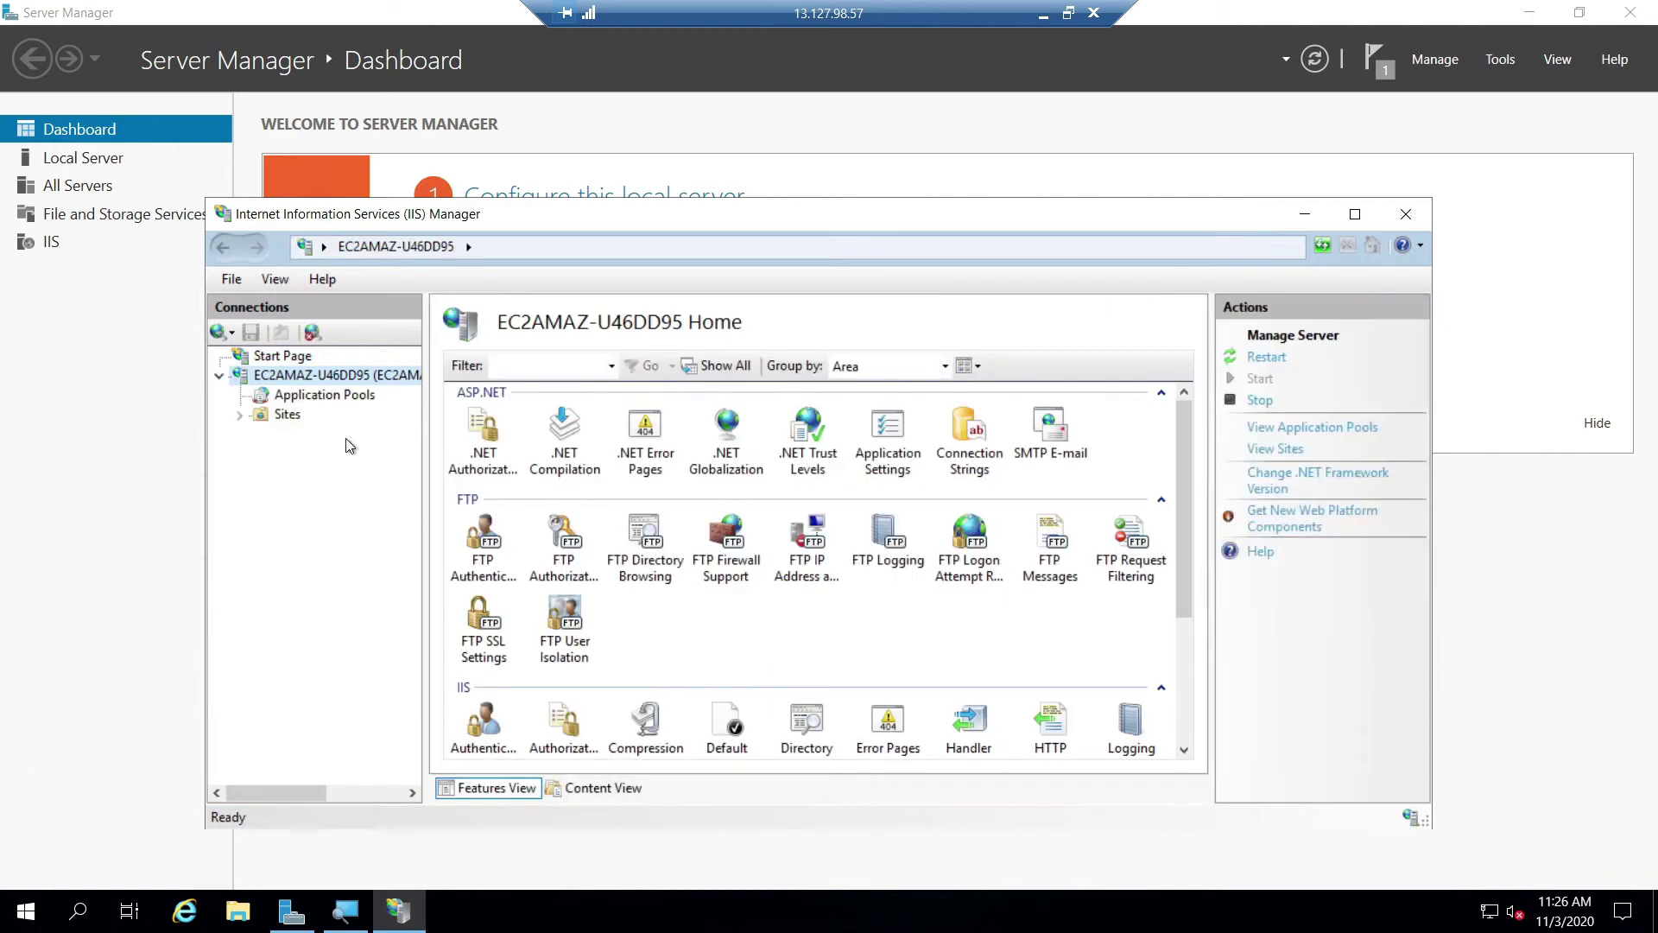
left_click(288, 419)
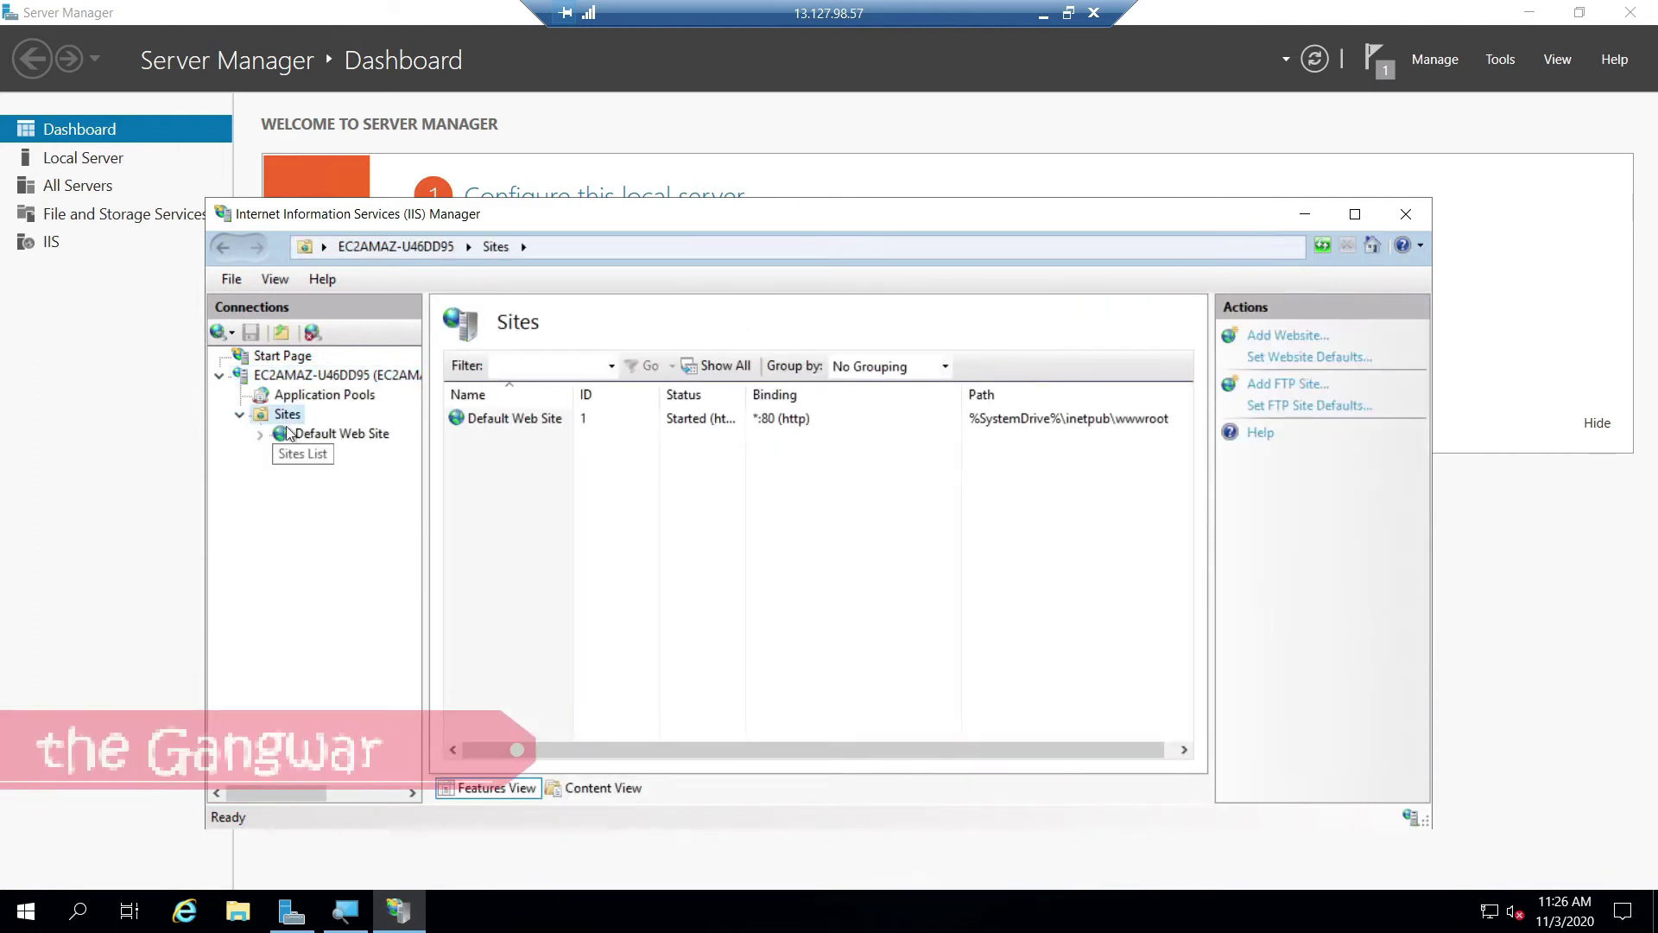
left_click(316, 435)
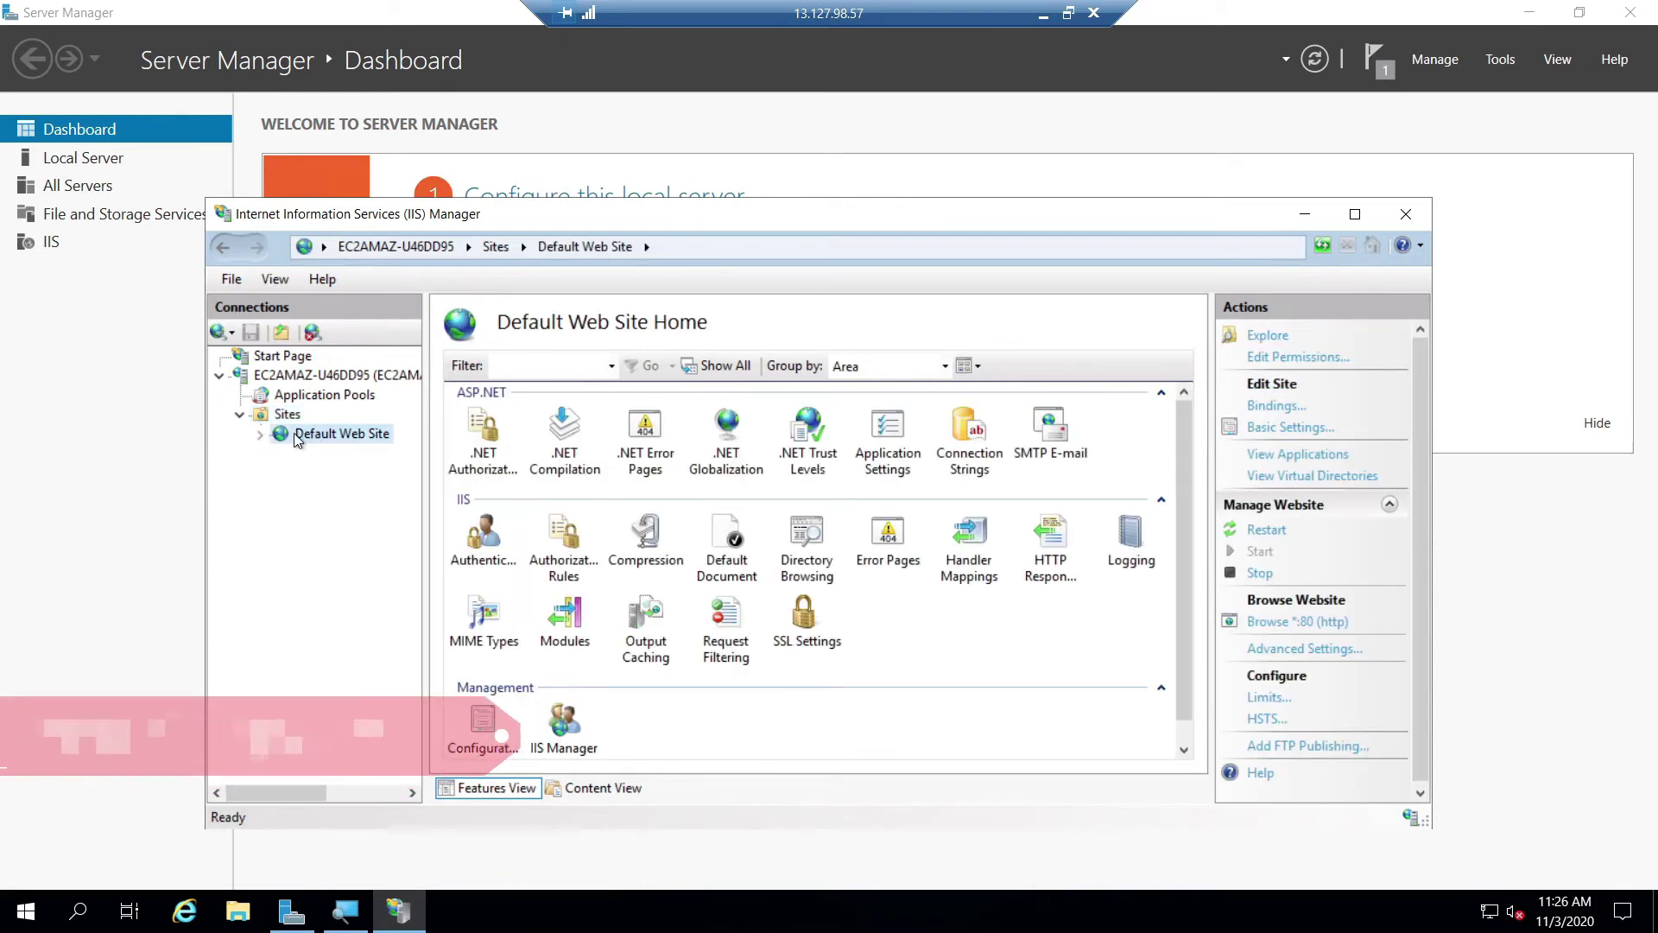
right_click(294, 436)
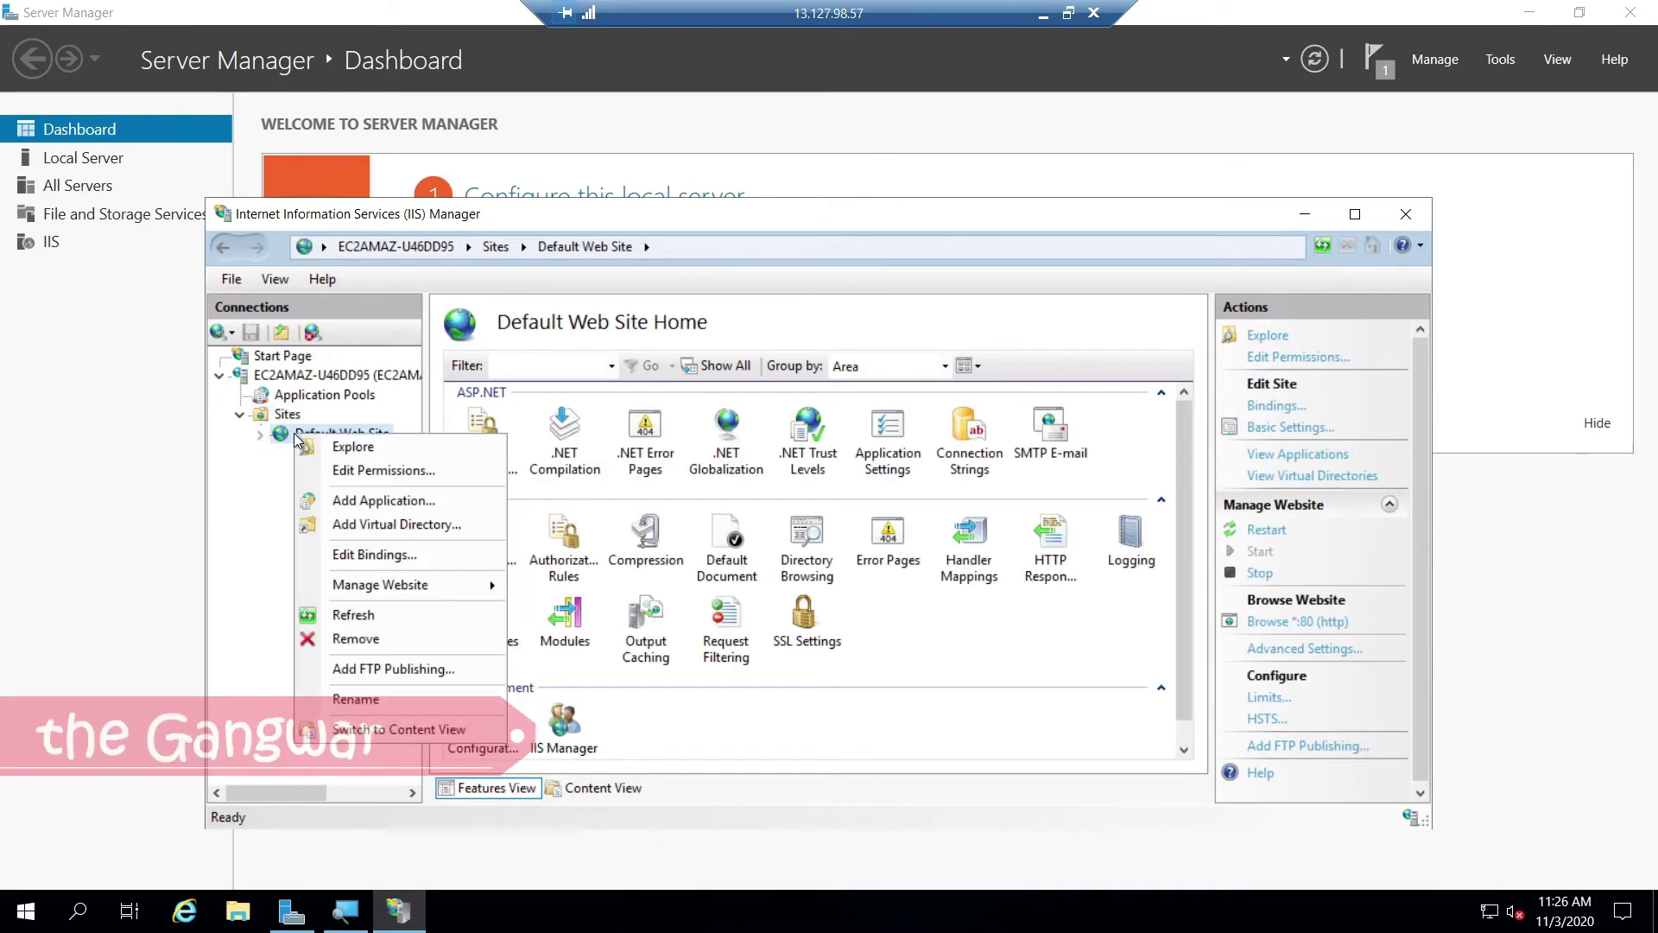
left_click(336, 454)
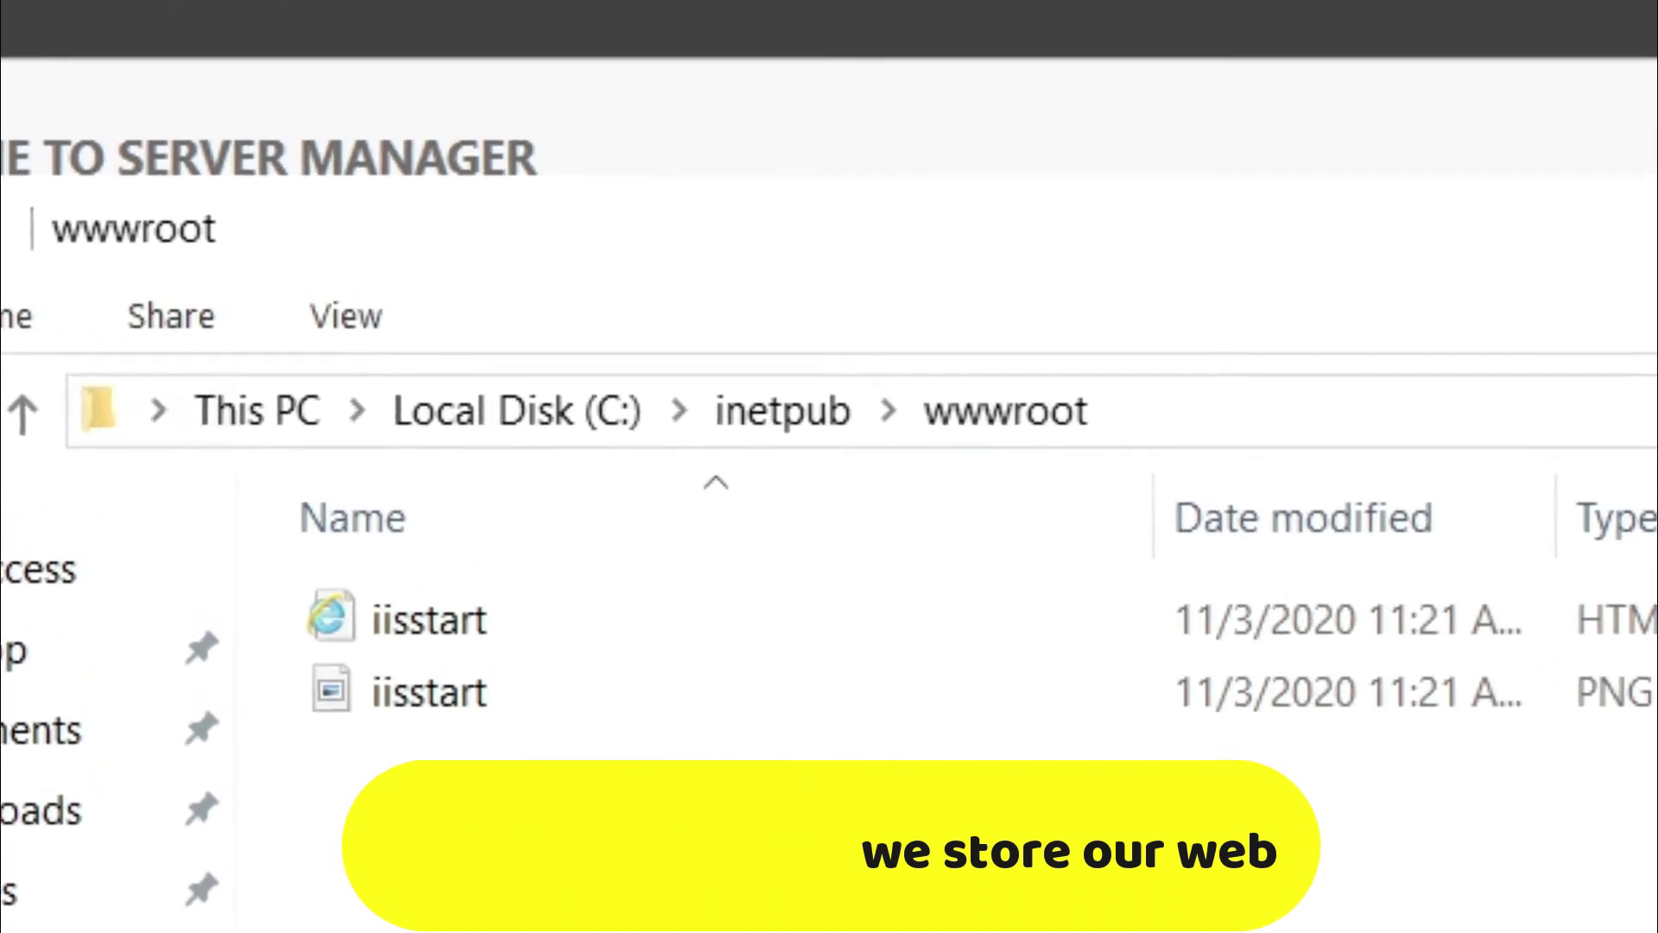
left_click(1316, 152)
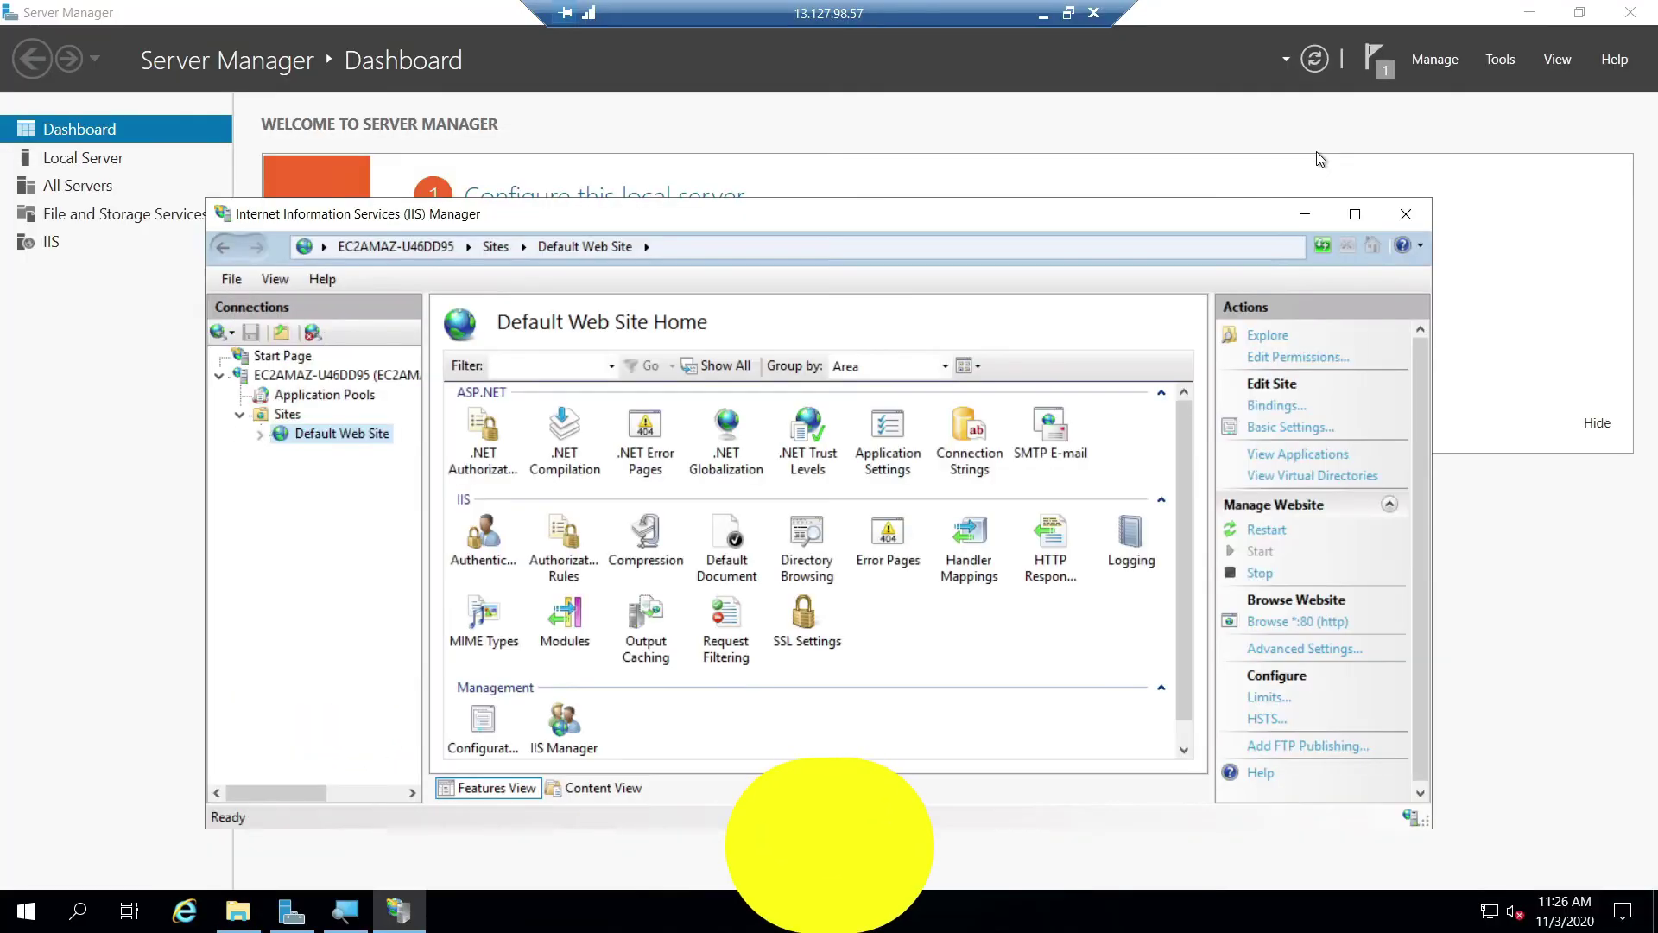
left_click(1297, 622)
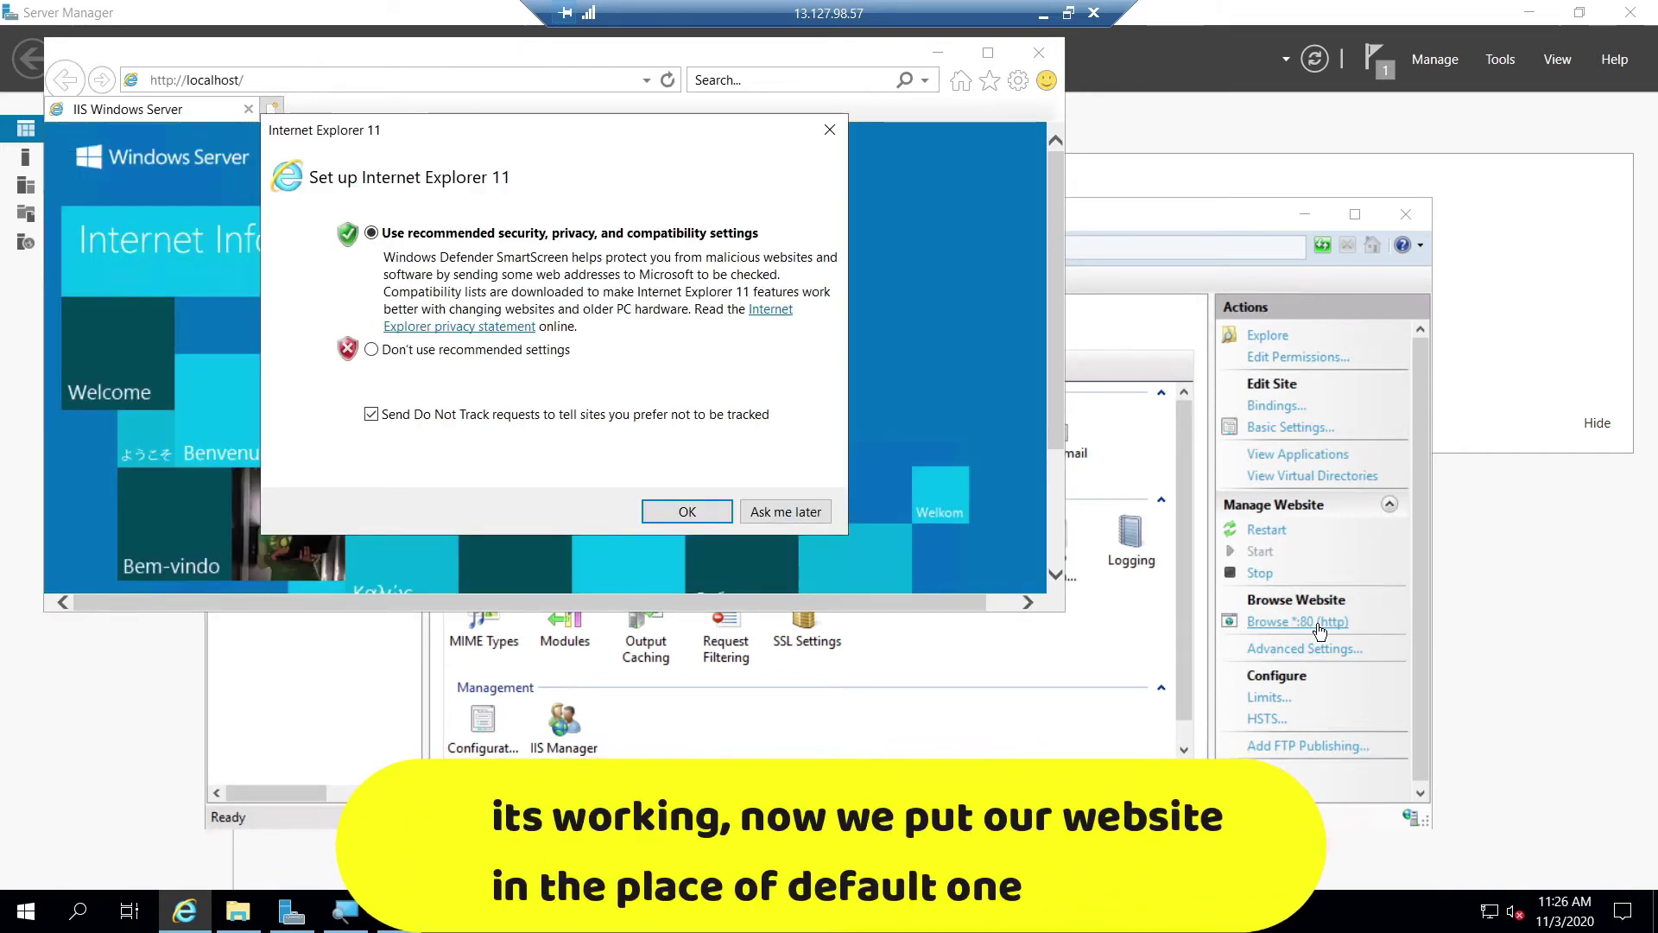
left_click(786, 511)
left_click(1038, 54)
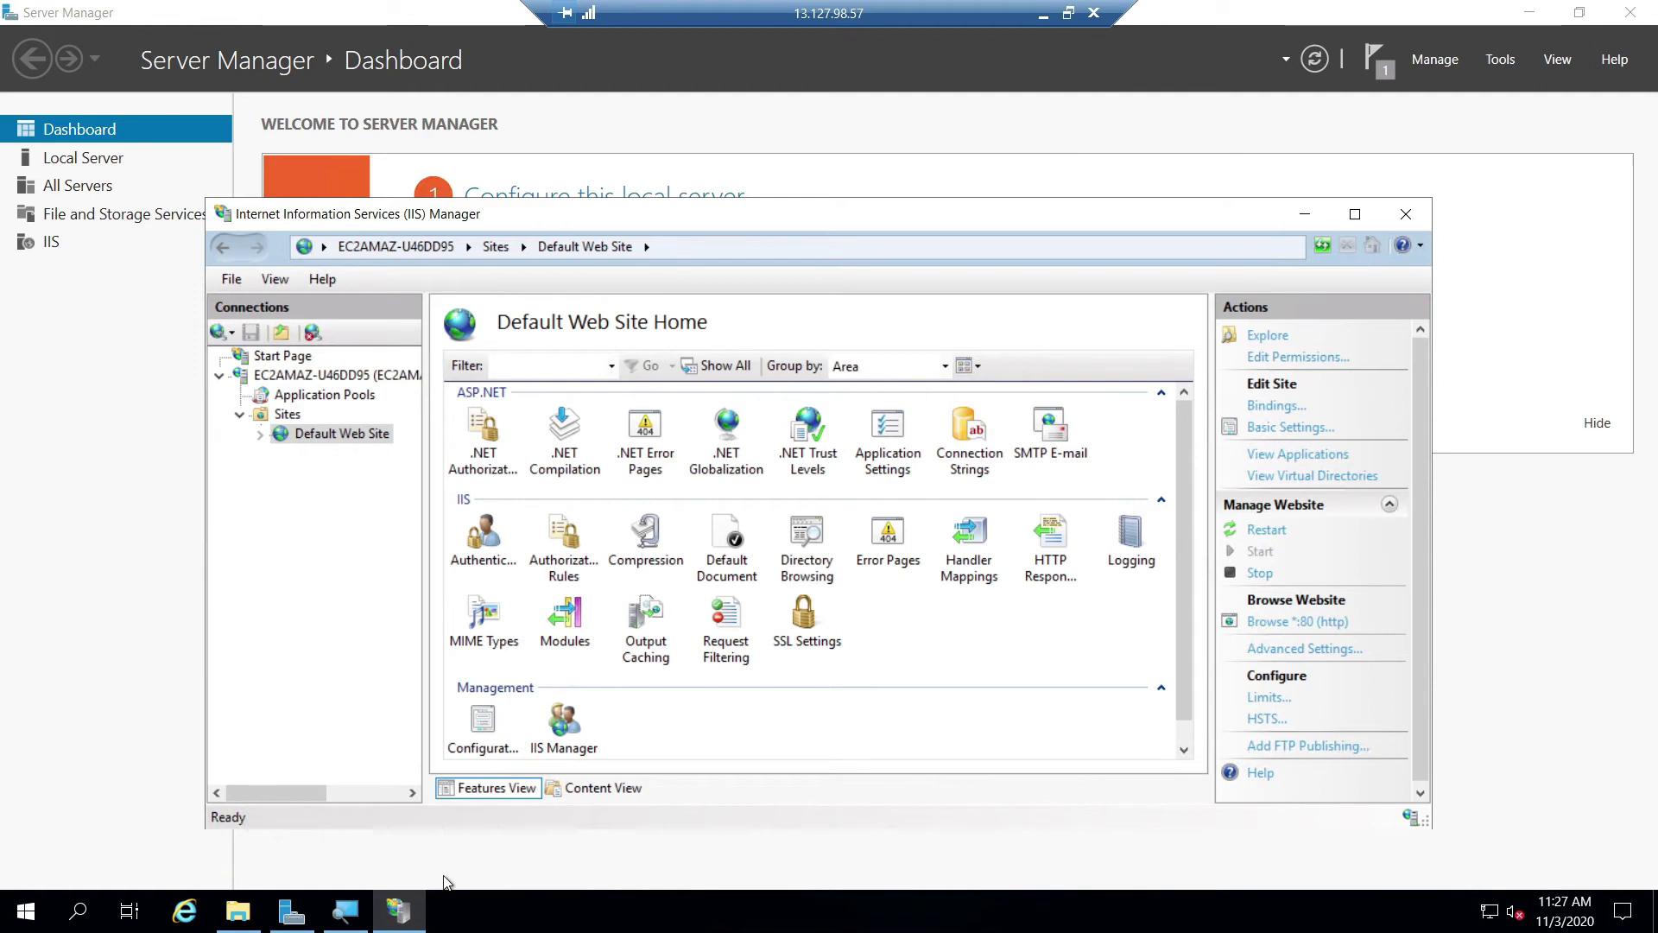
Step: Open the Sairisi folder in D:\other Proj and load Sairisi.sln in Visual Studio 2019
left_click(238, 912)
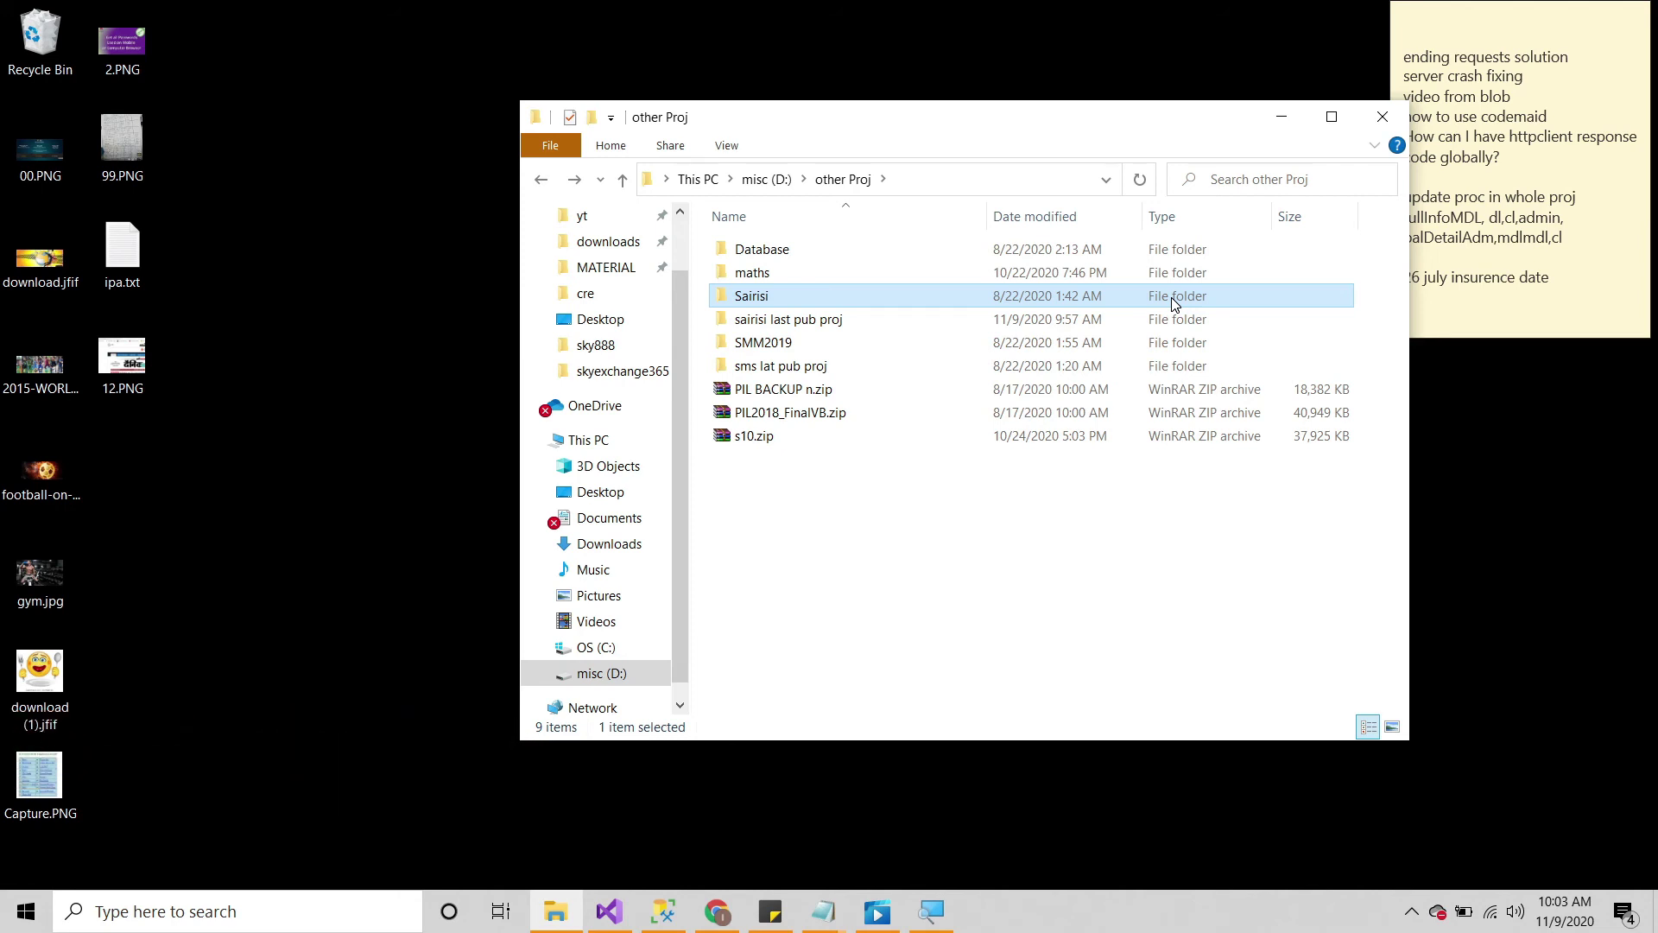
double_click(1154, 300)
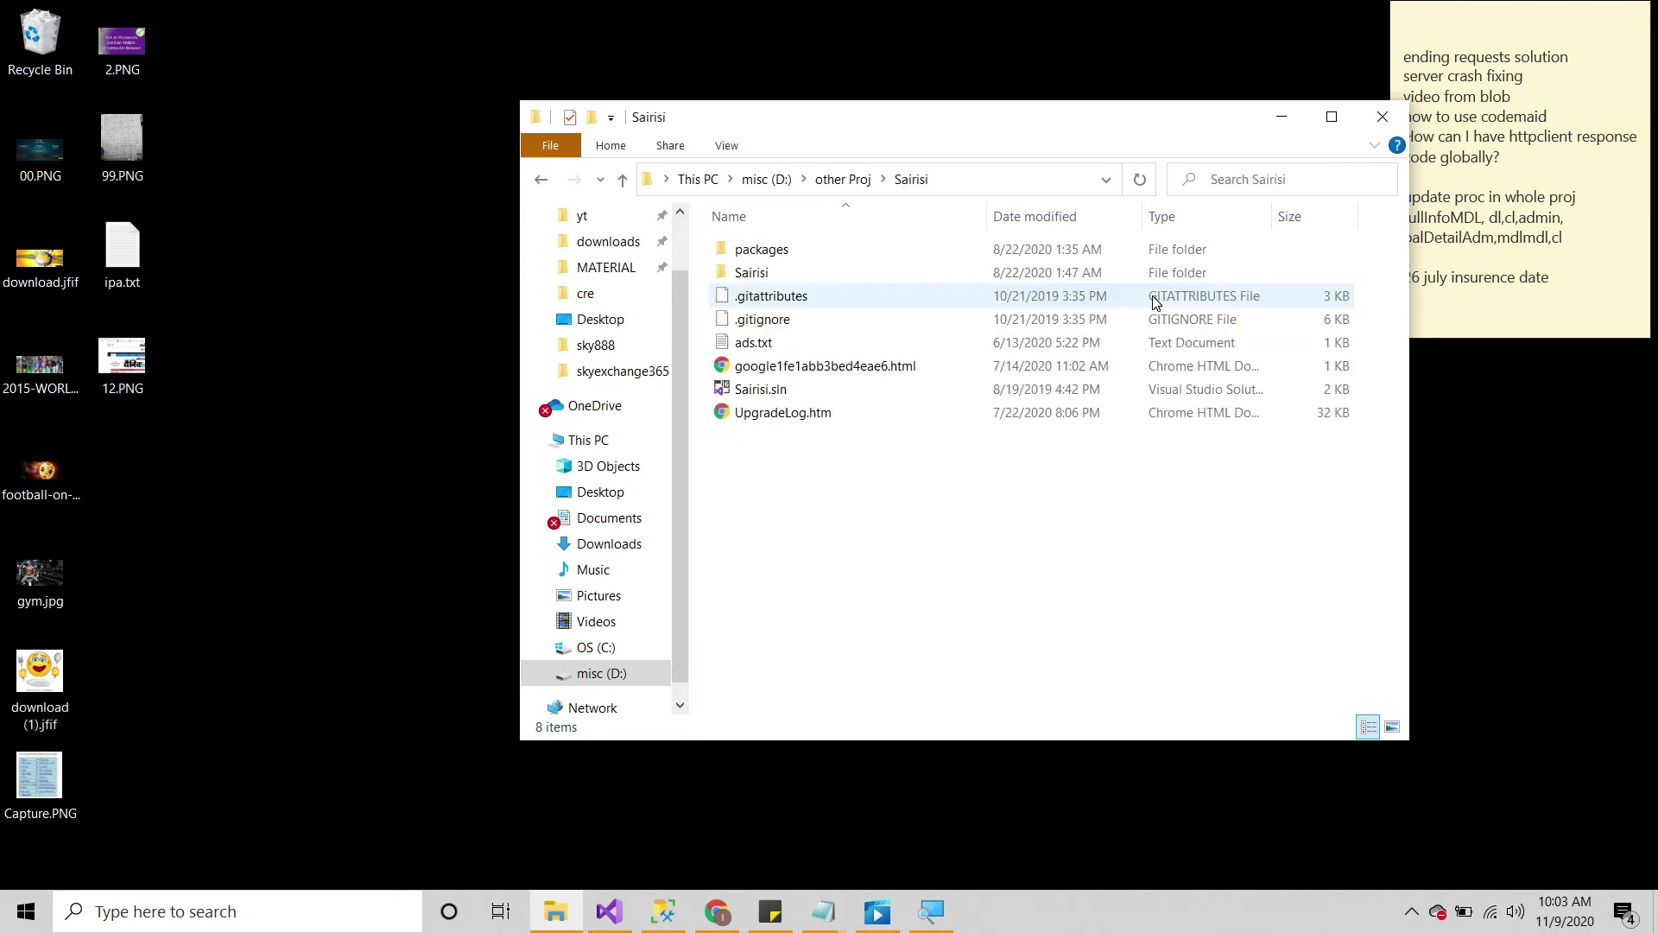
double_click(1070, 390)
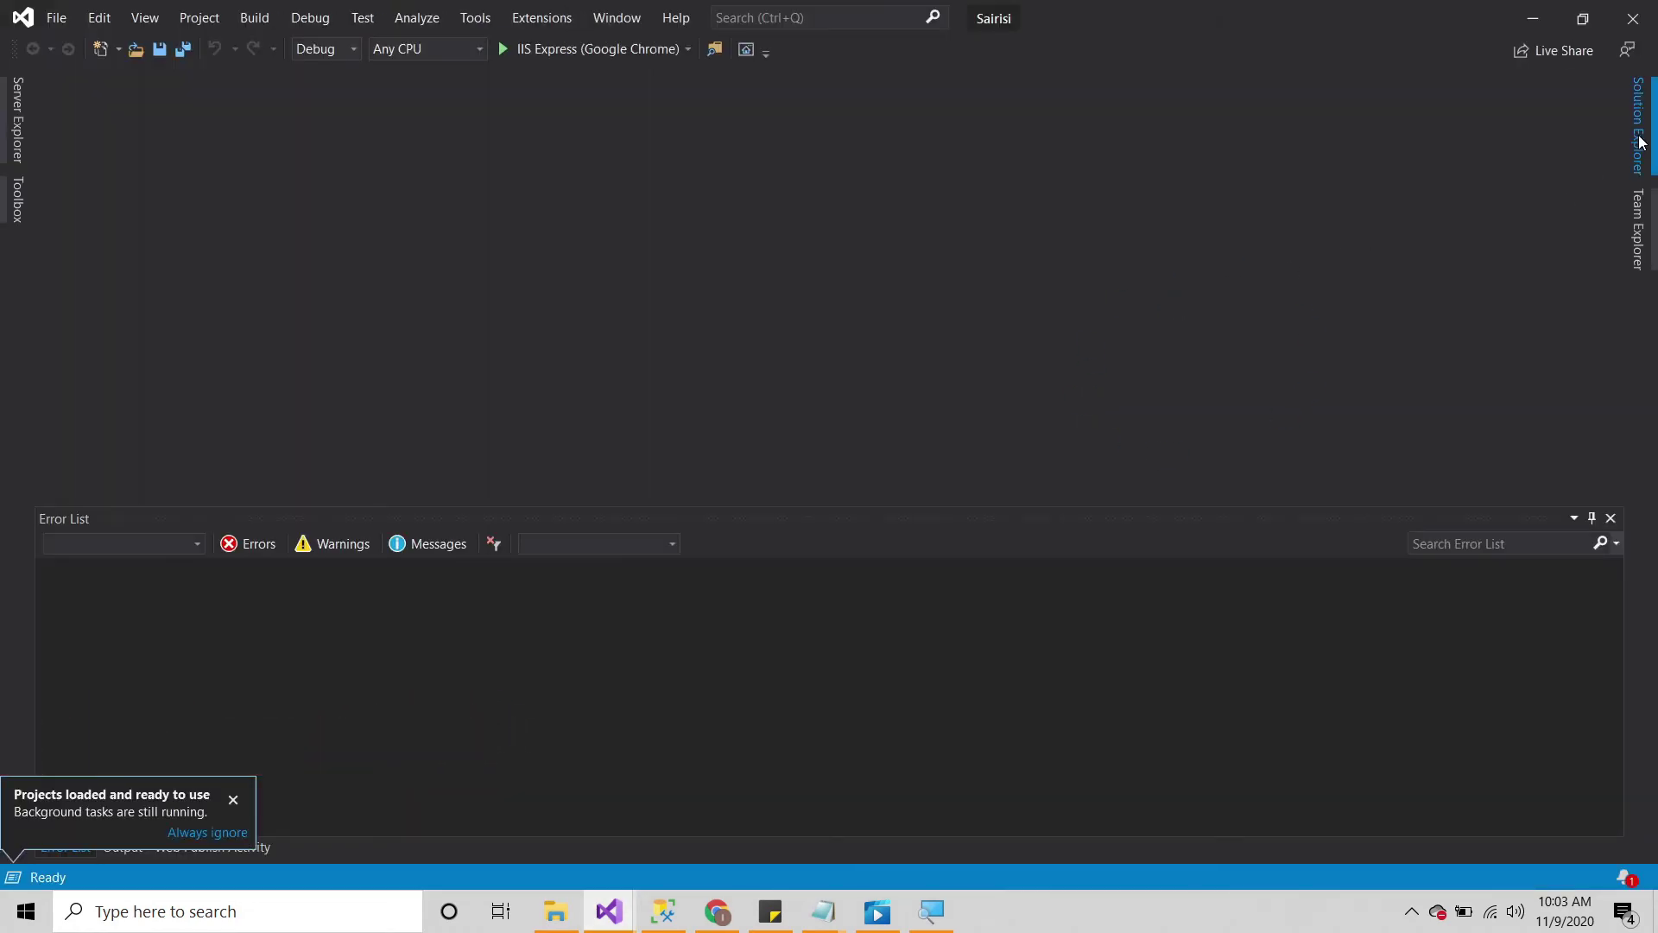
Step: Build the Sairisi solution (1 succeeded, 0 failed) and bring up the project's actions in Solution Explorer
left_click(252, 17)
left_click(290, 43)
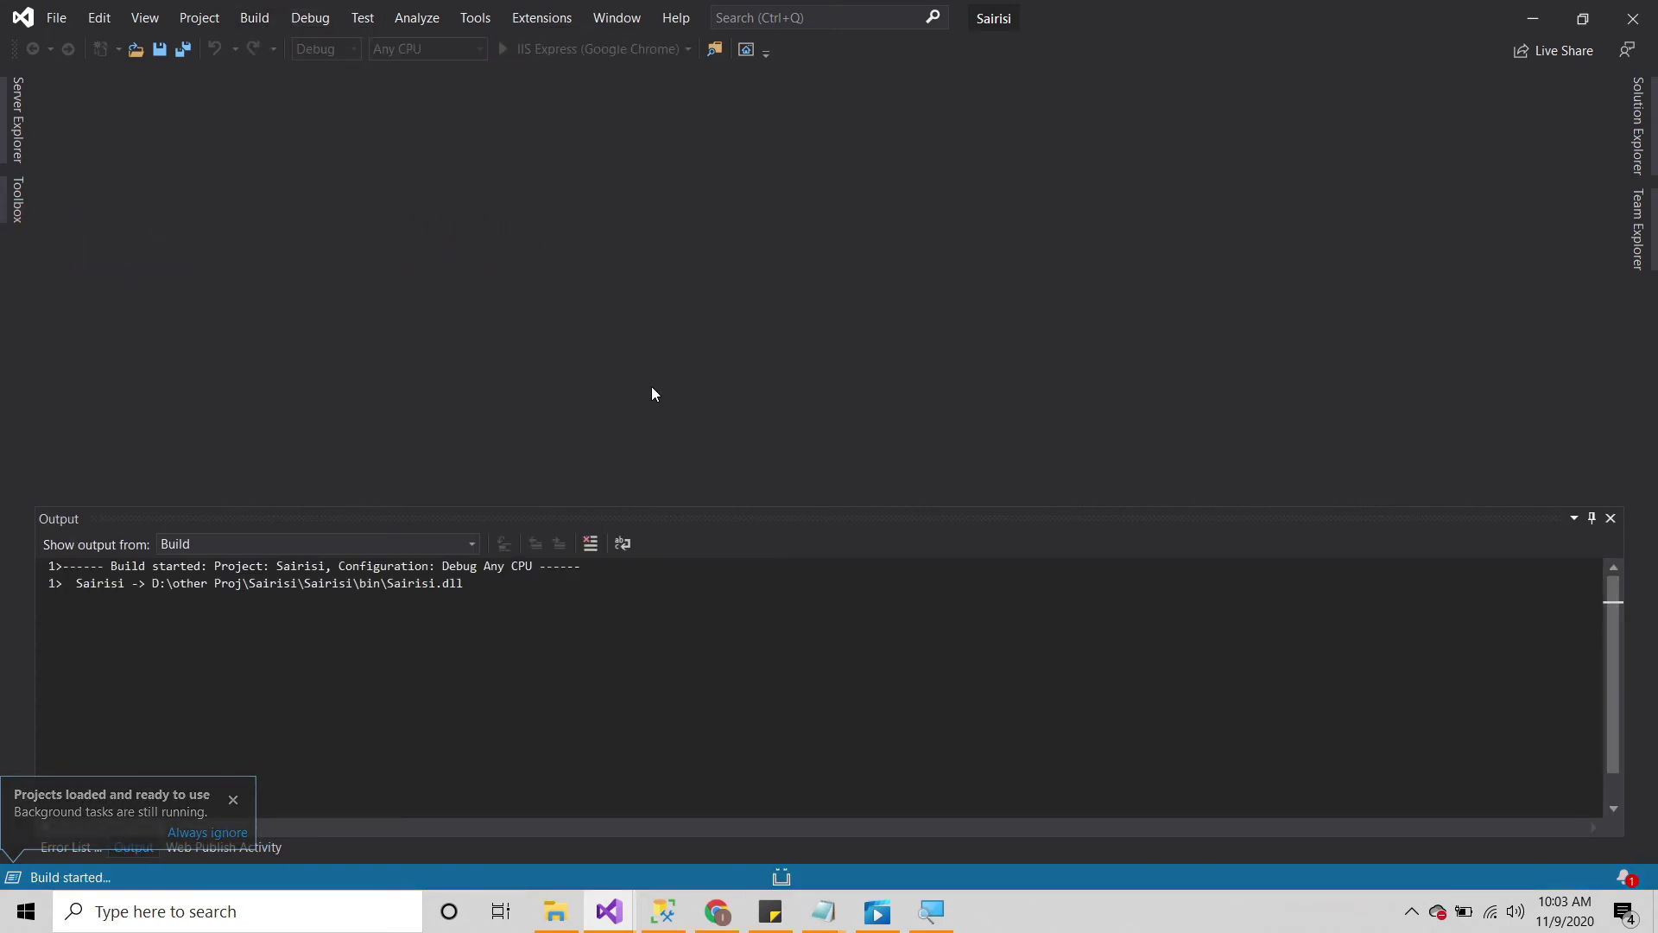
left_click(1612, 521)
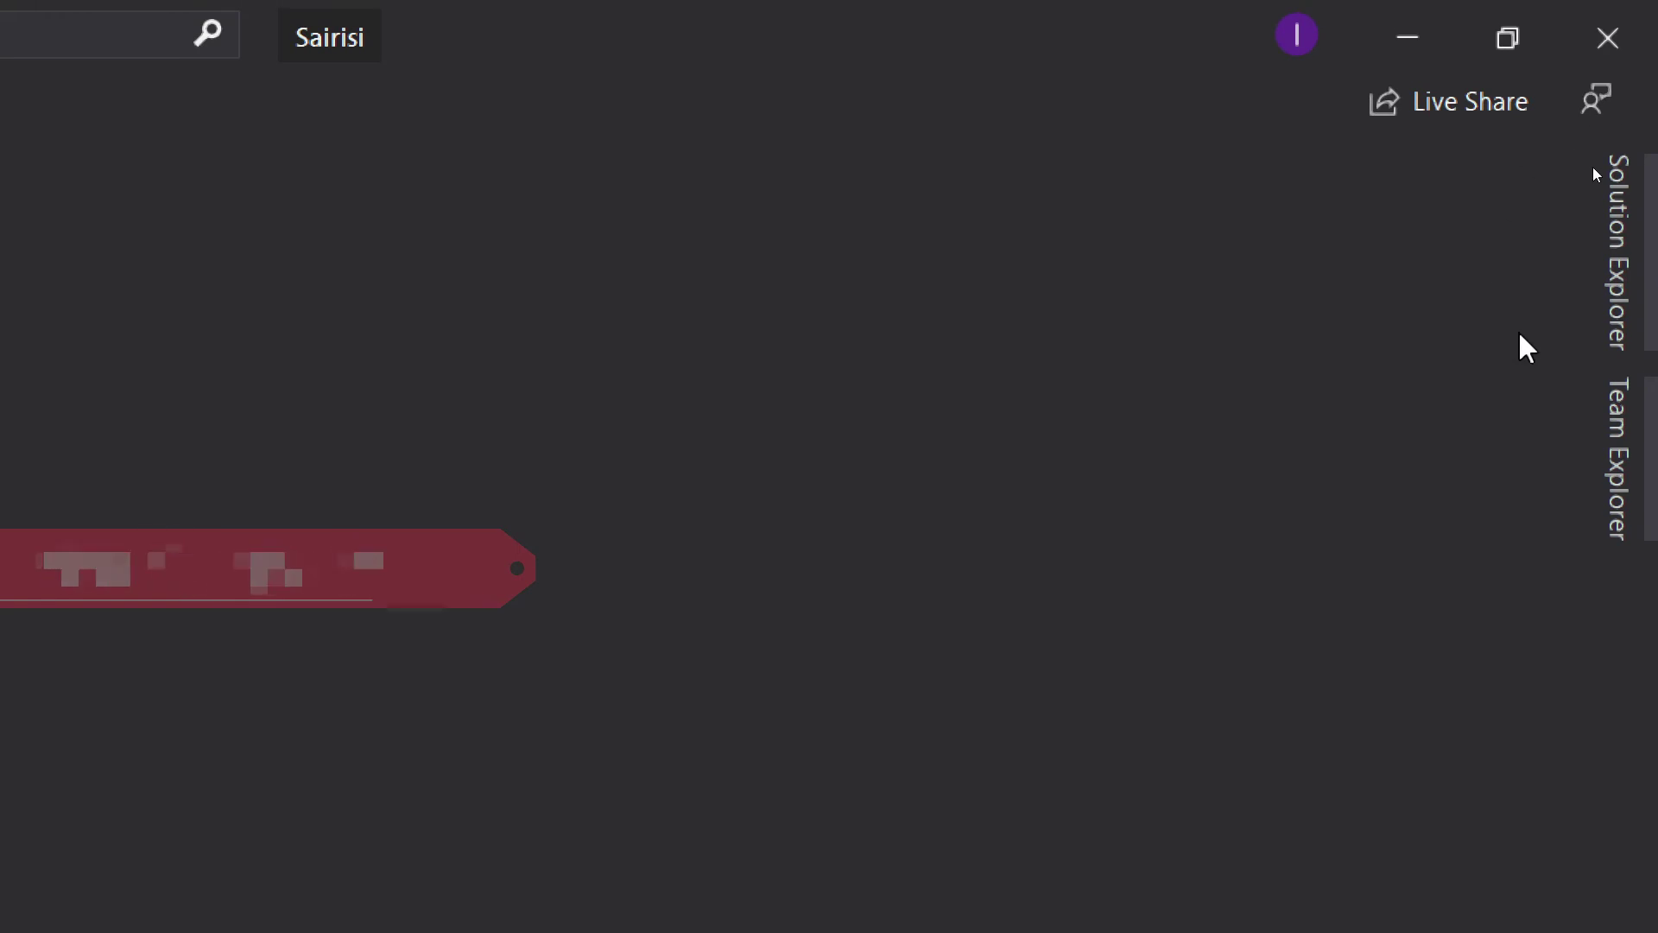
left_click(1618, 216)
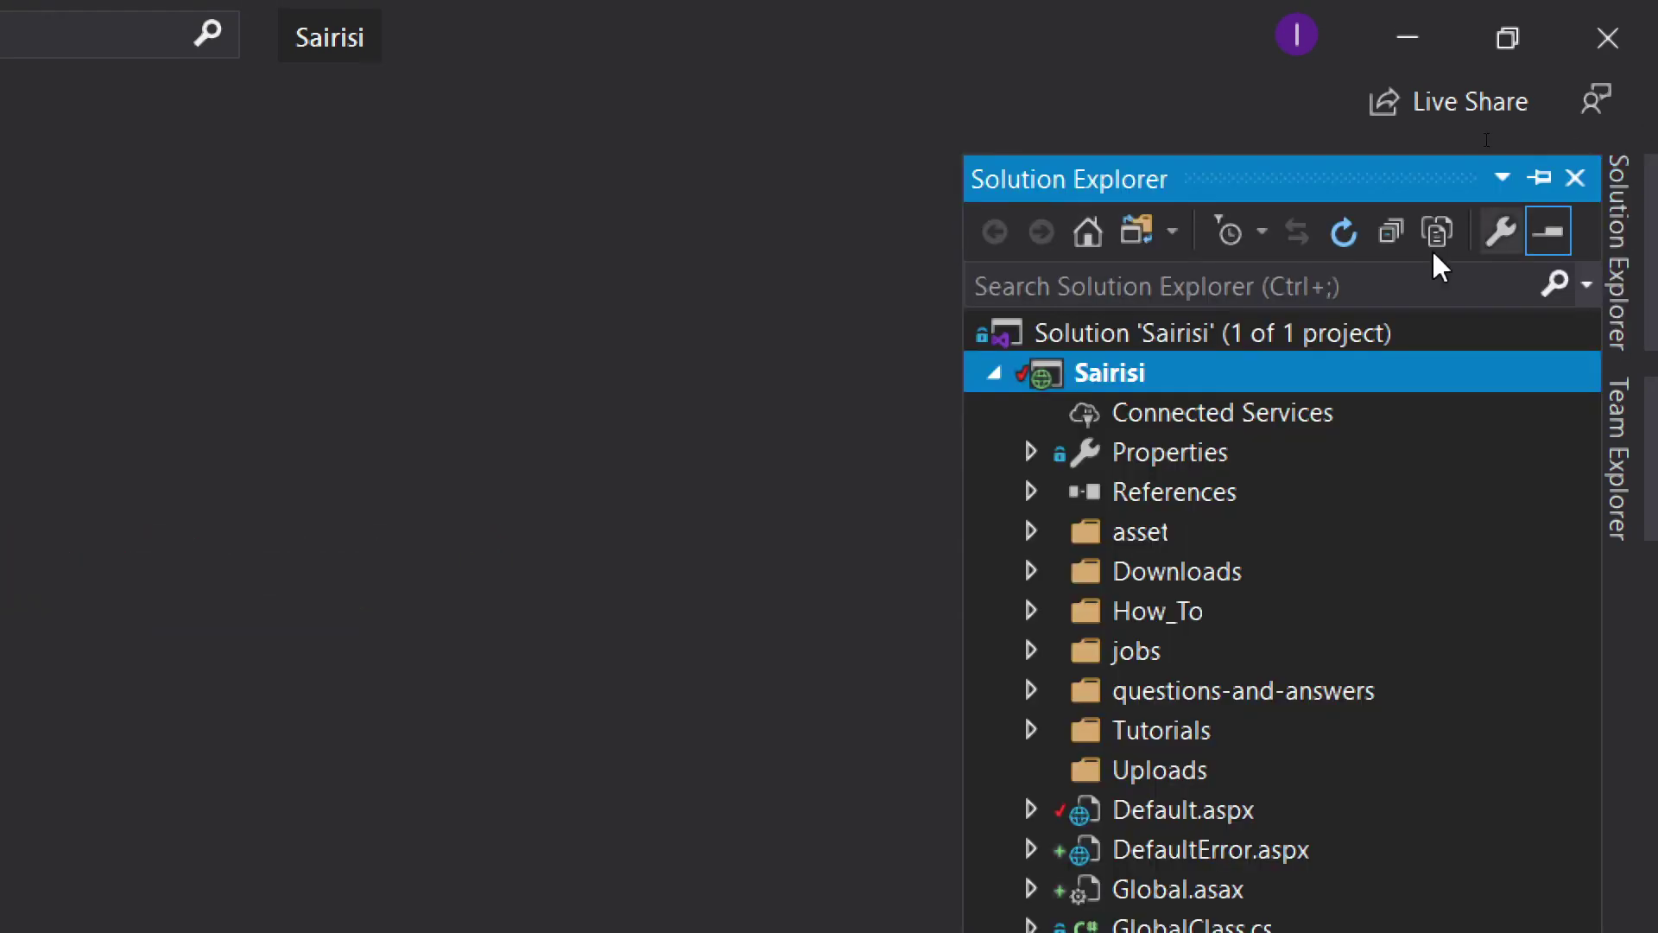
right_click(1071, 380)
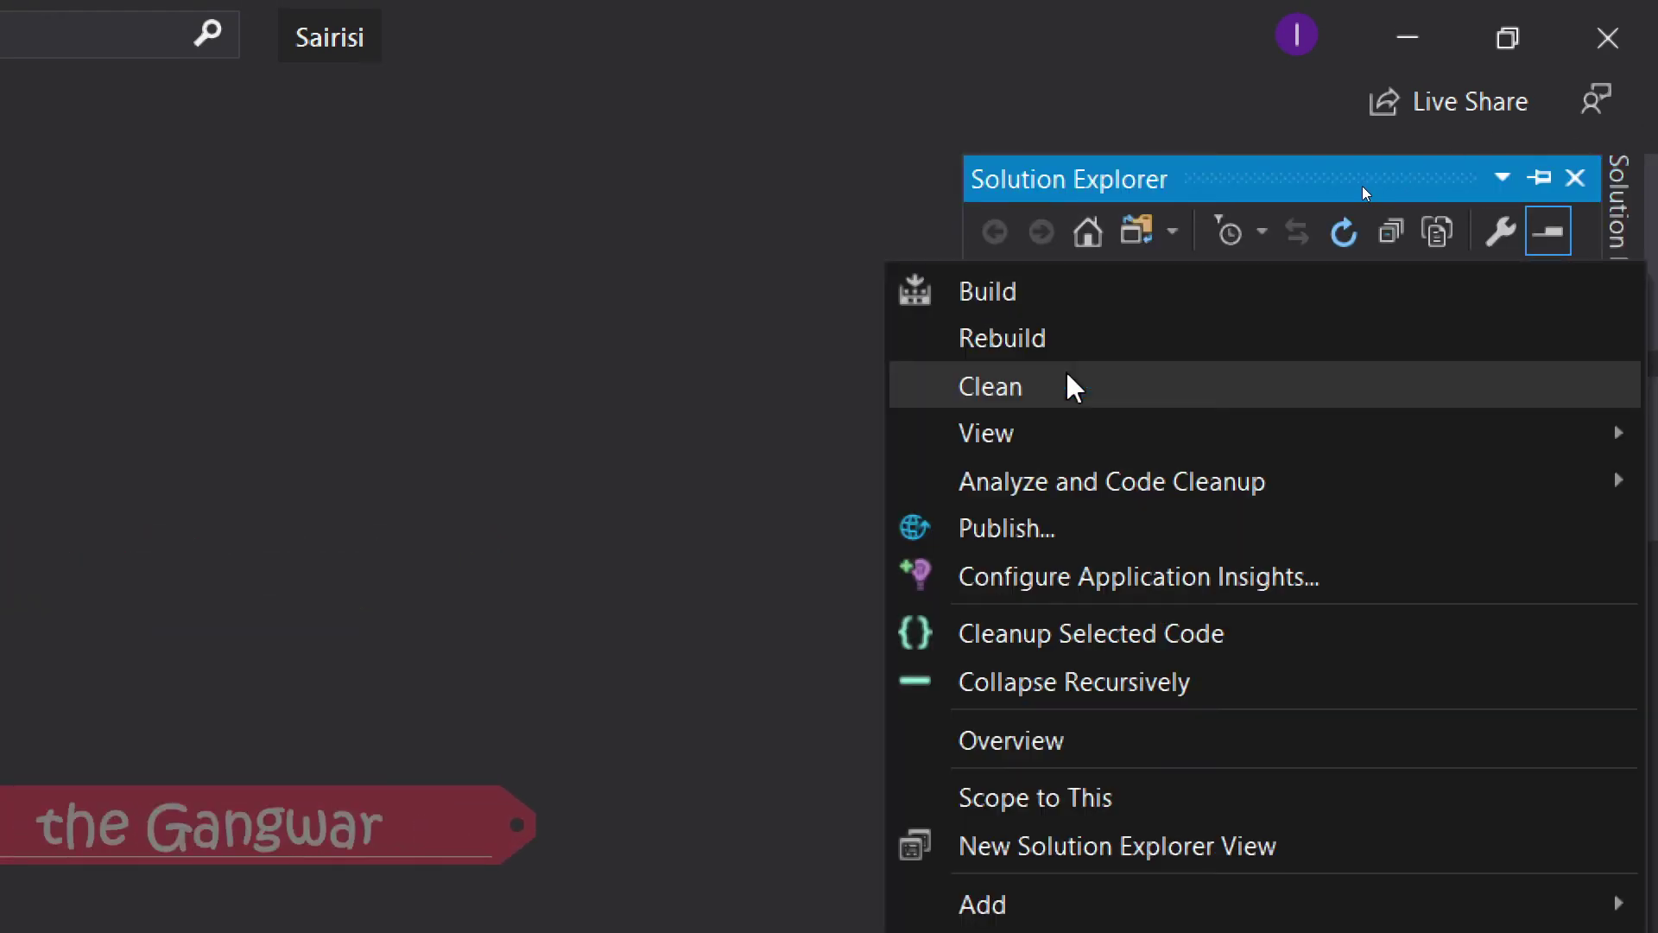
Step: Set the publish target folder to D:\other Proj\sairisi last pub proj\s10 and save the profile
left_click(1058, 535)
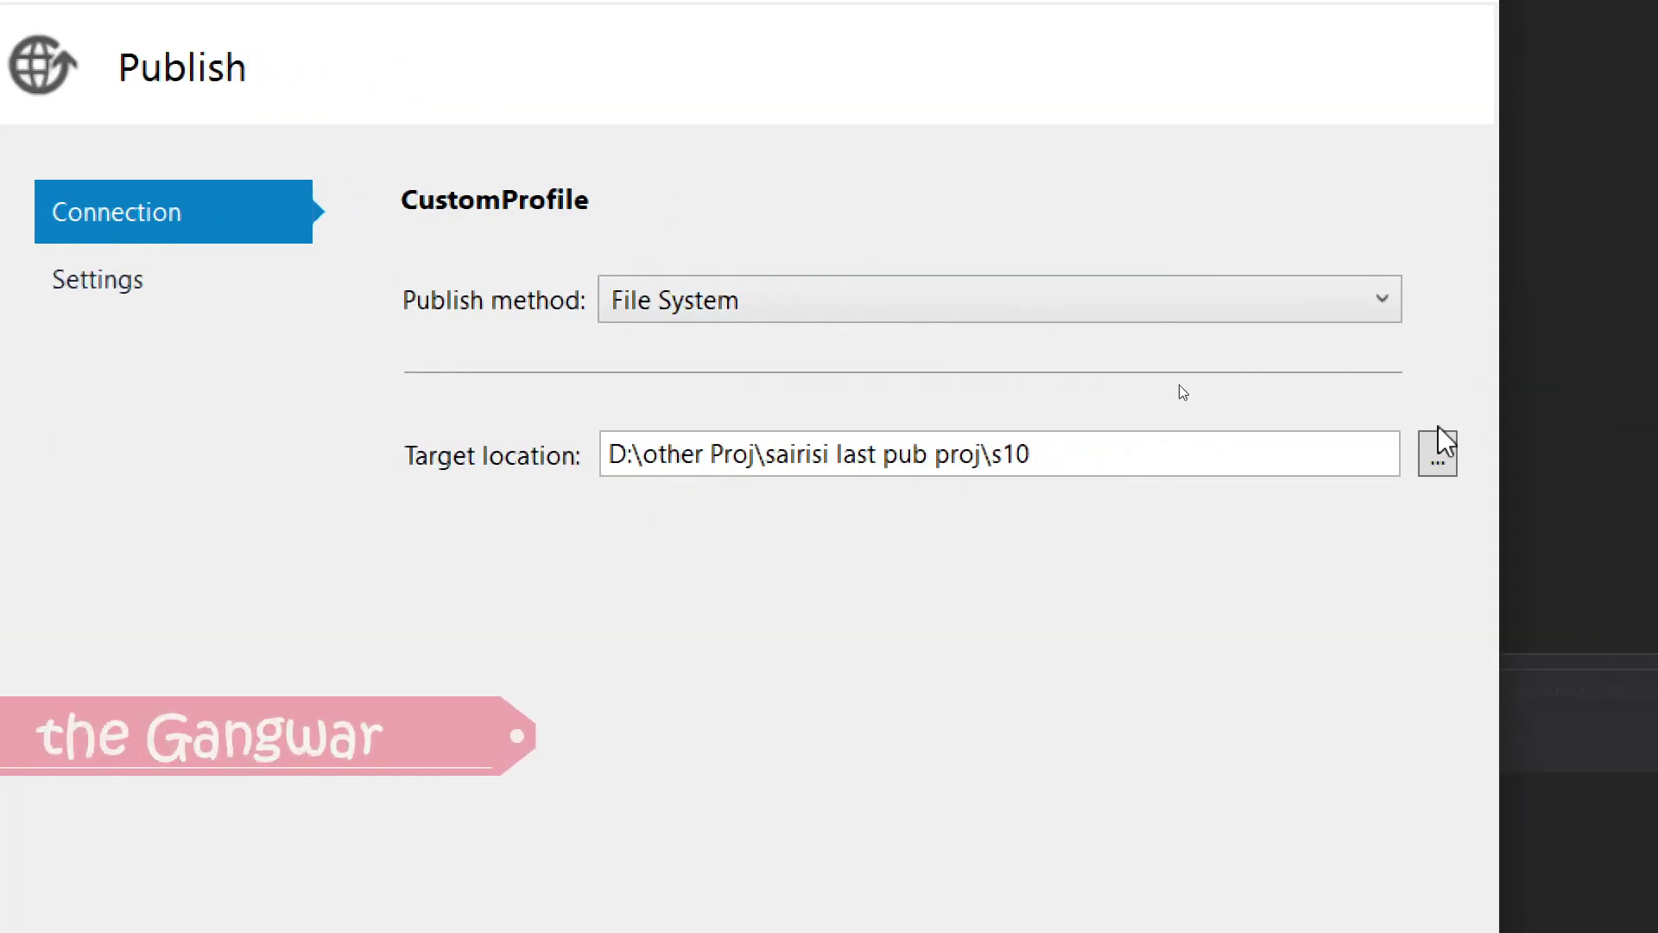
left_click(1448, 467)
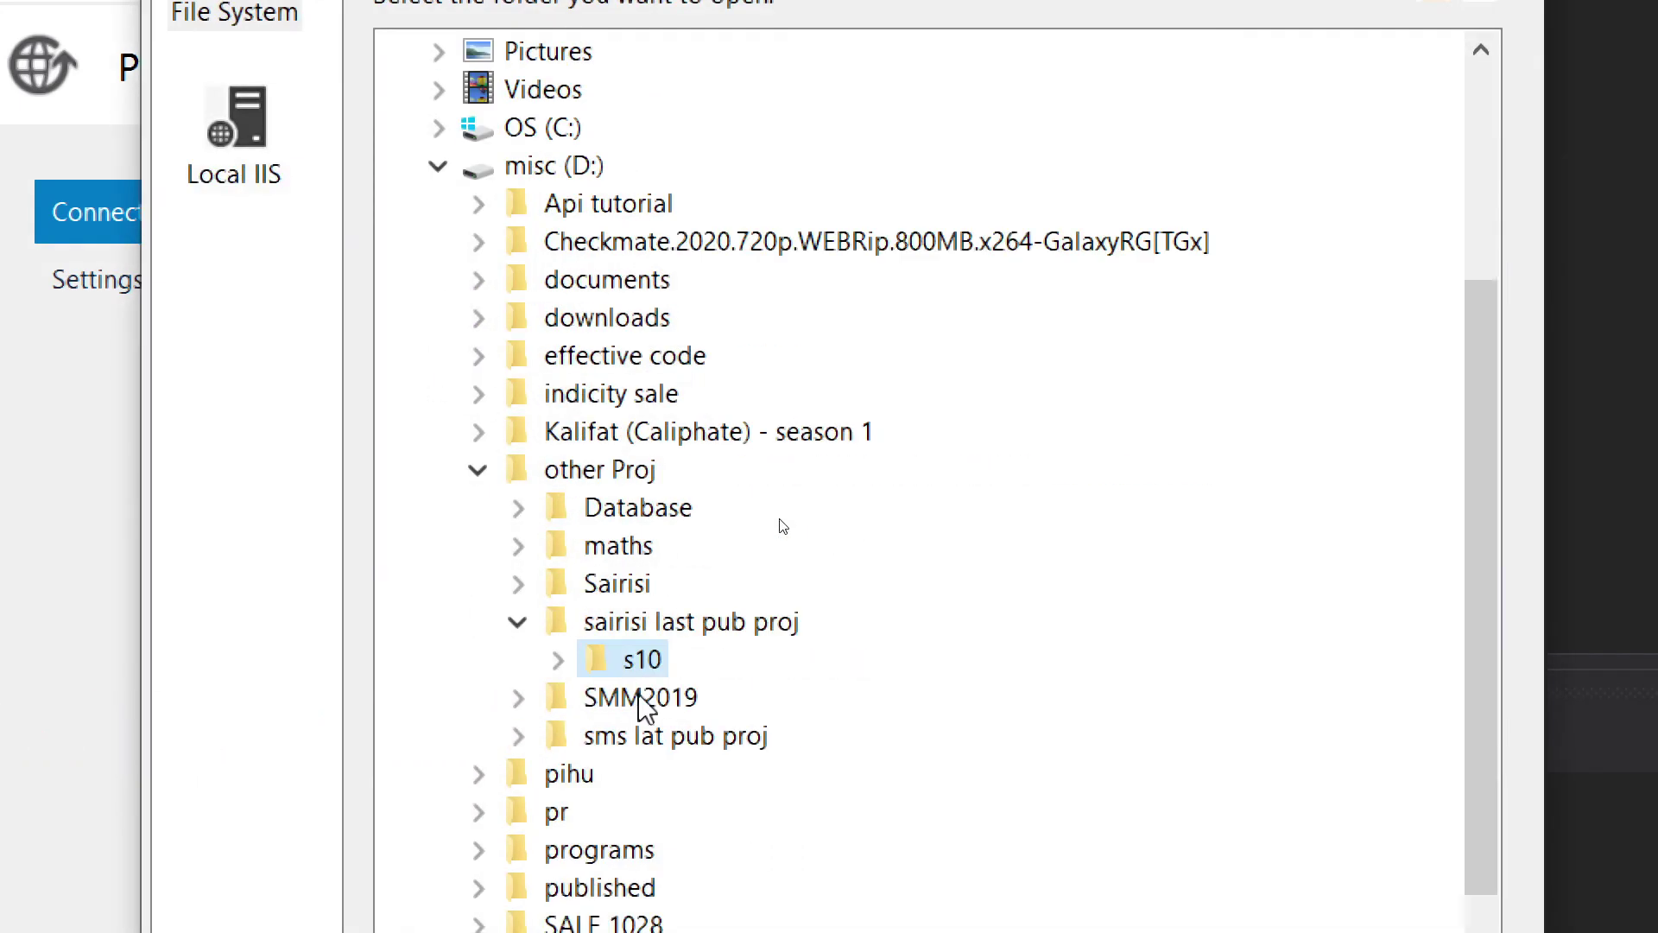
scroll(646, 707, "down", 3)
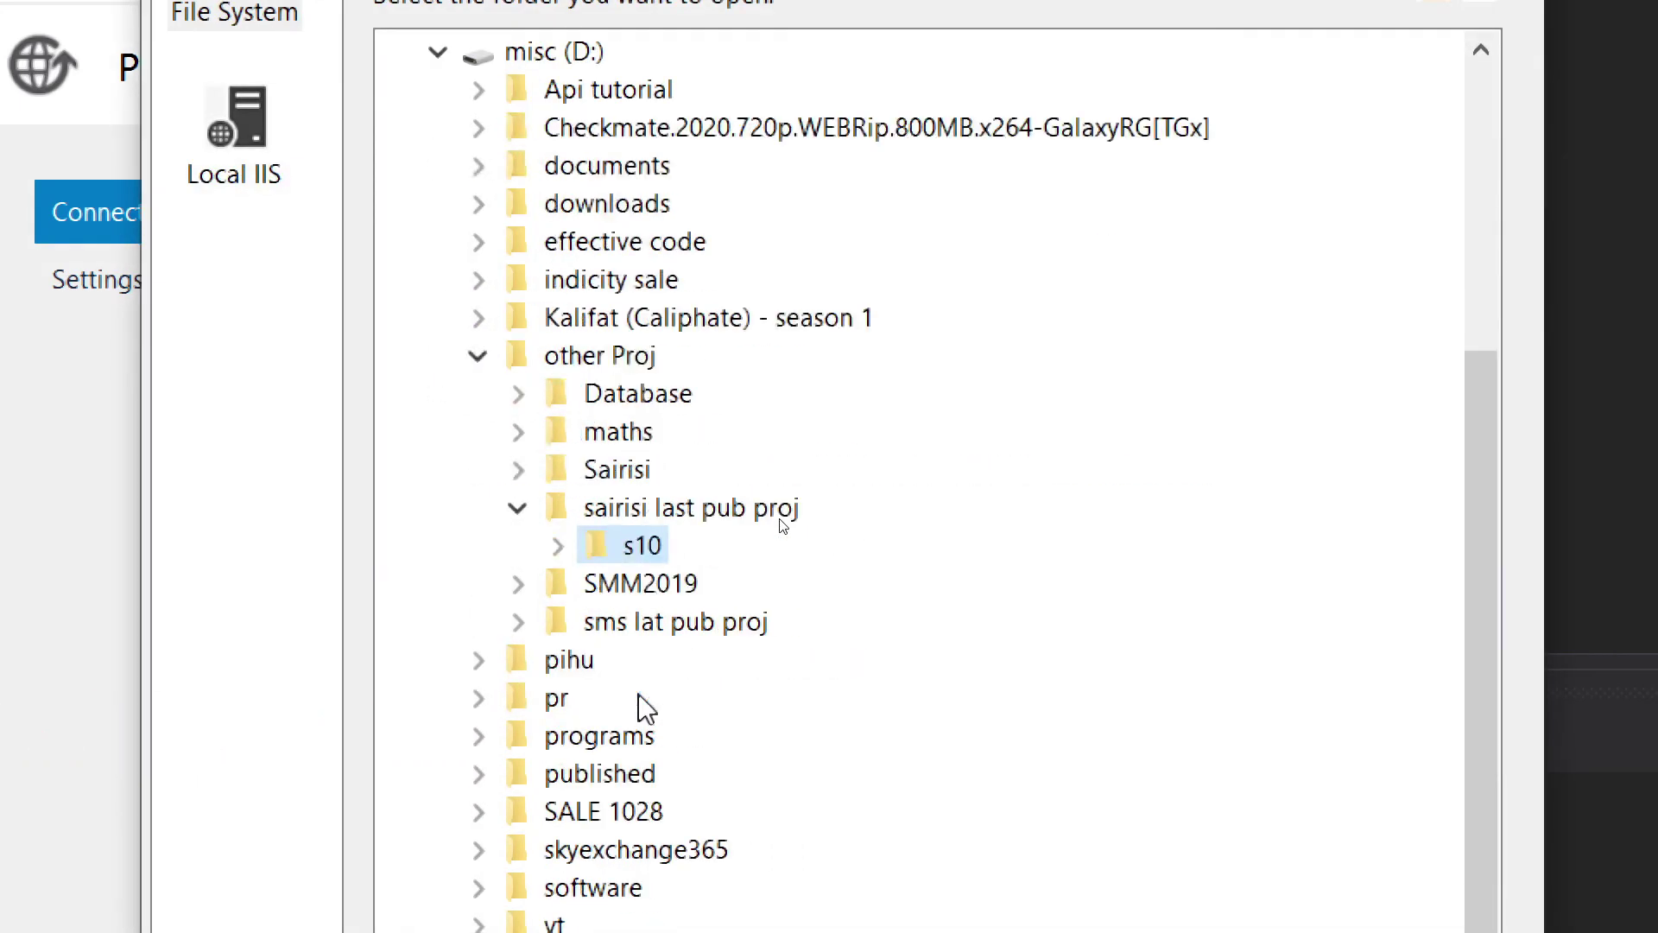
left_click(661, 518)
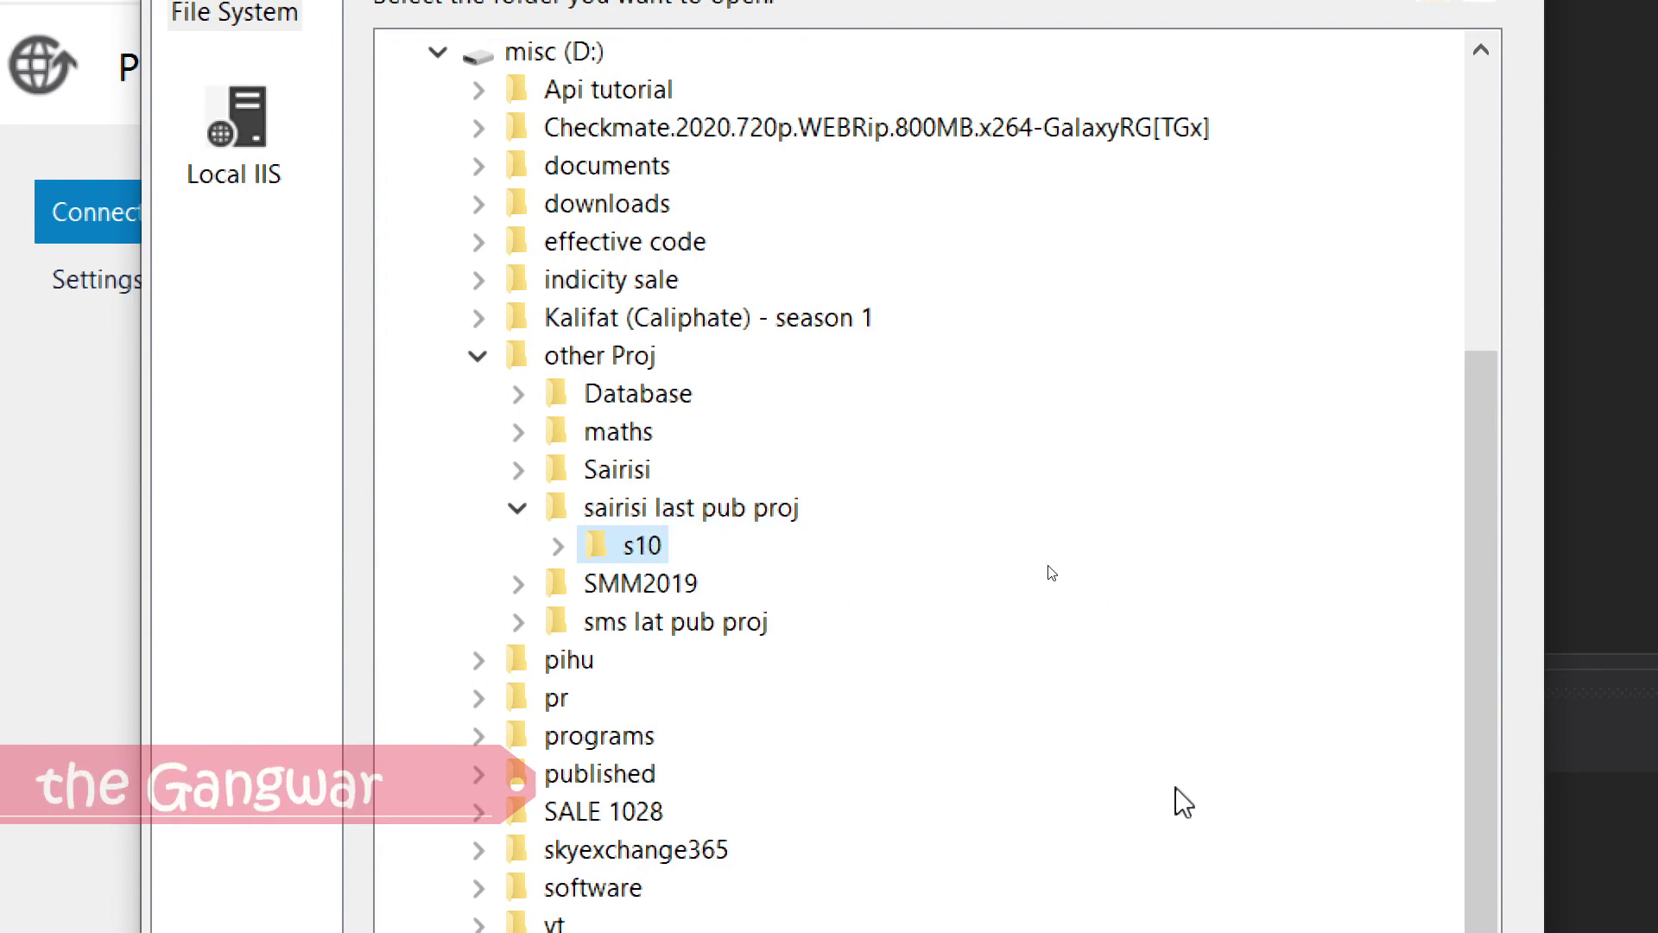
scroll(1051, 573, "down", 1)
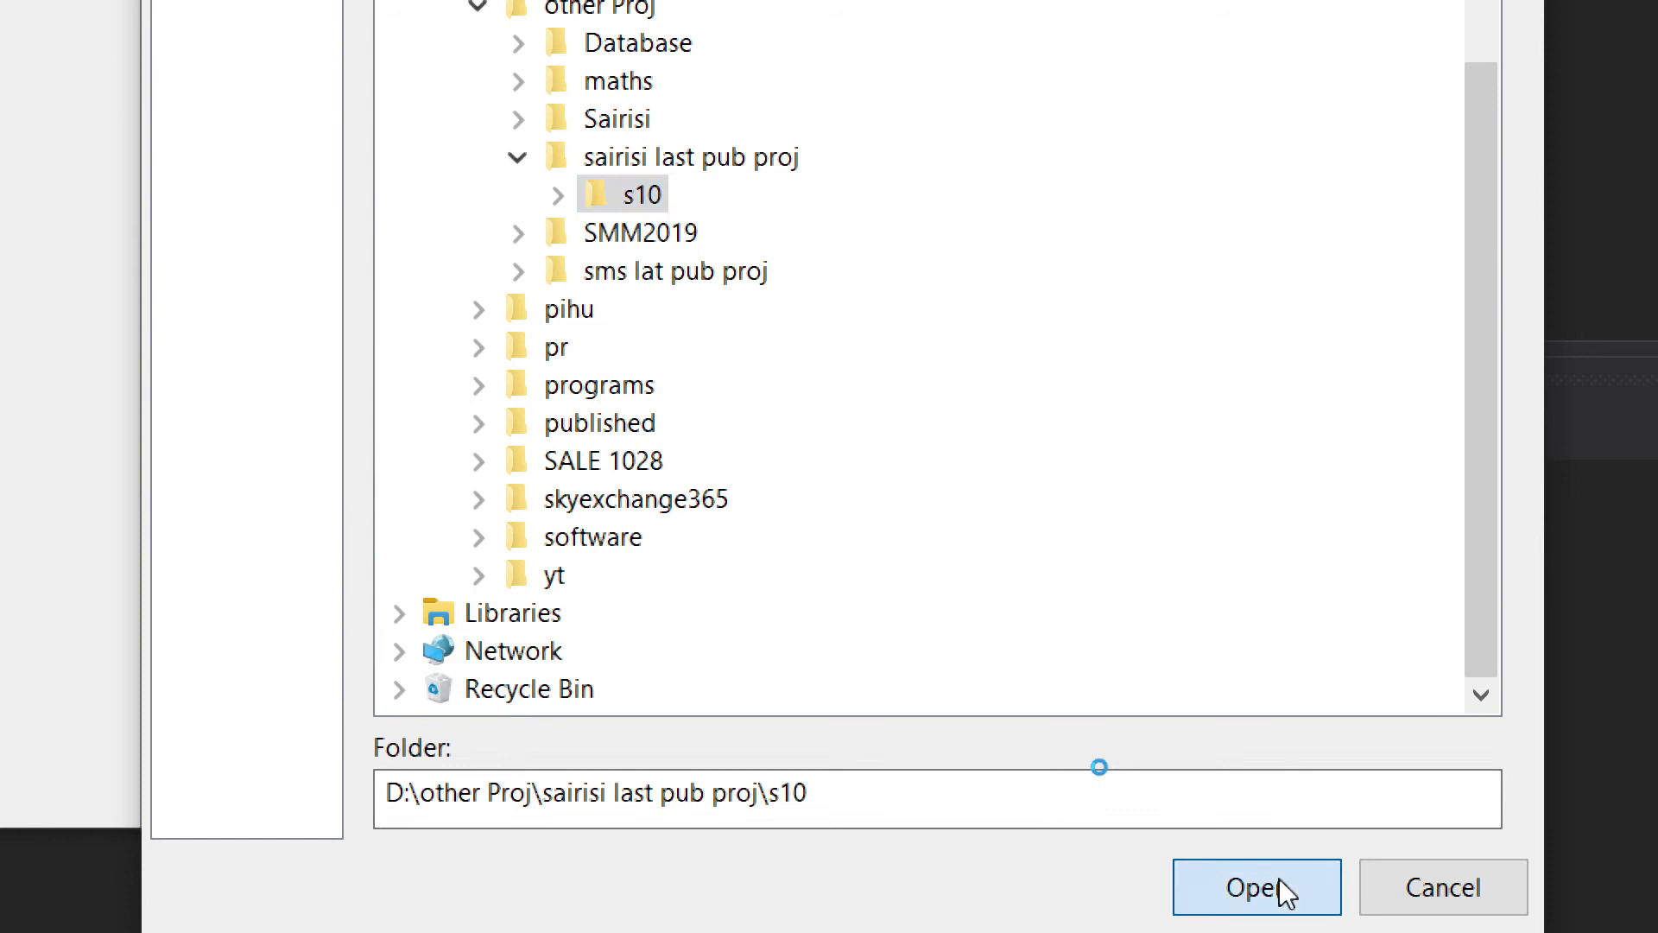
left_click(1276, 886)
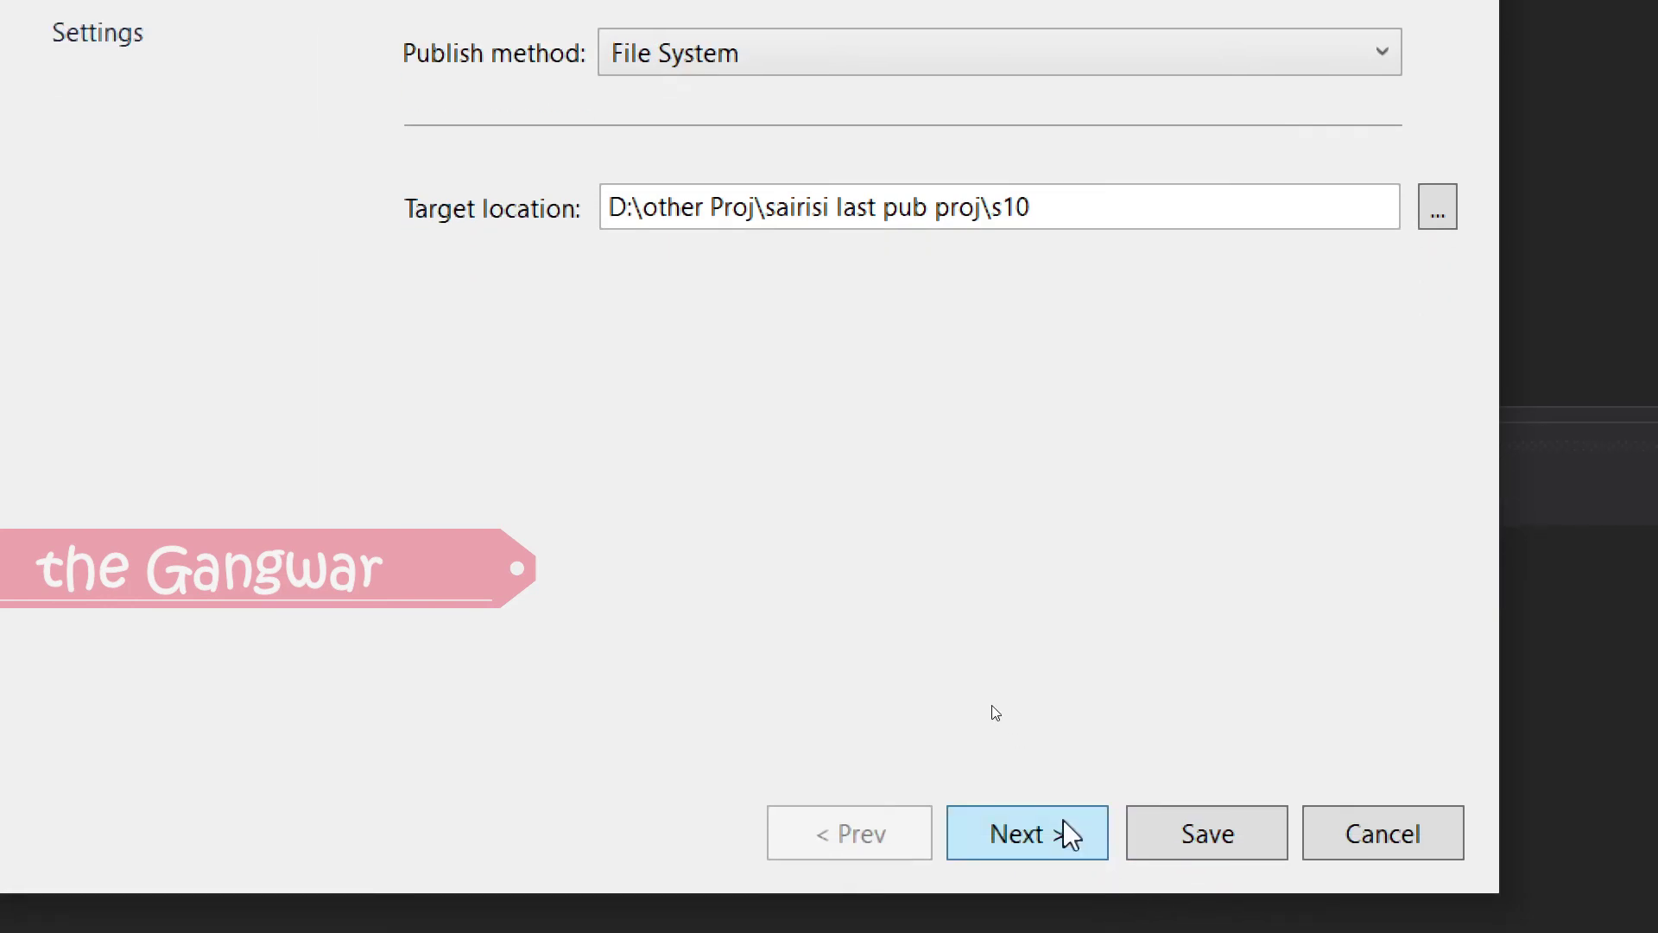
left_click(1067, 834)
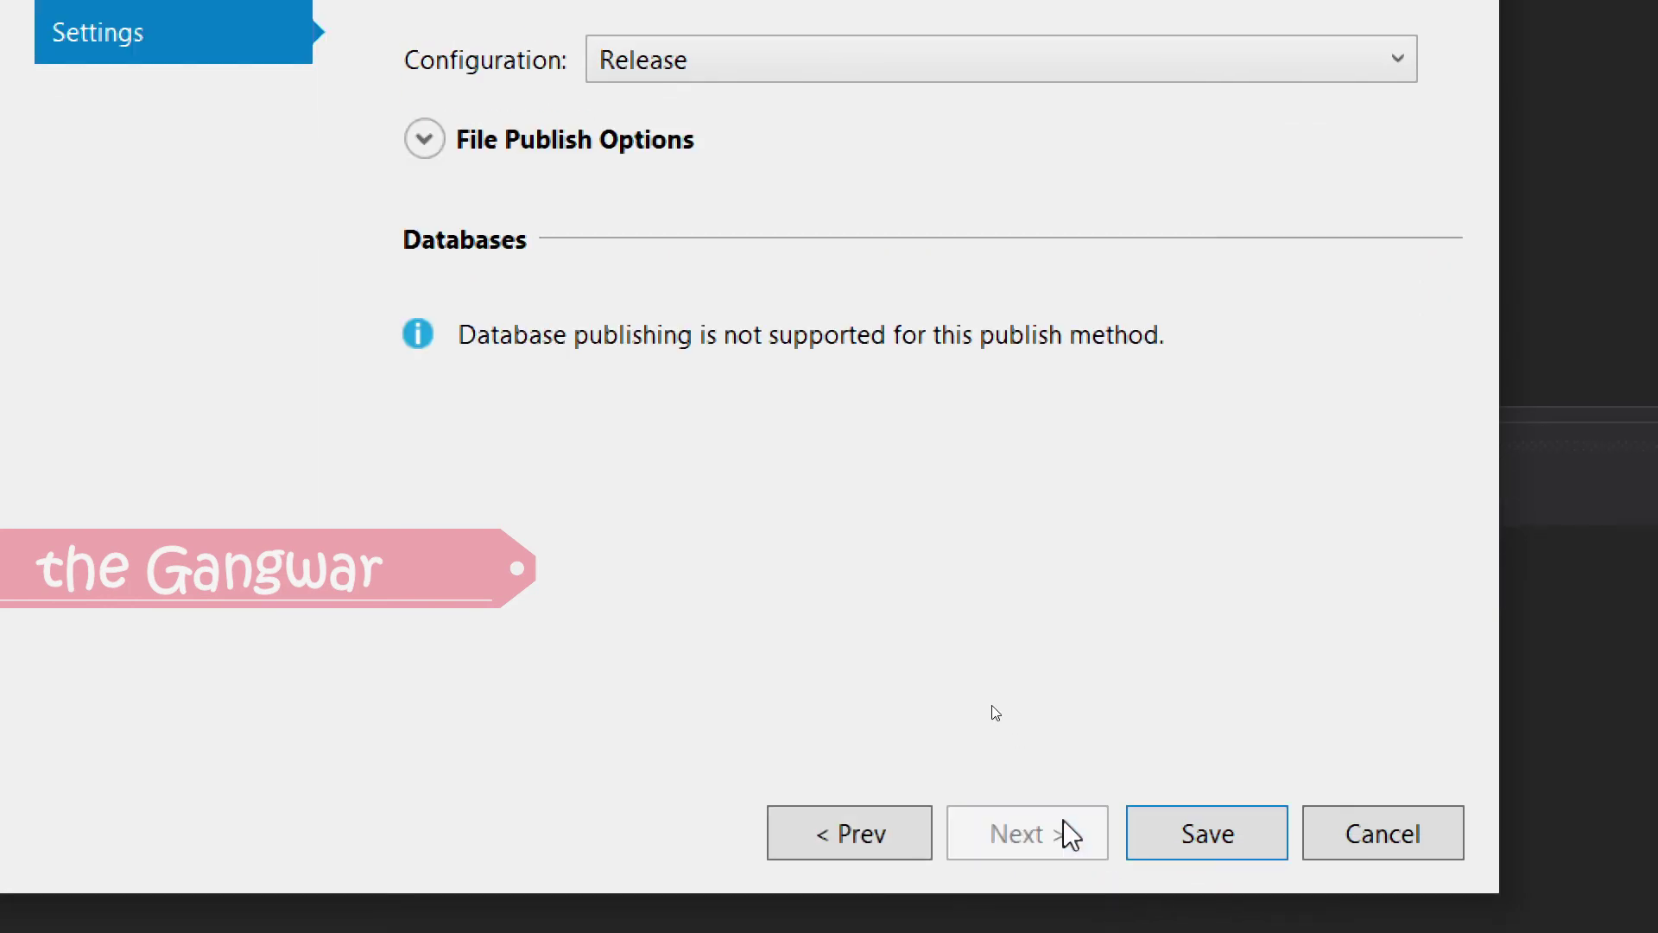
left_click(1207, 851)
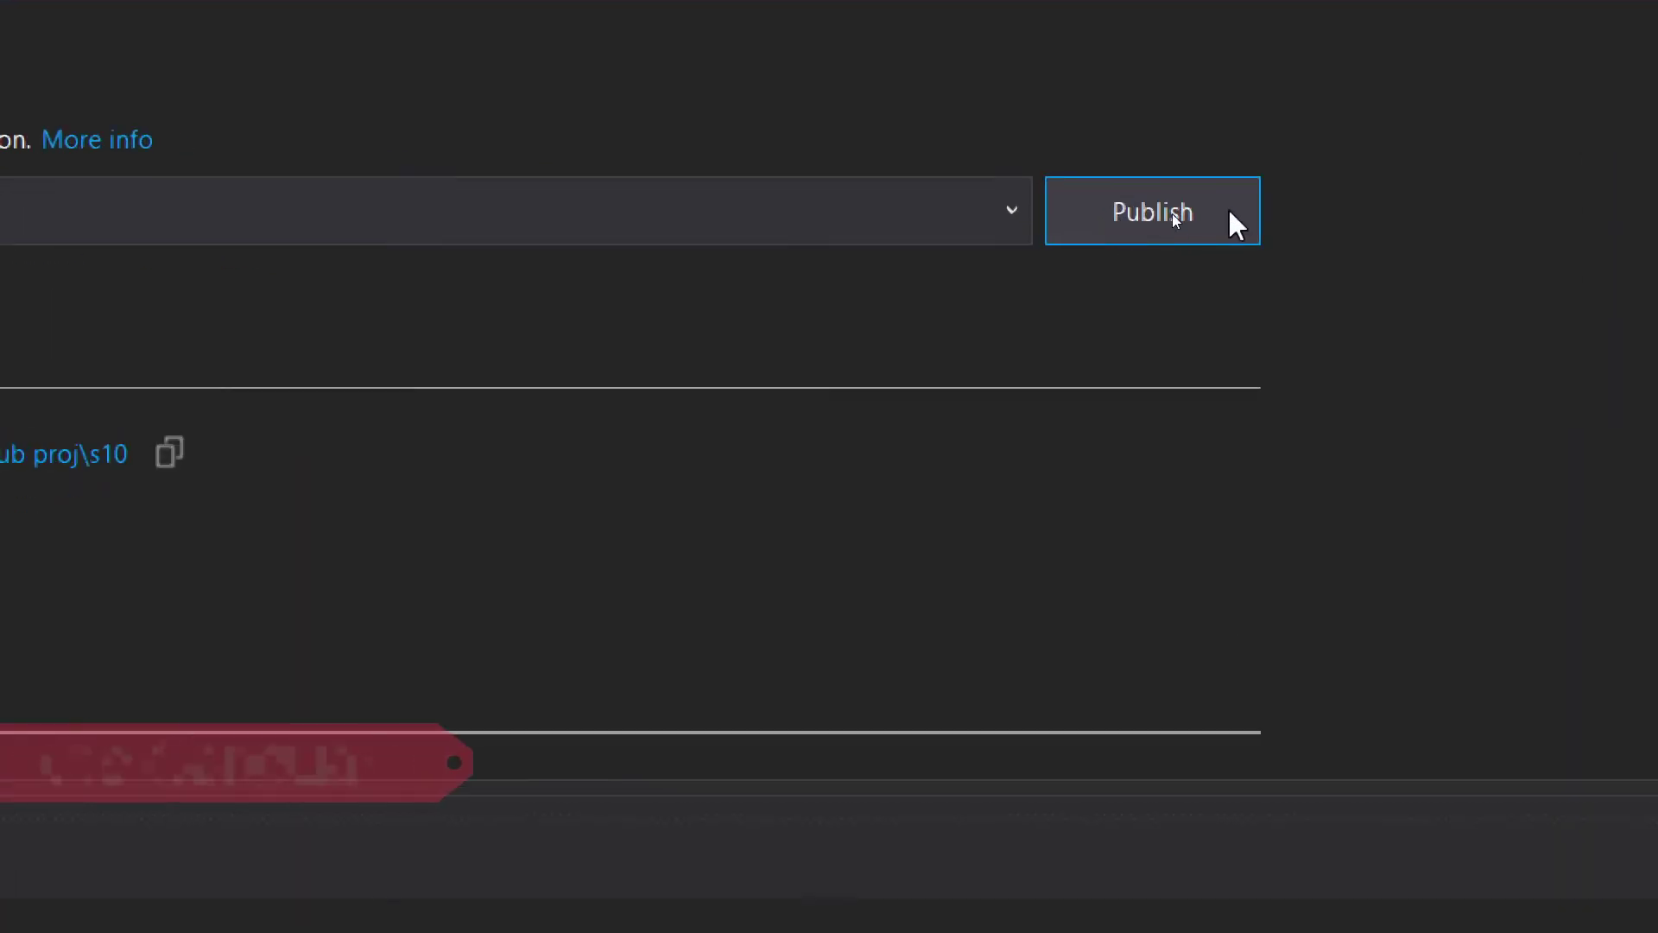
Step: Publish the Sairisi web app to s10 and confirm the success summary in Output
left_click(1141, 218)
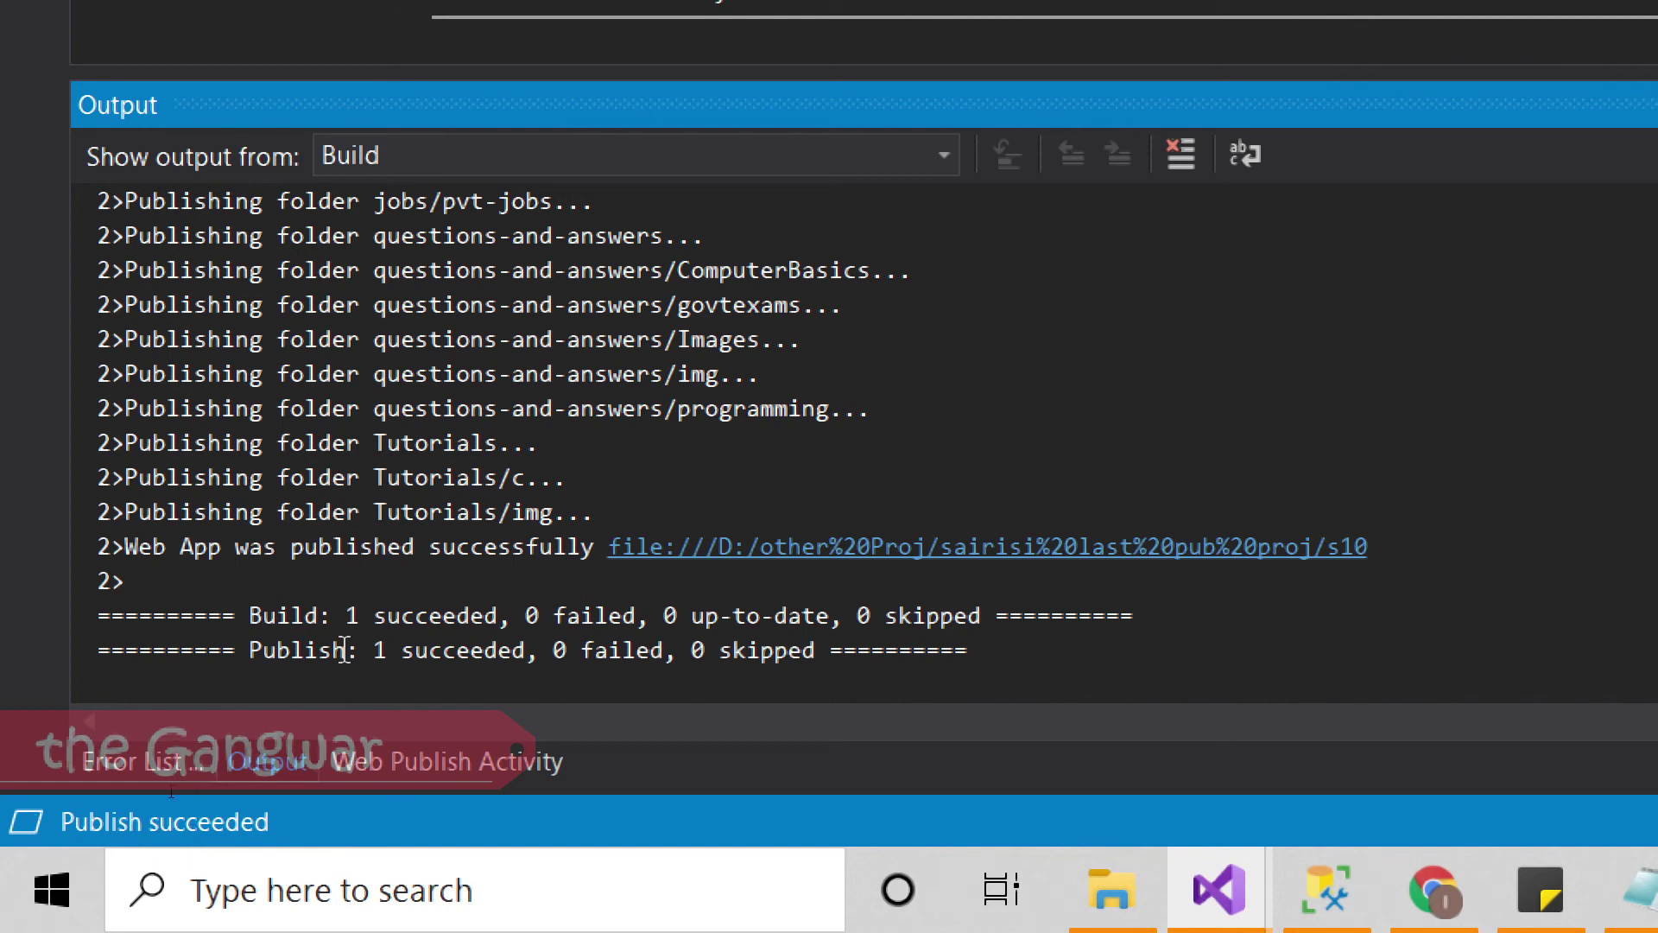
left_click_drag(320, 649, 656, 650)
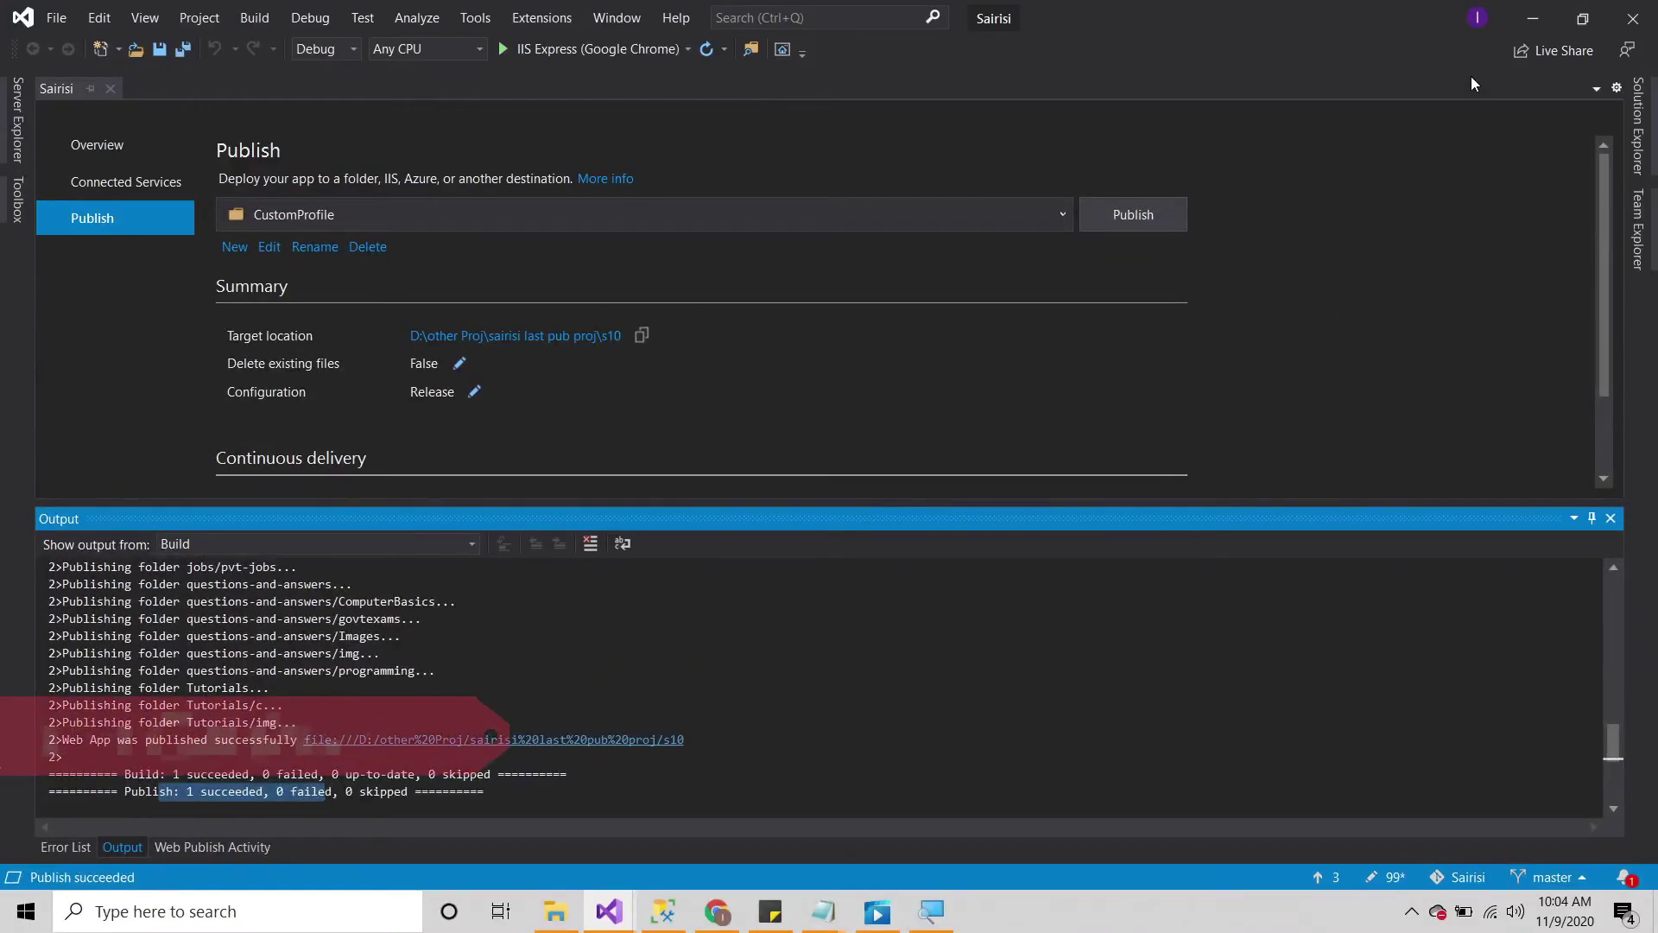
left_click(1522, 19)
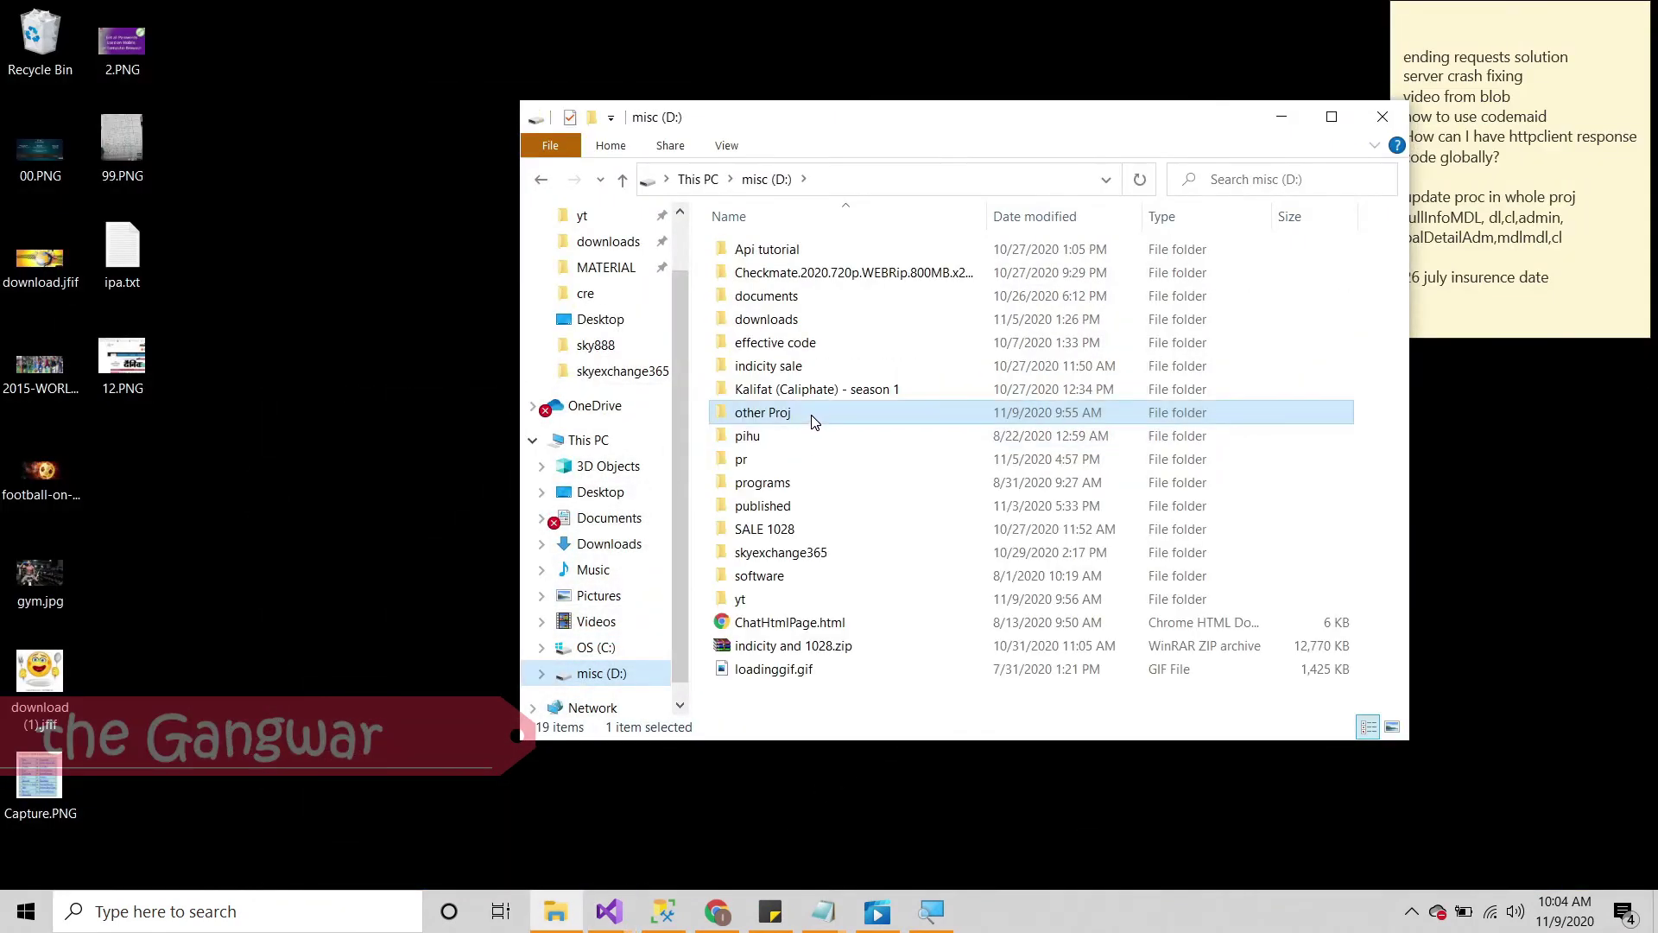
Step: Go to other Proj\sairisi last pub proj\s10 and select all 15 published items
double_click(765, 413)
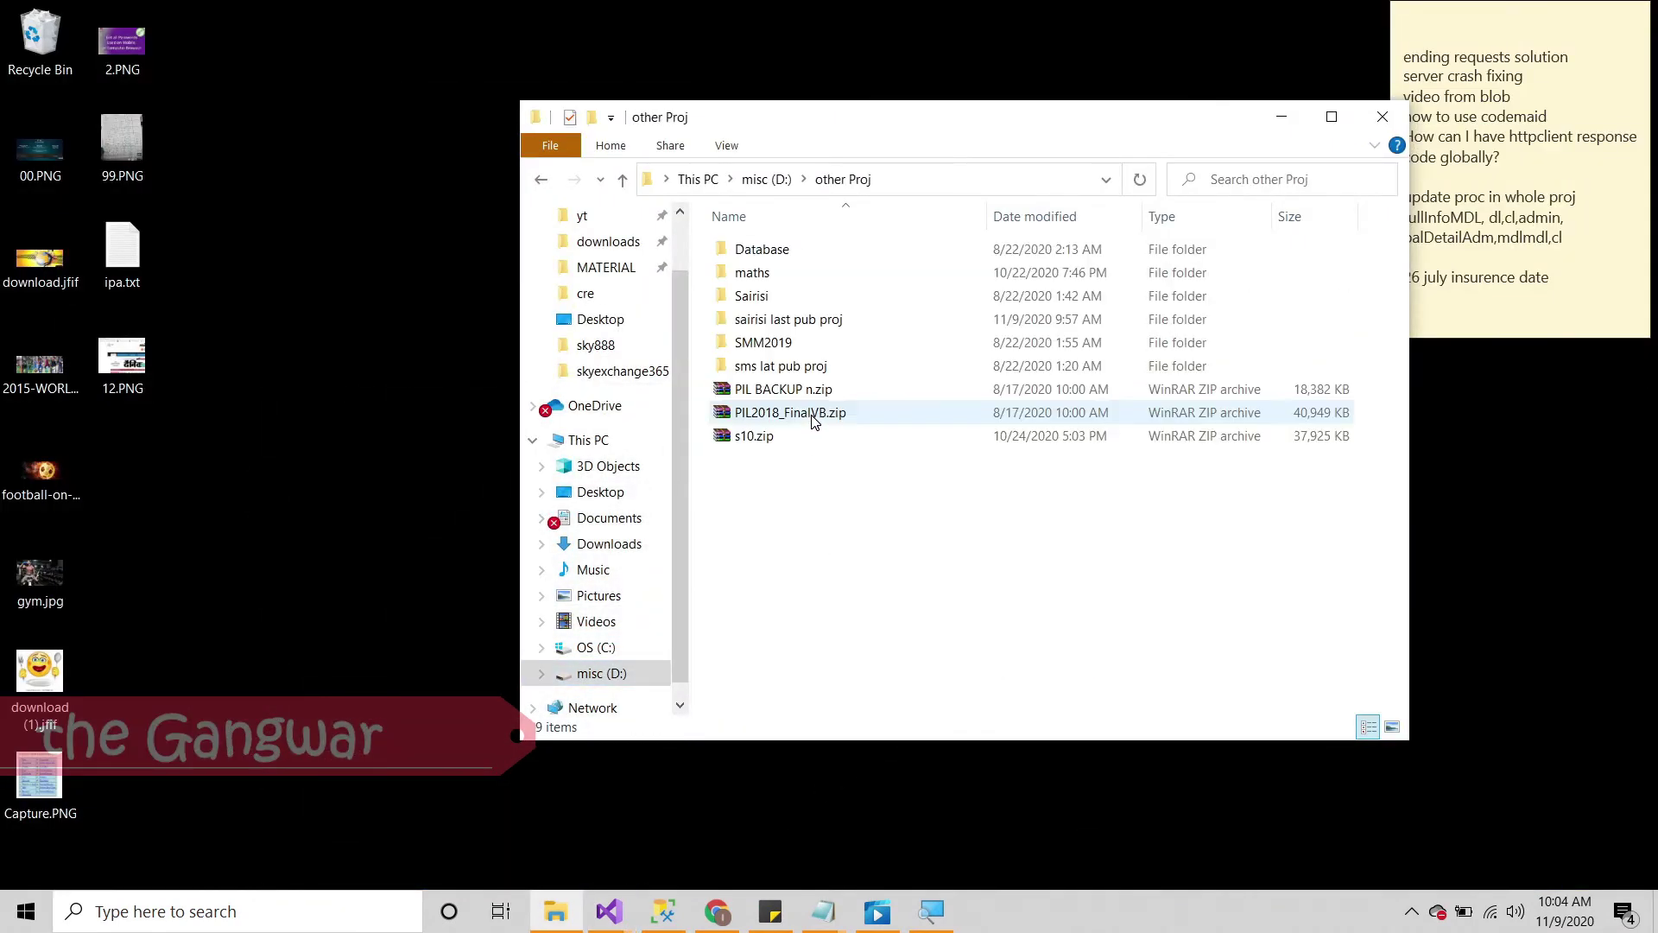
double_click(831, 320)
double_click(853, 257)
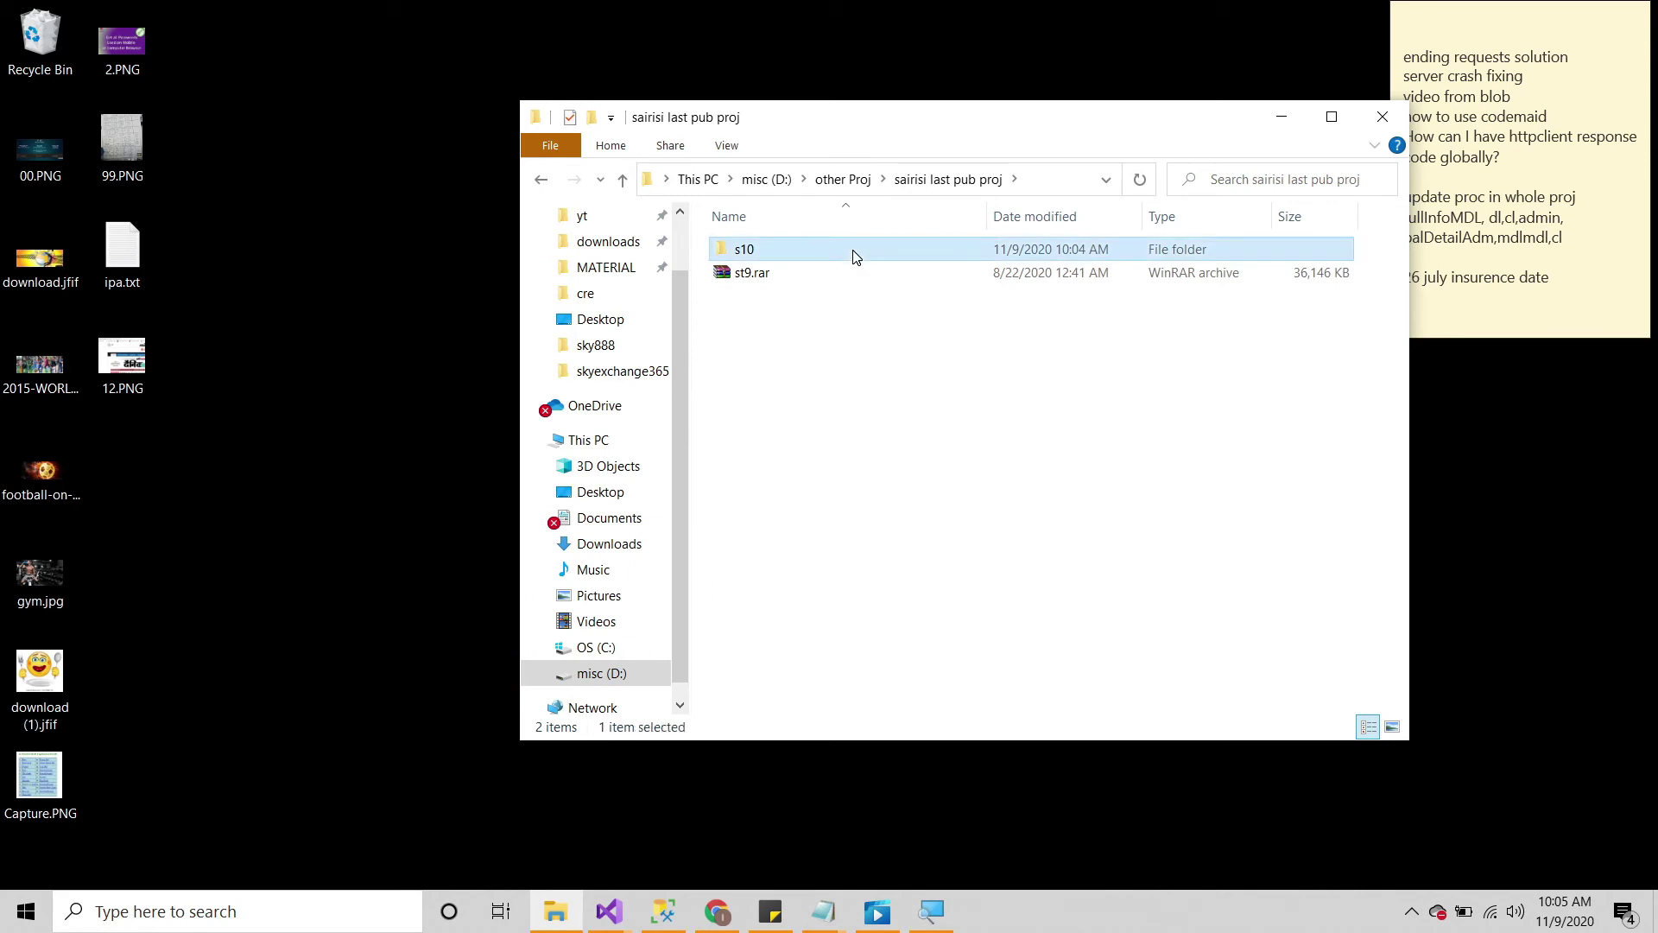
mouse_move(542, 178)
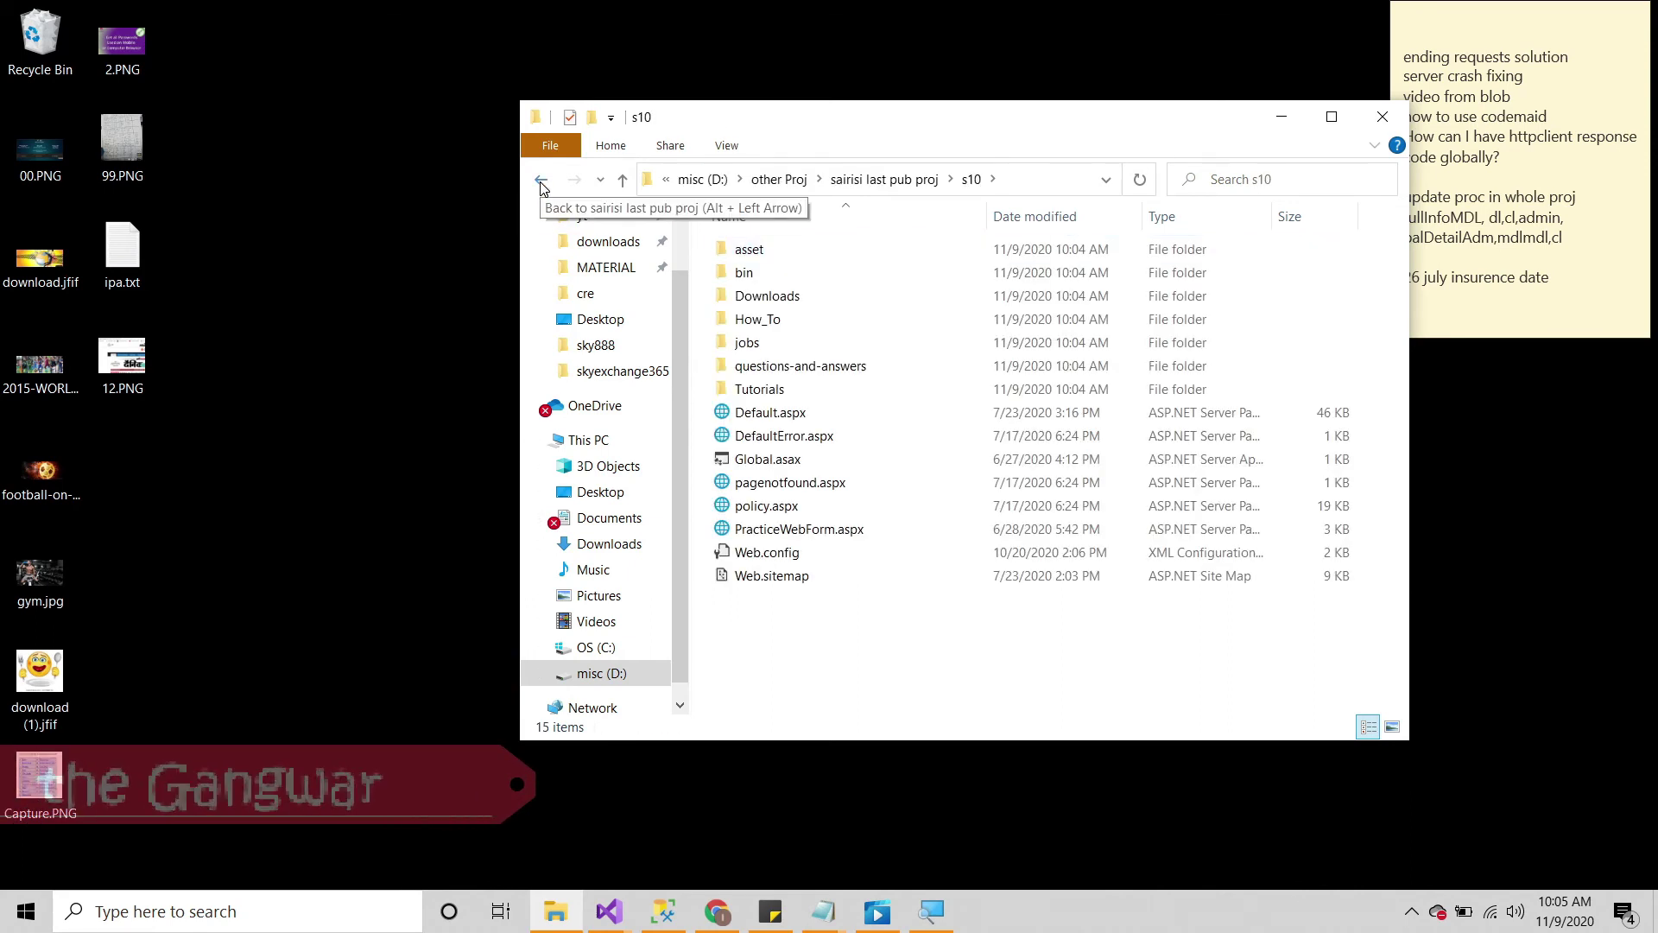
key("ctrl+a")
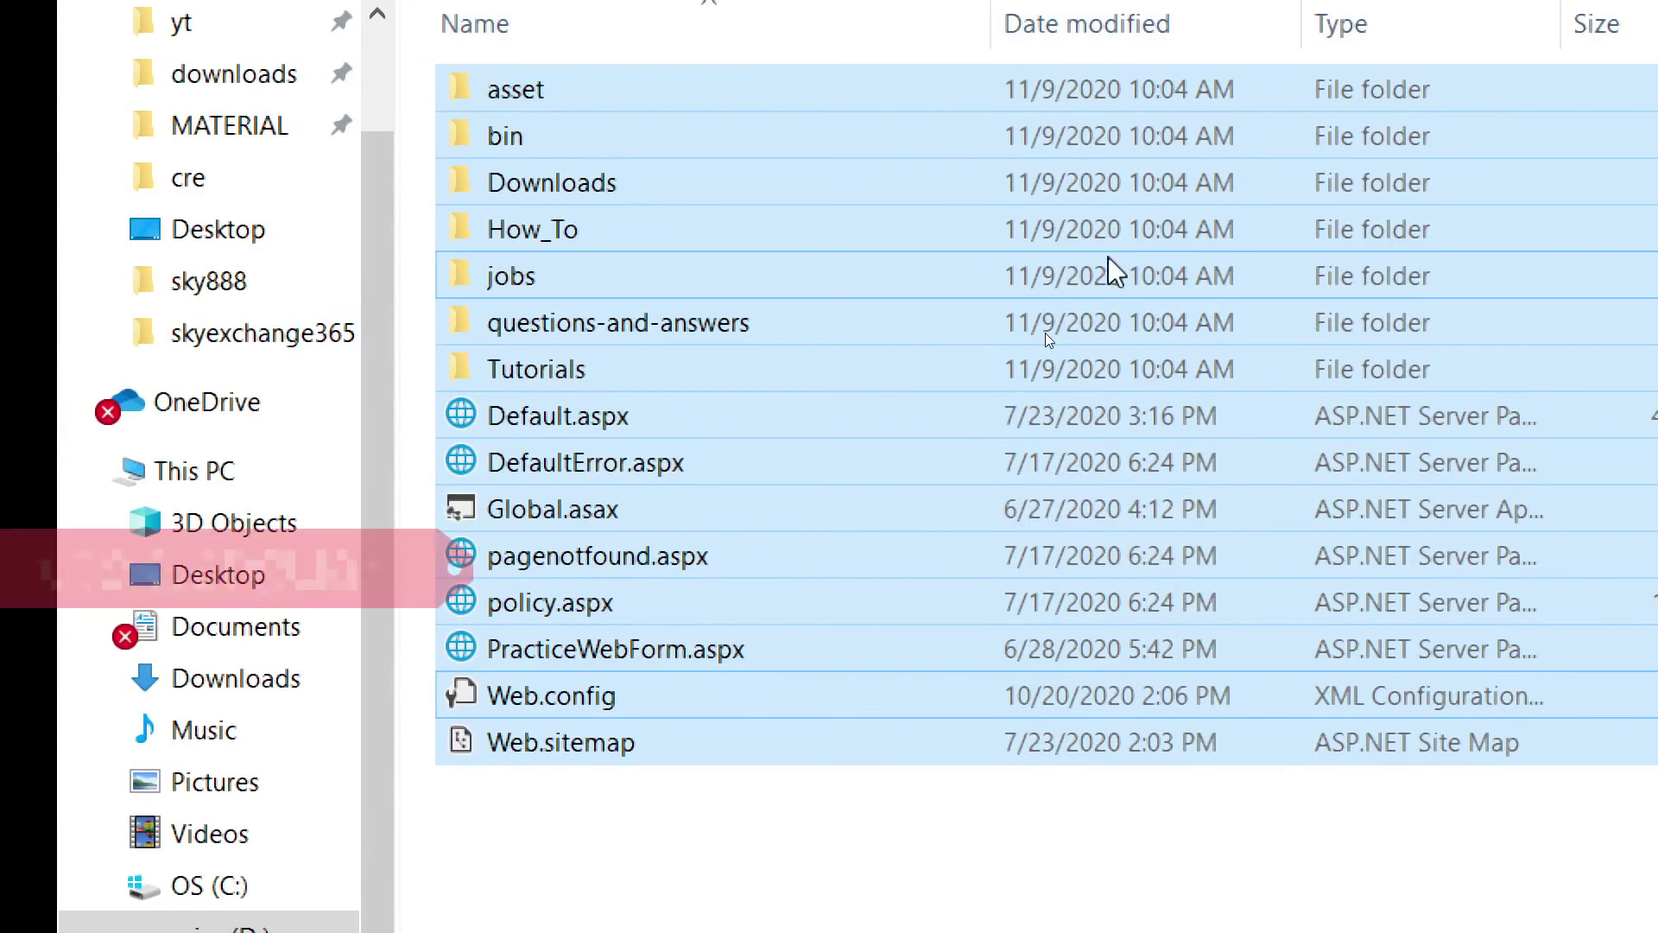
Step: Compress the selected site files with WinRAR into a ZIP archive, s10.zip, and select it
right_click(1109, 258)
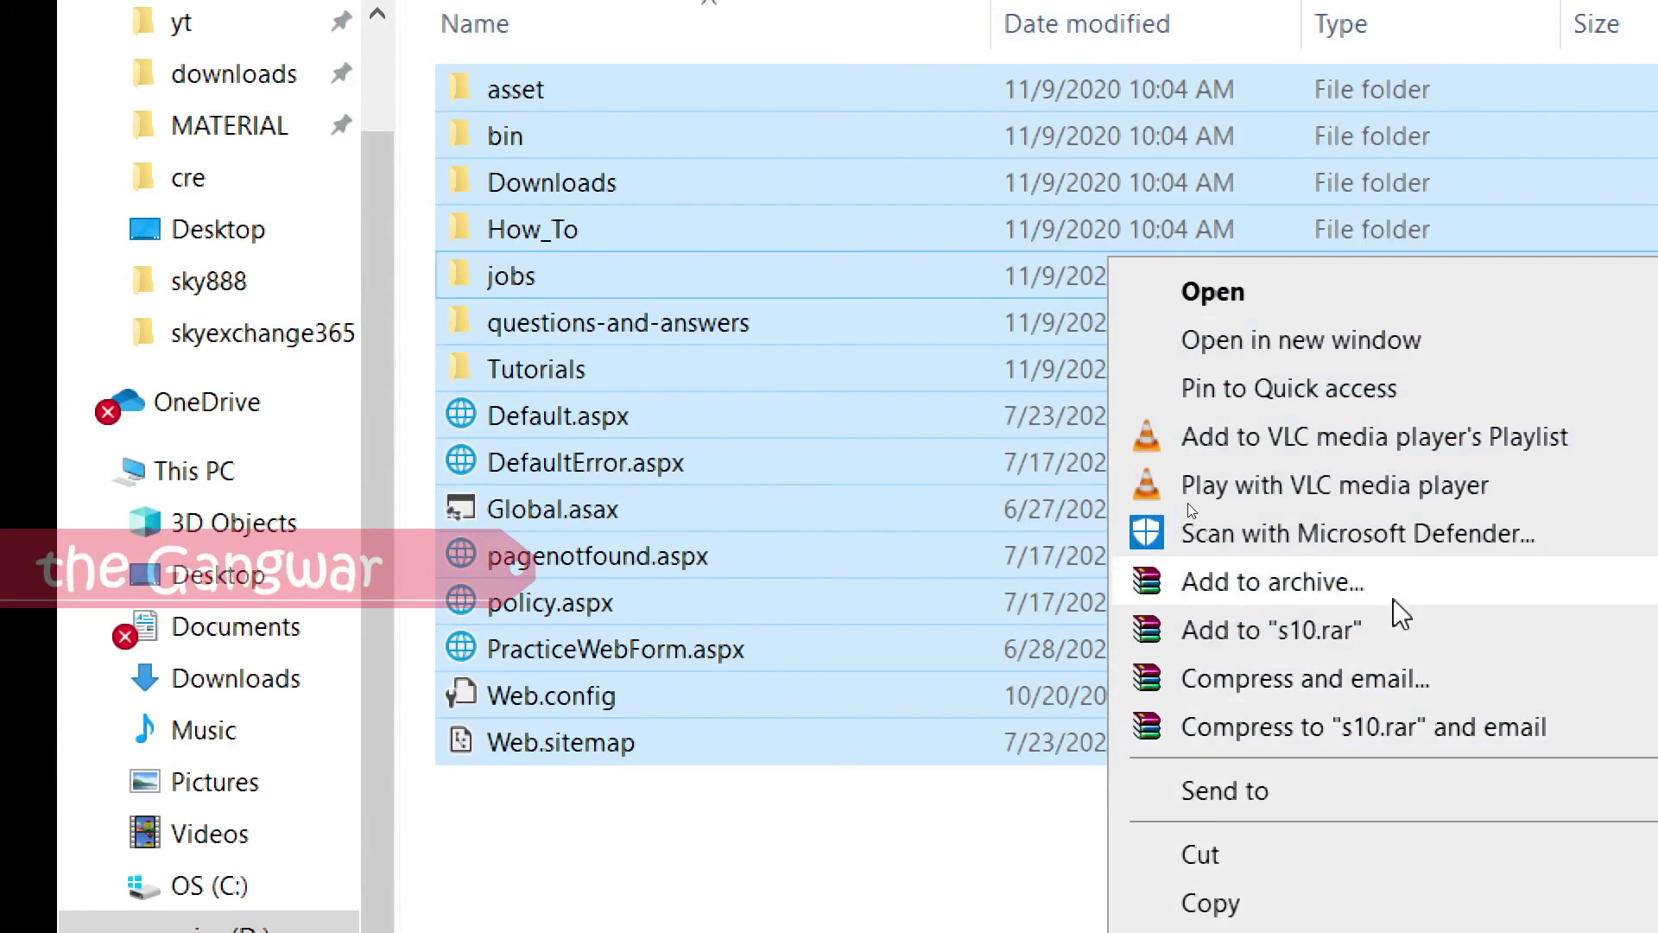
left_click(1351, 581)
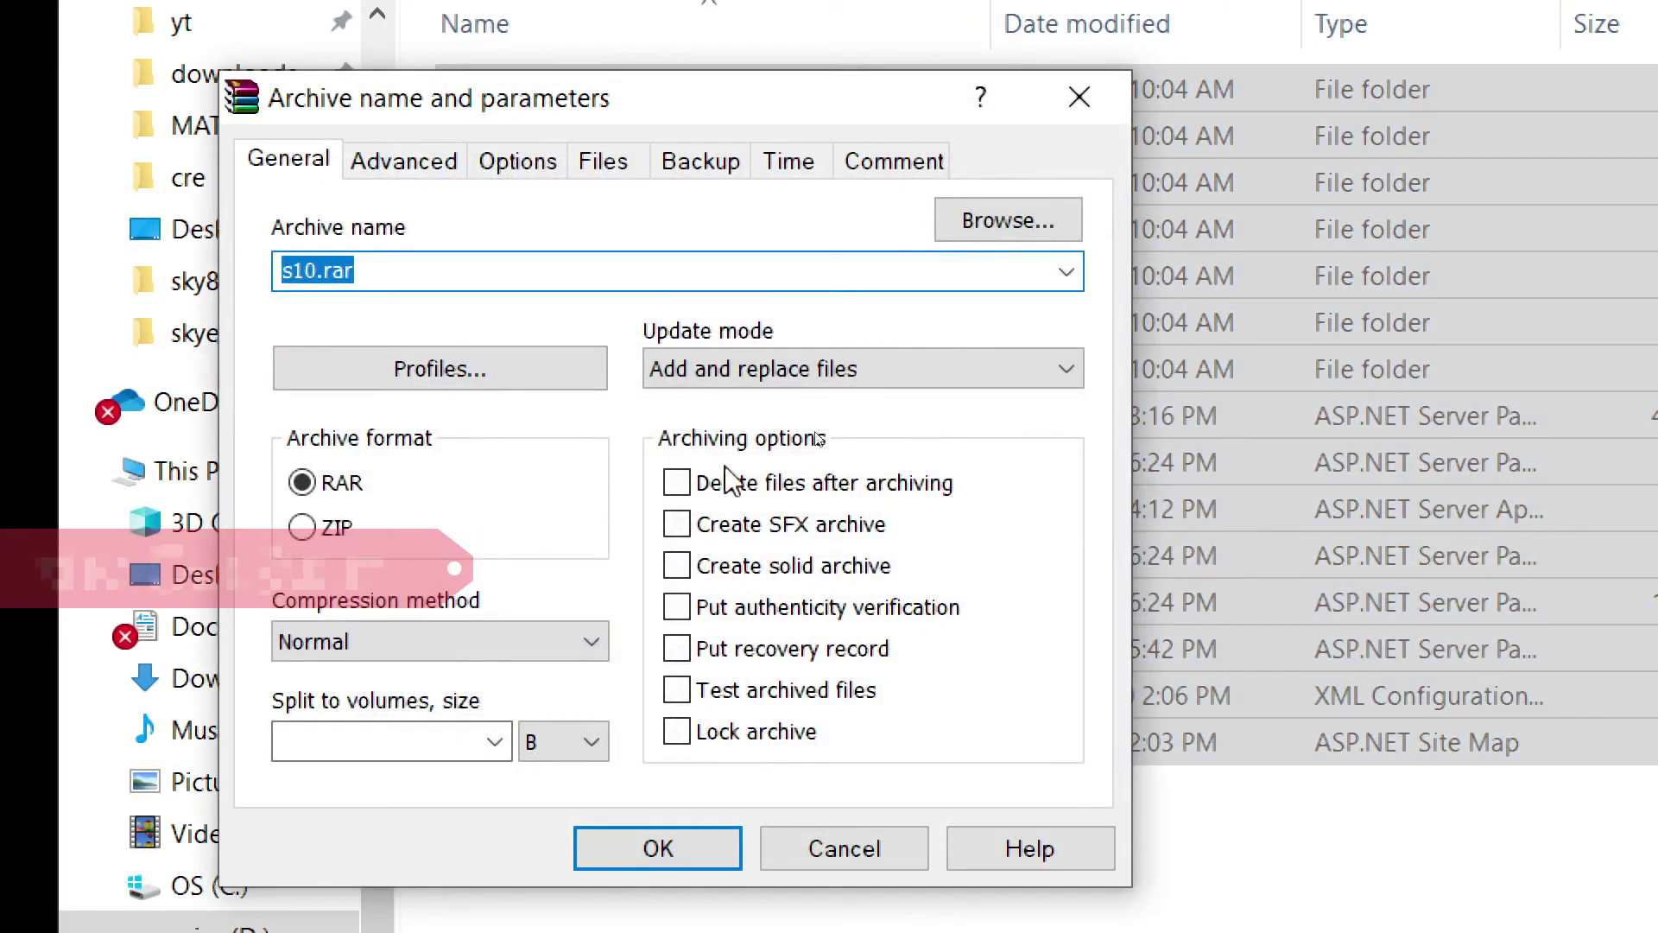
left_click(316, 530)
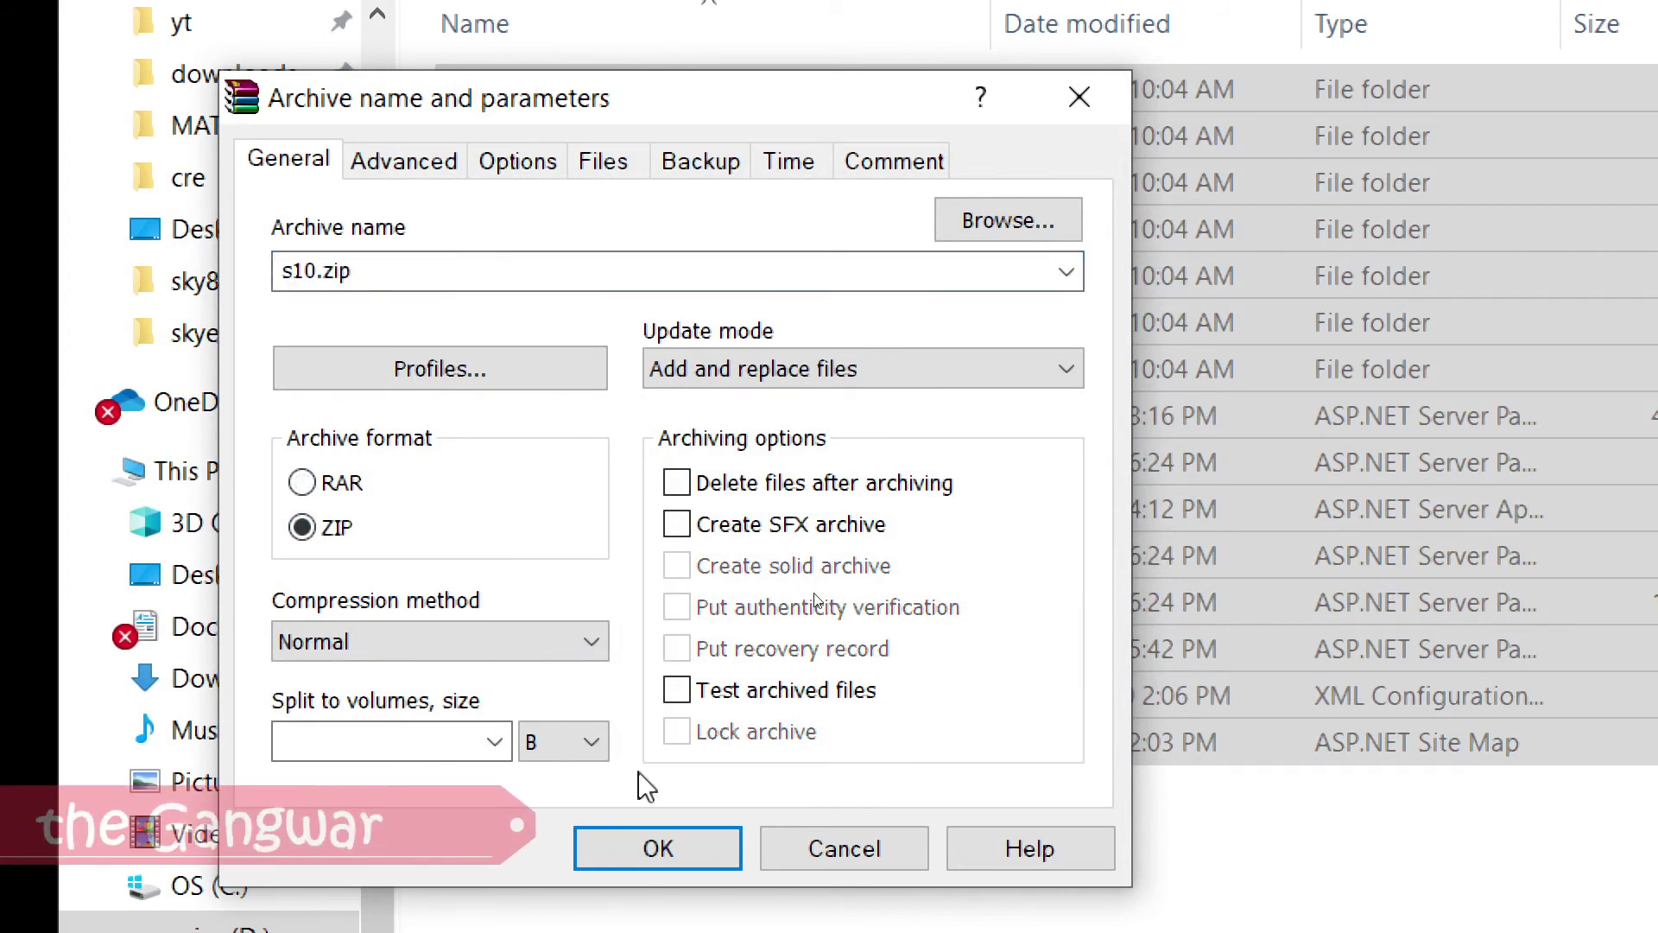
left_click(715, 850)
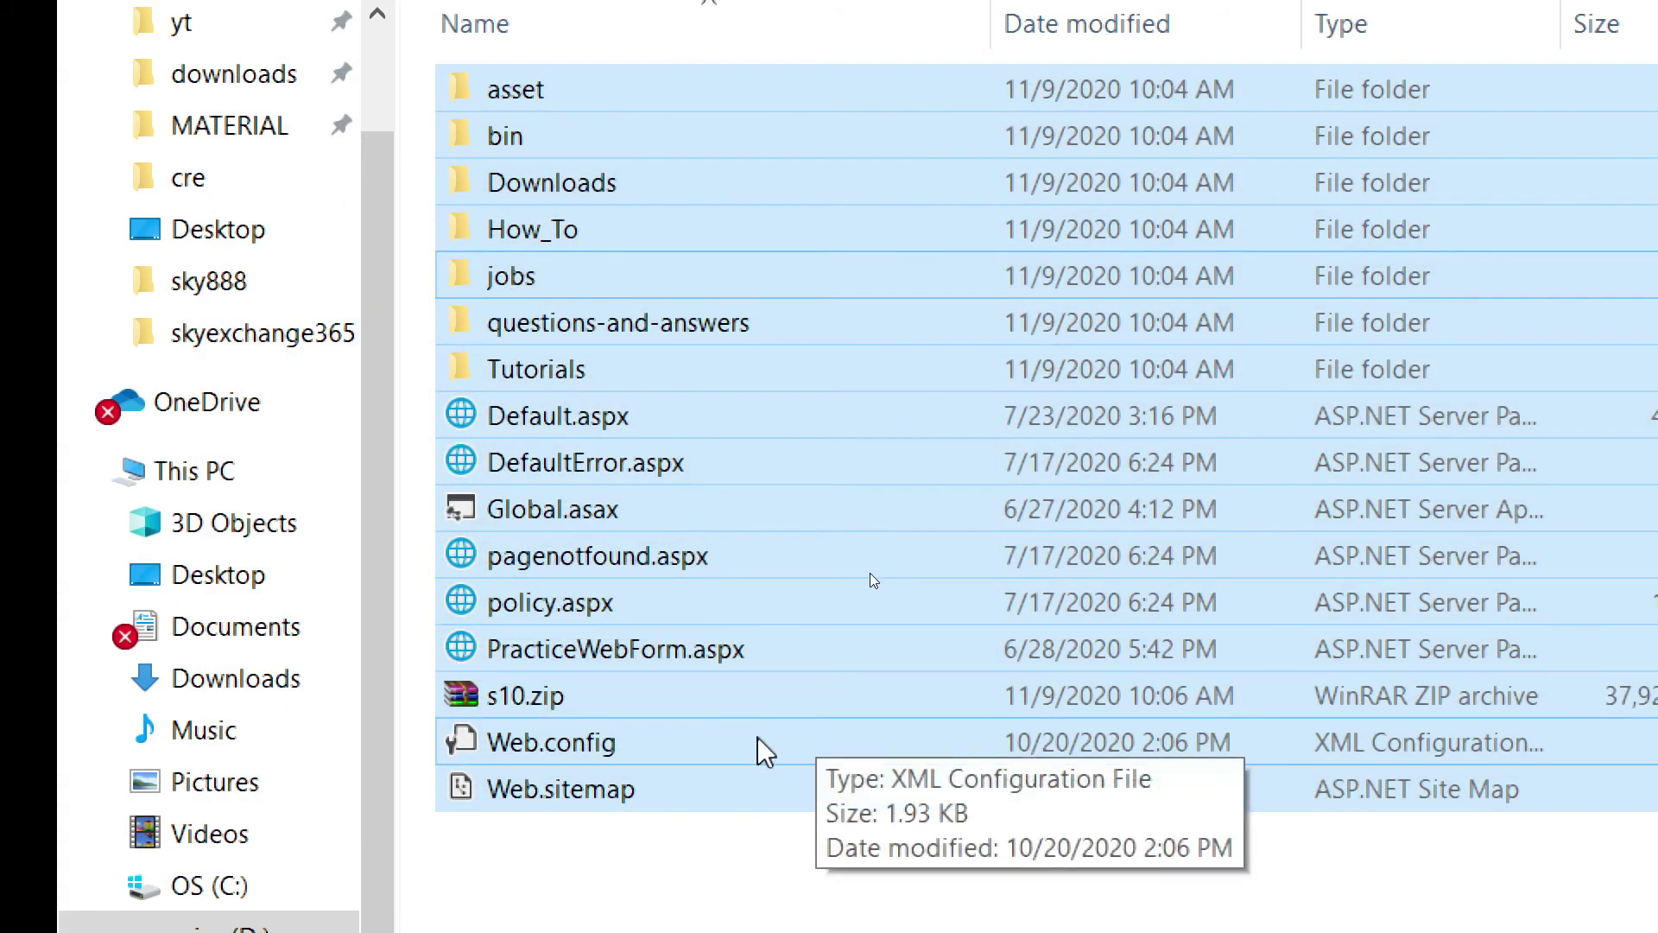
left_click(903, 707)
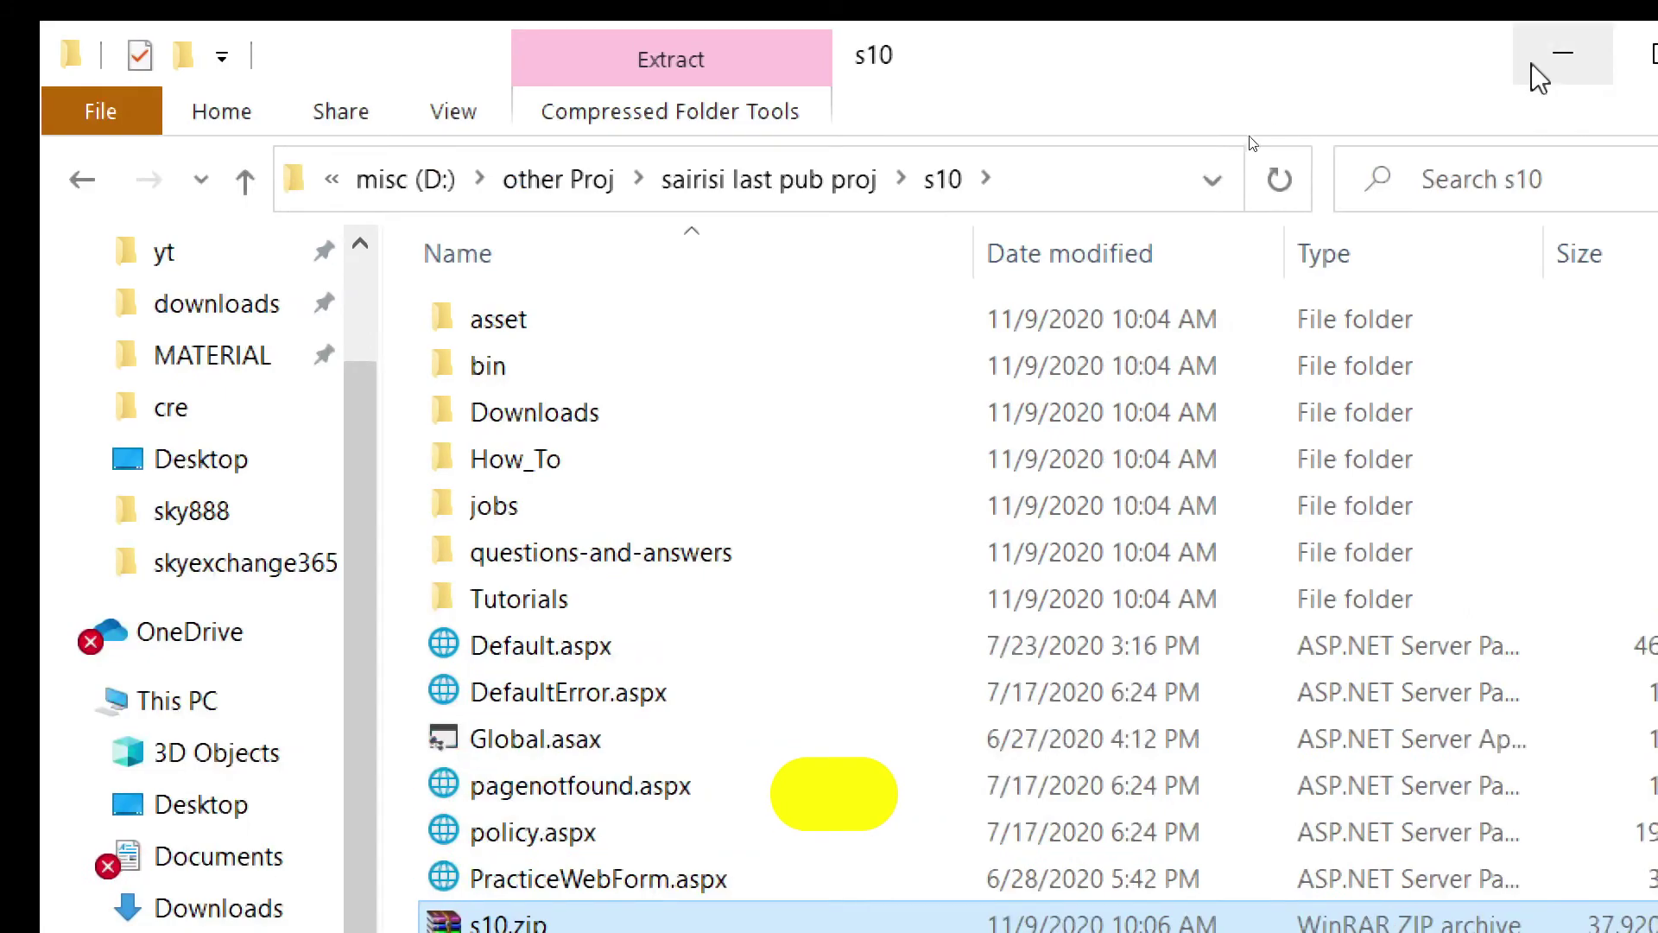
Step: On the remote server, delete the two iisstart files from wwwroot and select s10.zip
left_click(1576, 54)
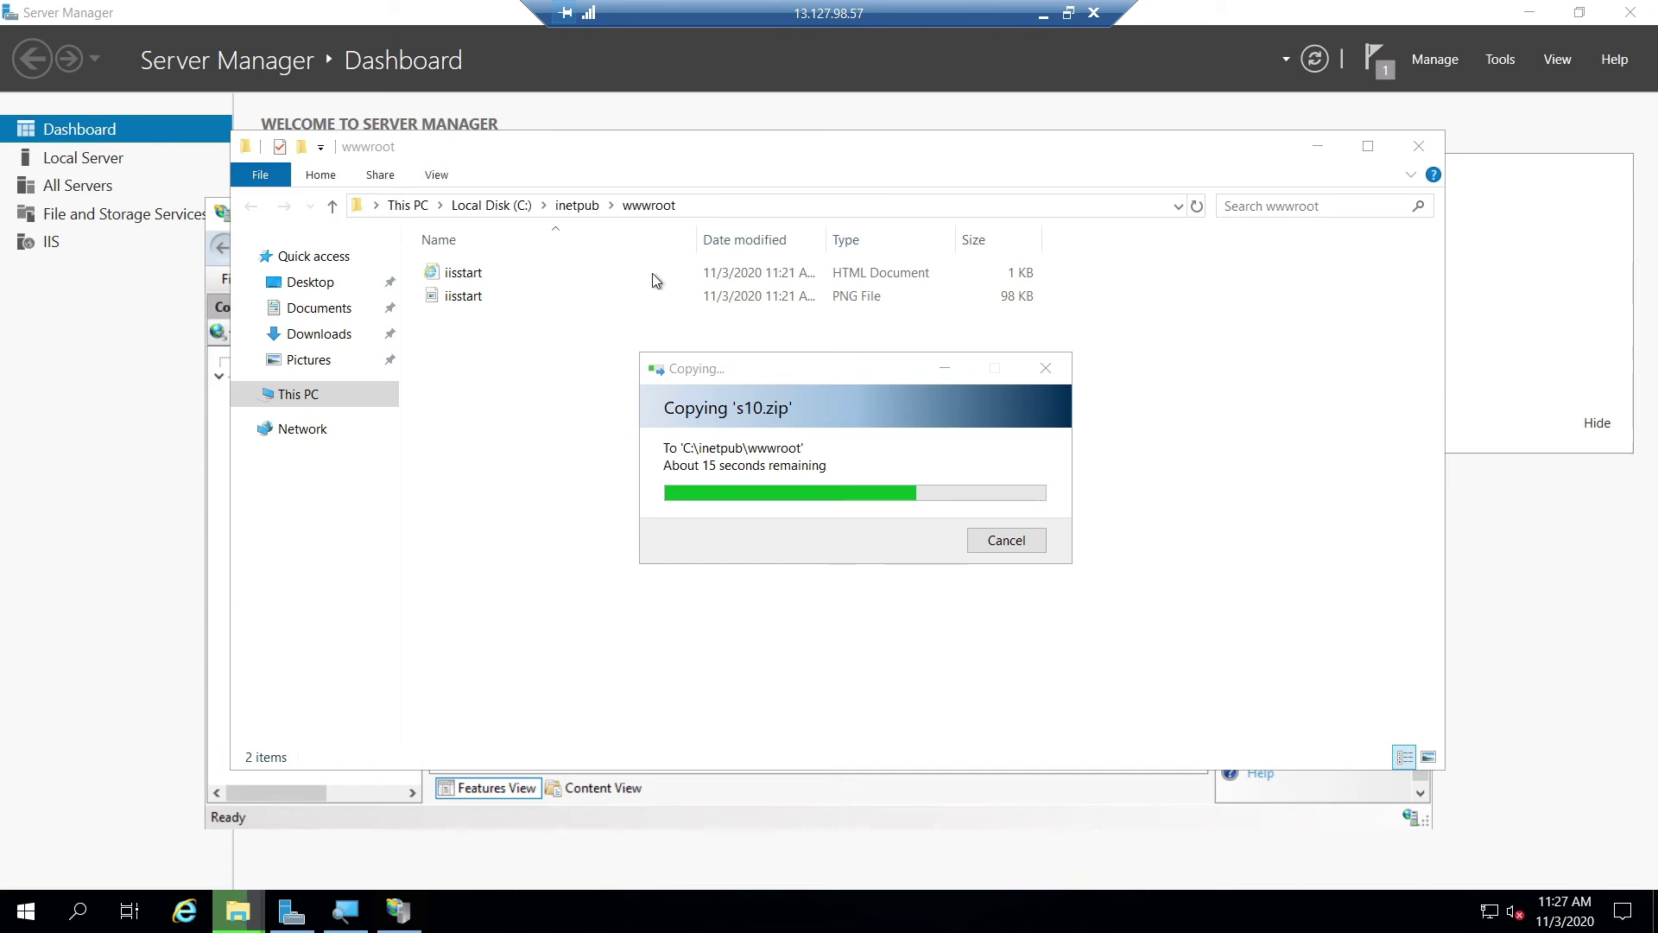
left_click(735, 277)
key("shift+Down")
key("Delete")
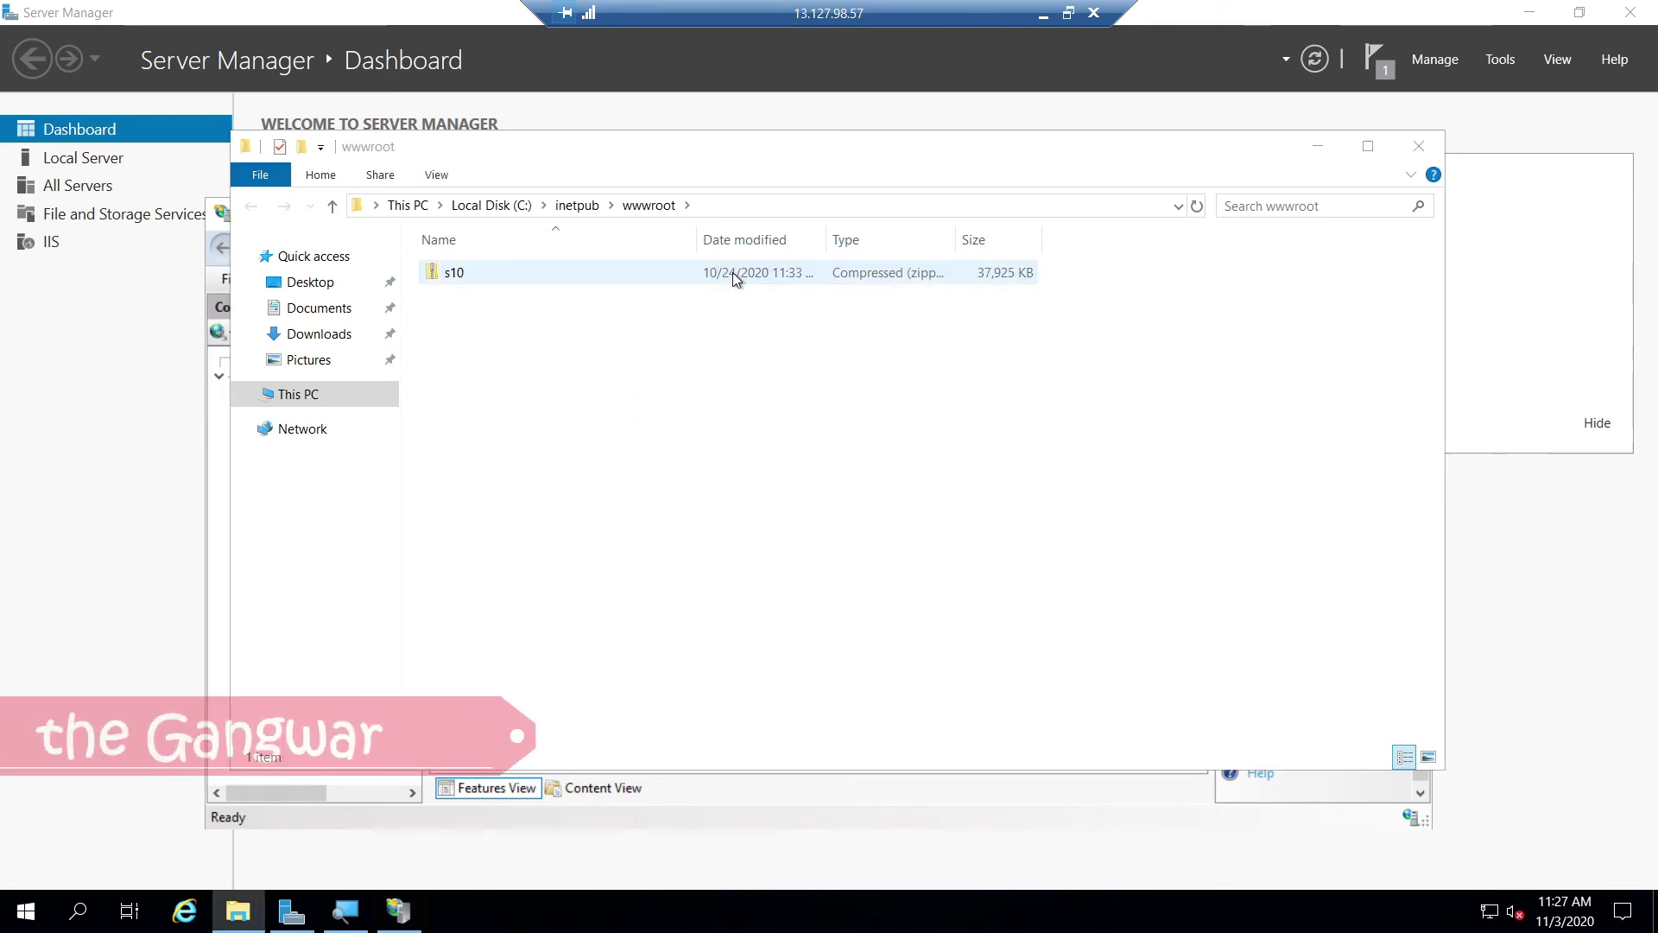
left_click(735, 275)
Step: Extract s10.zip into C:\inetpub\wwwroot and open the resulting s10 folder
right_click(773, 265)
left_click(848, 339)
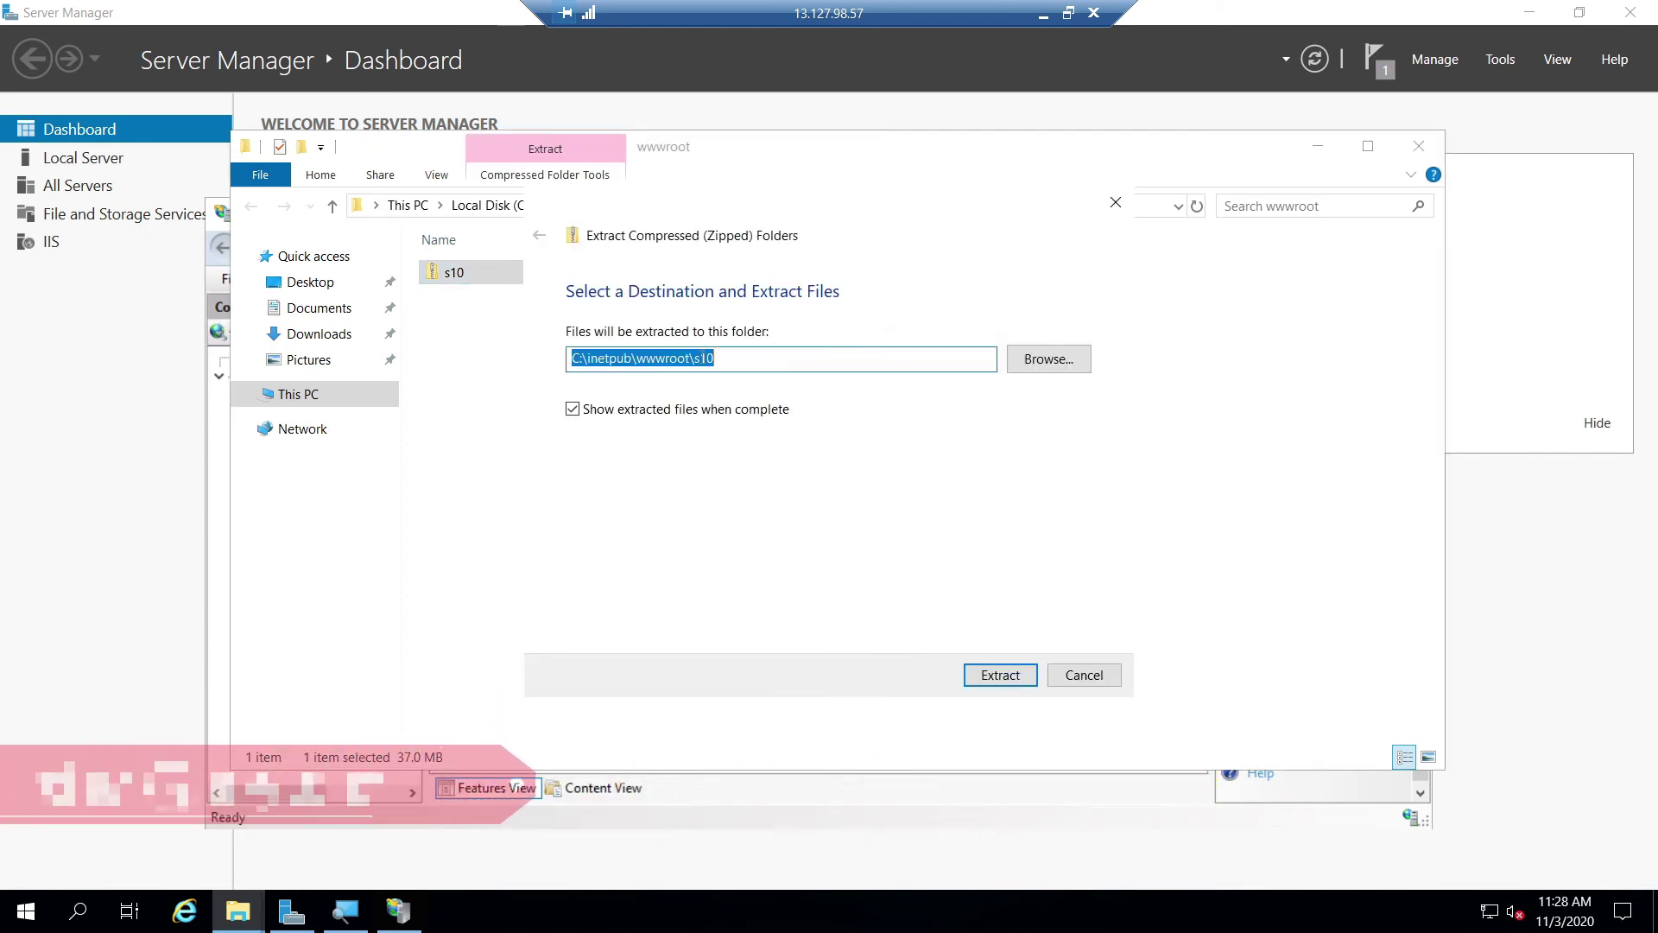
left_click(697, 358)
key("BackSpace")
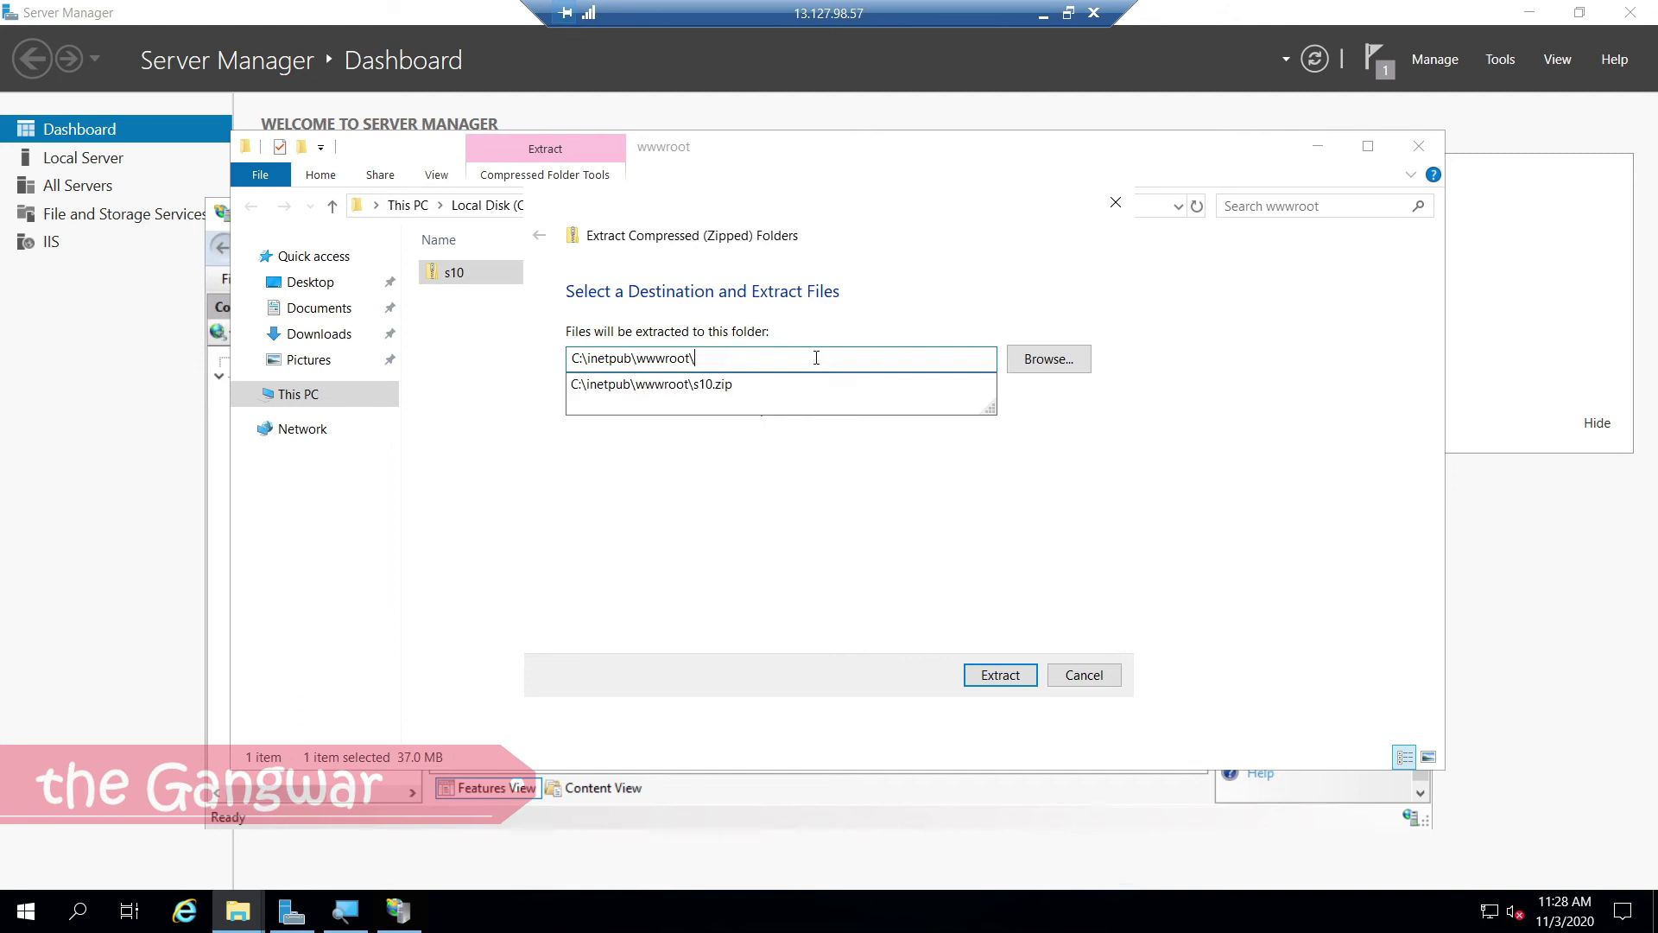
left_click(1036, 548)
left_click(1000, 675)
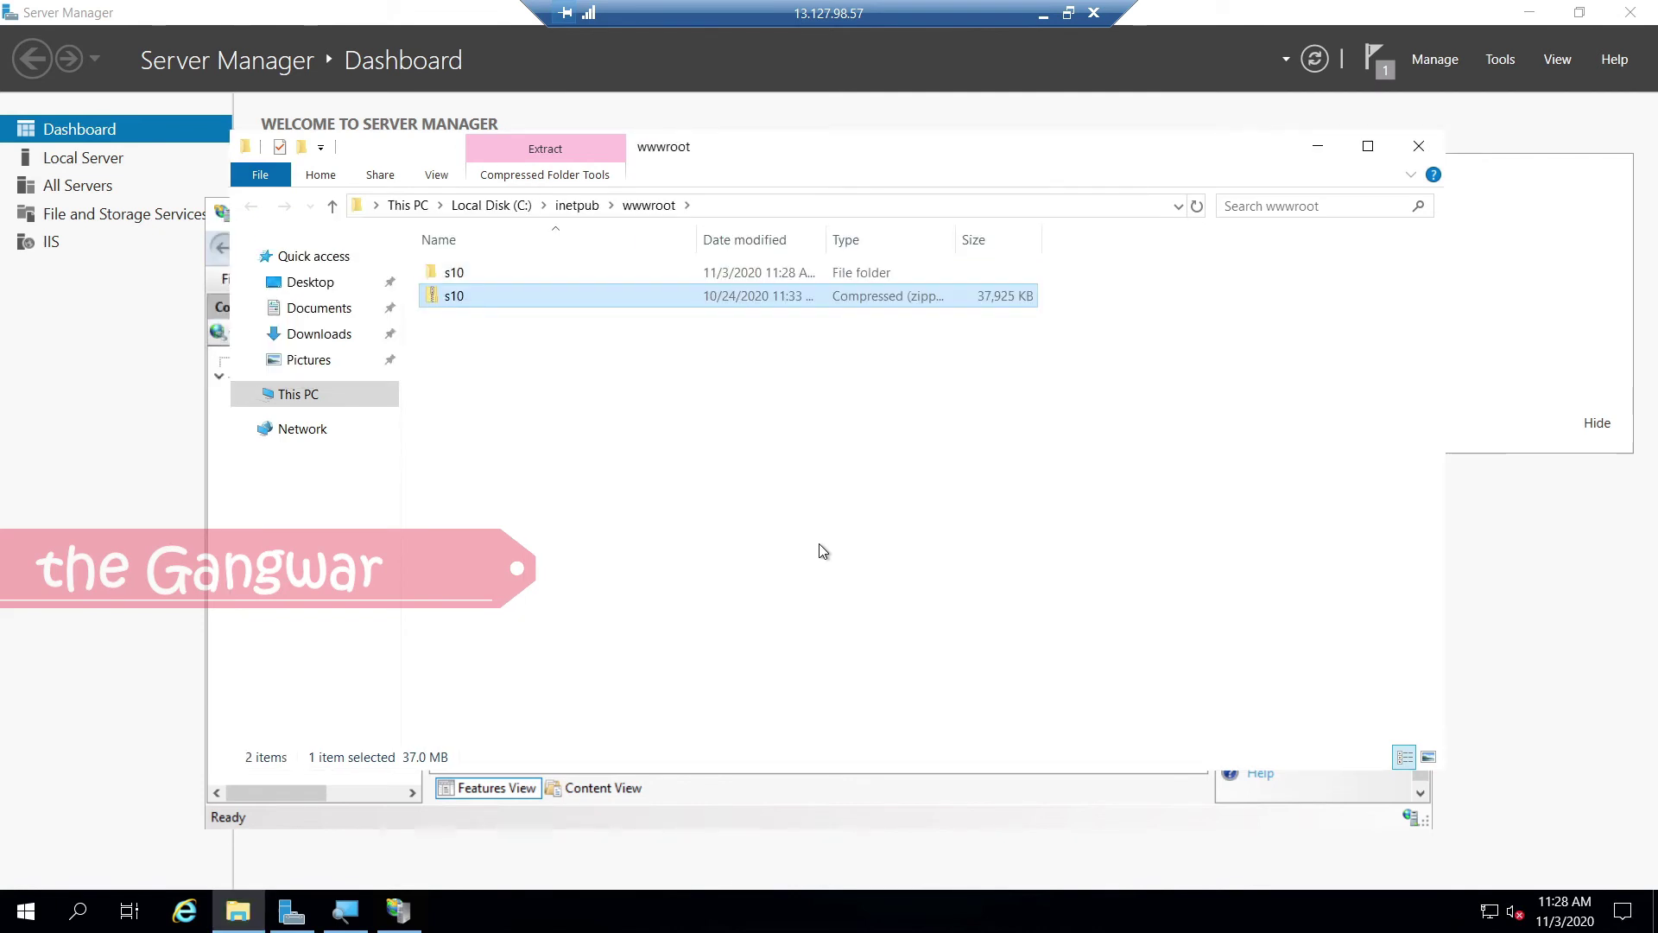
key("Up")
key("Return")
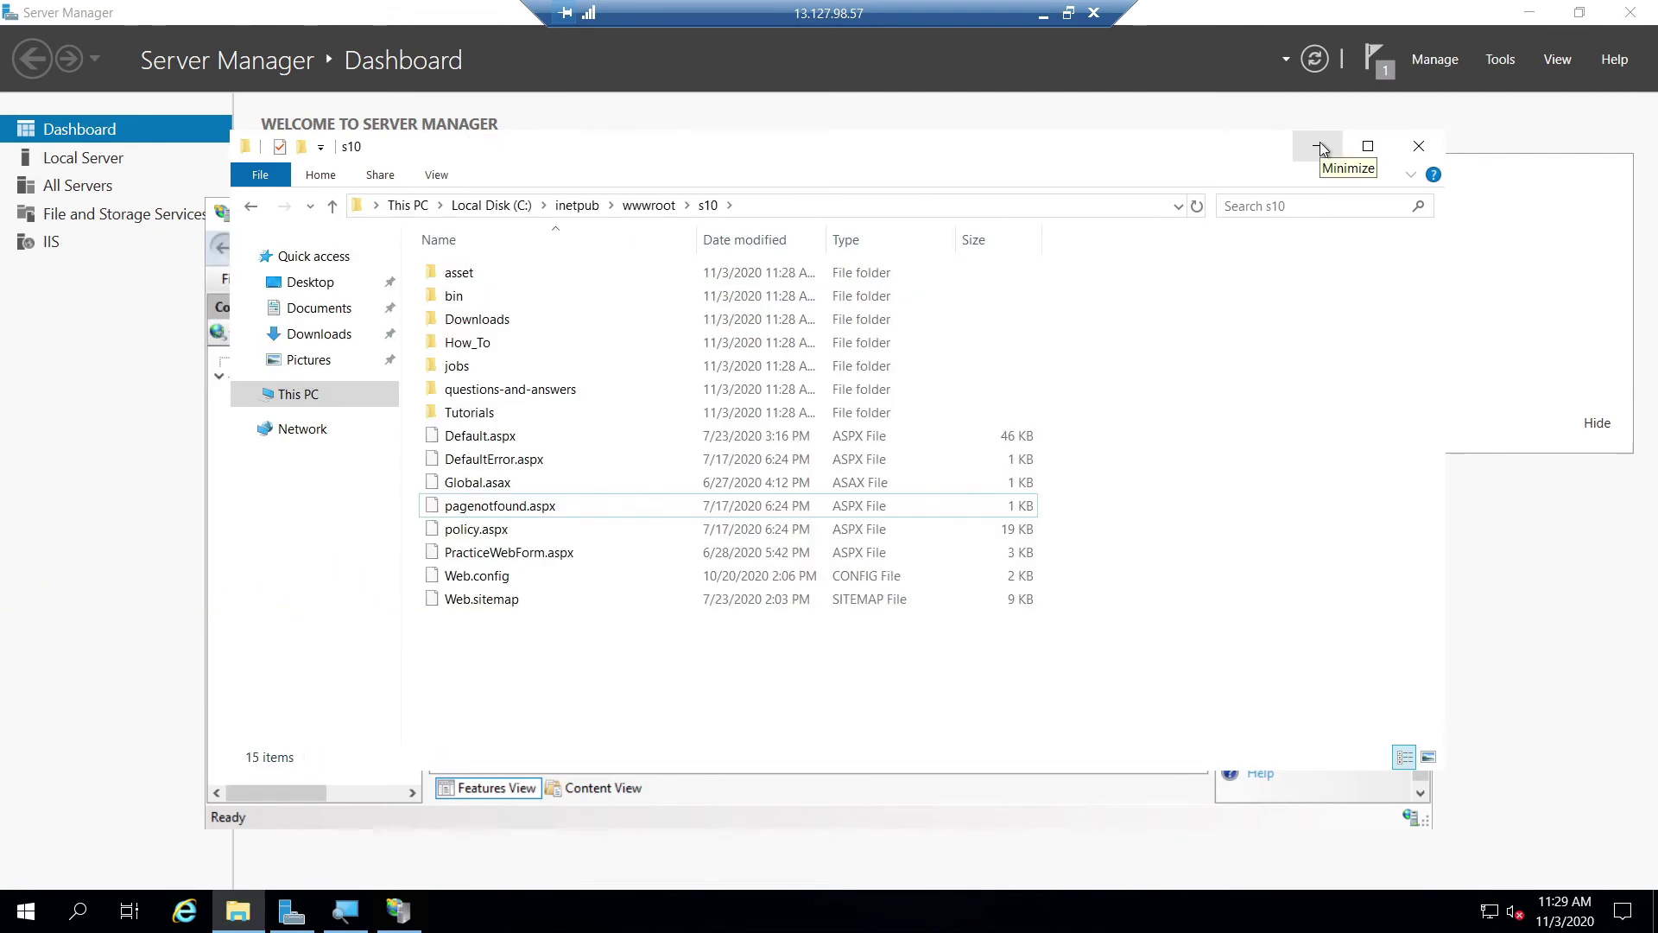
left_click(1320, 147)
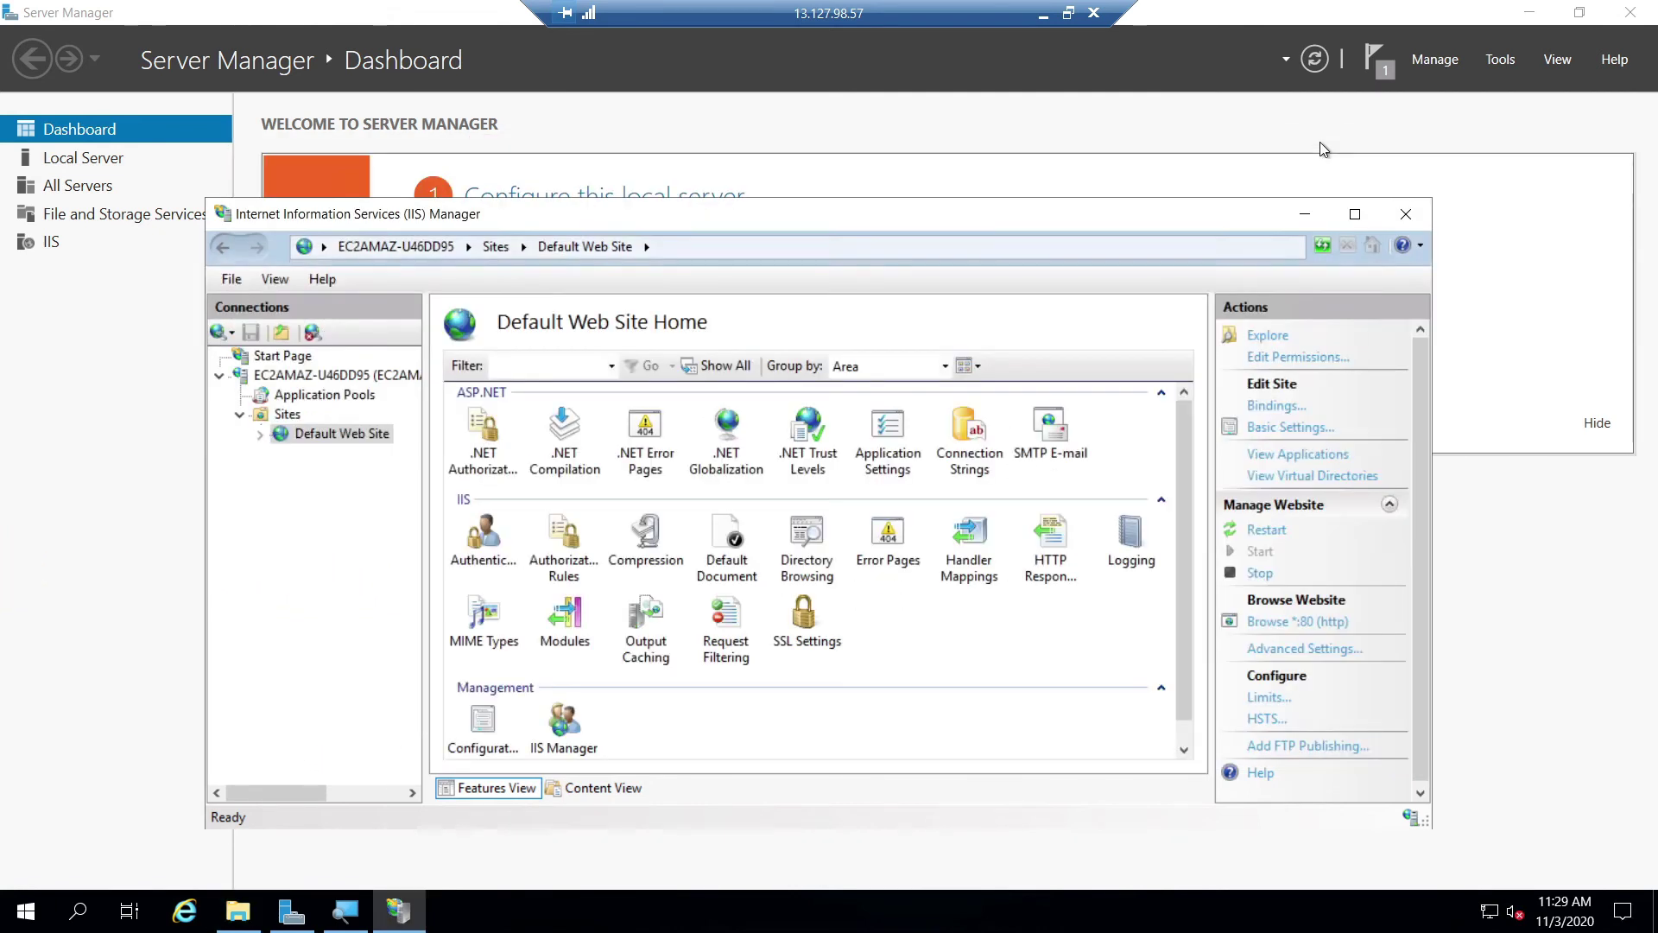
left_click(288, 418)
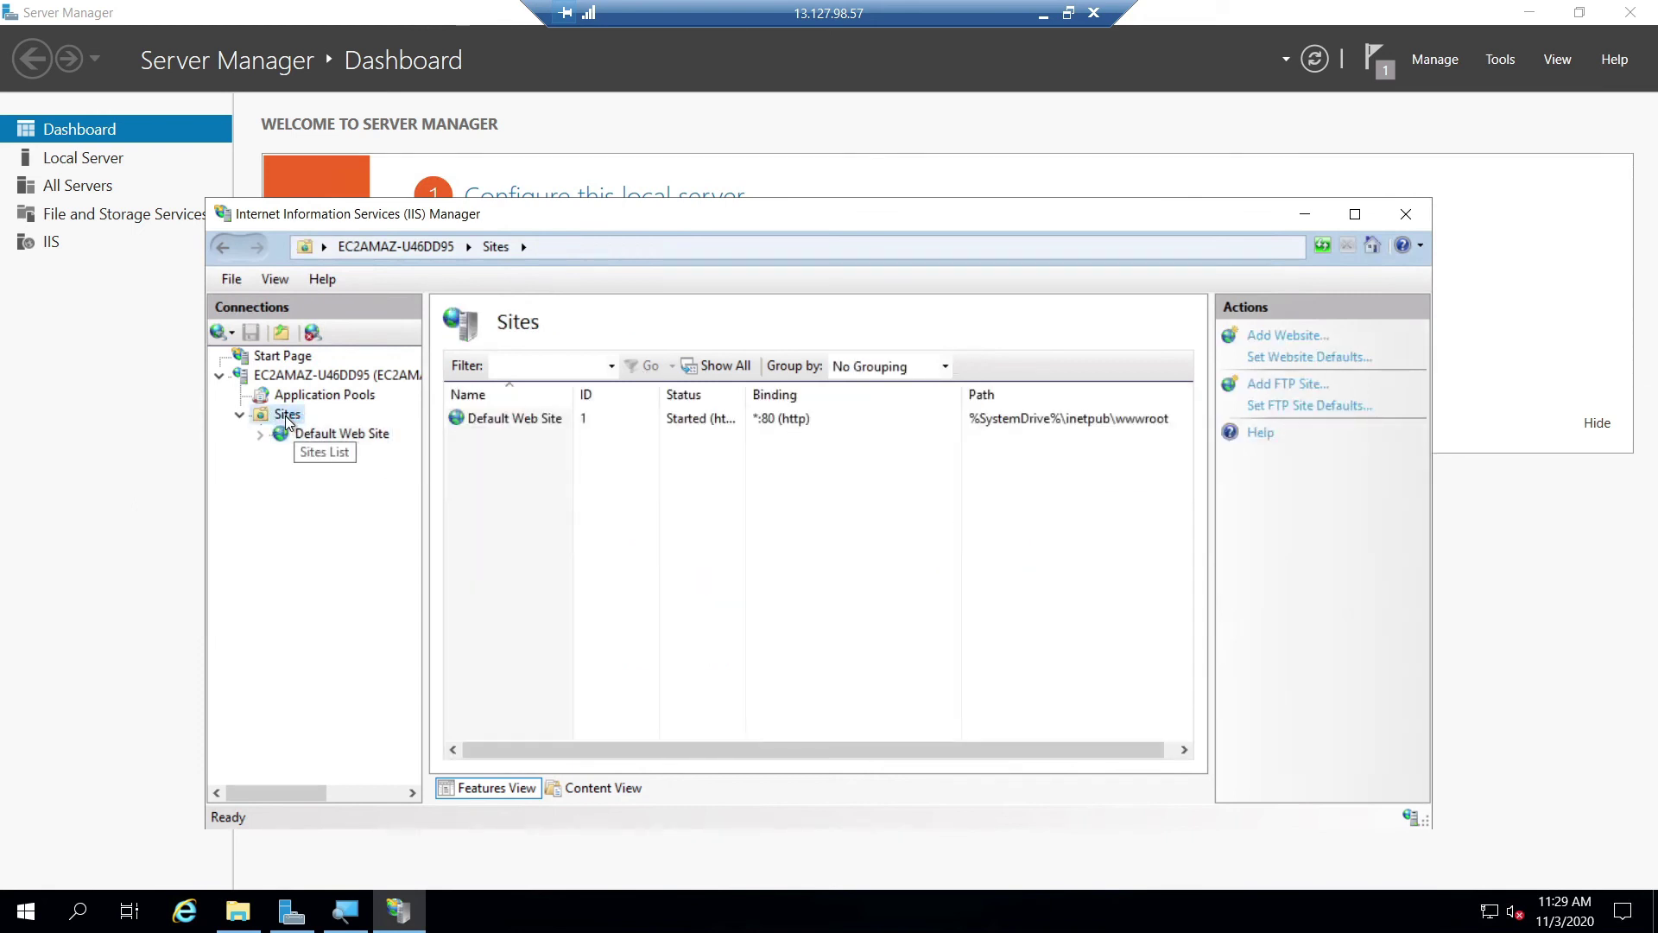
right_click(288, 418)
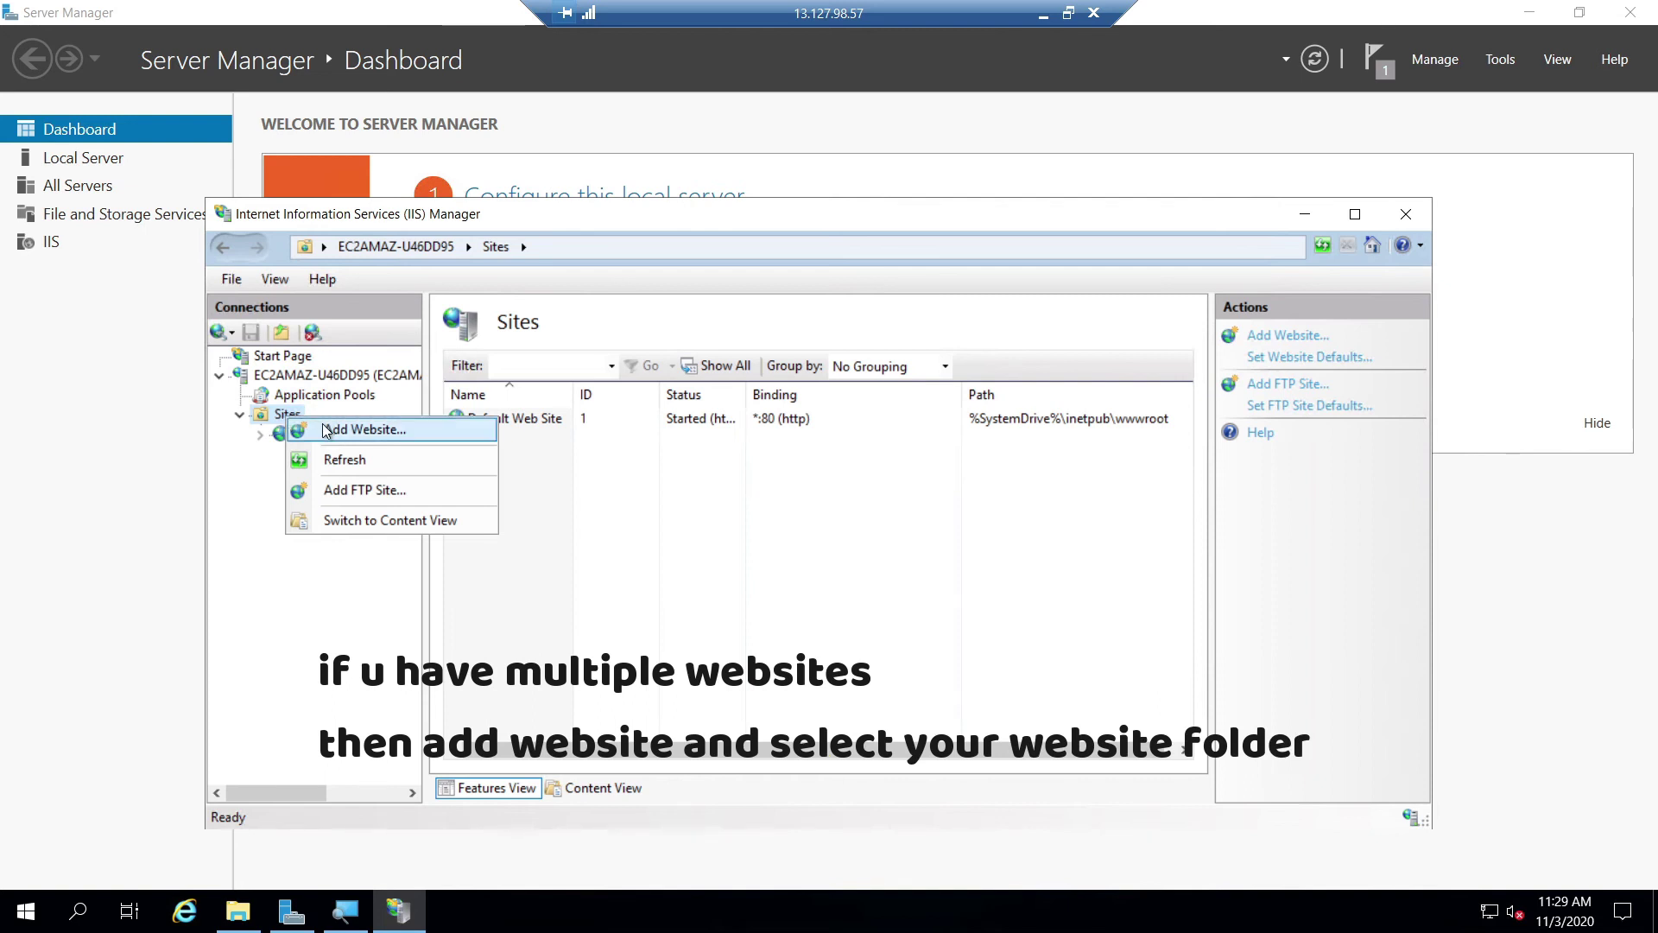
left_click(724, 537)
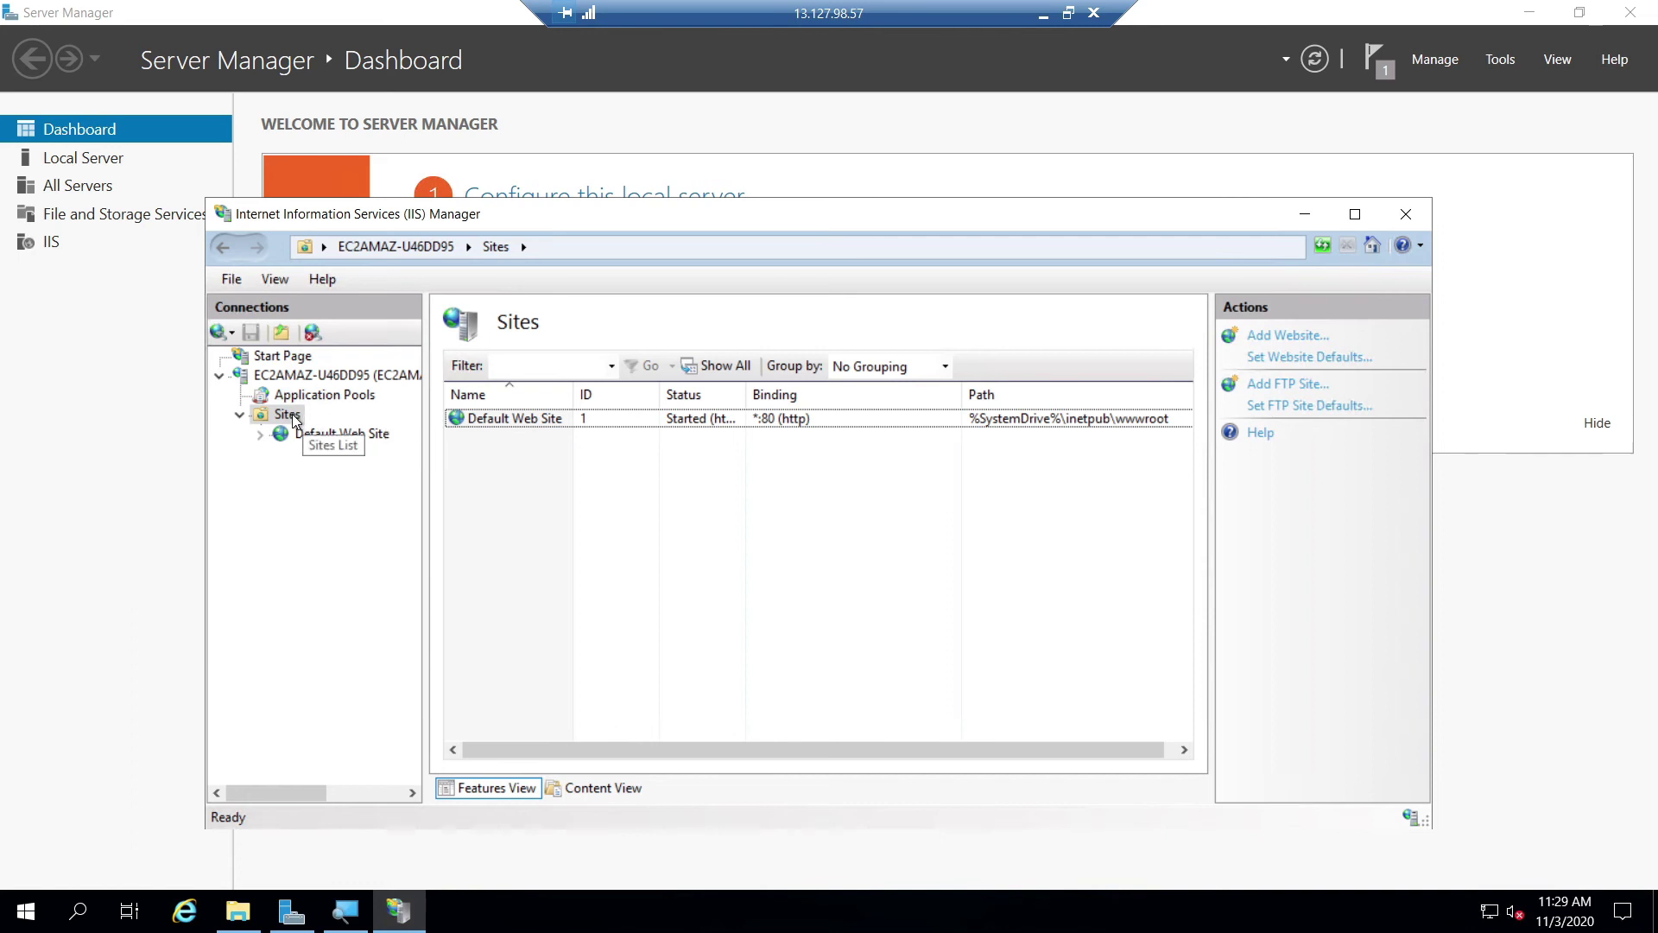
left_click(323, 434)
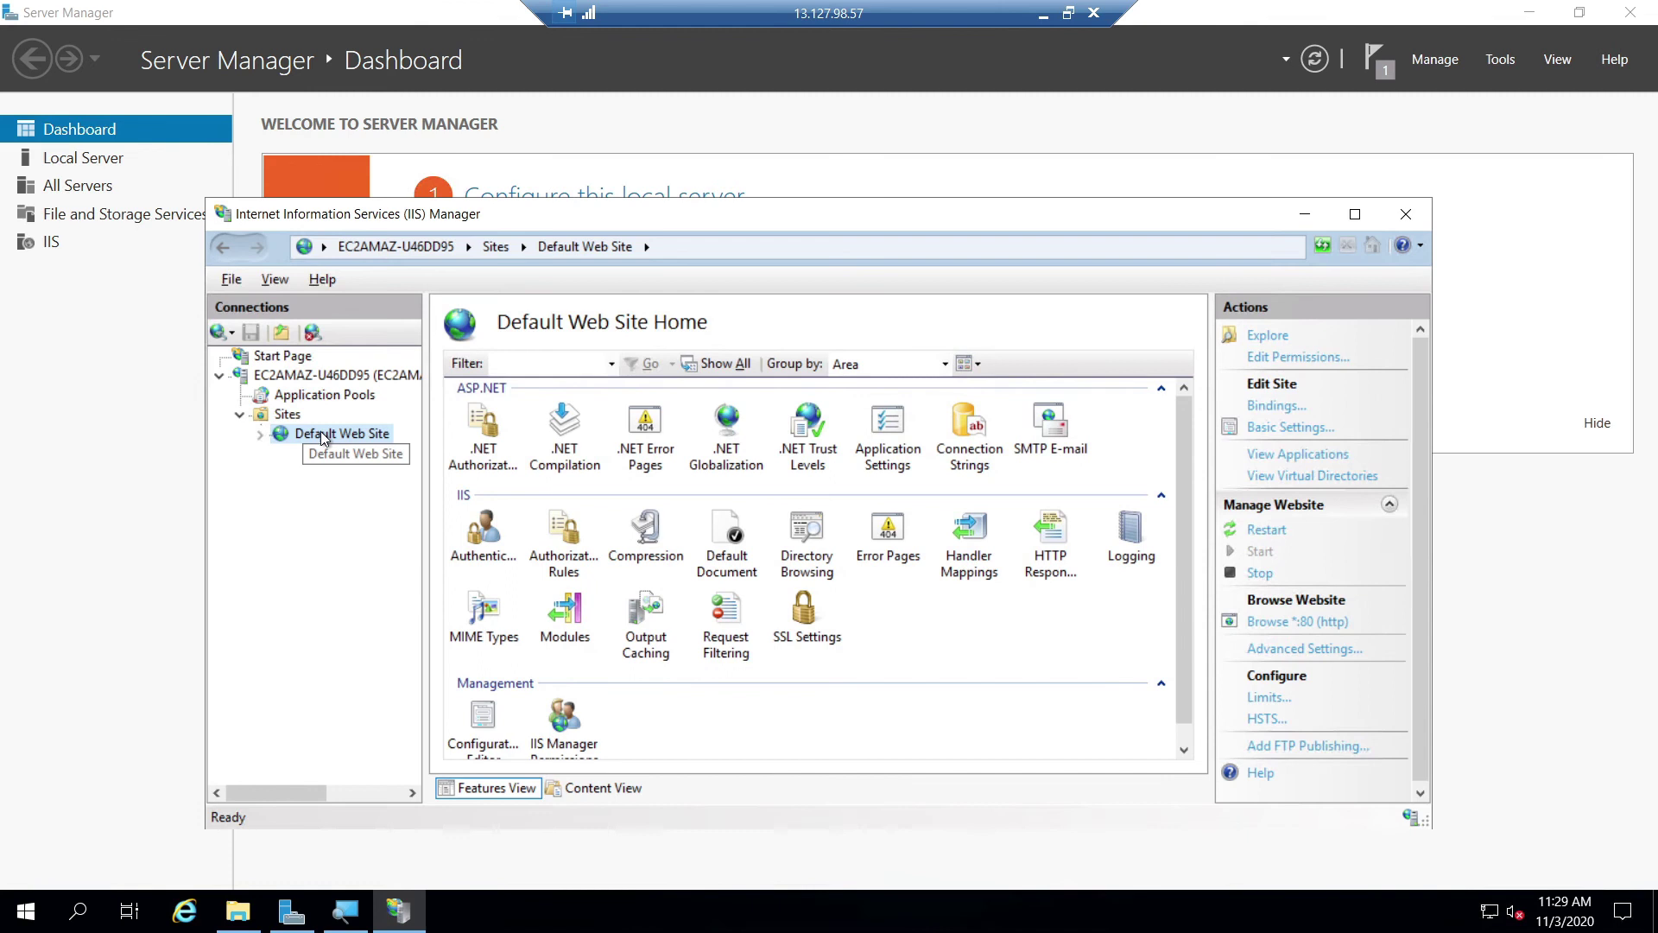
Step: Move all 15 site items from s10 into wwwroot and confirm Default.aspx is there
left_click(812, 340)
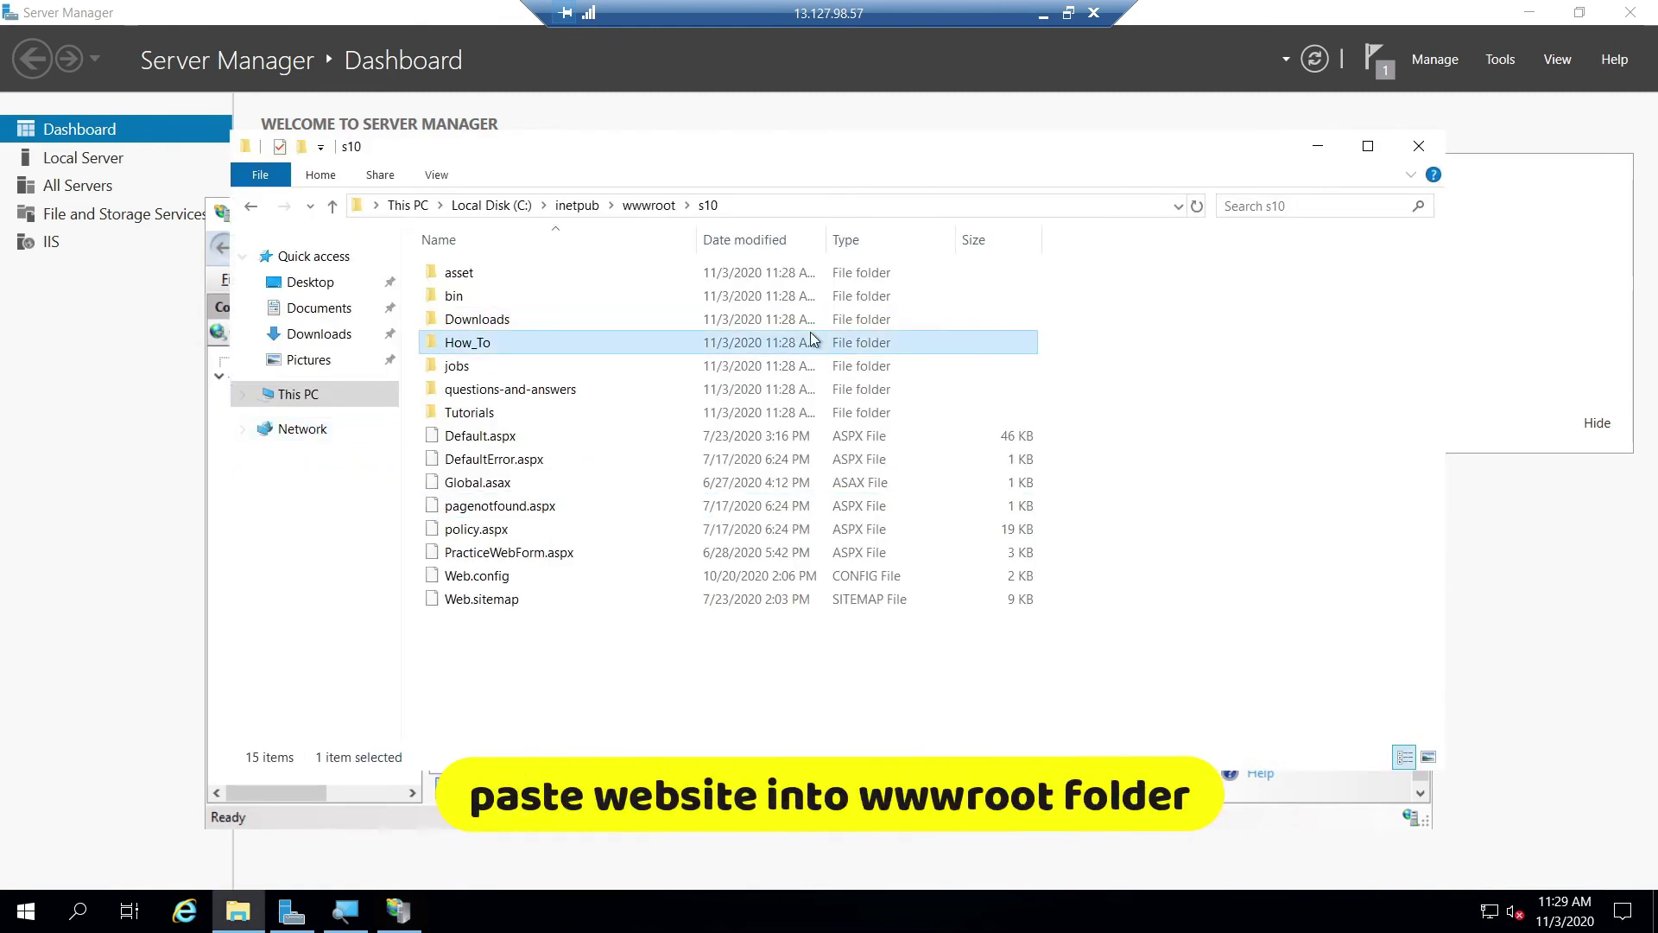
key("ctrl+a")
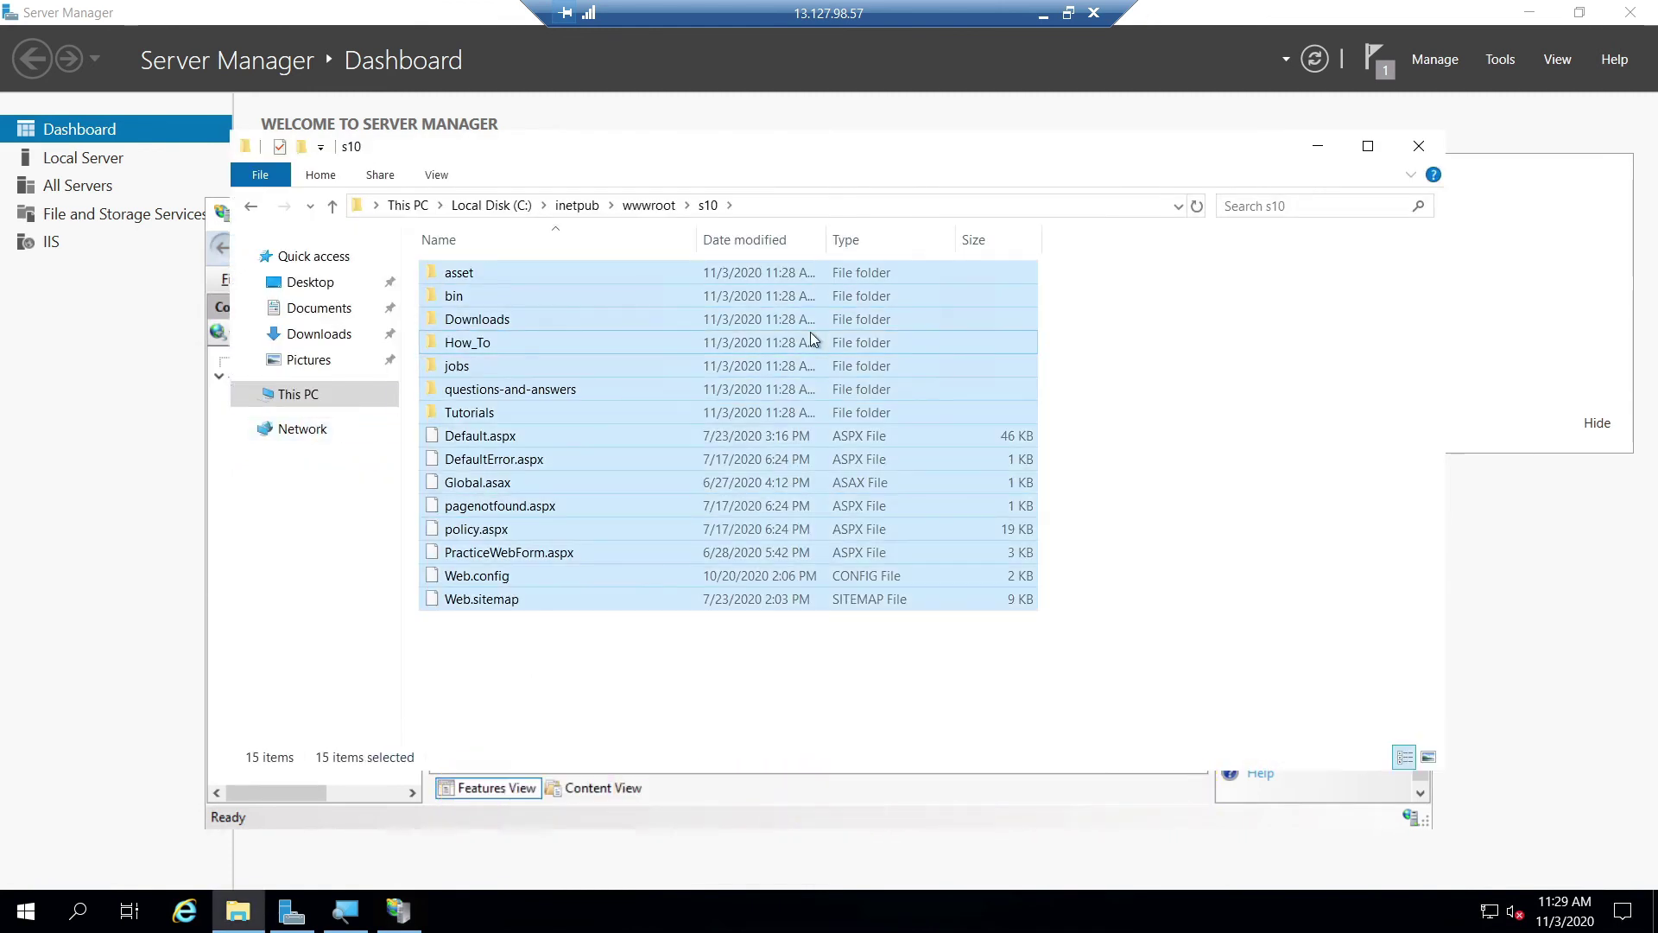
key("BackSpace")
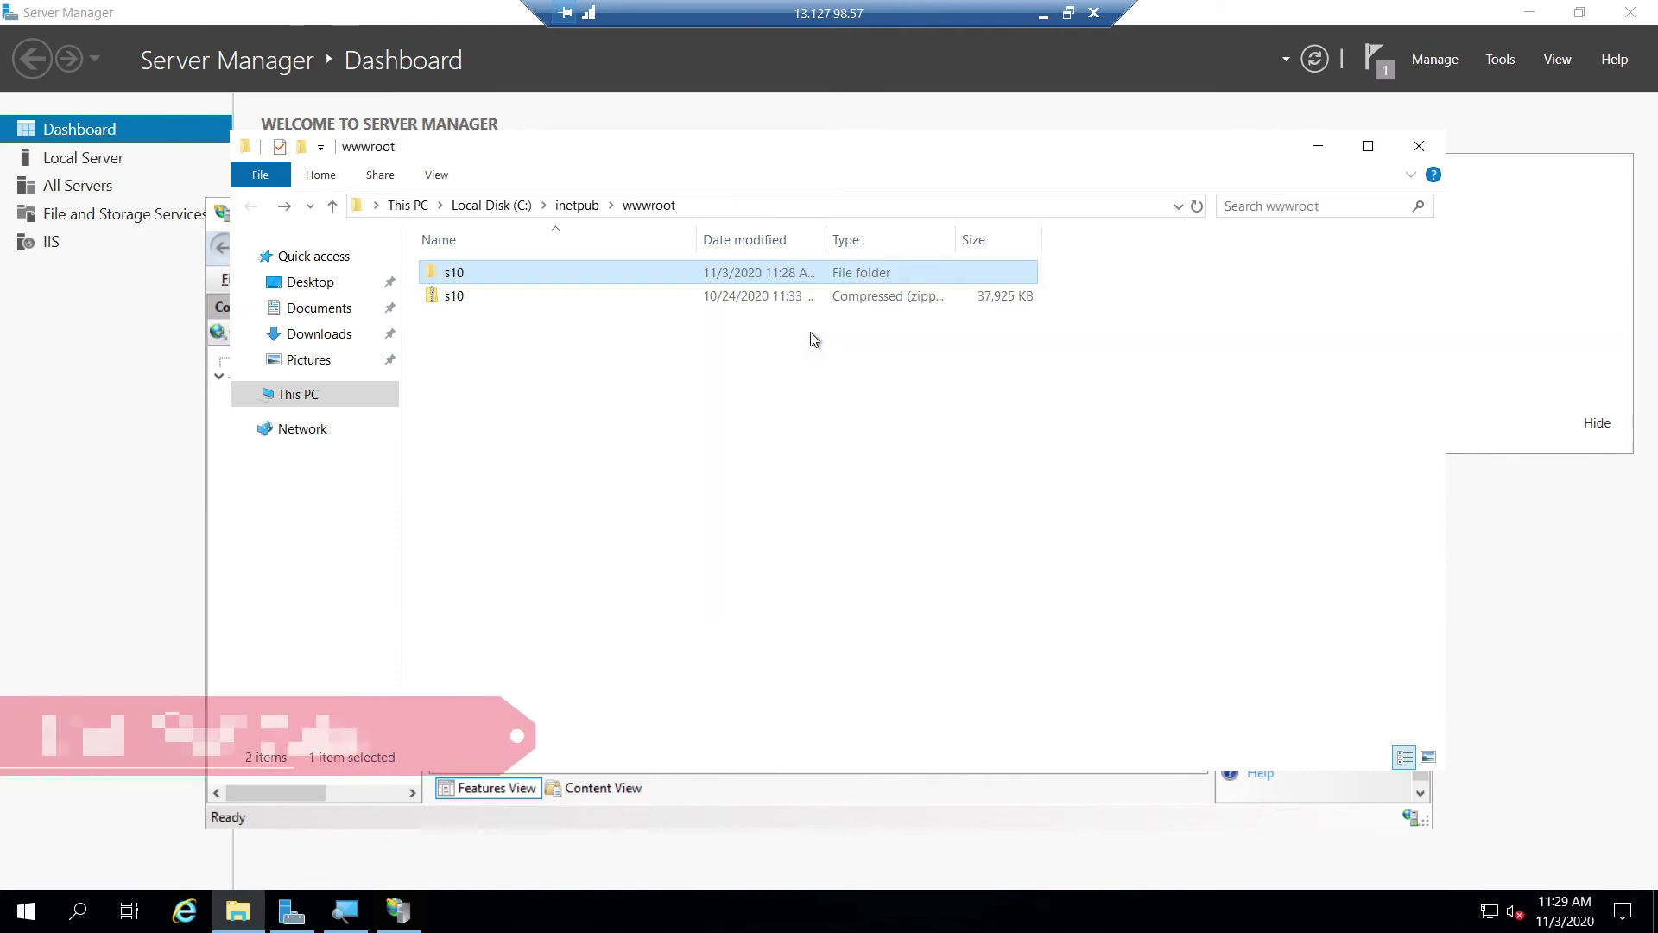
left_click(875, 399)
key("ctrl+v")
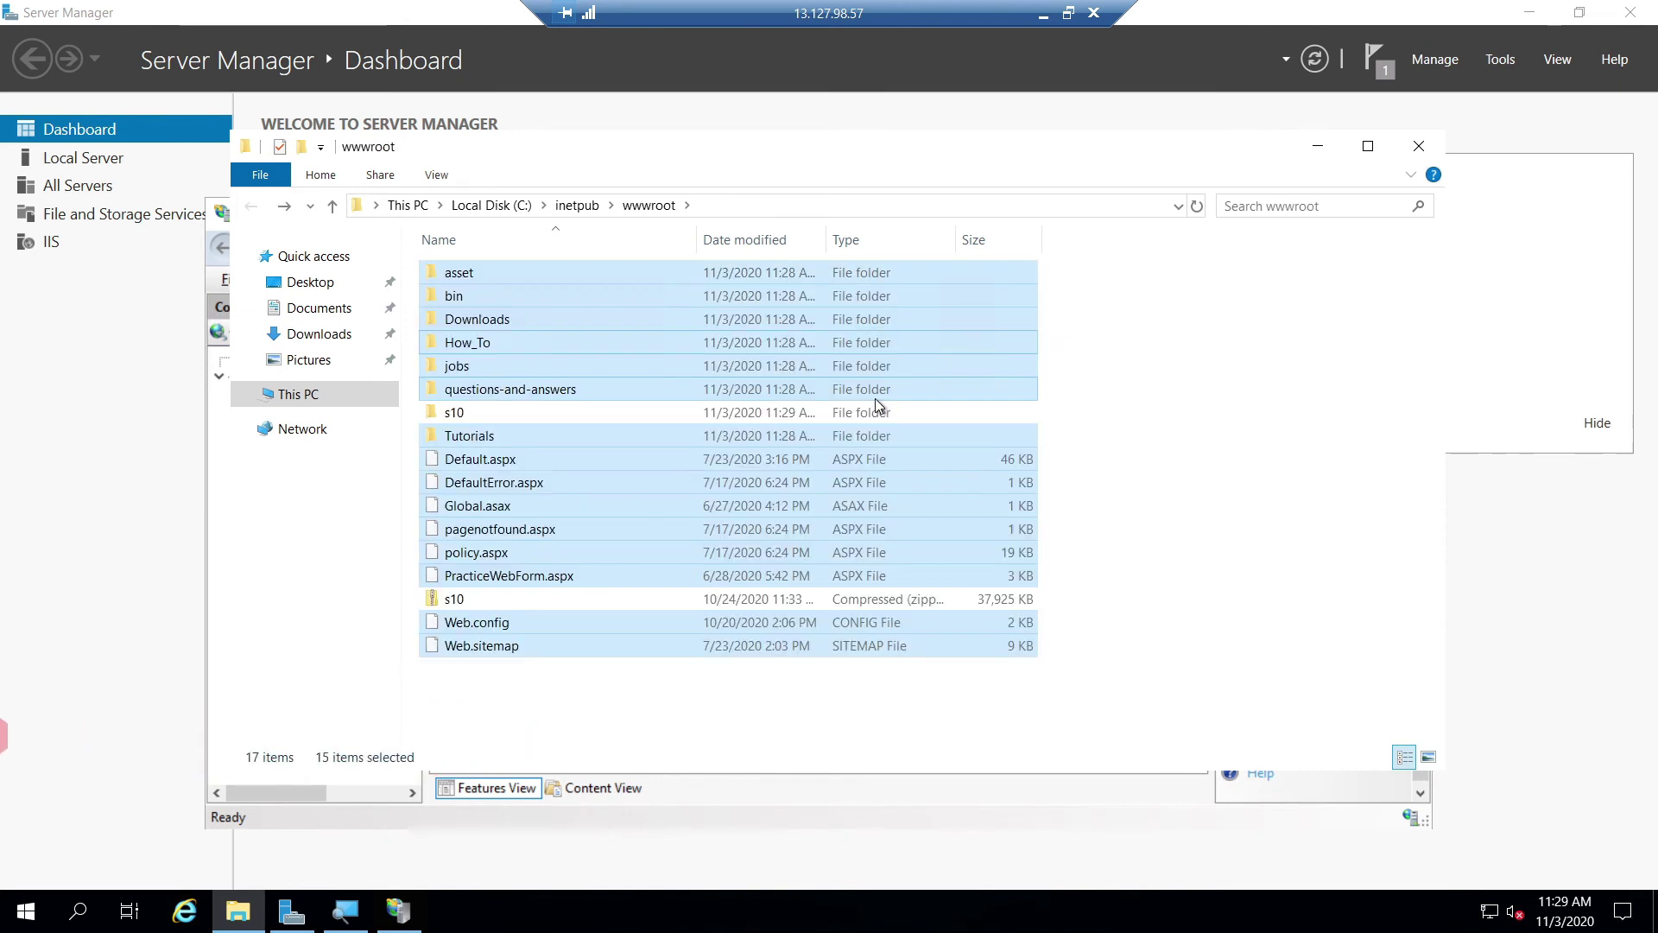
left_click(1133, 387)
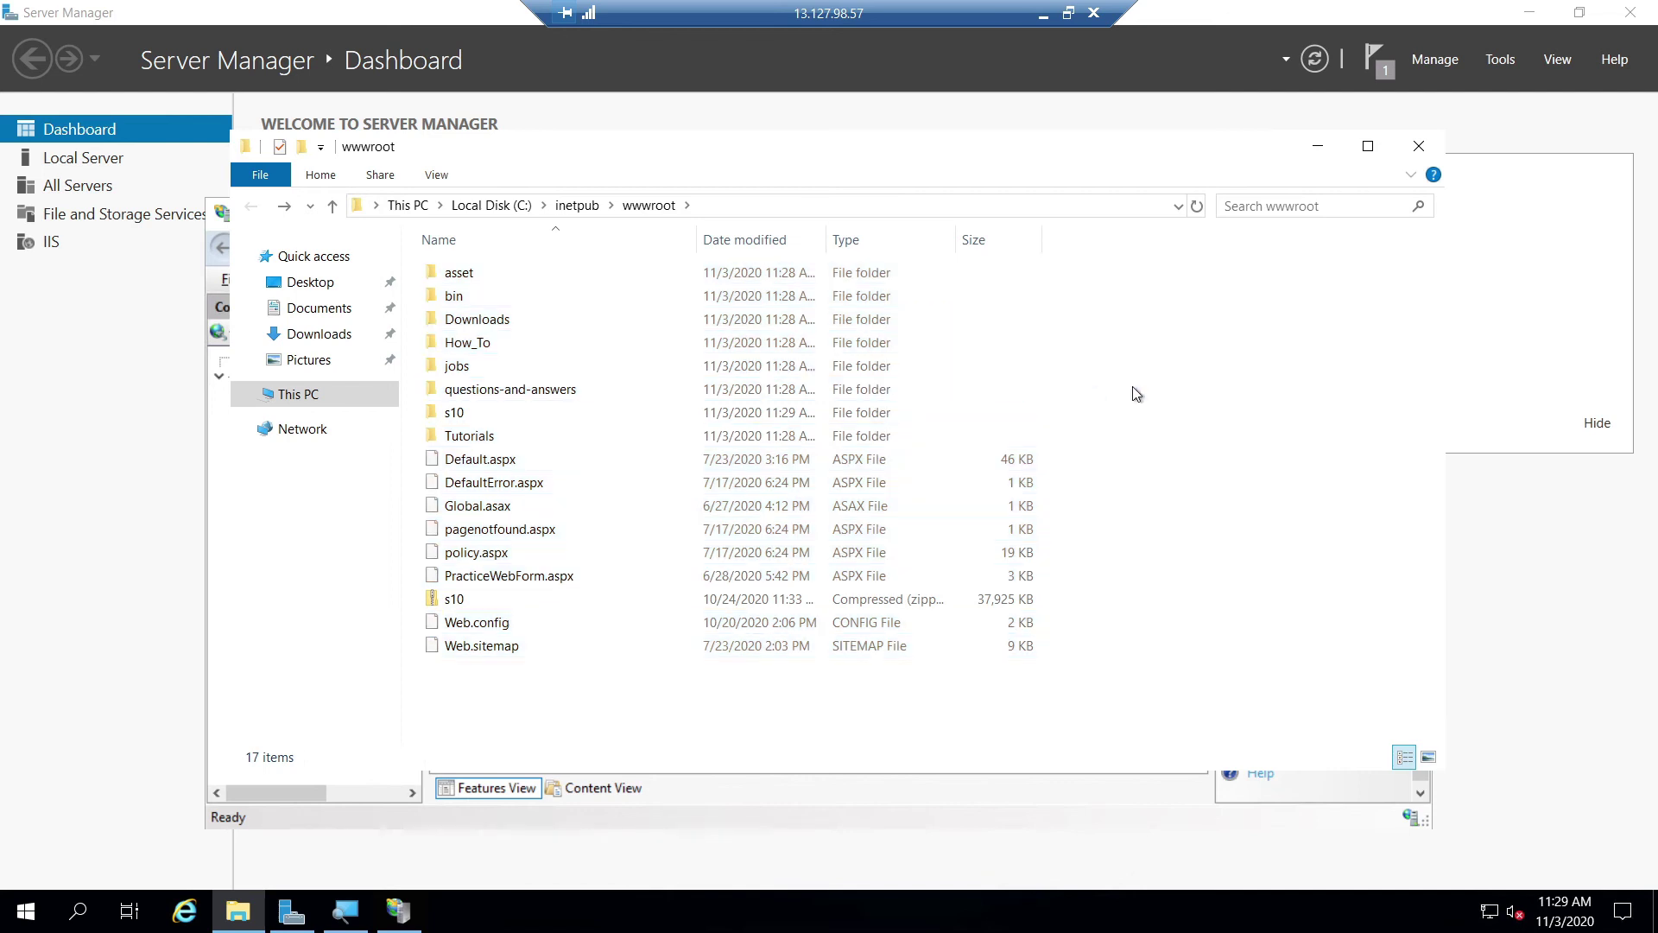
left_click(771, 466)
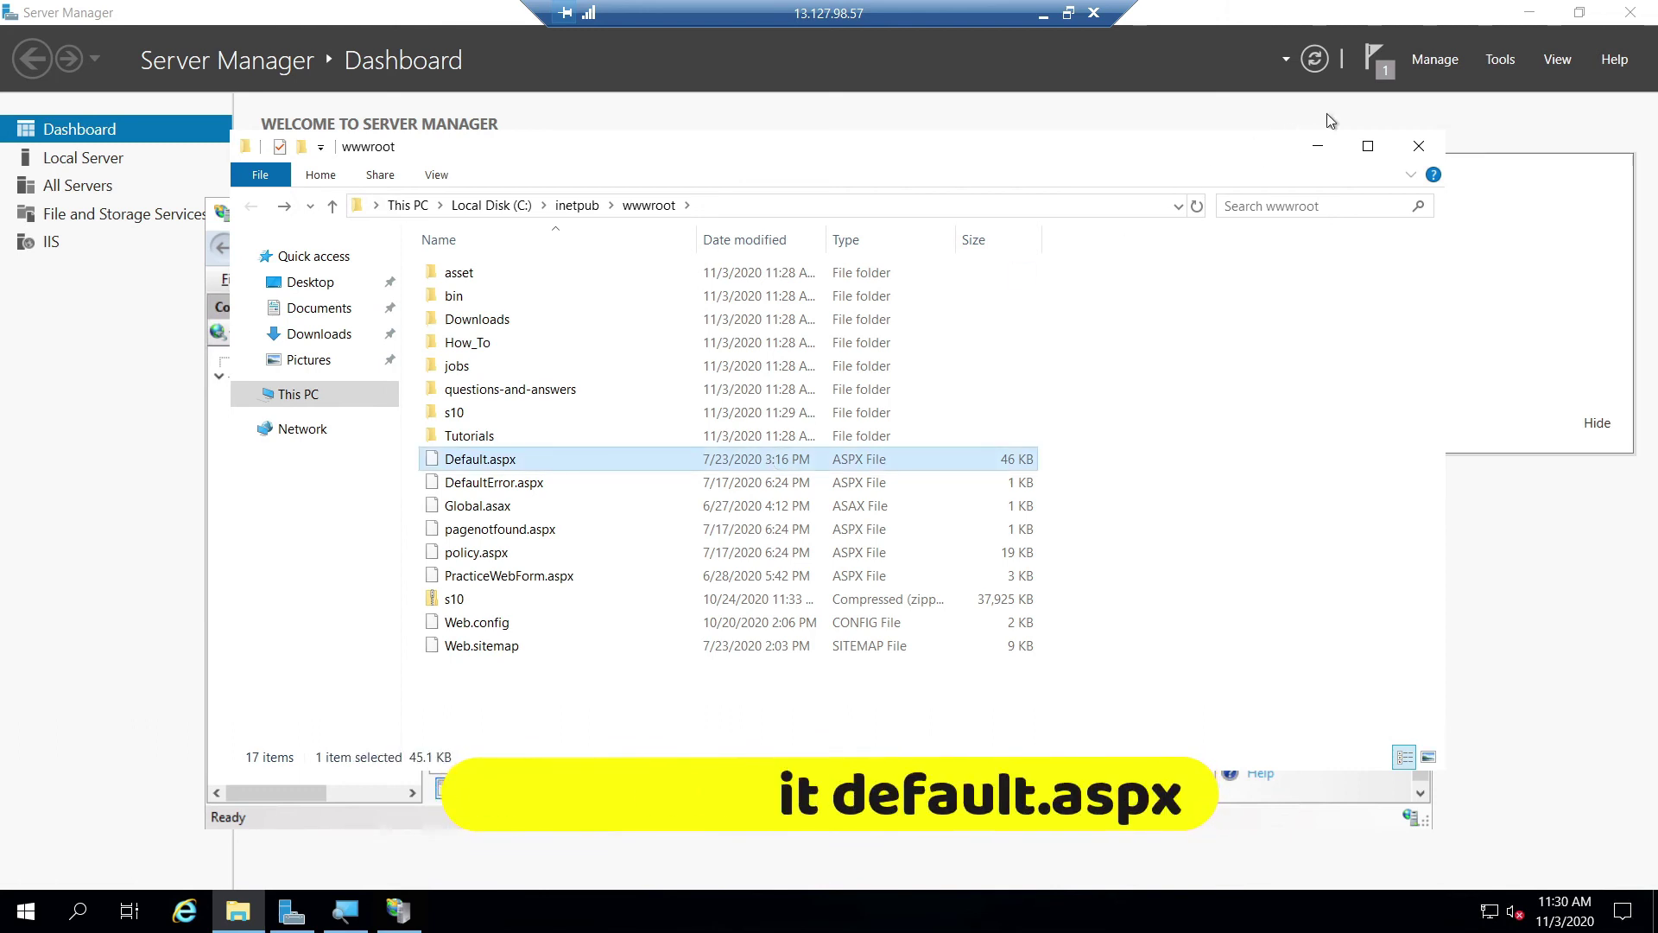
left_click(1317, 147)
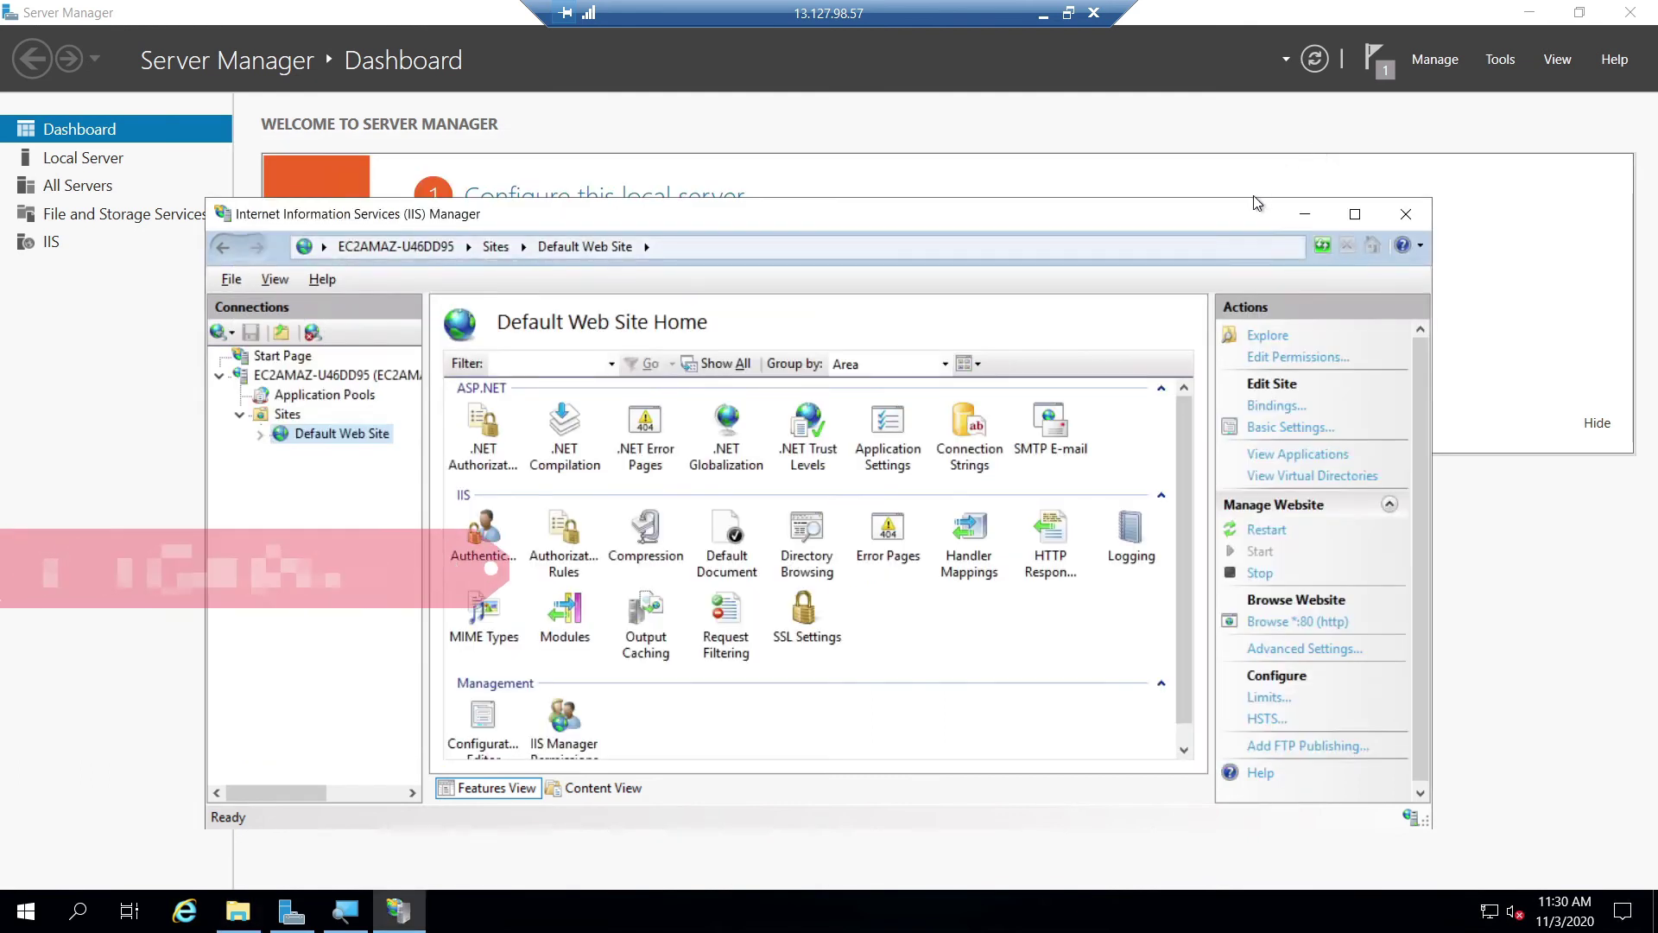
Step: Refresh the Default Web Site and open its Default Document list in IIS Manager
right_click(287, 432)
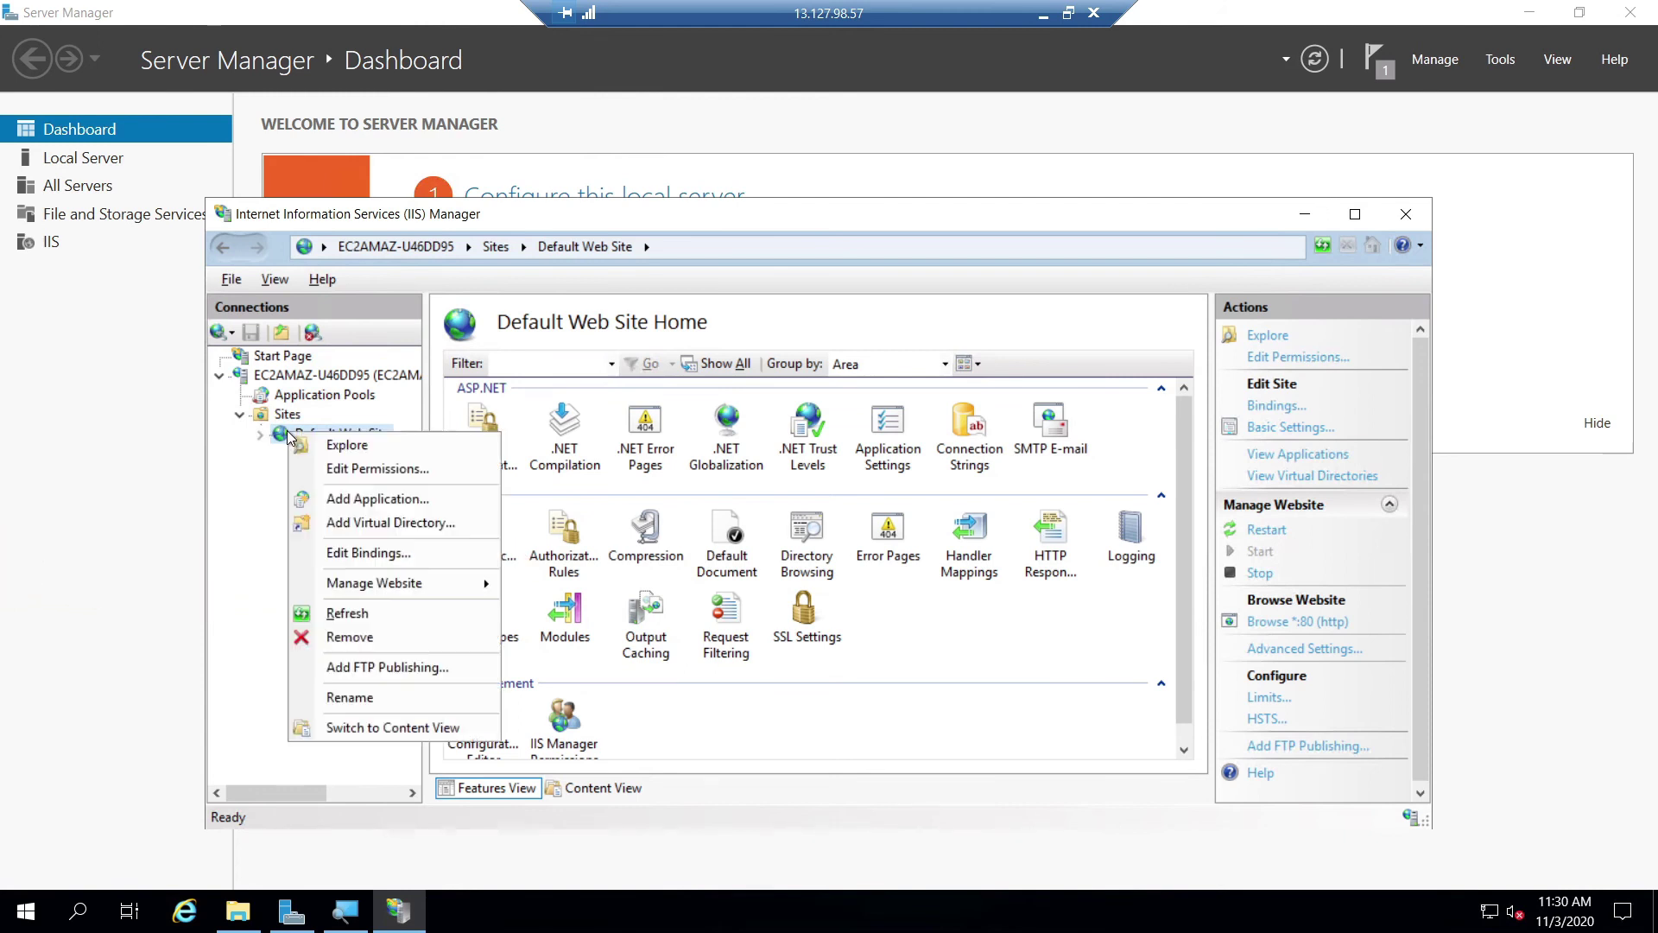
left_click(354, 615)
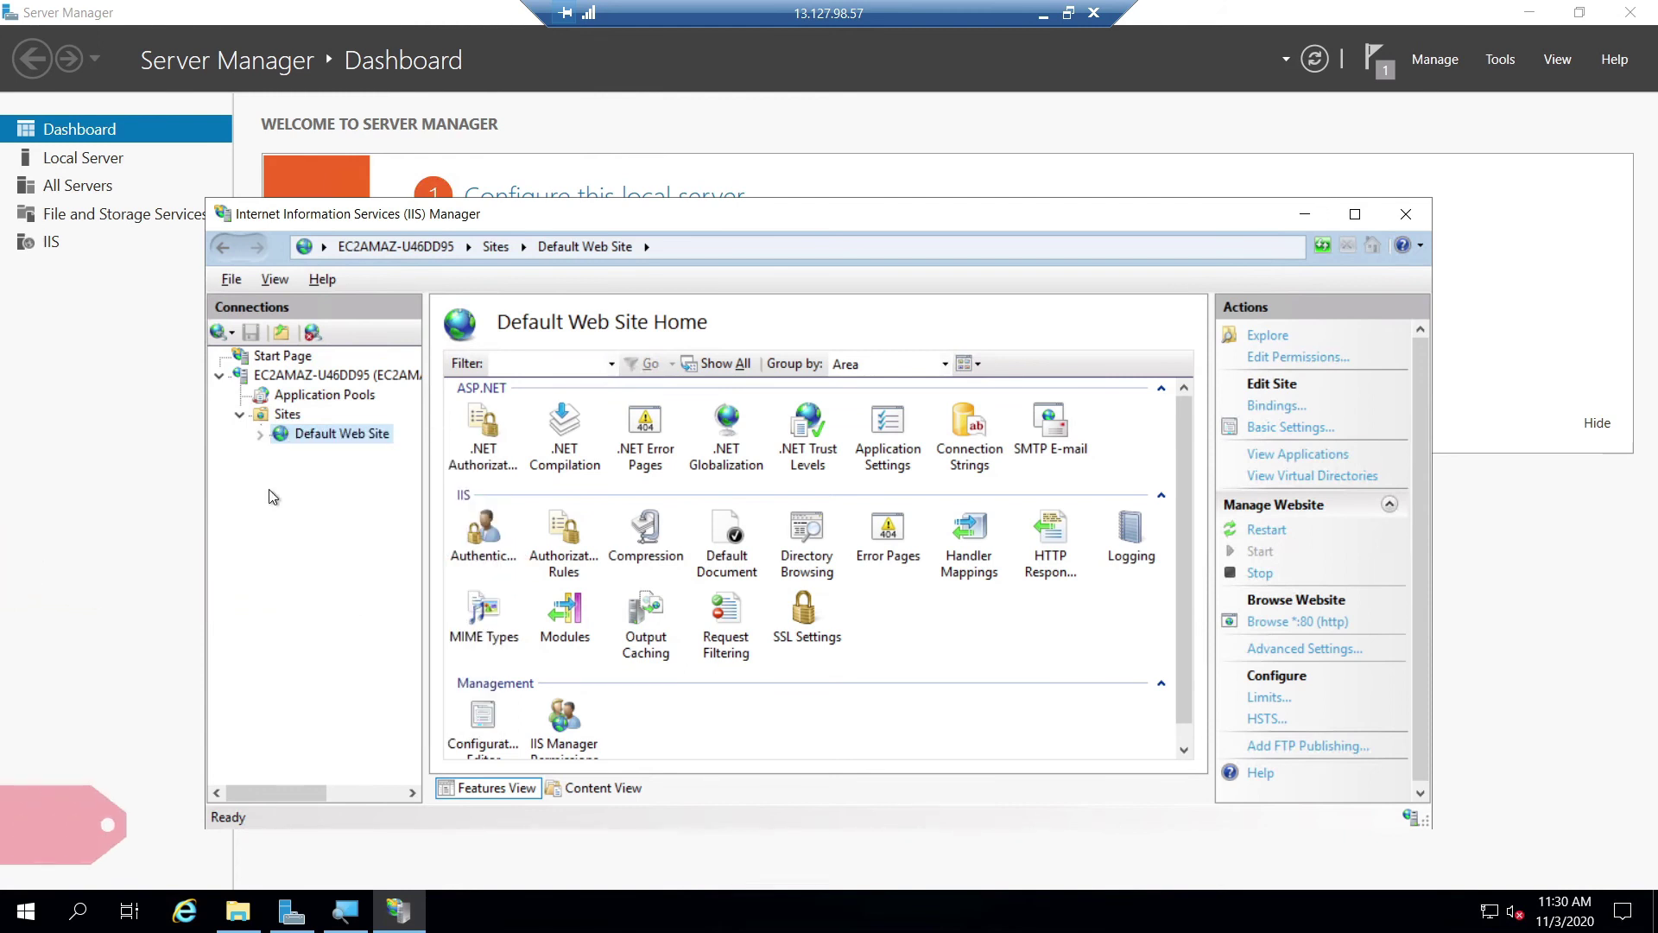
left_click(261, 435)
left_click(261, 438)
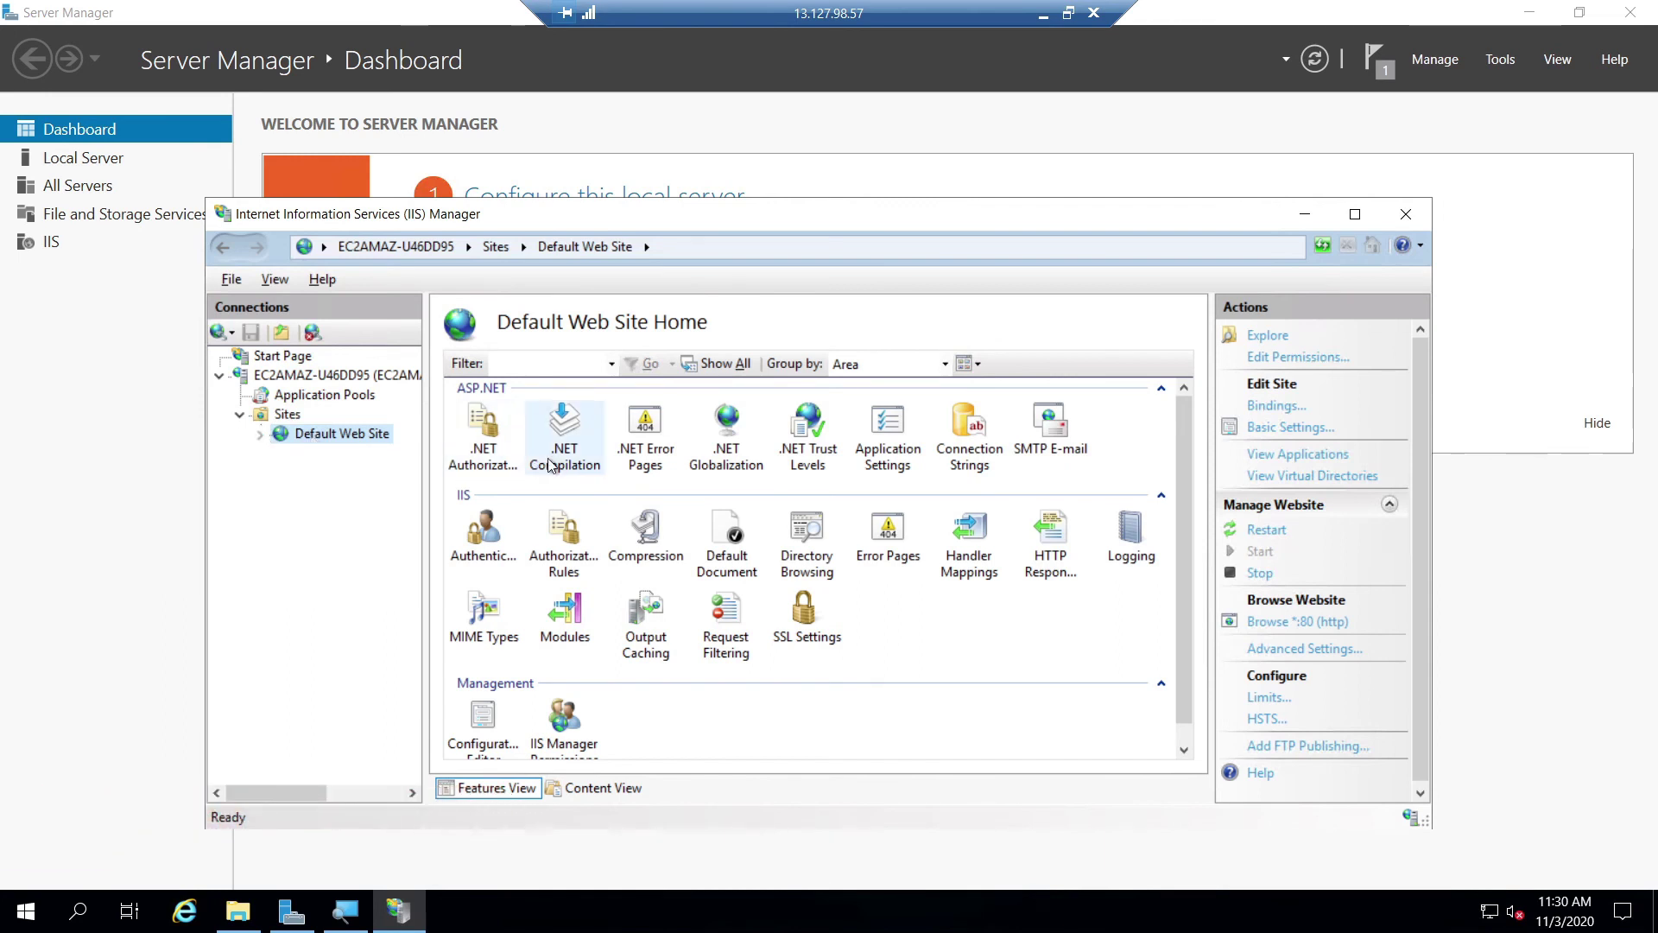
left_click(713, 534)
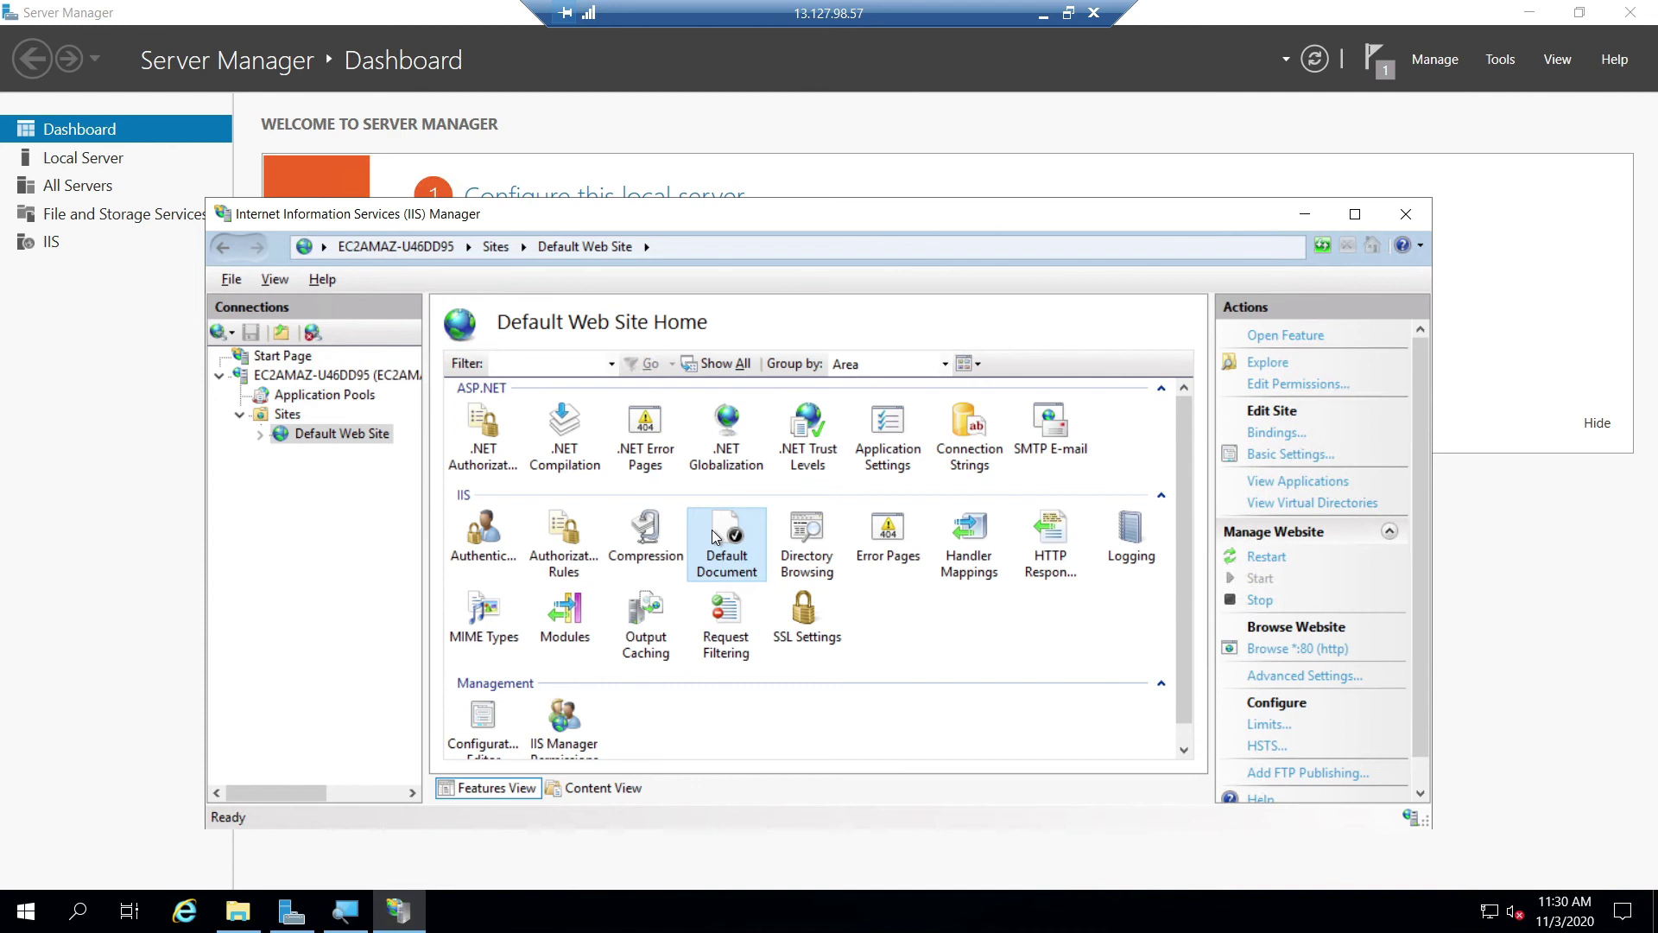
double_click(734, 534)
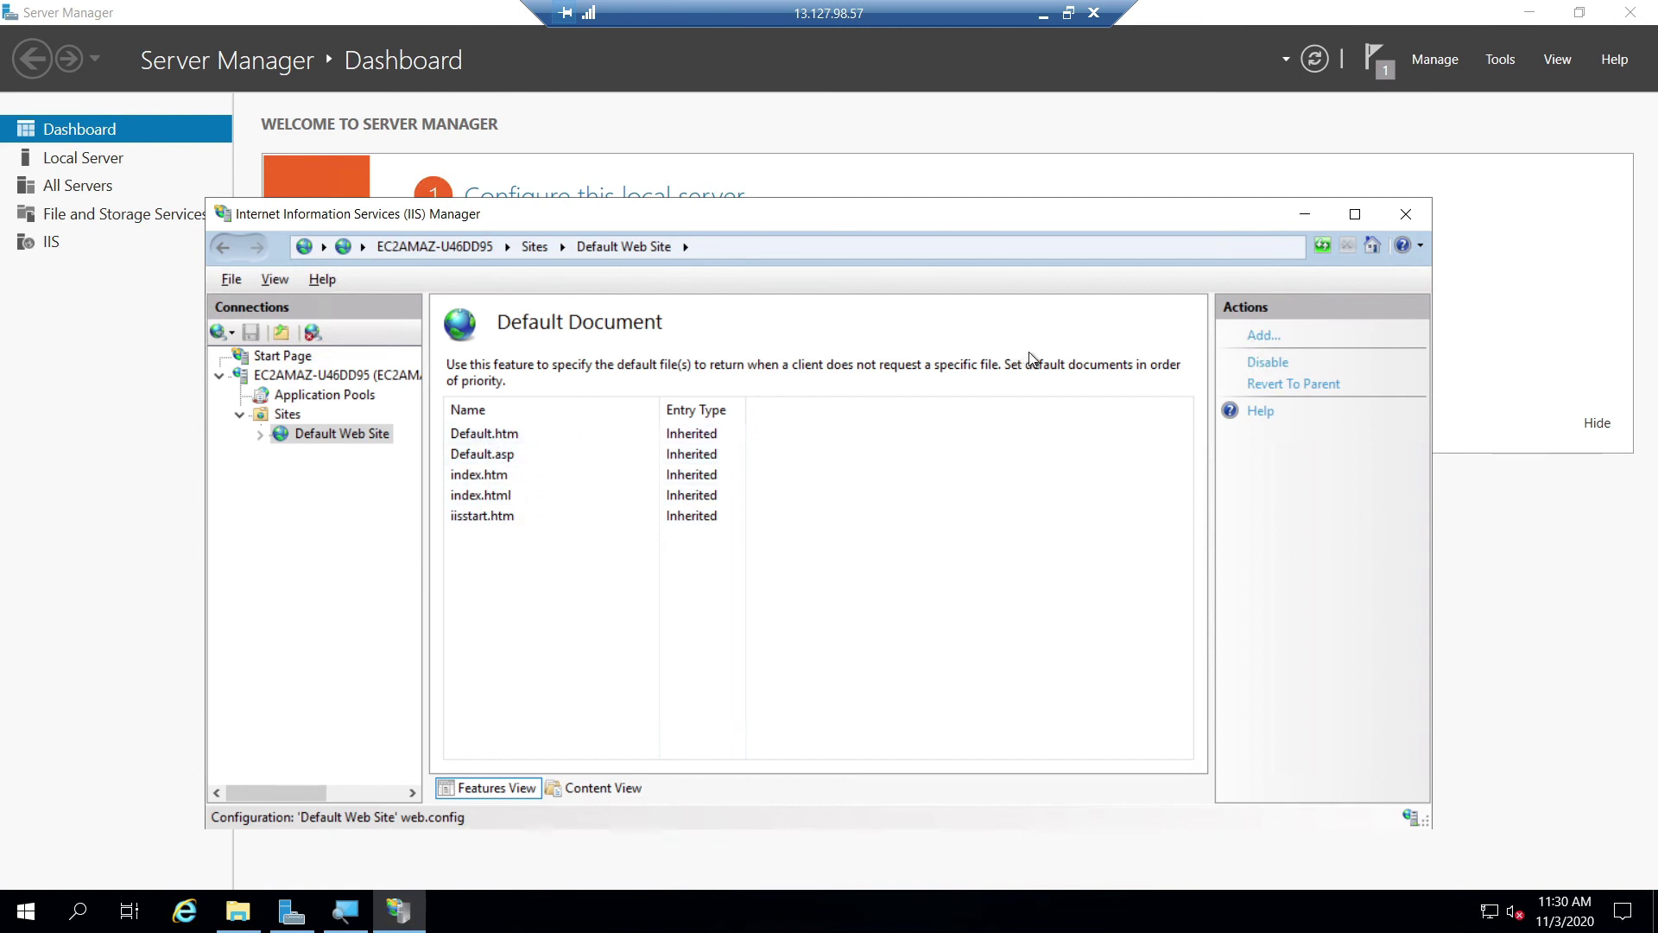
Step: Add Default.aspx to the Default Web Site's default documents, then return to the site's Home
left_click(1264, 336)
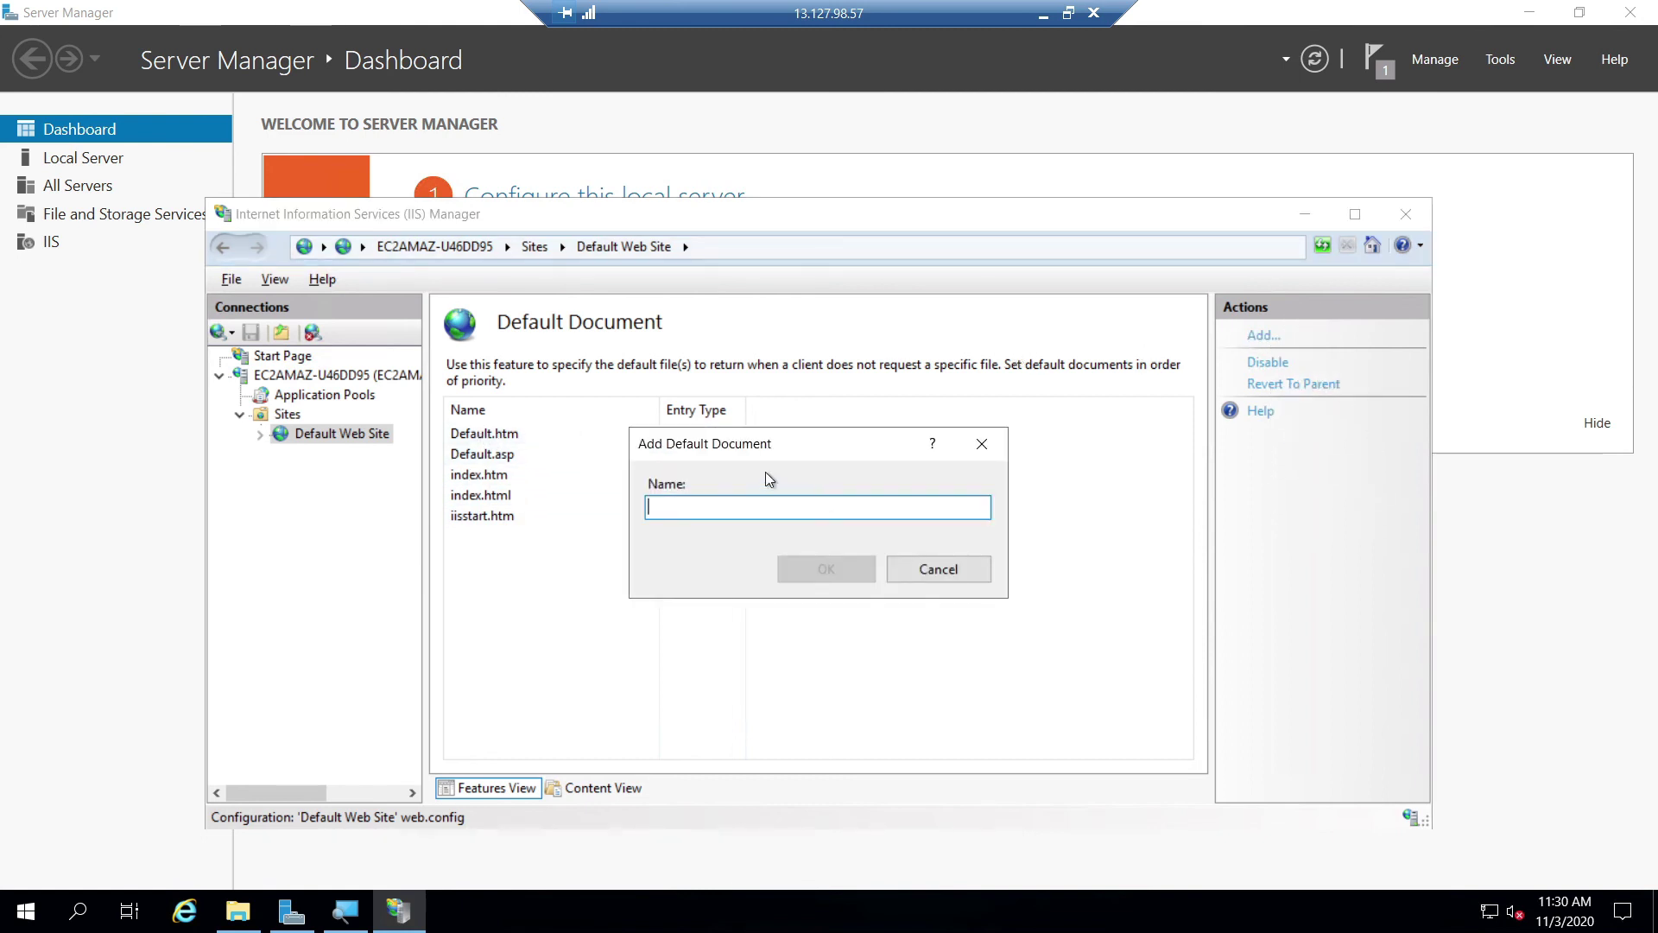
type("Def")
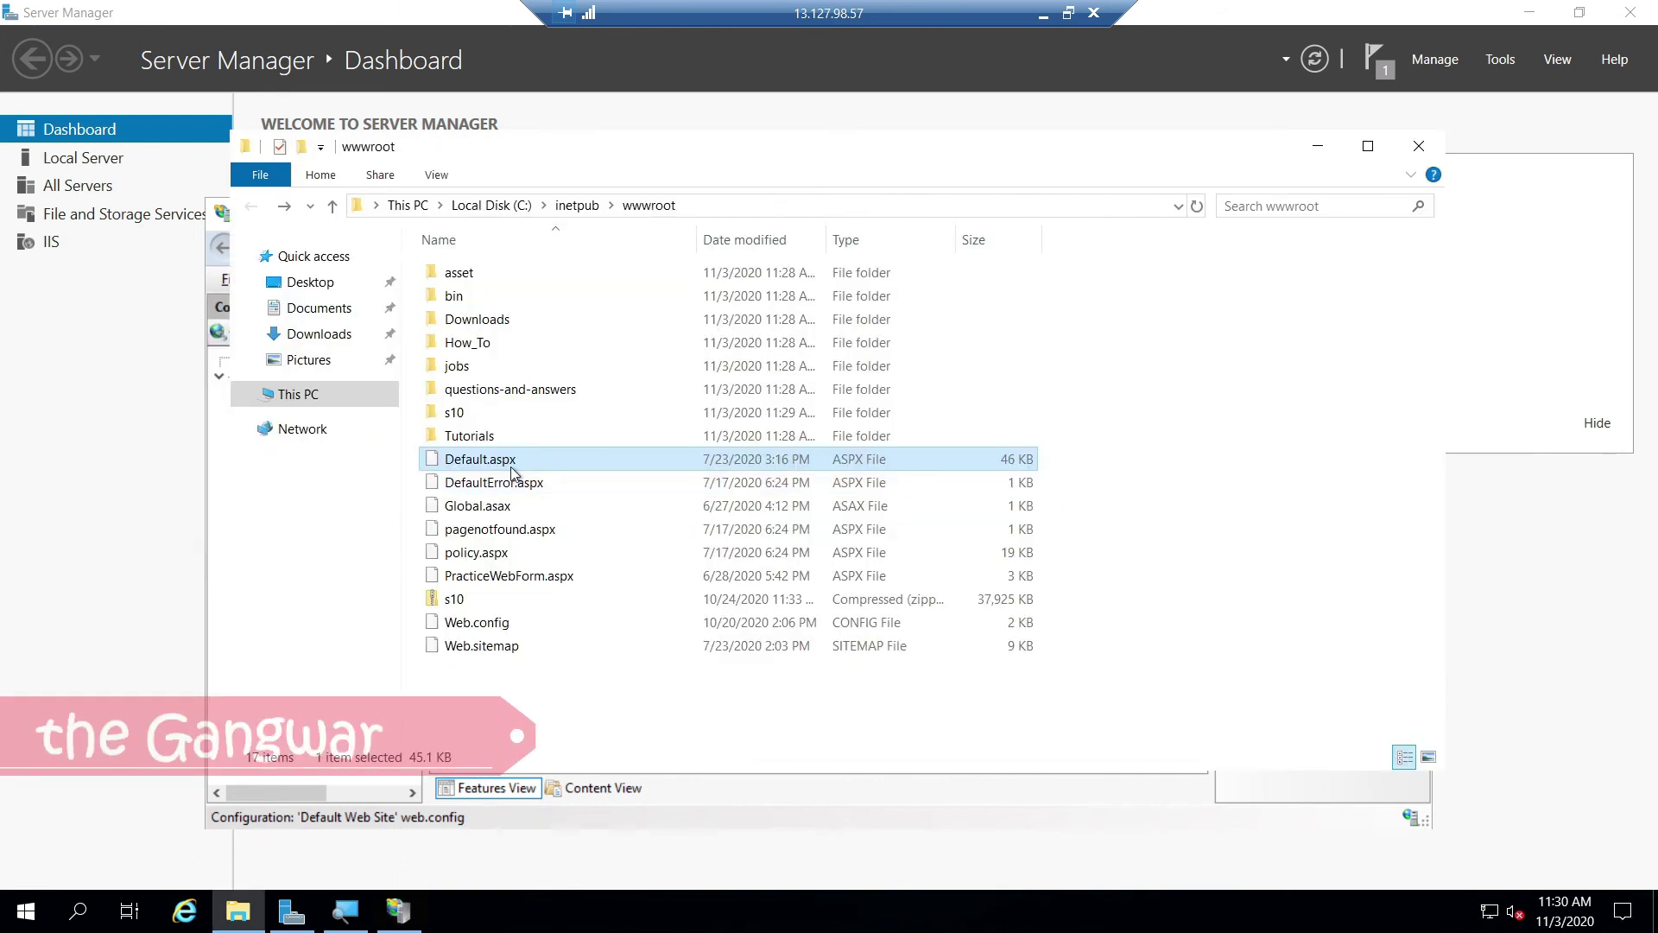
left_click(513, 467)
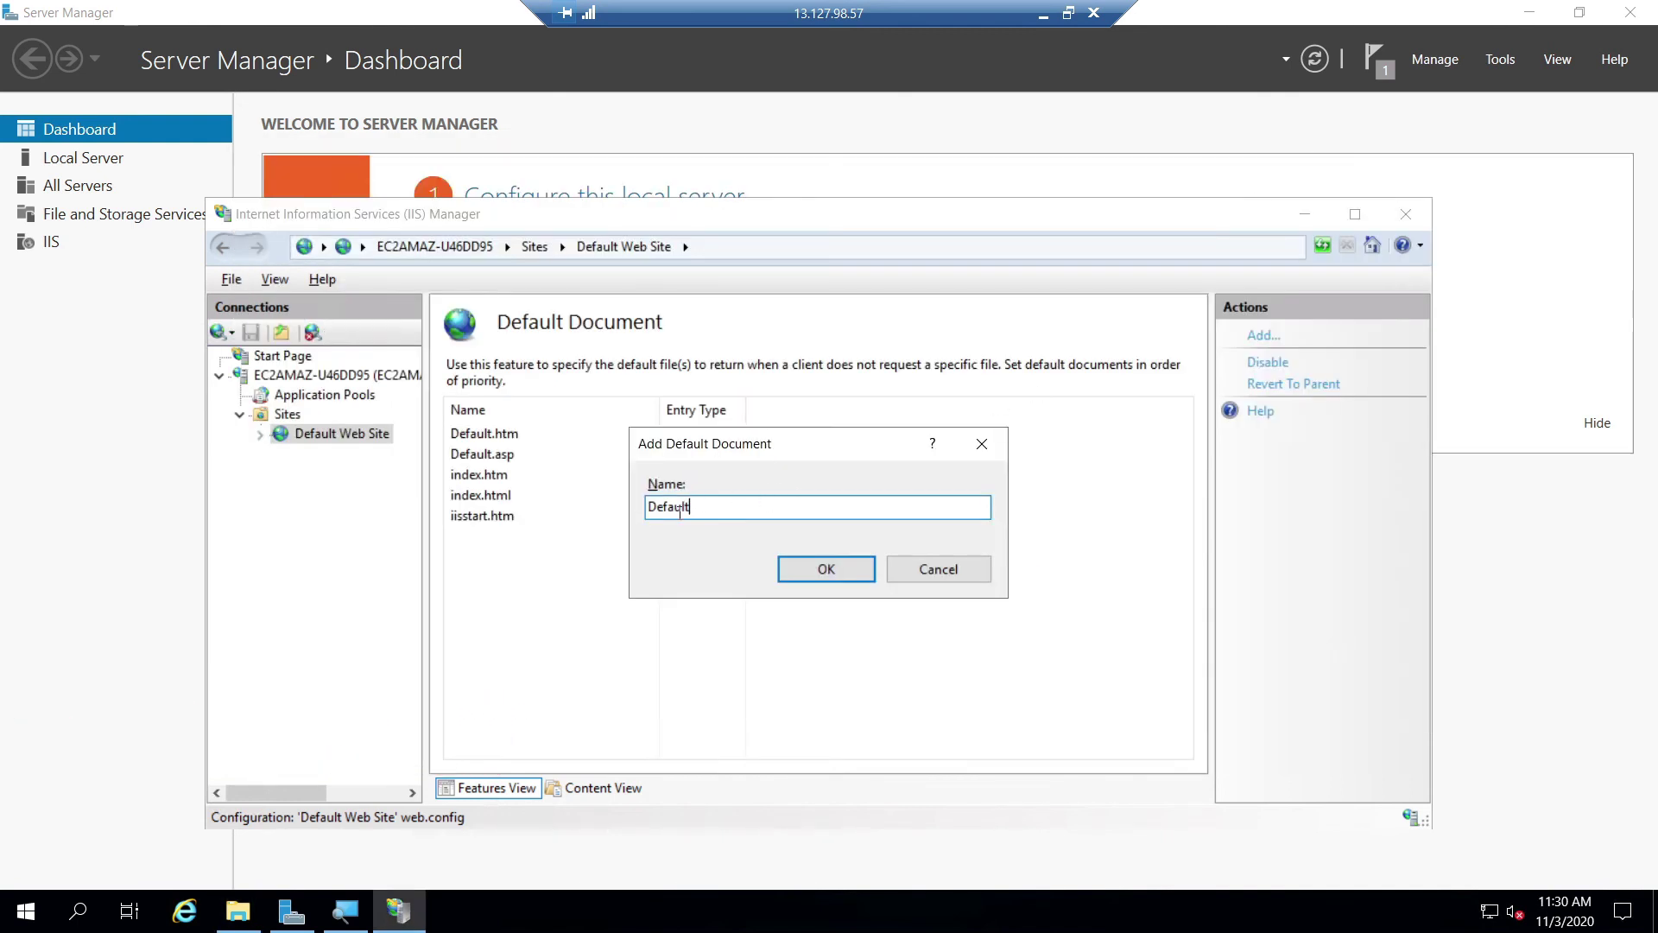
double_click(677, 507)
type("Default.aspx")
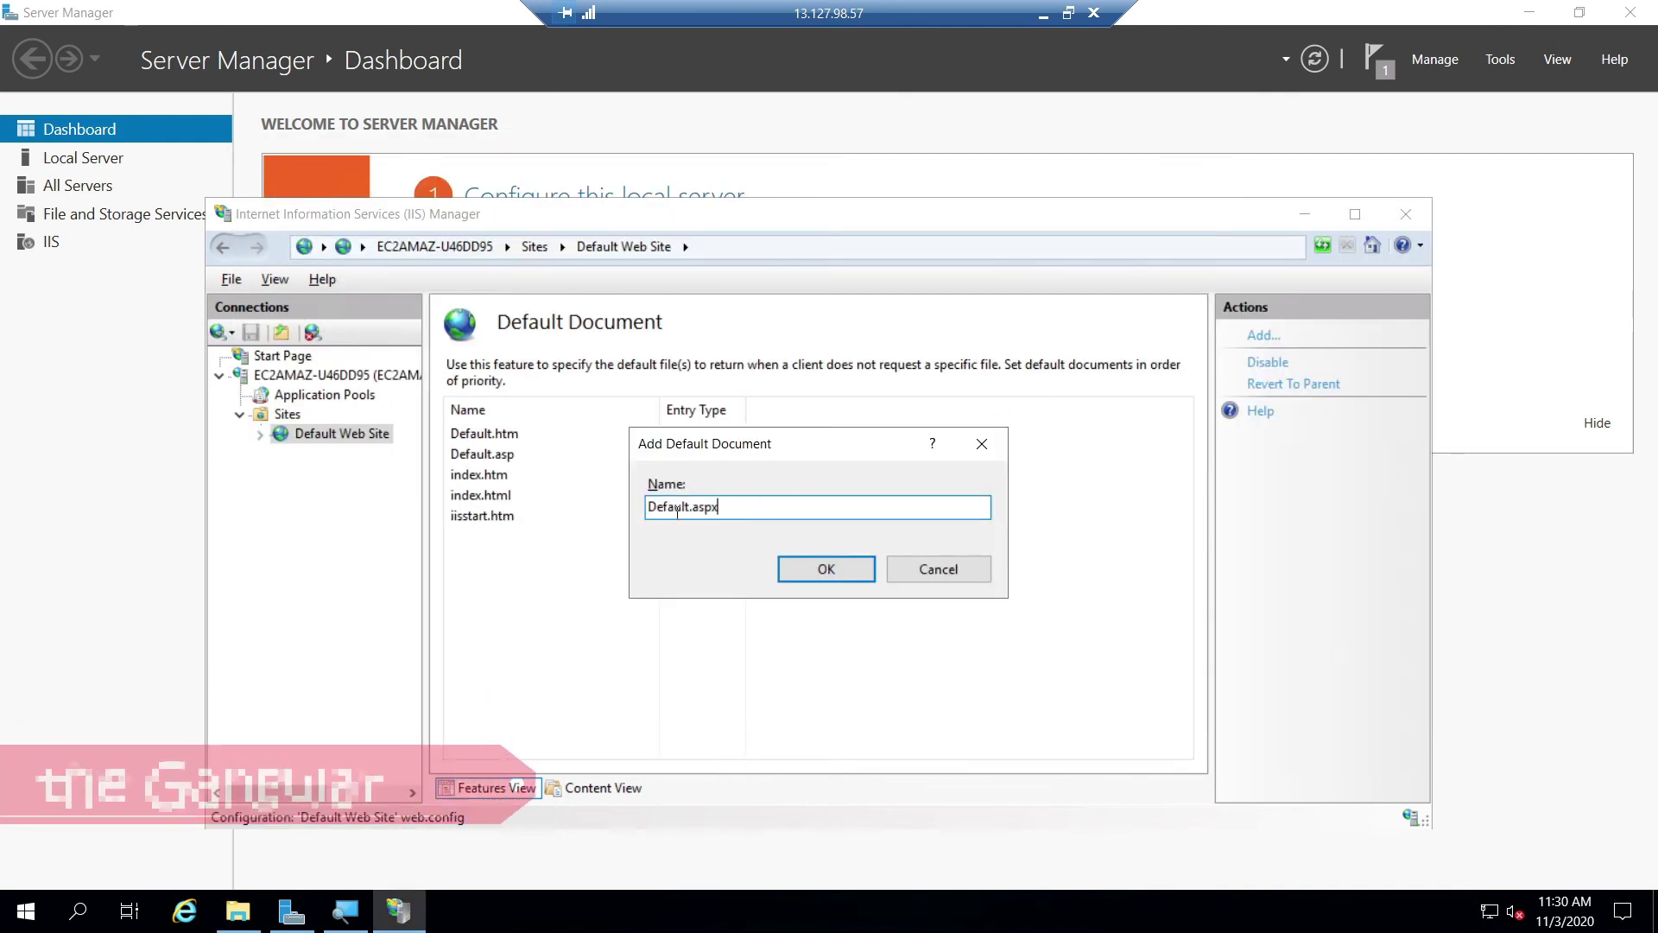
left_click(802, 568)
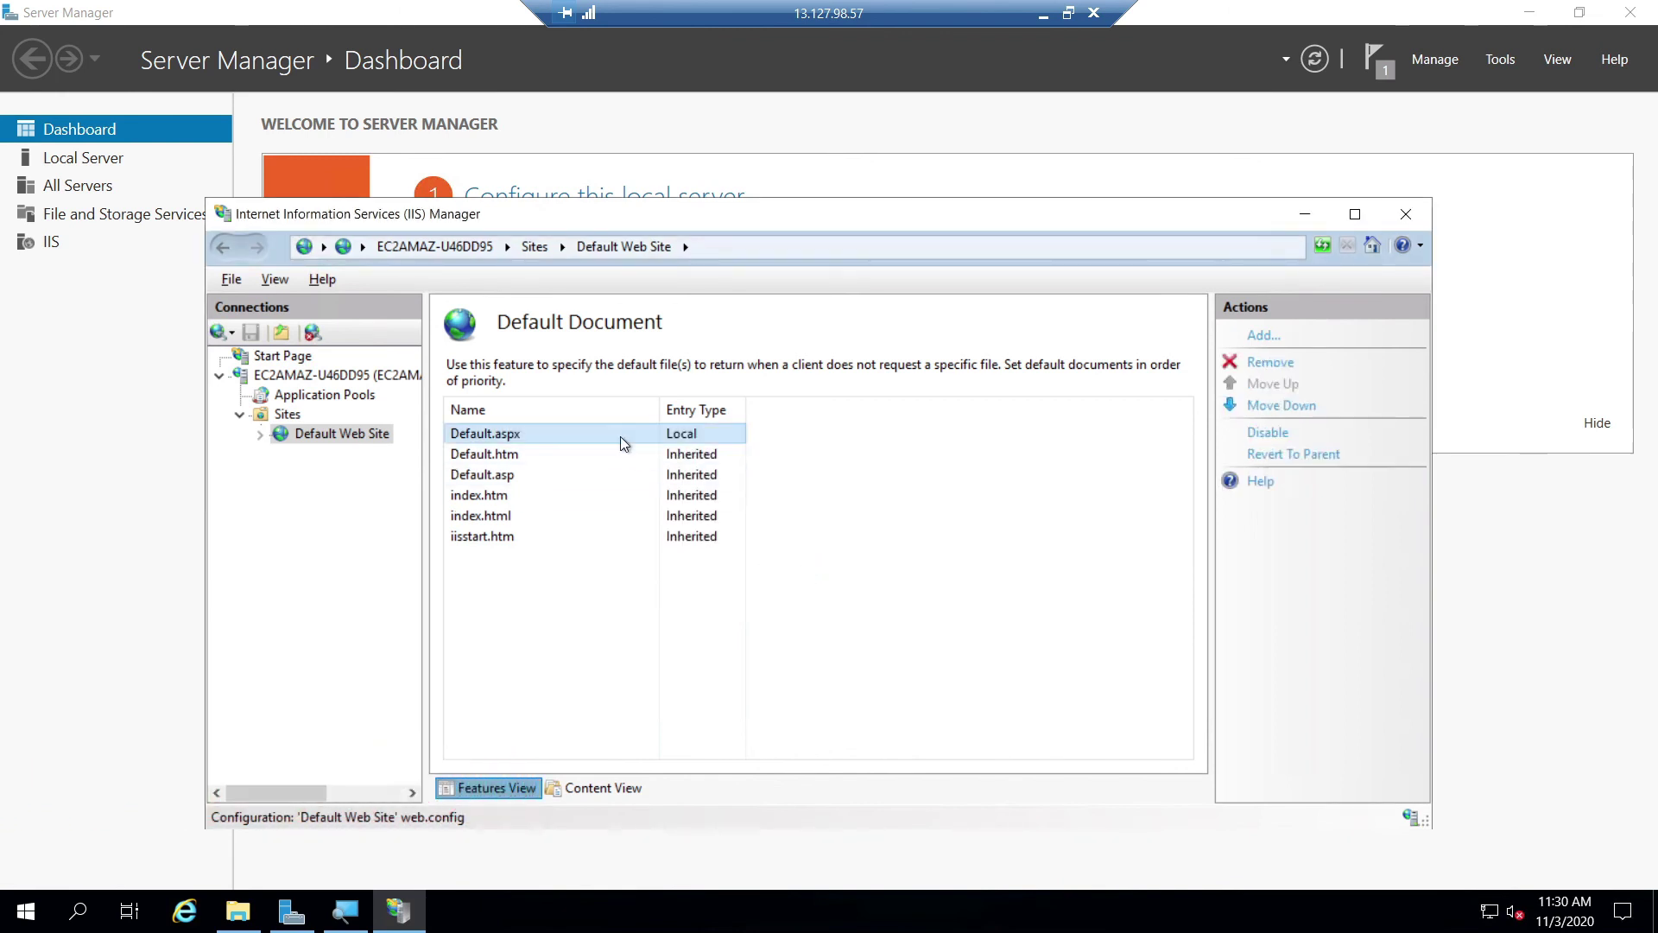
left_click(652, 434)
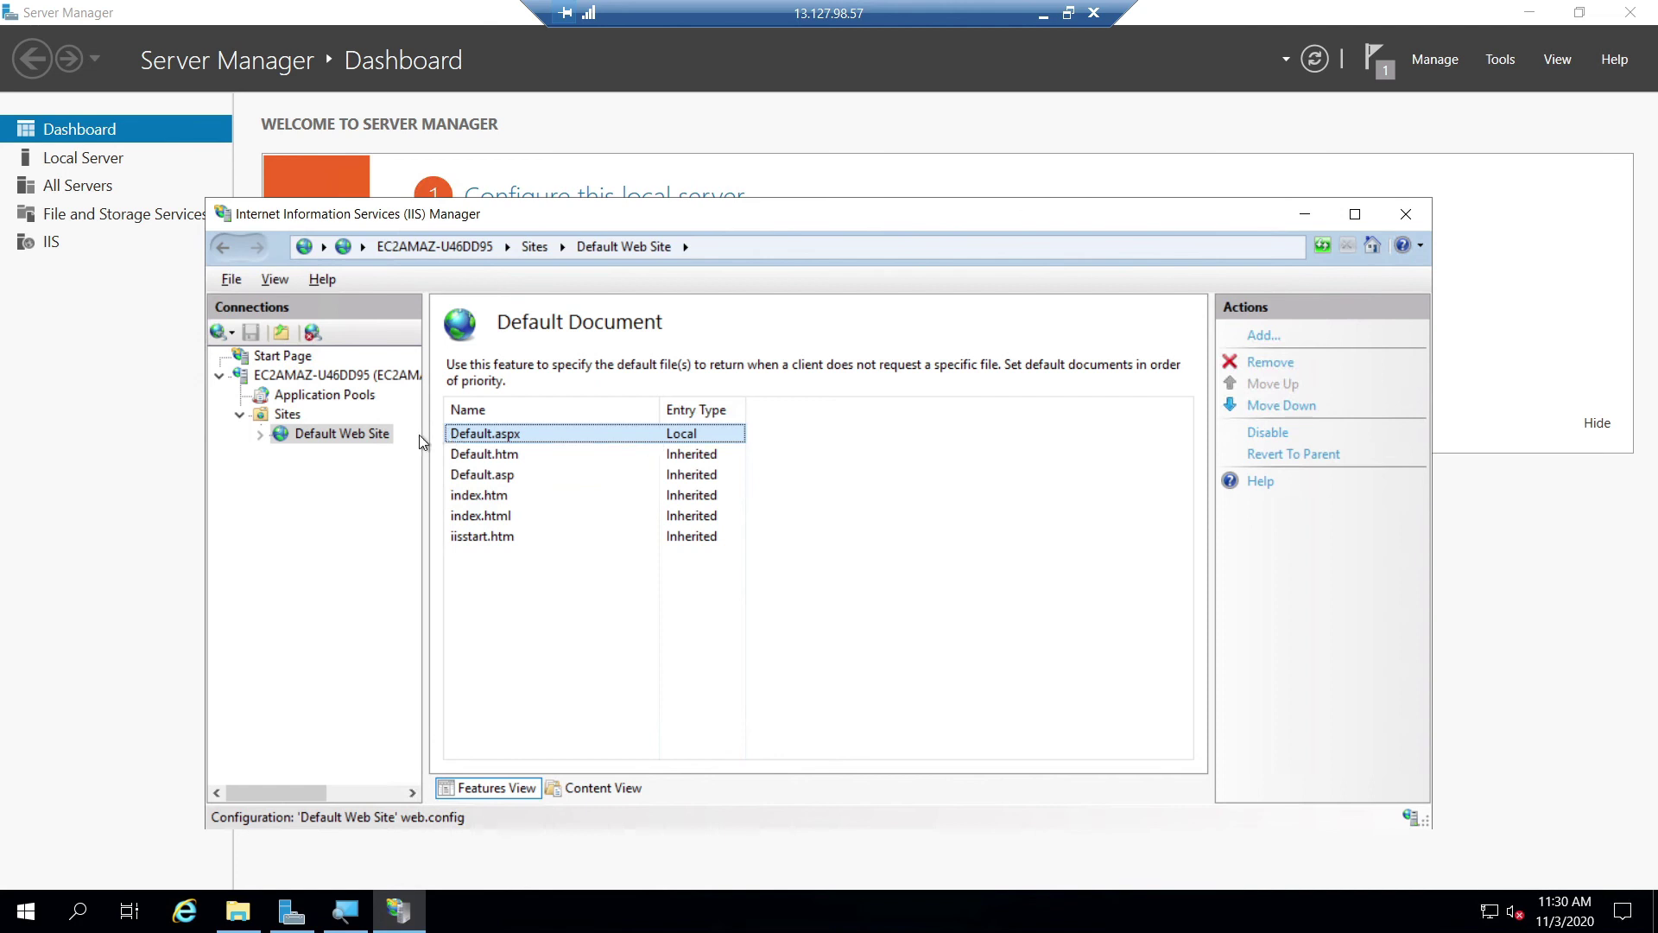
left_click(347, 434)
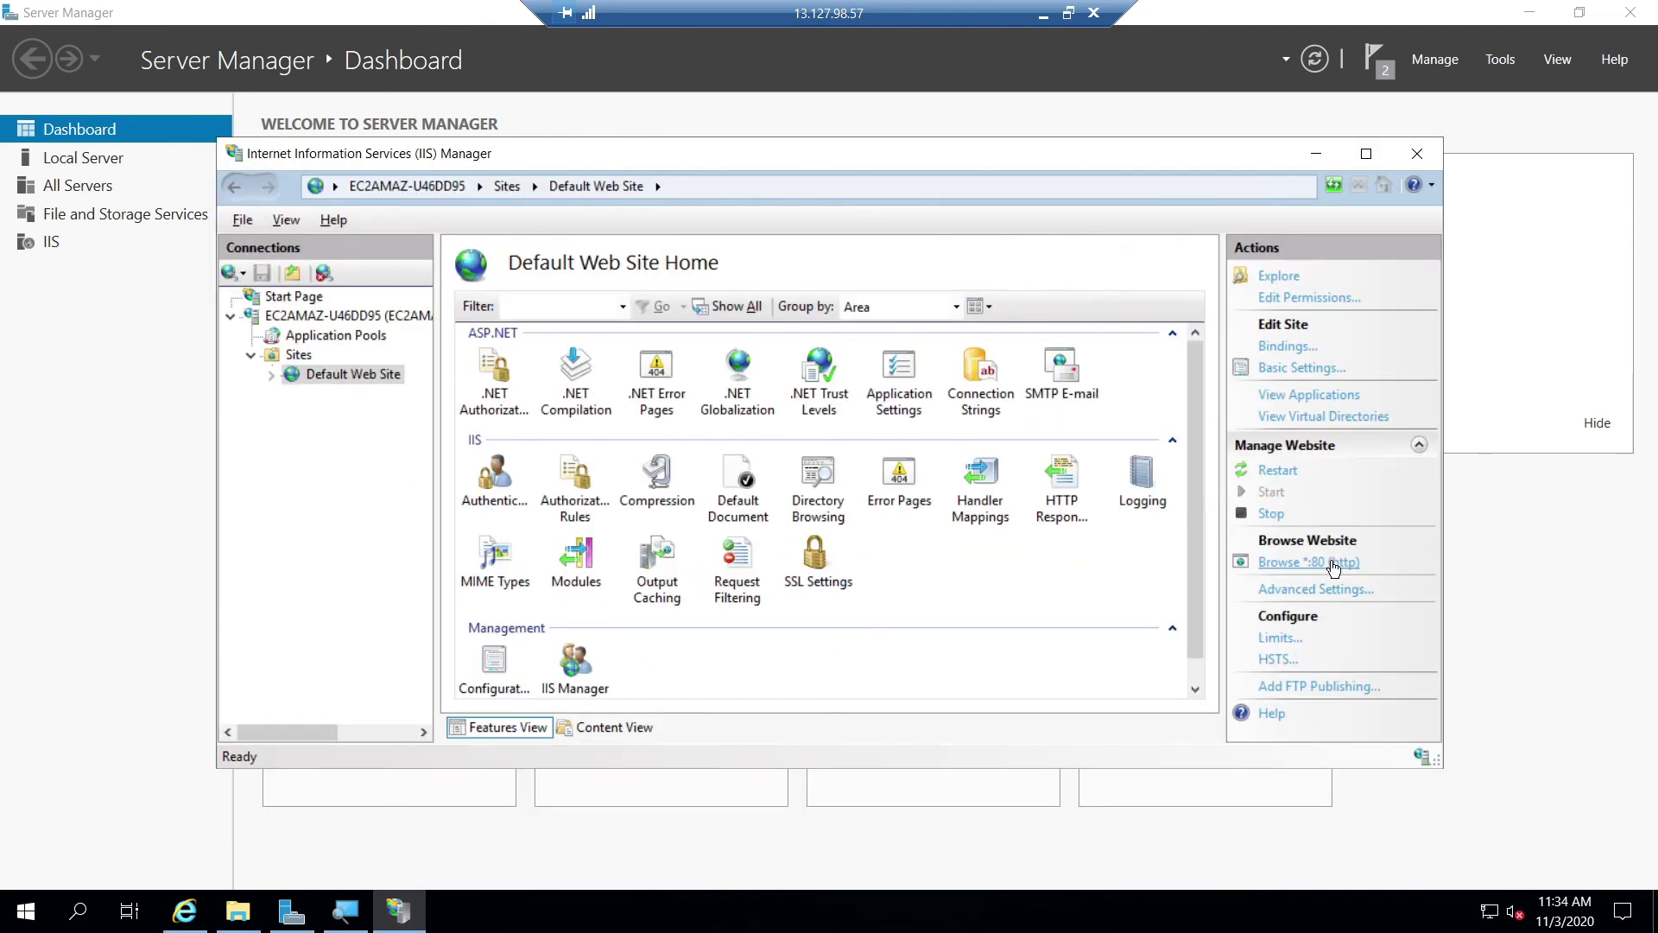
Step: Browse the site on port 80, note the HTTP 500.19 duplicate Default.aspx error, and return to wwwroot
left_click(1334, 562)
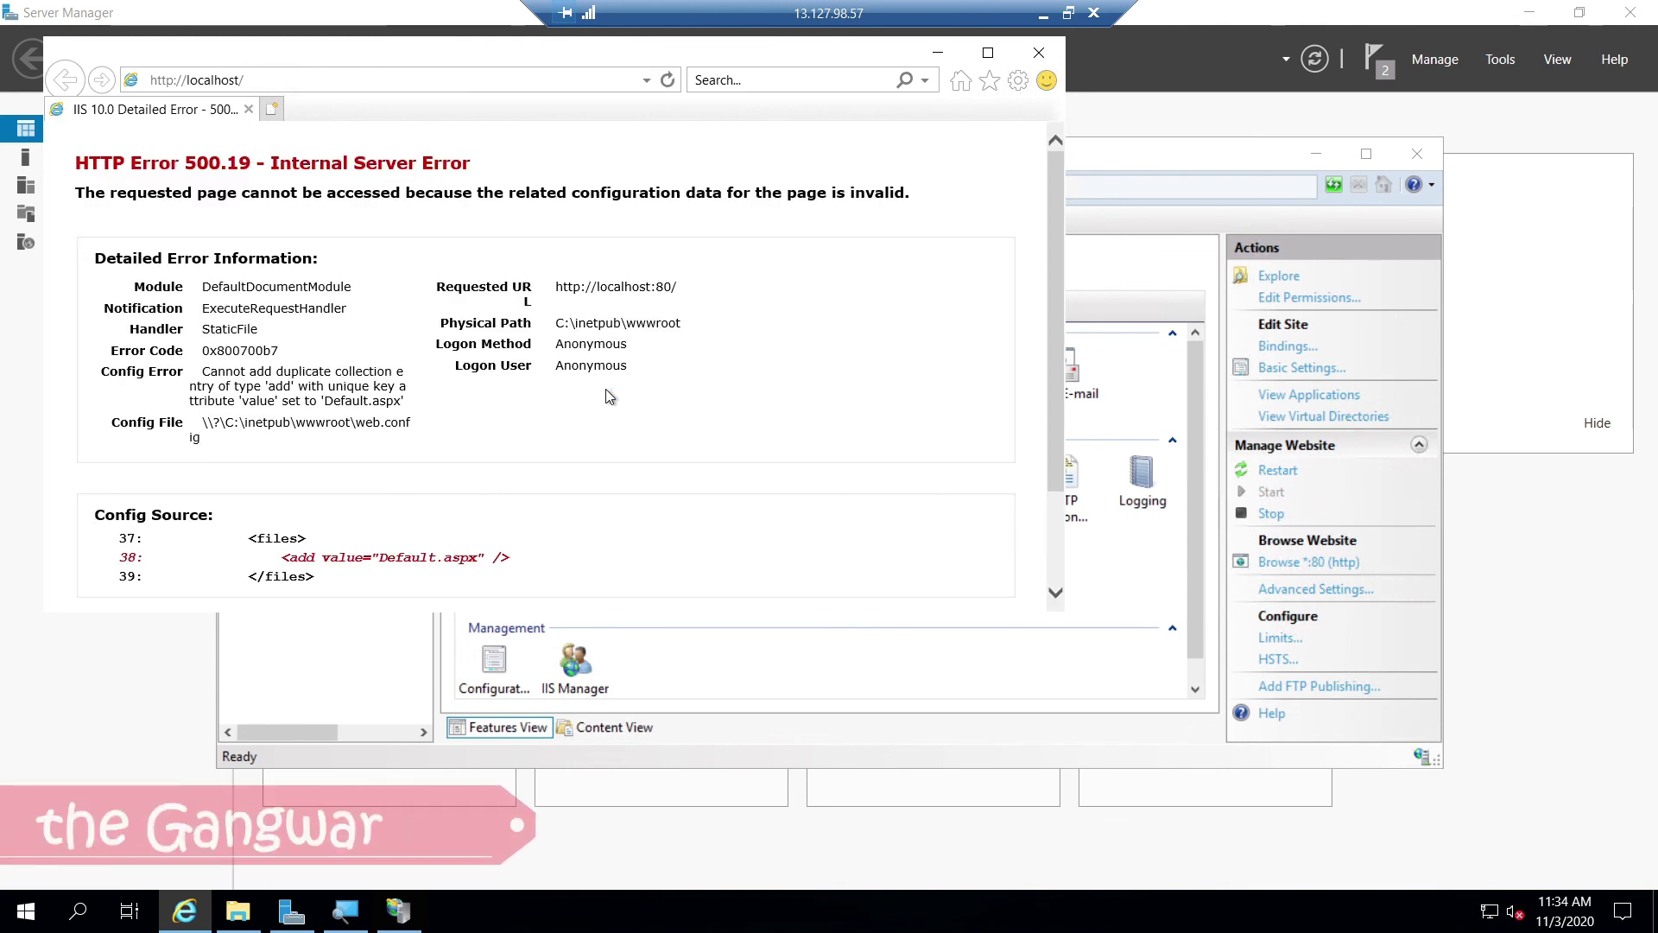
key("alt+Tab")
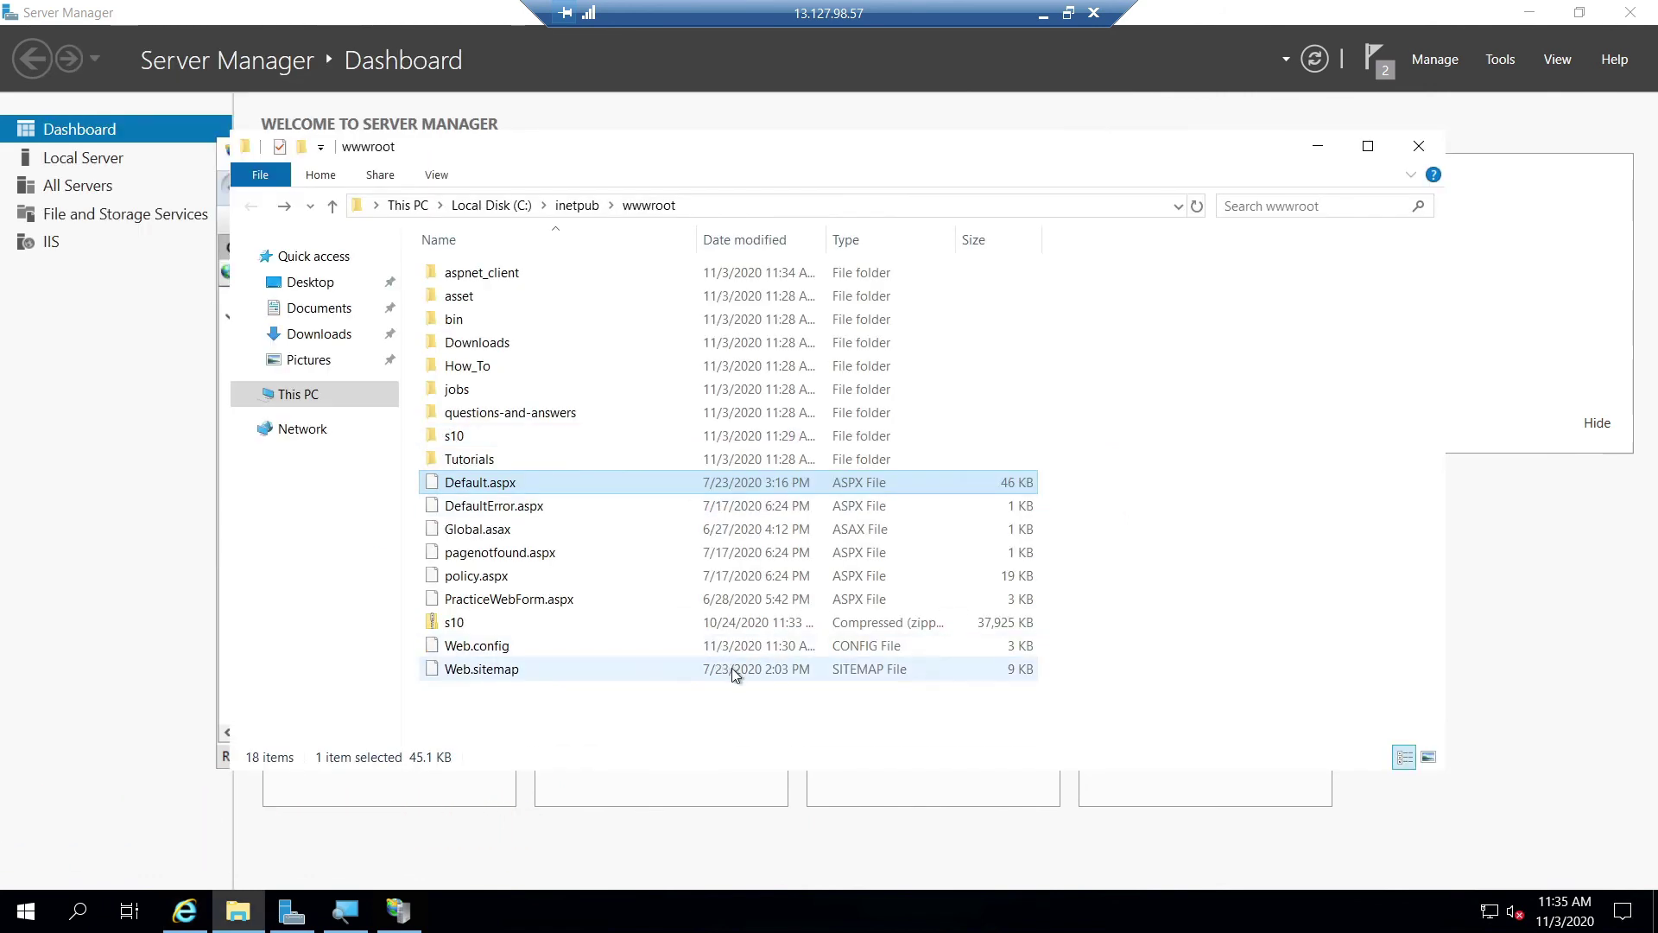
Step: Open Web.config in Notepad and delete its duplicate defaultDocument block for Default.aspx
double_click(755, 651)
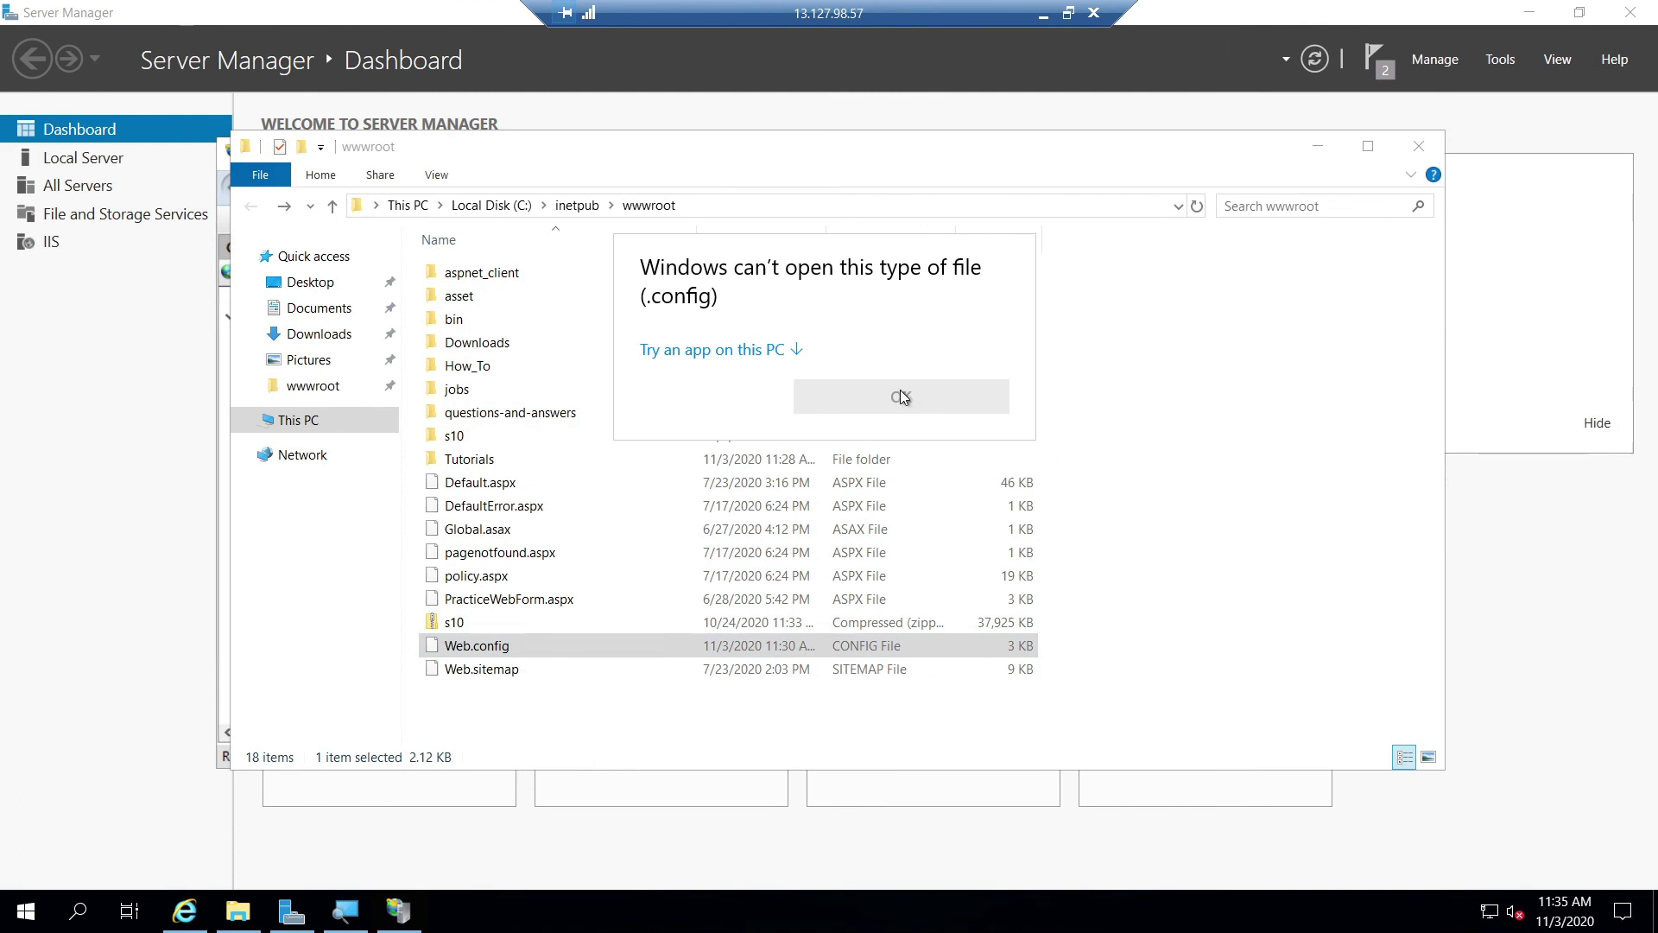
left_click(797, 351)
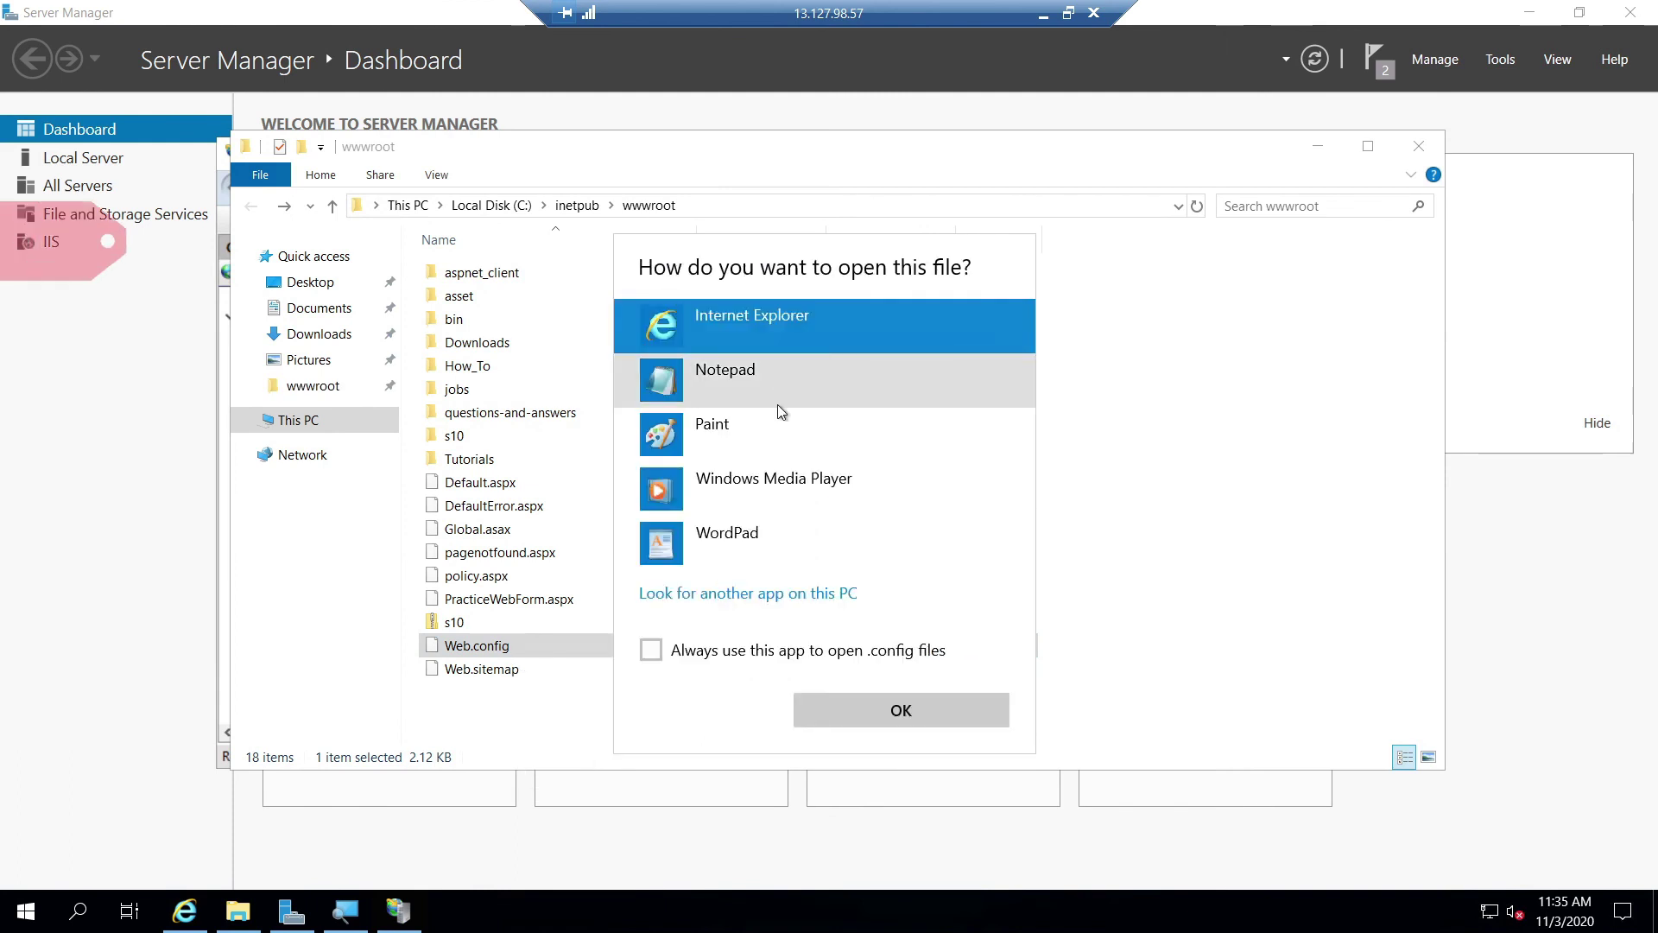
double_click(730, 388)
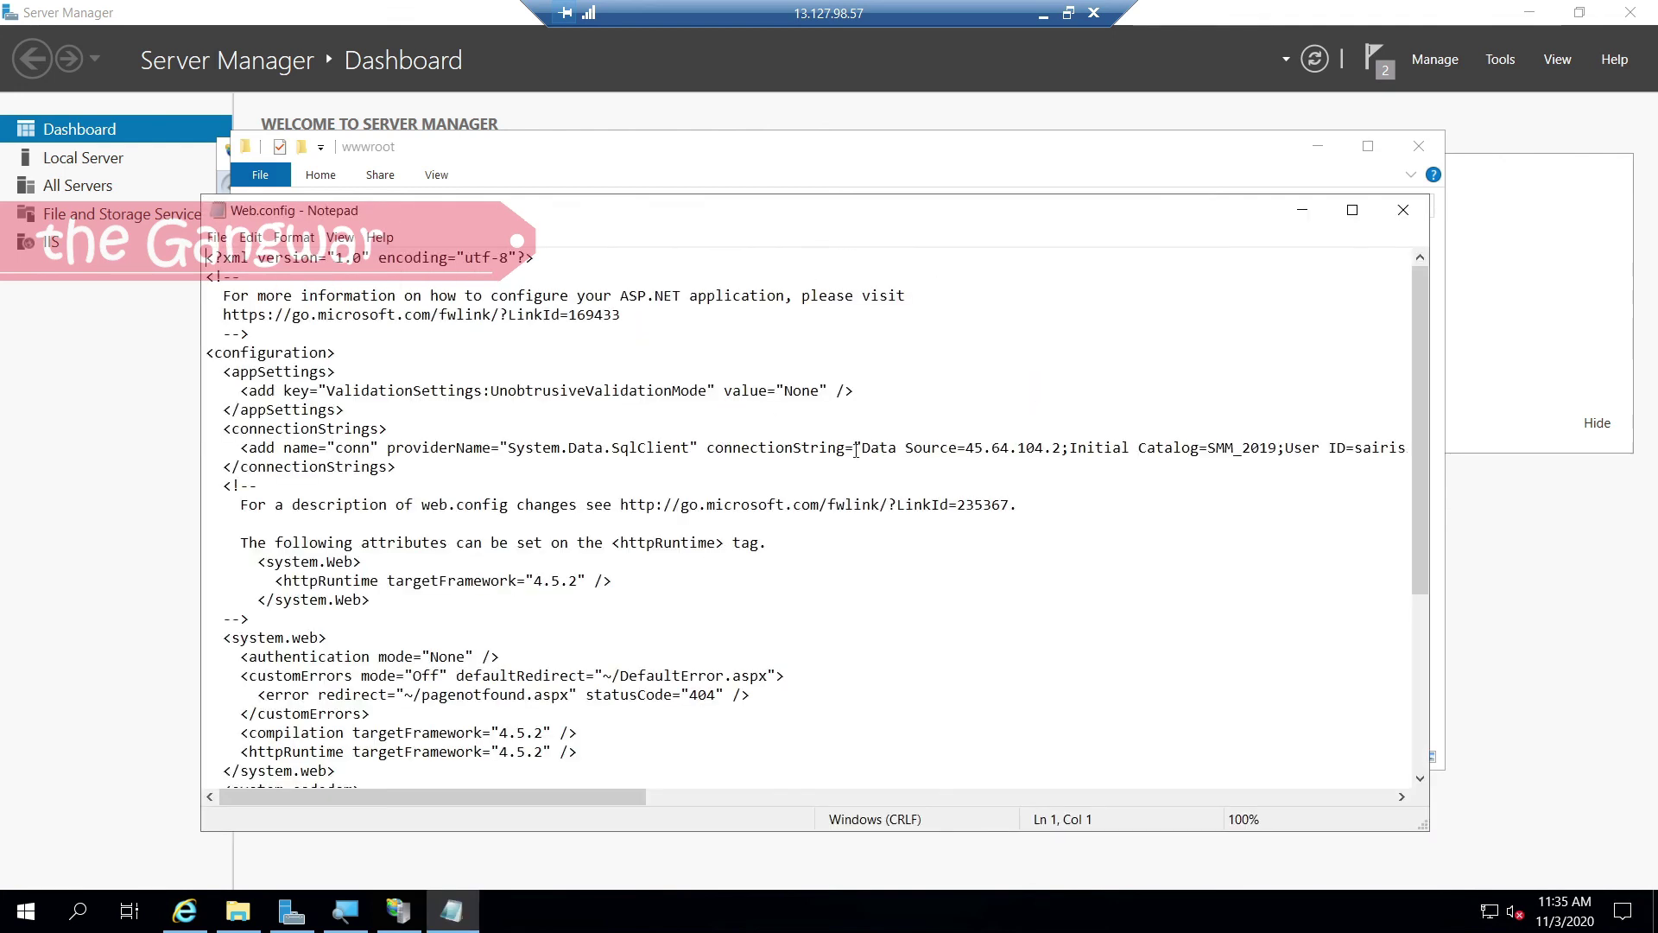
left_click(1352, 212)
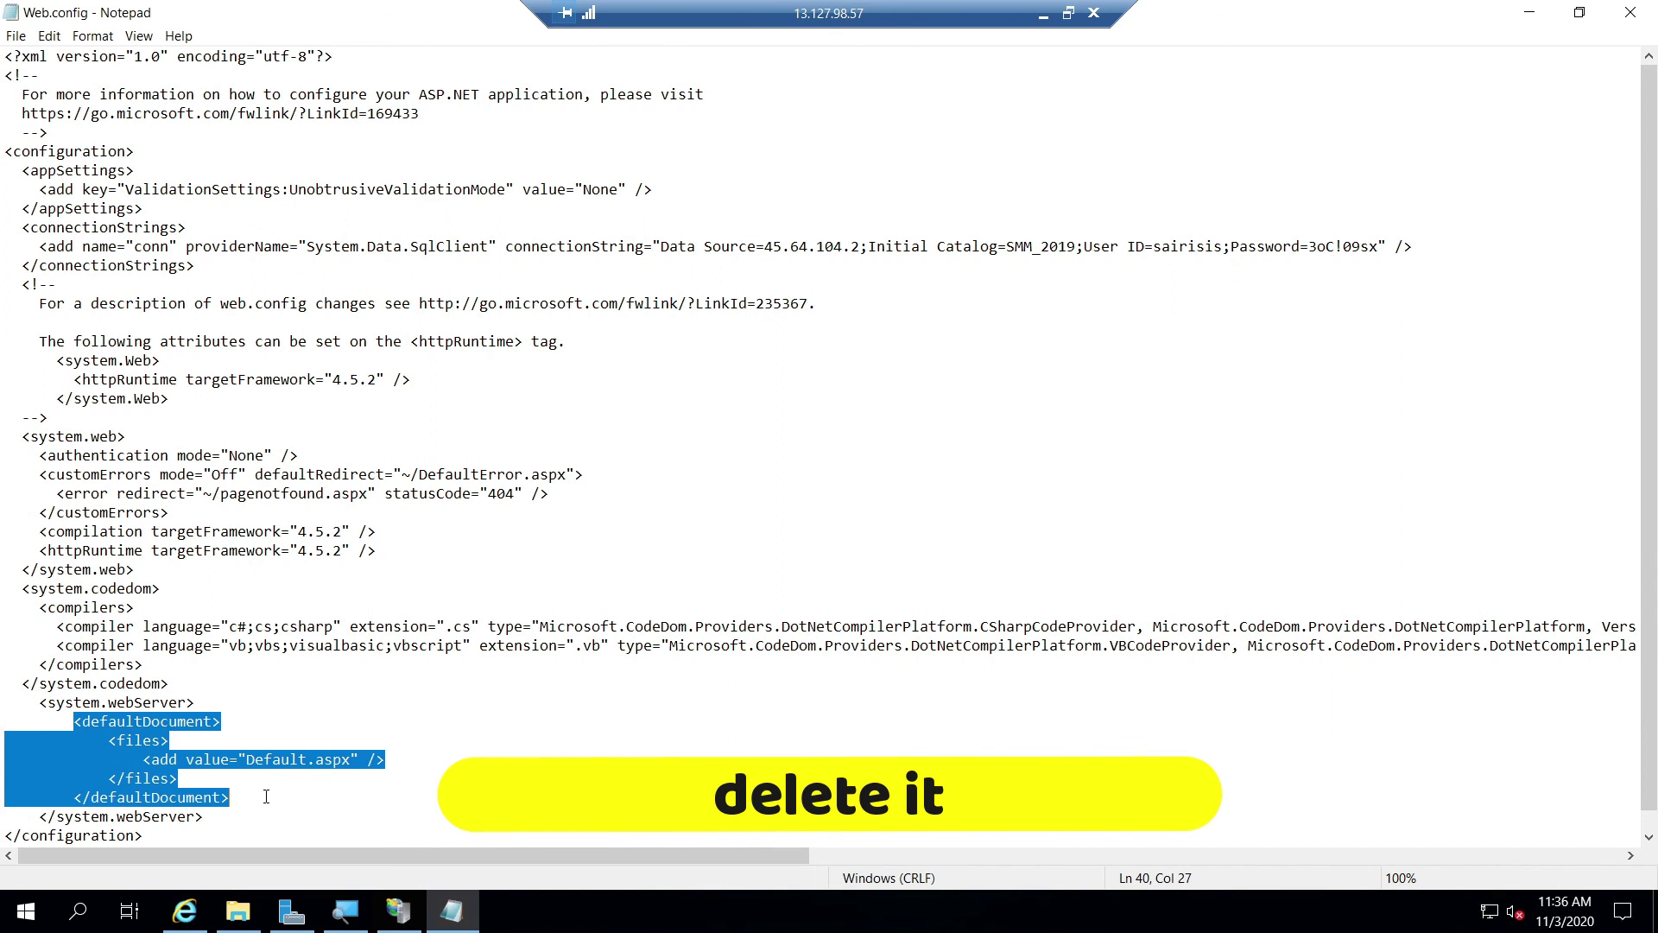
key("Delete")
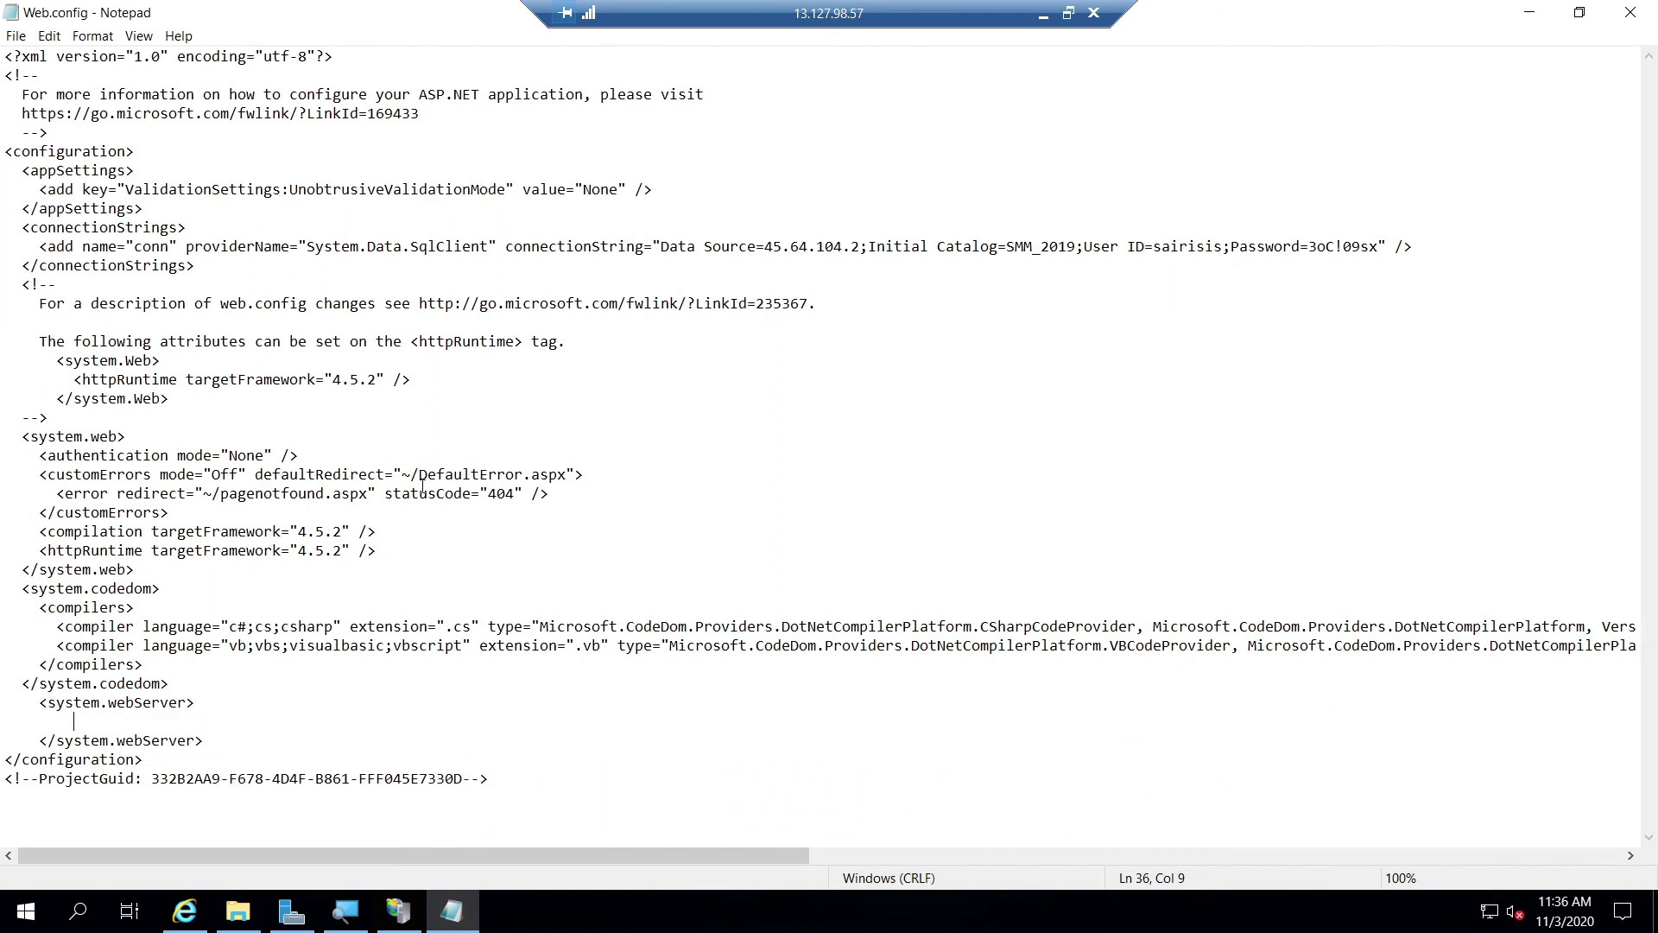
left_click(1544, 13)
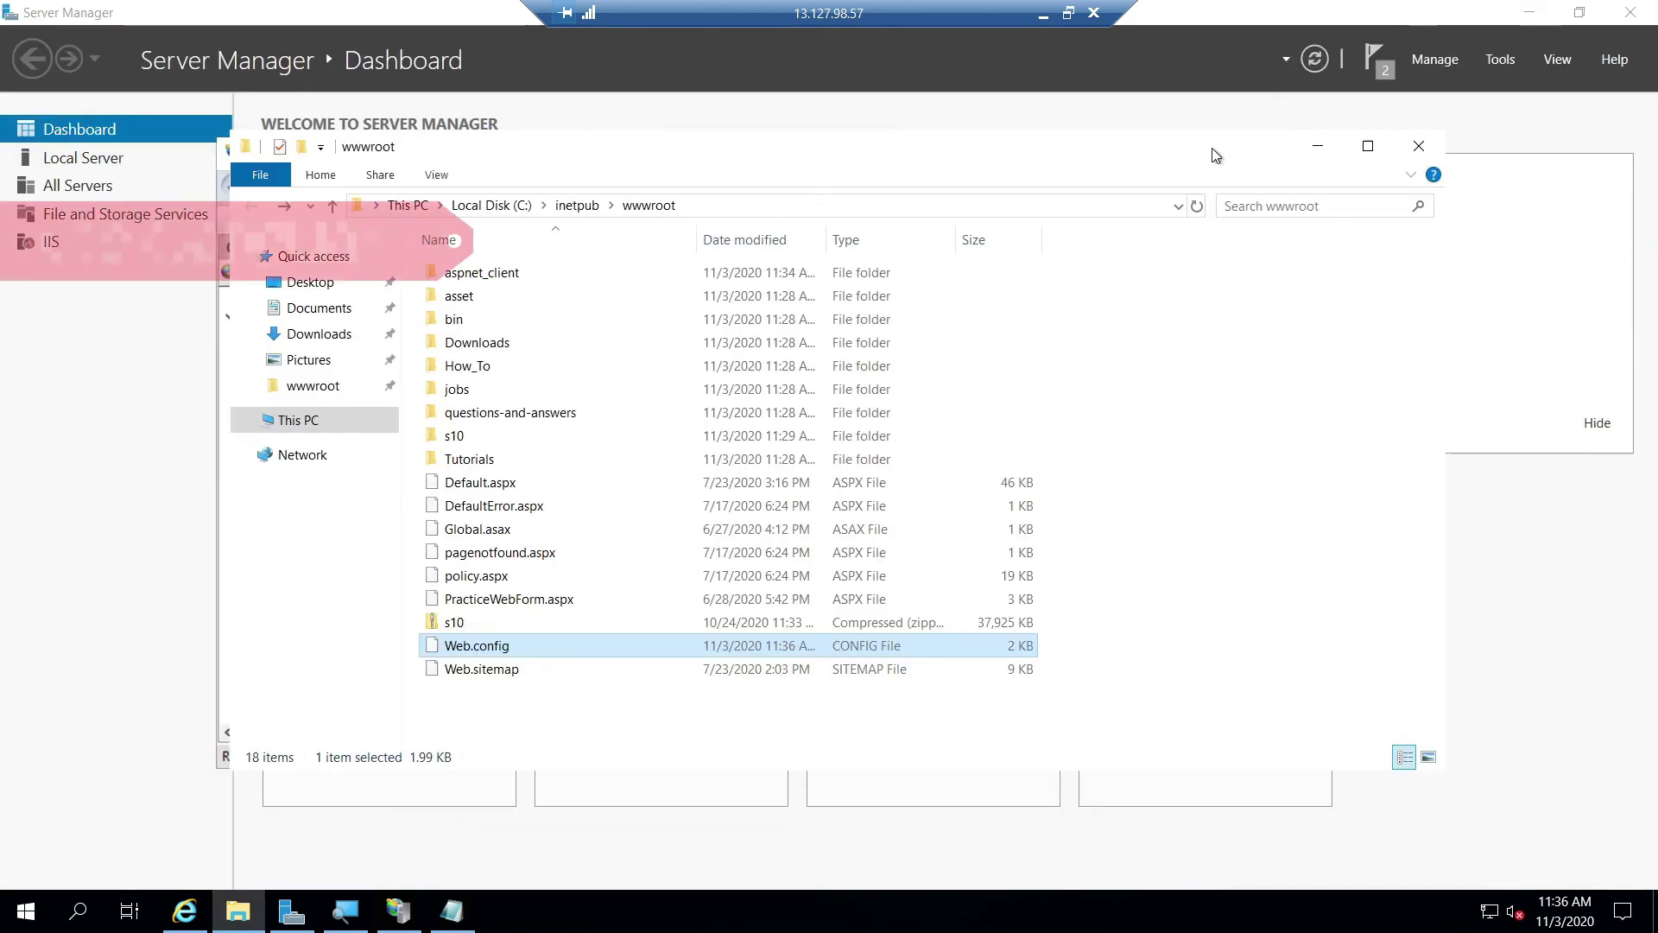
Step: Browse localhost again and view the error-free Sairisi Technologies home page in maximized Internet Explorer
left_click(1335, 148)
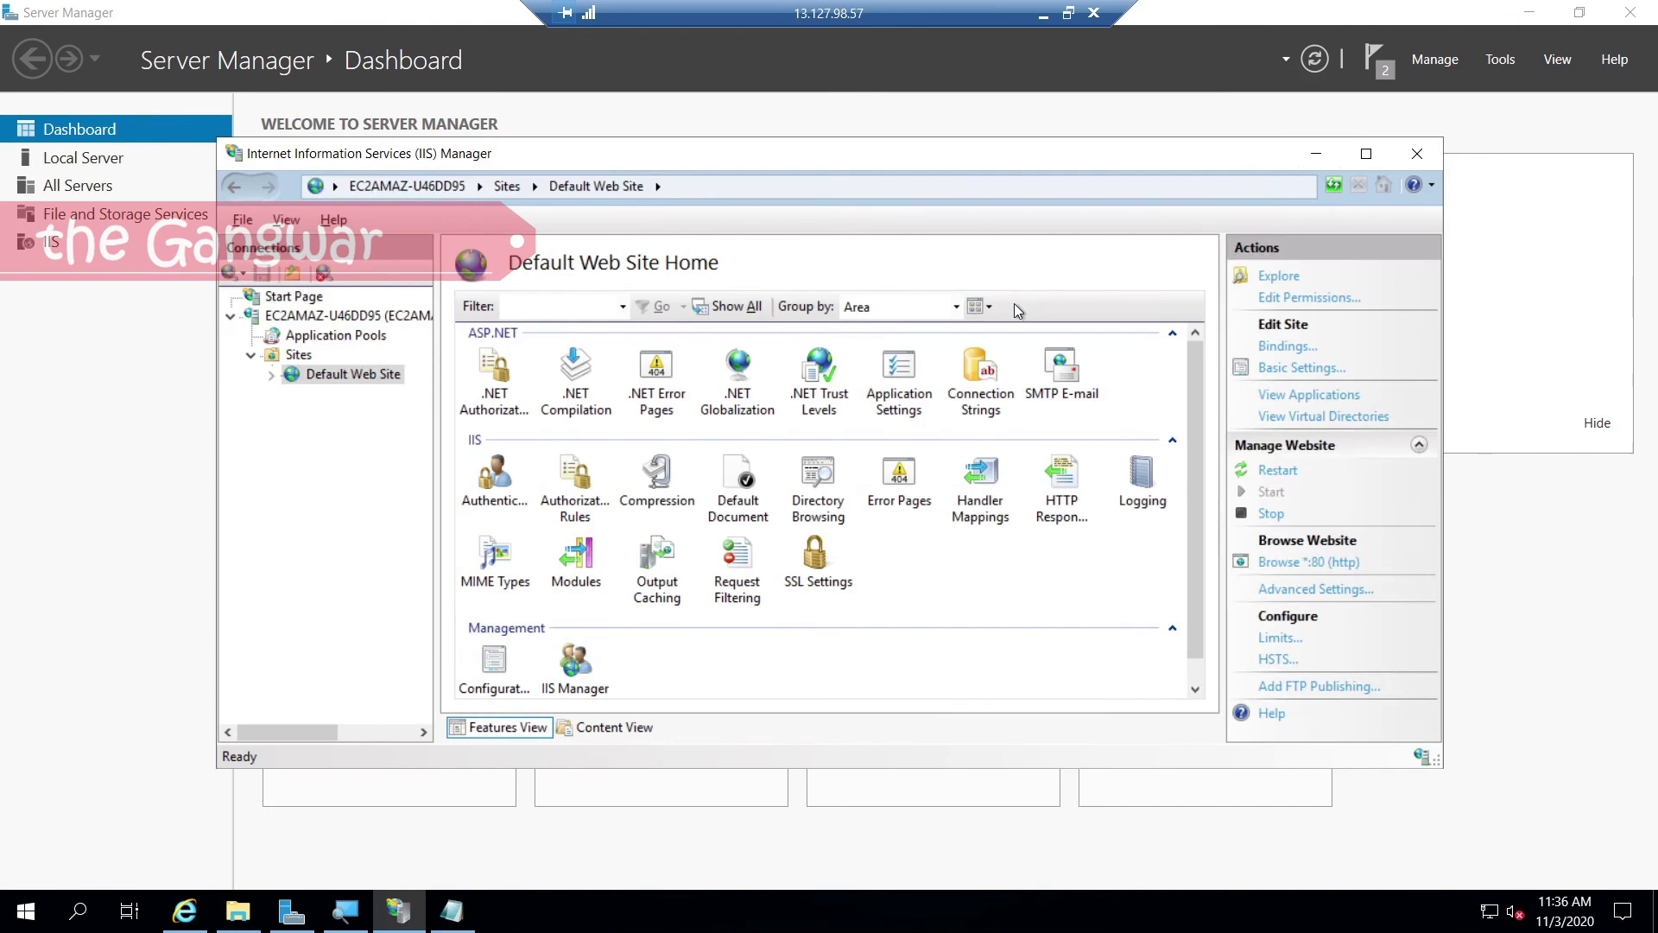
left_click(1341, 563)
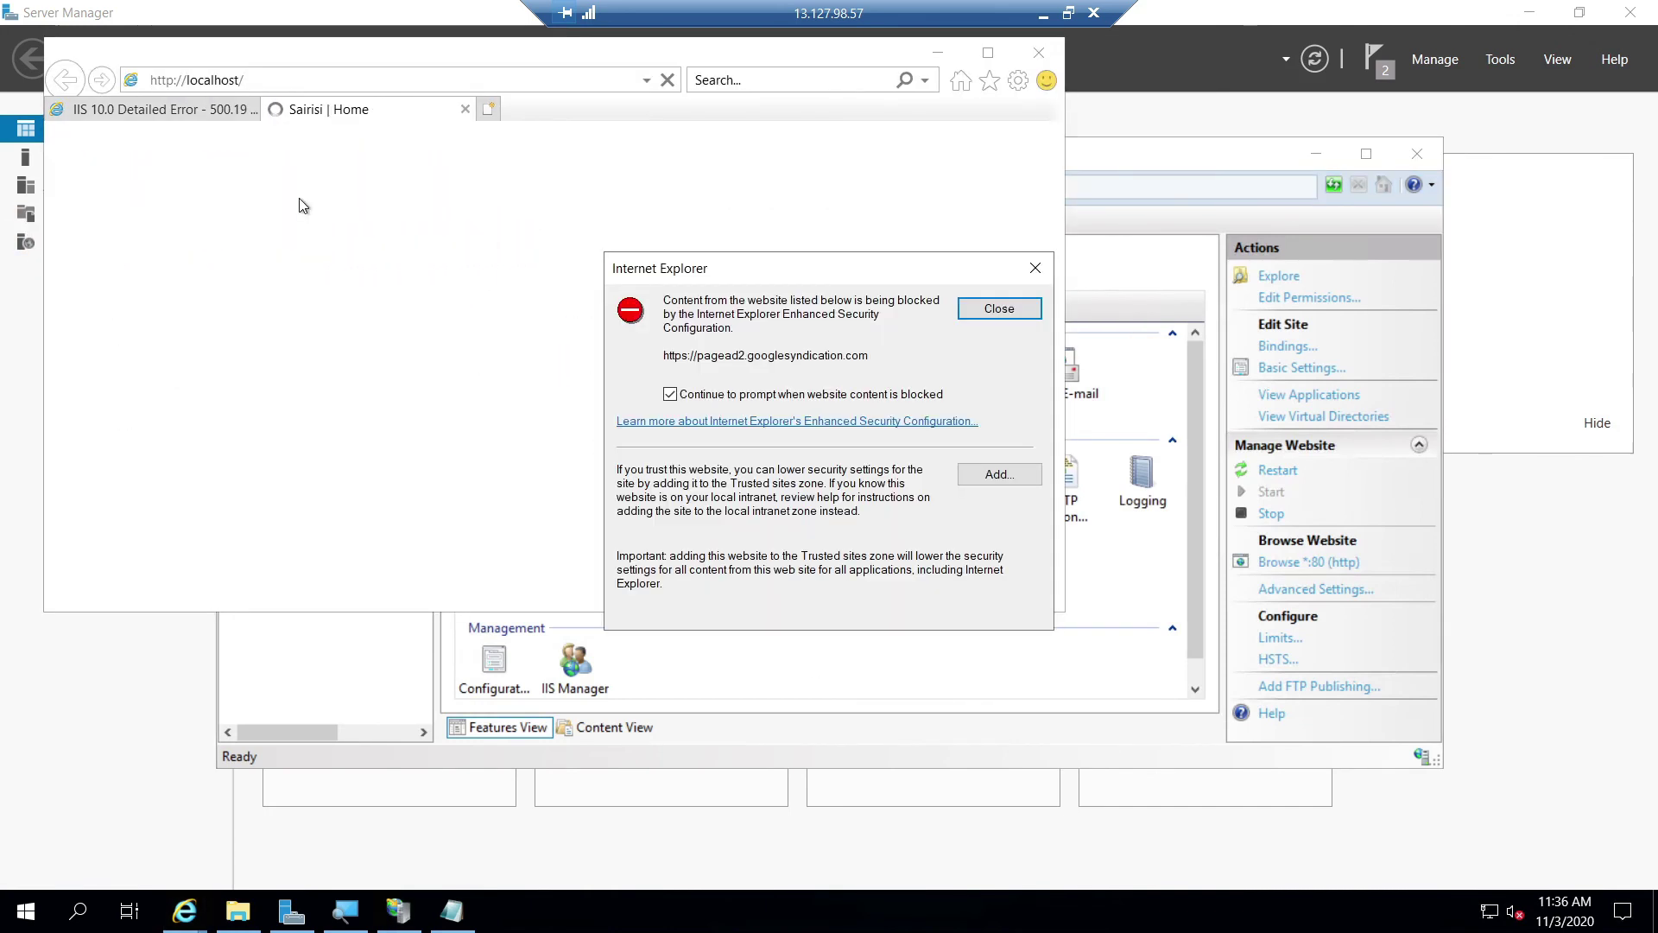
left_click(1027, 273)
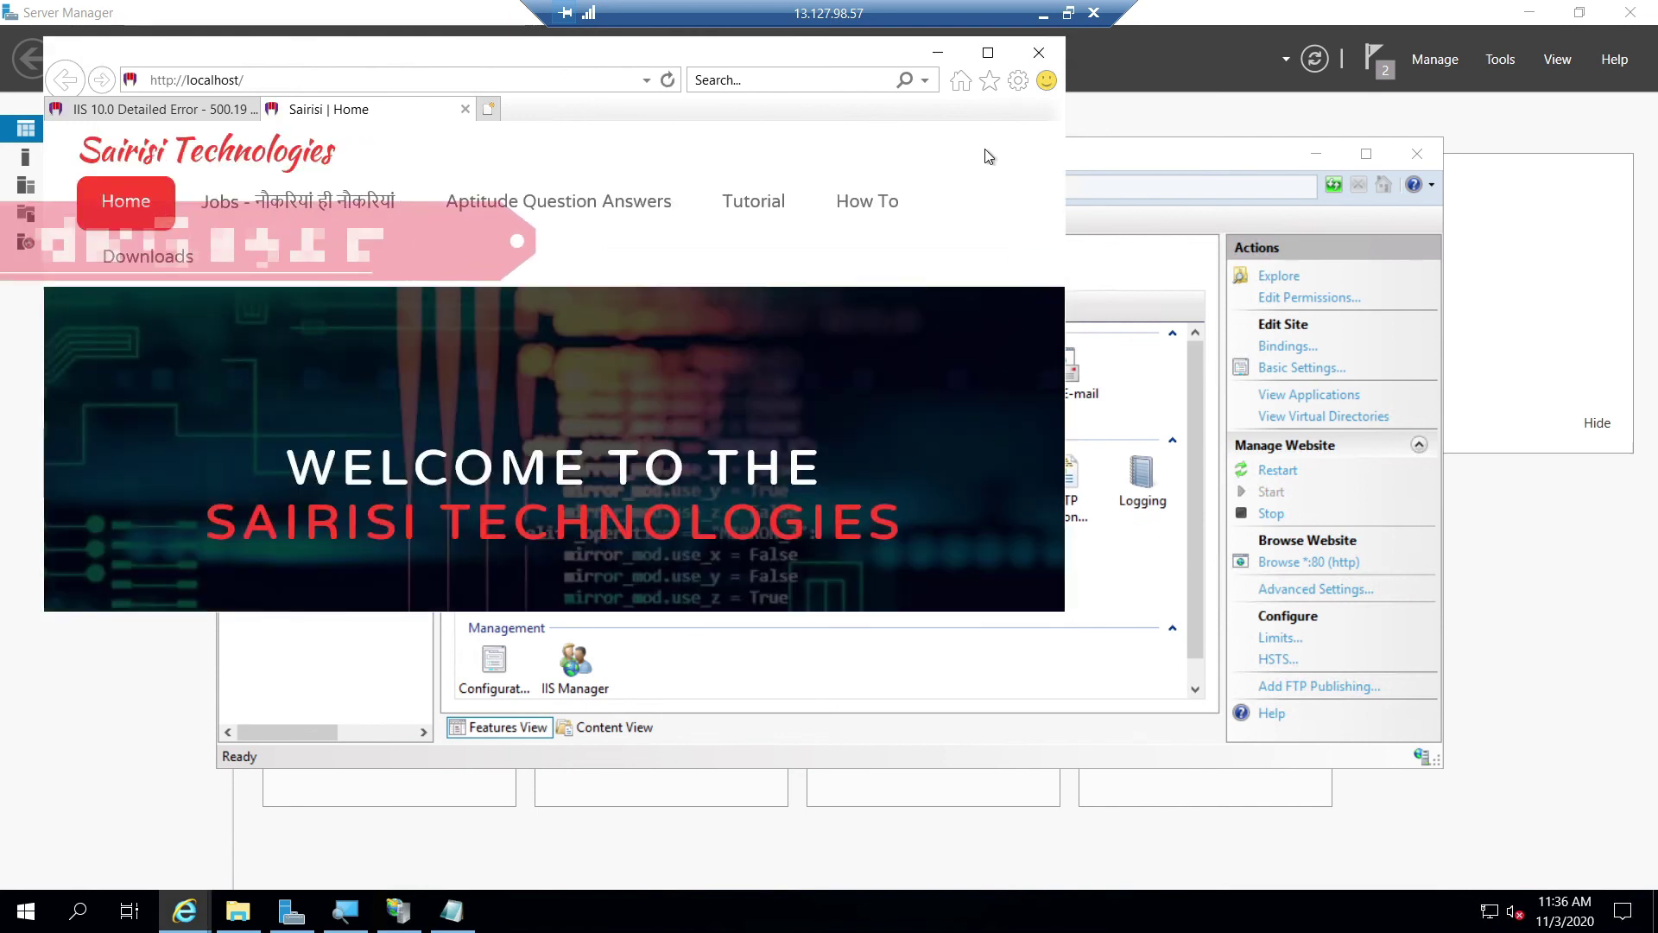
left_click(989, 54)
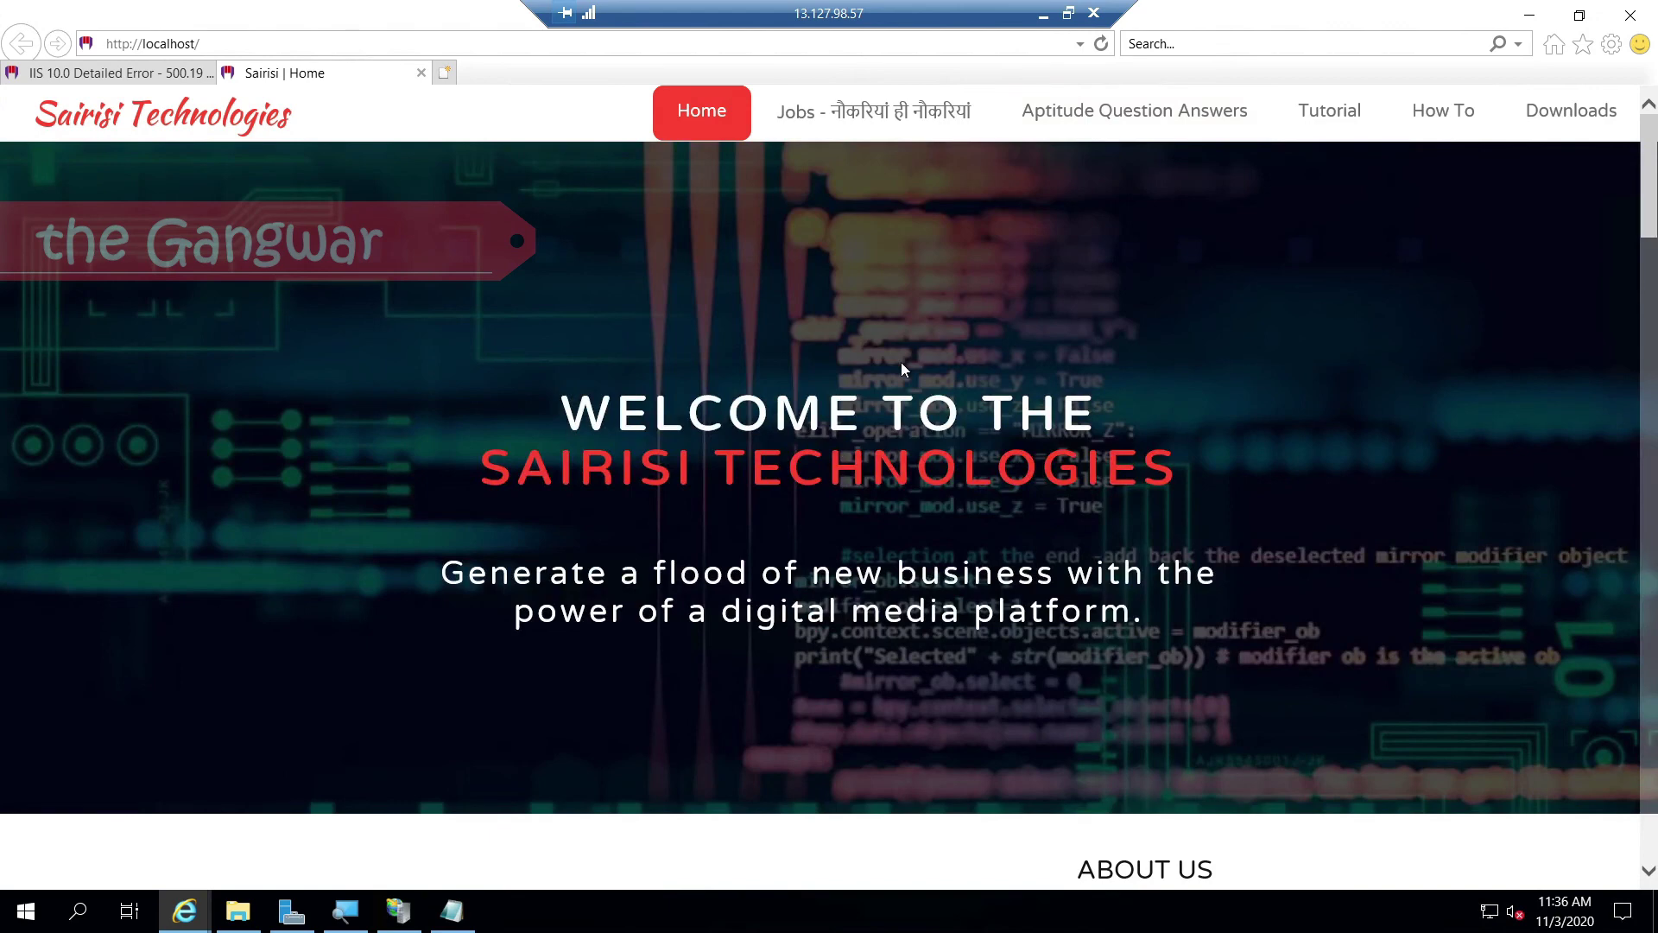
scroll(900, 361, "down", 3)
scroll(900, 361, "down", 5)
scroll(900, 362, "down", 10)
scroll(900, 361, "up", 8)
scroll(900, 361, "up", 5)
scroll(900, 361, "up", 7)
scroll(900, 361, "up", 5)
scroll(900, 361, "up", 1)
scroll(829, 480, "up", 5)
scroll(829, 481, "up", 4)
scroll(829, 480, "up", 1)
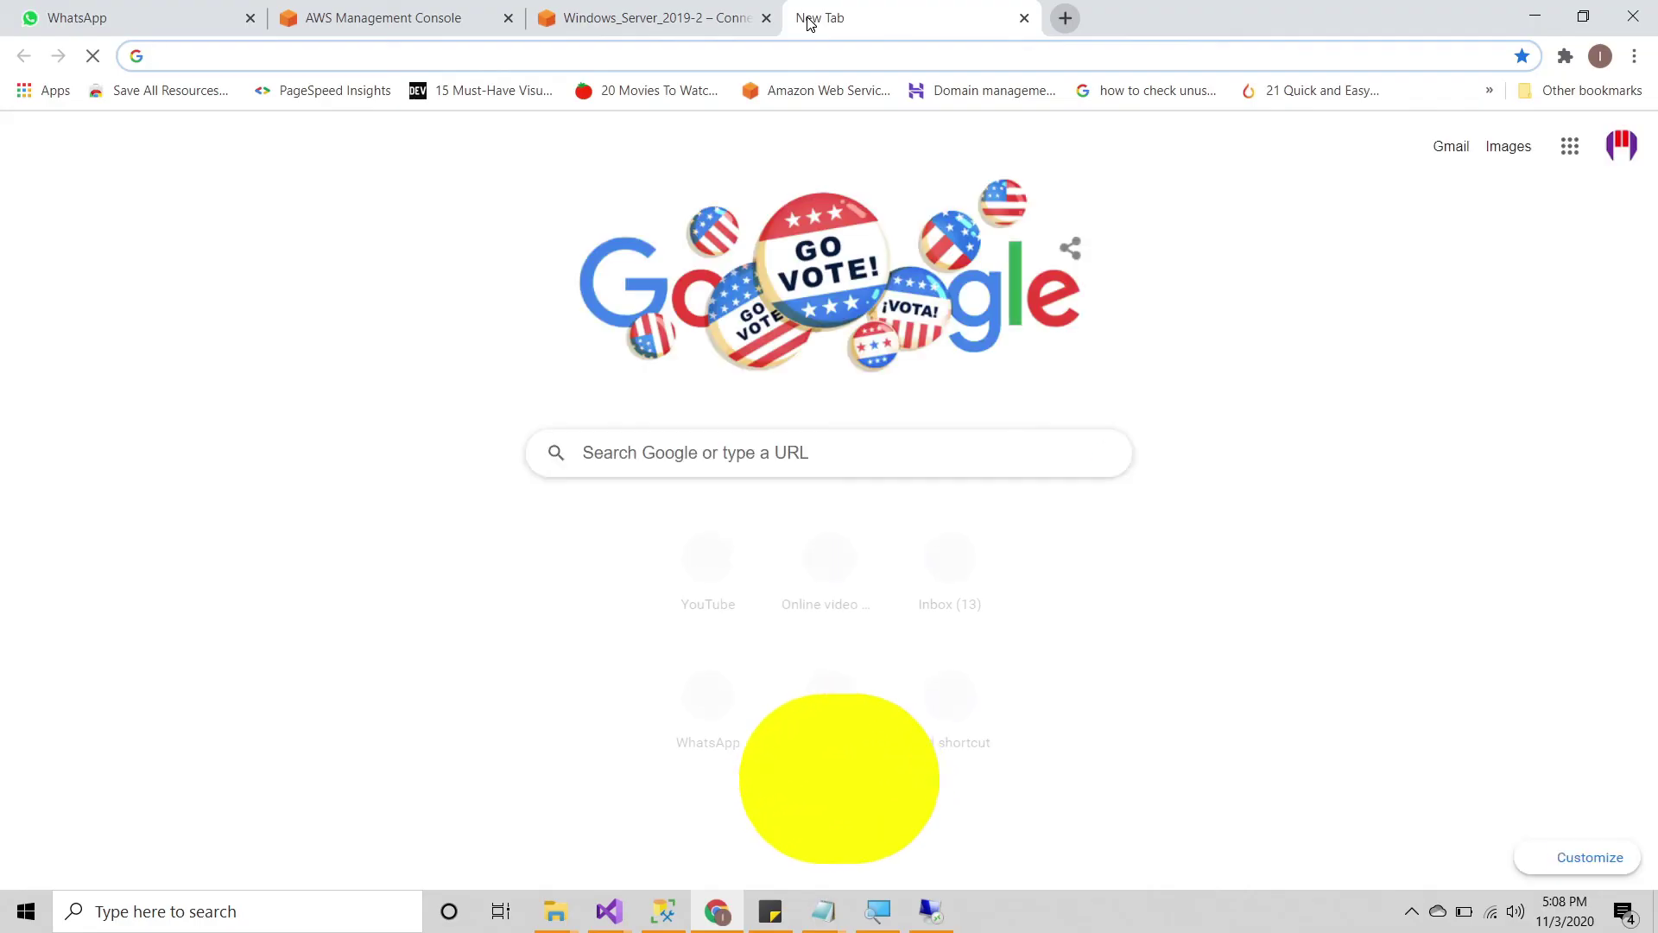
Step: Load the public IP 13.127.98.57 in Chrome's new tab
type("13.127.98.57")
key("Return")
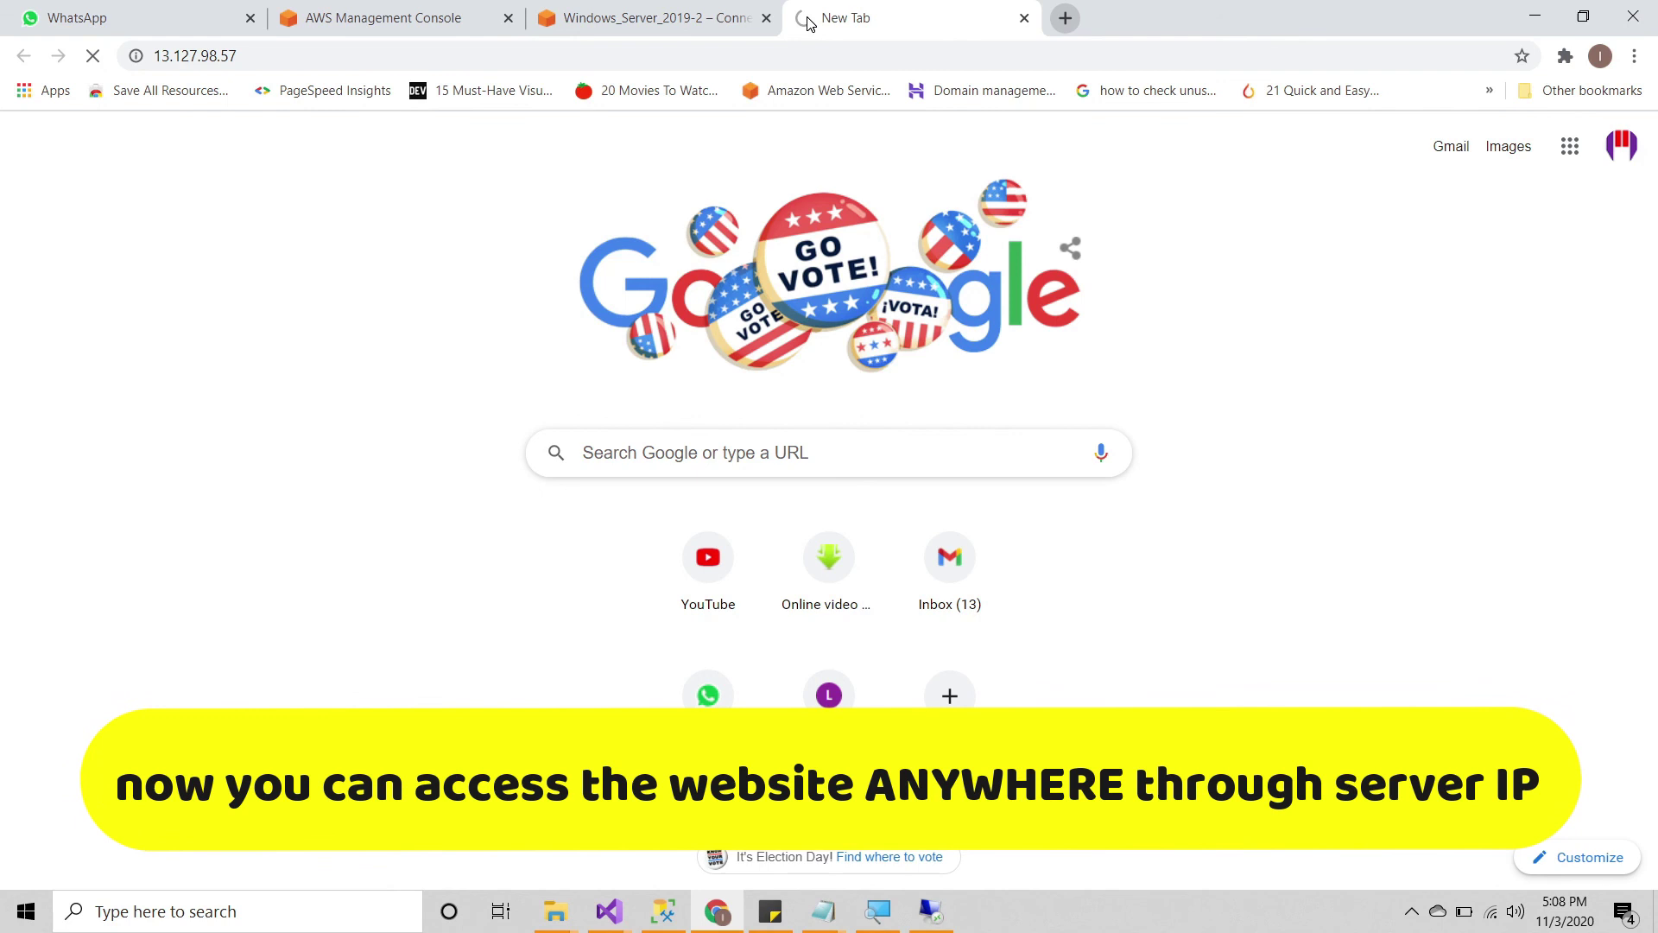